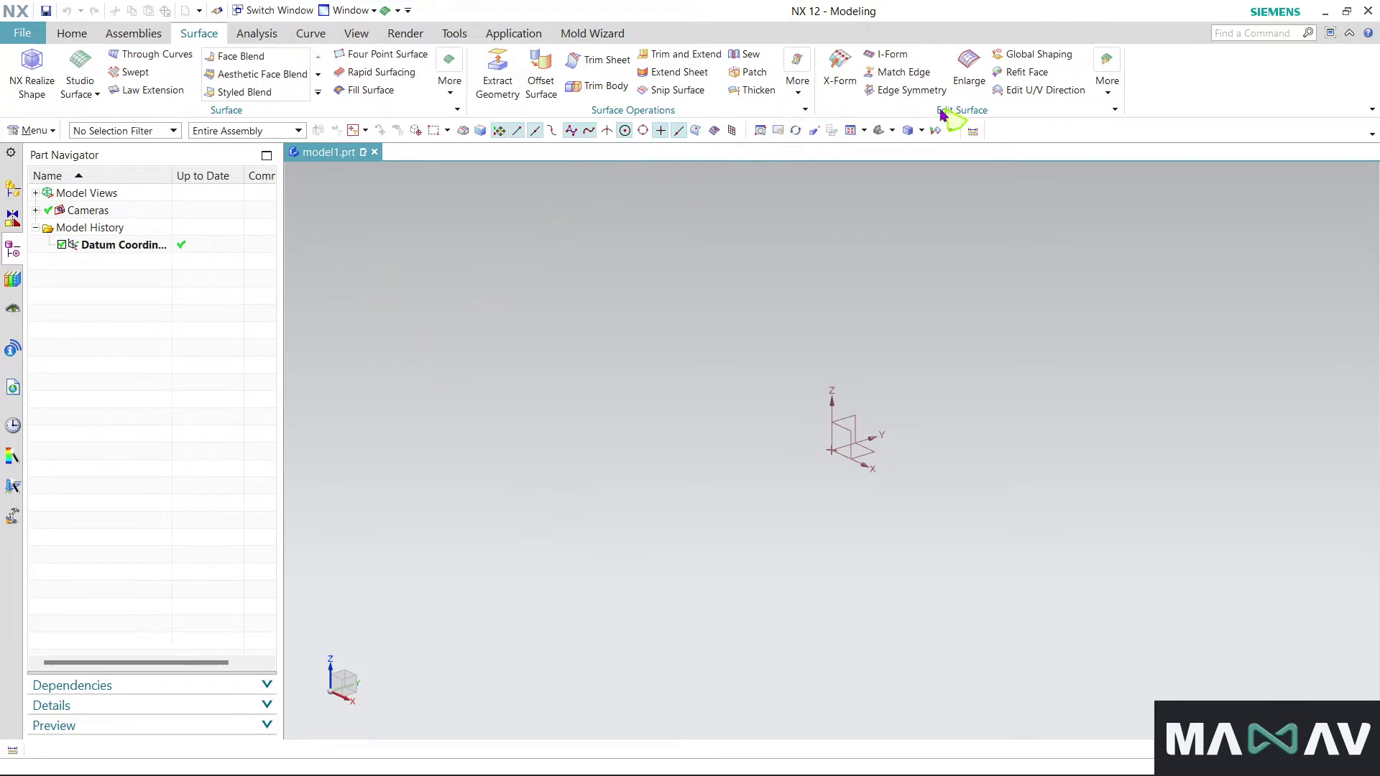
Browse the surface commands on the Home and Surface tabs, then return to Home
{"action": "left_click", "coordinate": [72, 33]}
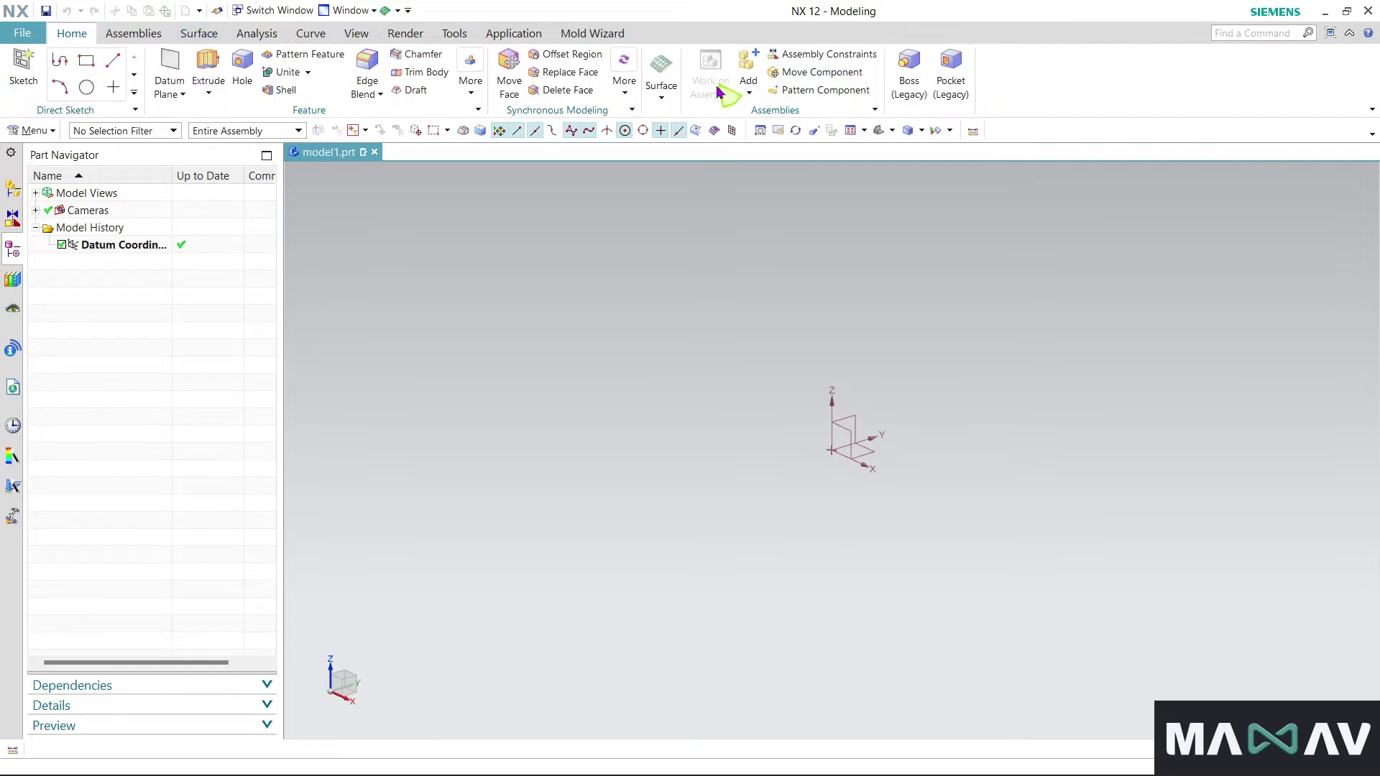
{"action": "left_click", "coordinate": [660, 92]}
{"action": "left_click", "coordinate": [672, 107]}
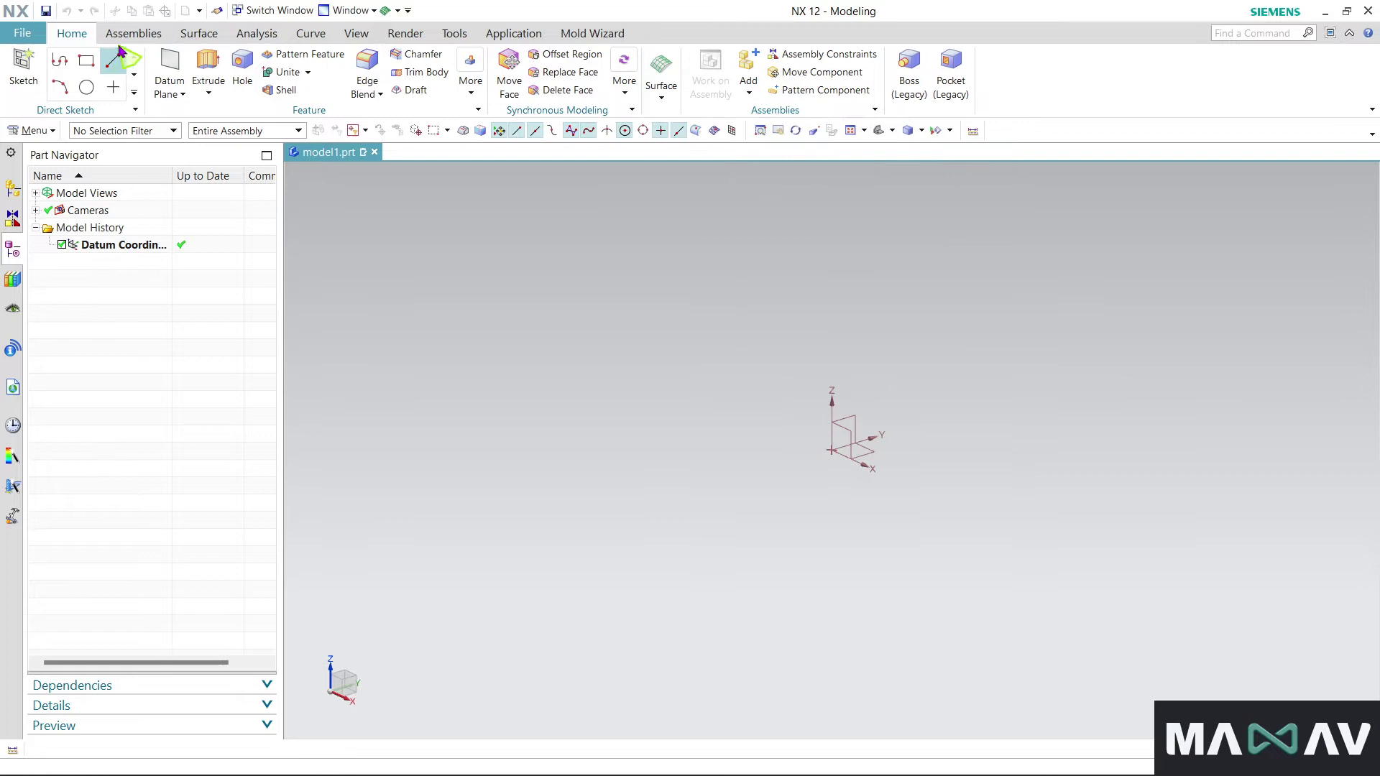
{"action": "left_click", "coordinate": [205, 36]}
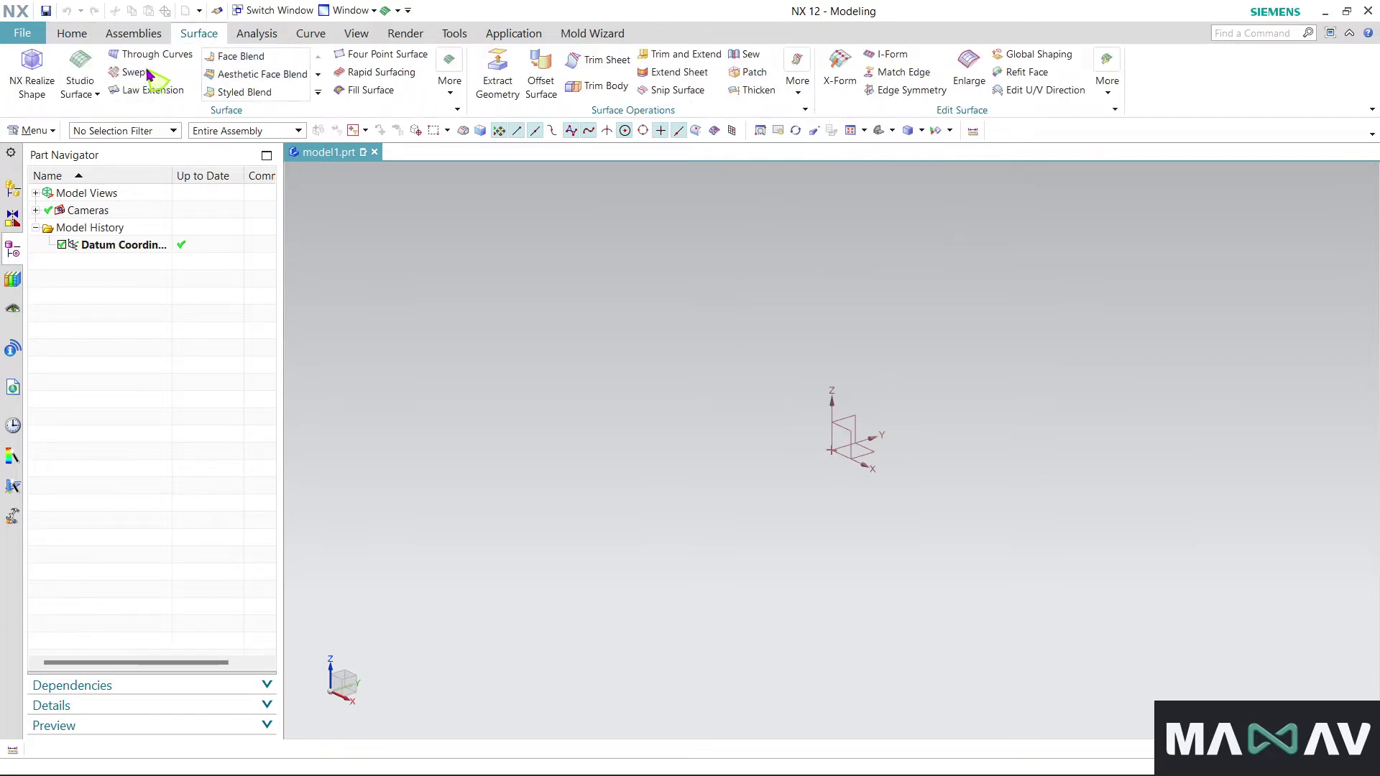
{"action": "left_click", "coordinate": [73, 34]}
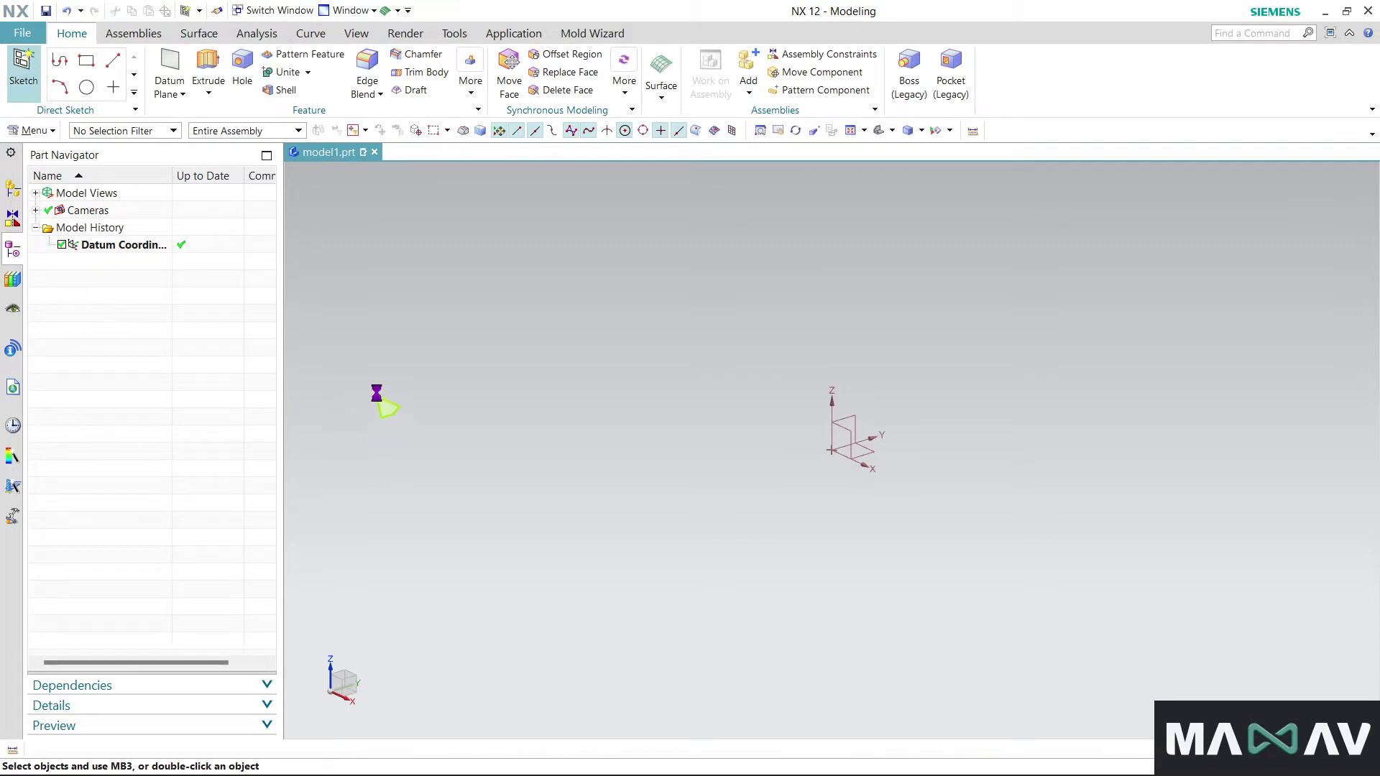
On the XY plane, draw a From Center rectangle at the origin and finish Sketch (1)
{"action": "left_click", "coordinate": [348, 213]}
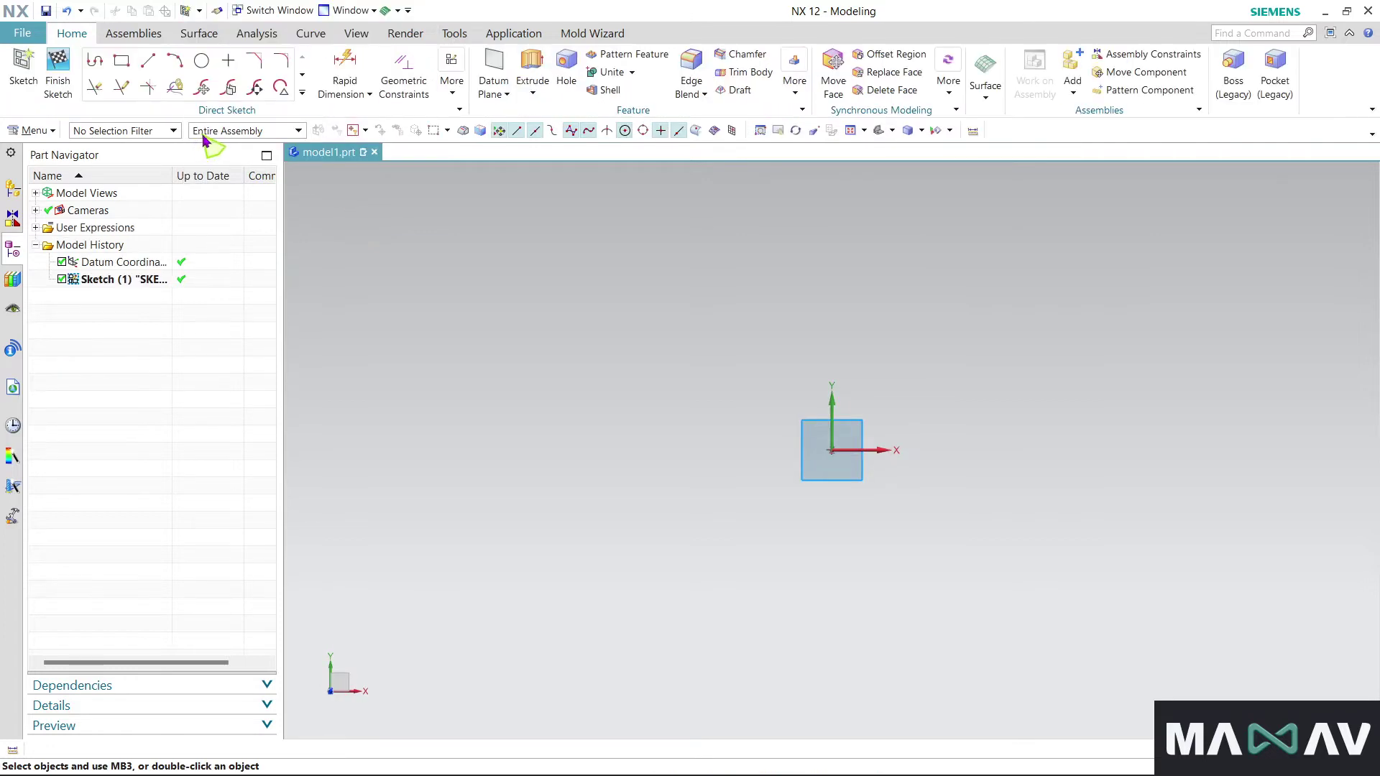
{"action": "left_click", "coordinate": [202, 62]}
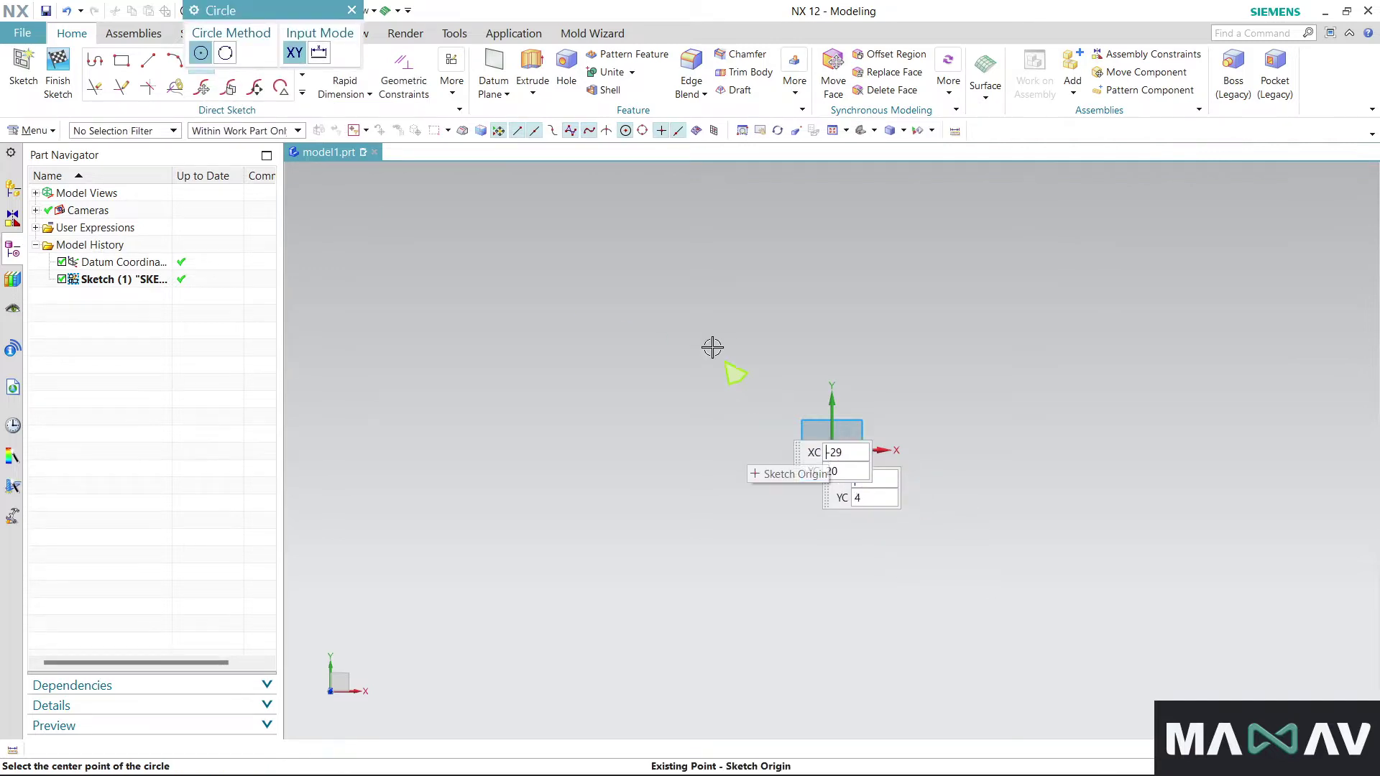
{"action": "left_click", "coordinate": [124, 61]}
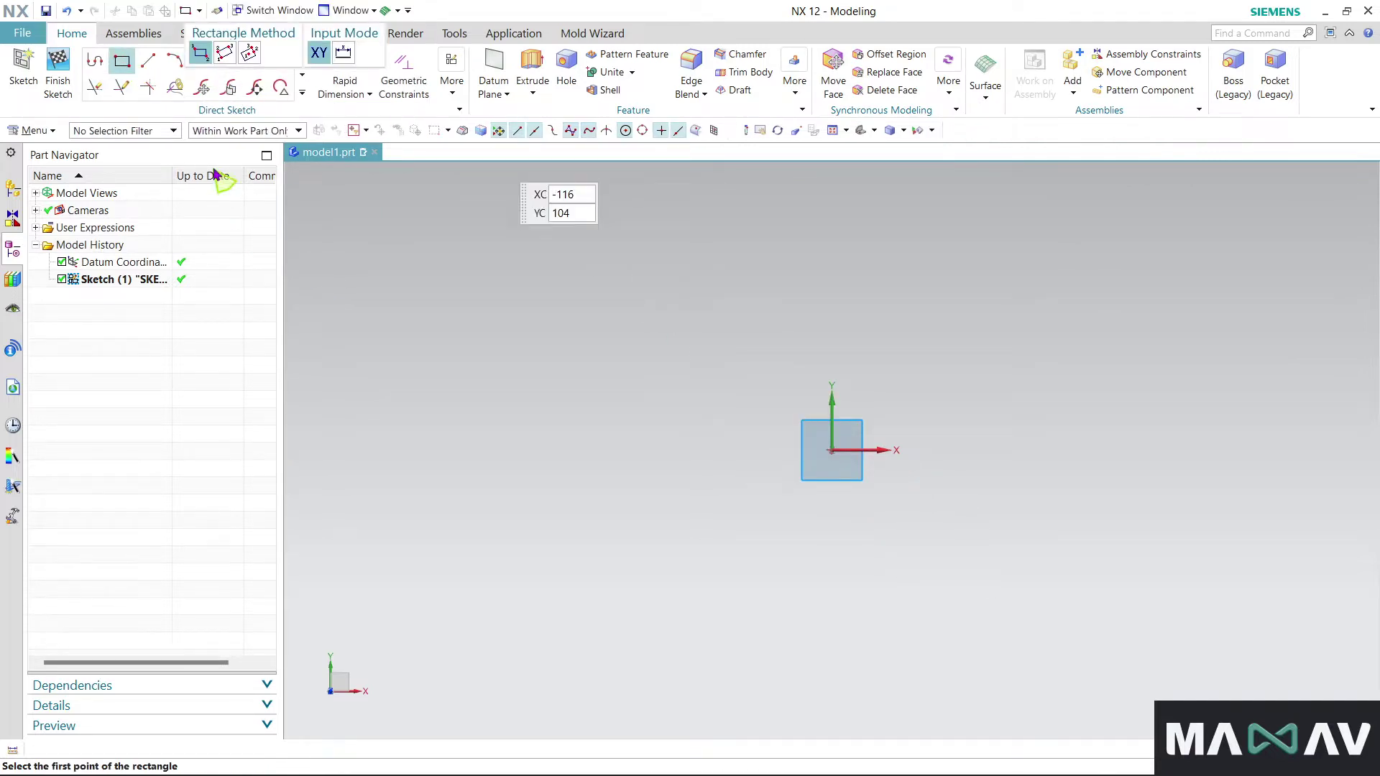
{"action": "left_click", "coordinate": [249, 52]}
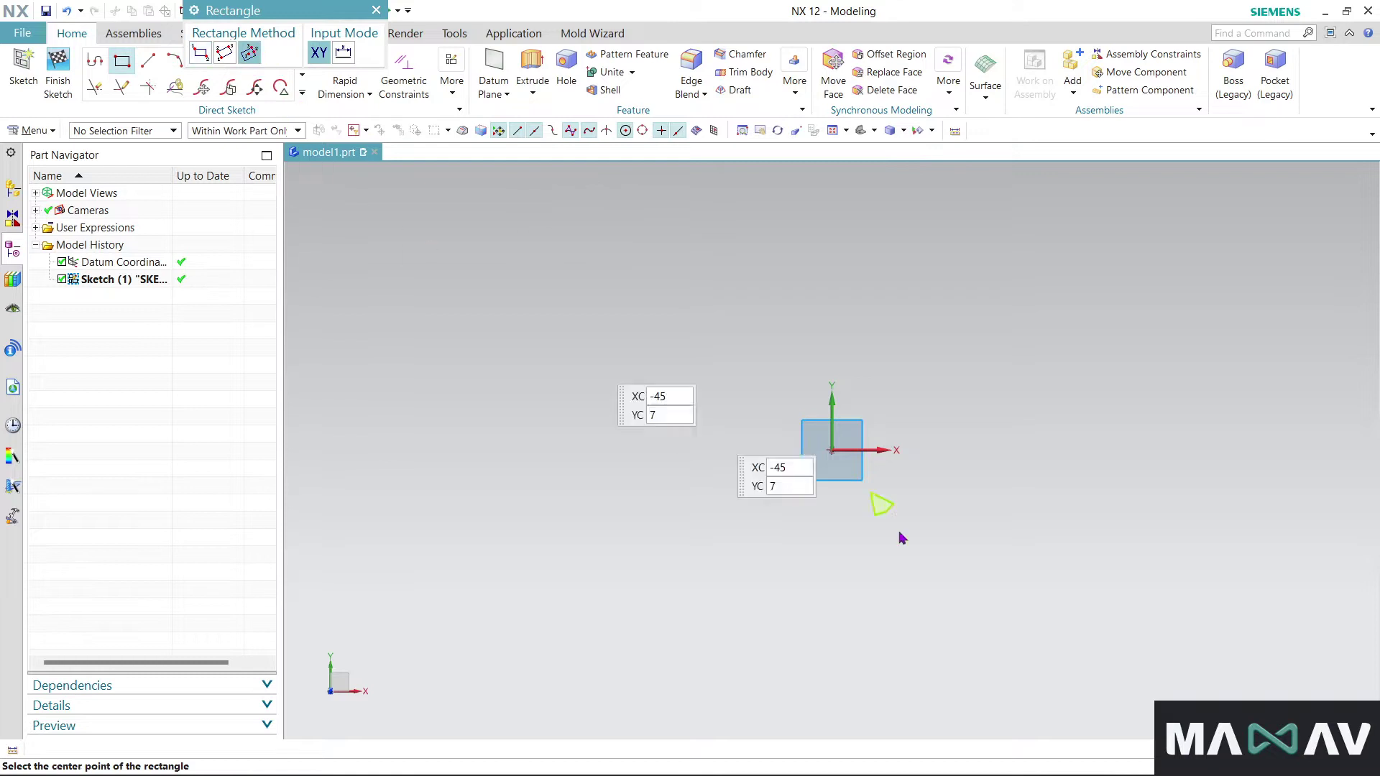
{"action": "left_click", "coordinate": [831, 451]}
{"action": "left_click", "coordinate": [943, 451]}
{"action": "left_click", "coordinate": [946, 519]}
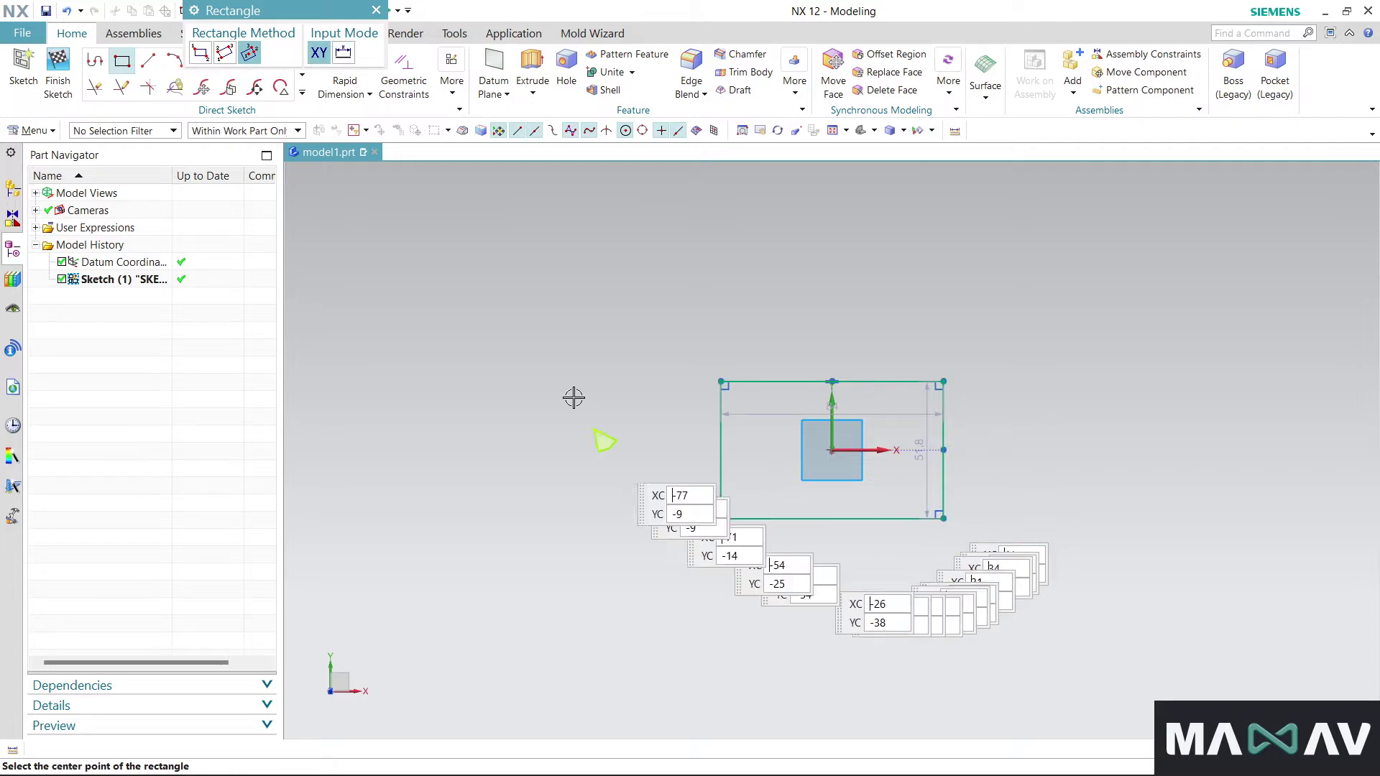
{"action": "left_click", "coordinate": [376, 11]}
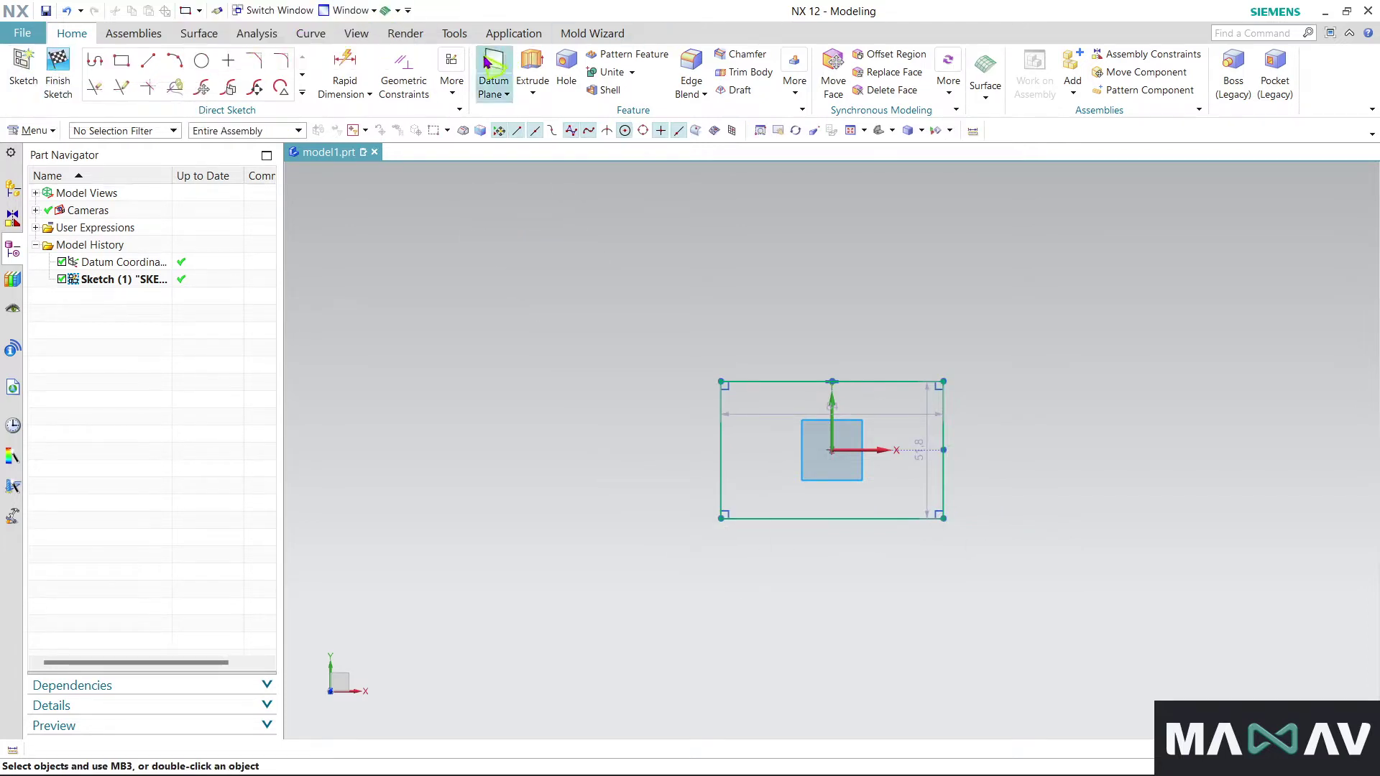
{"action": "left_click", "coordinate": [58, 75]}
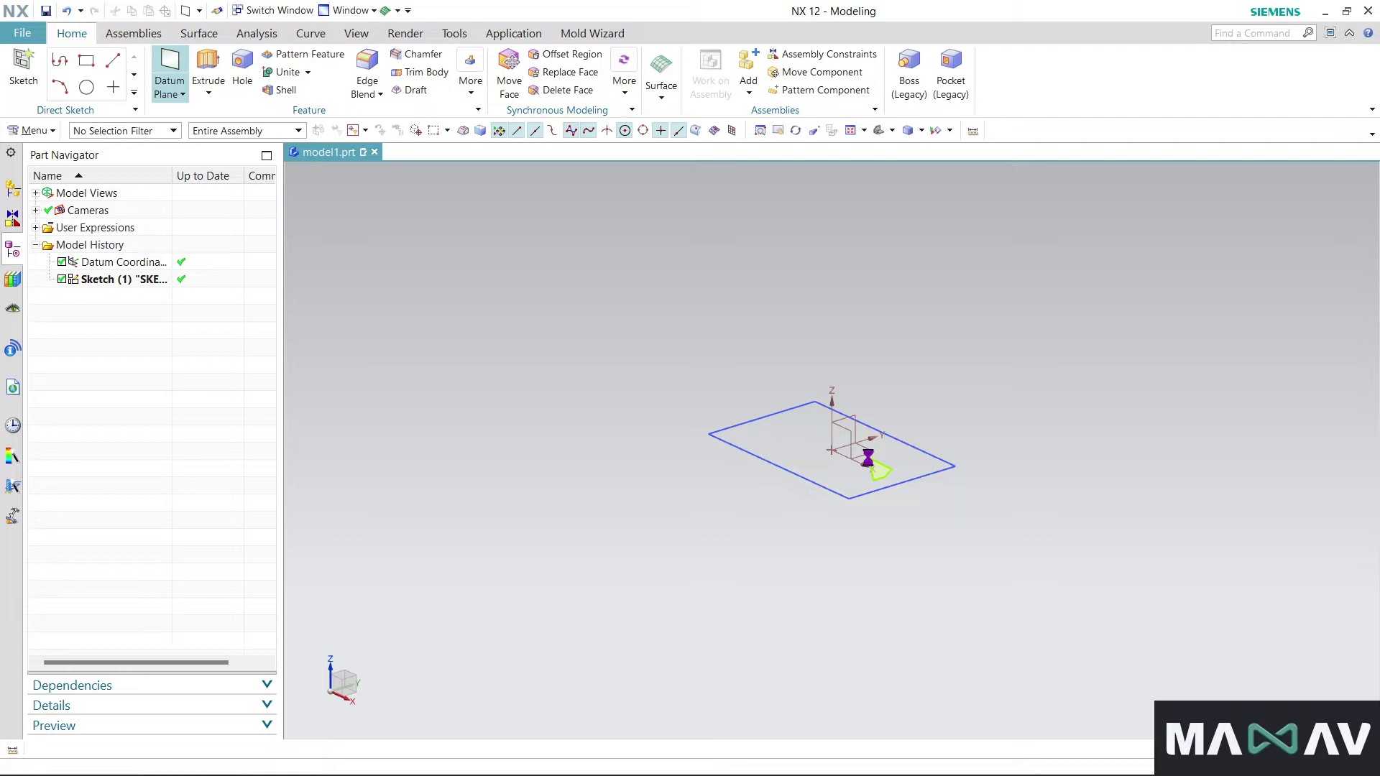
Add Datum Plane (2) 90 mm above XY and Datum Plane (3) 90 mm above it
{"action": "left_click", "coordinate": [170, 71]}
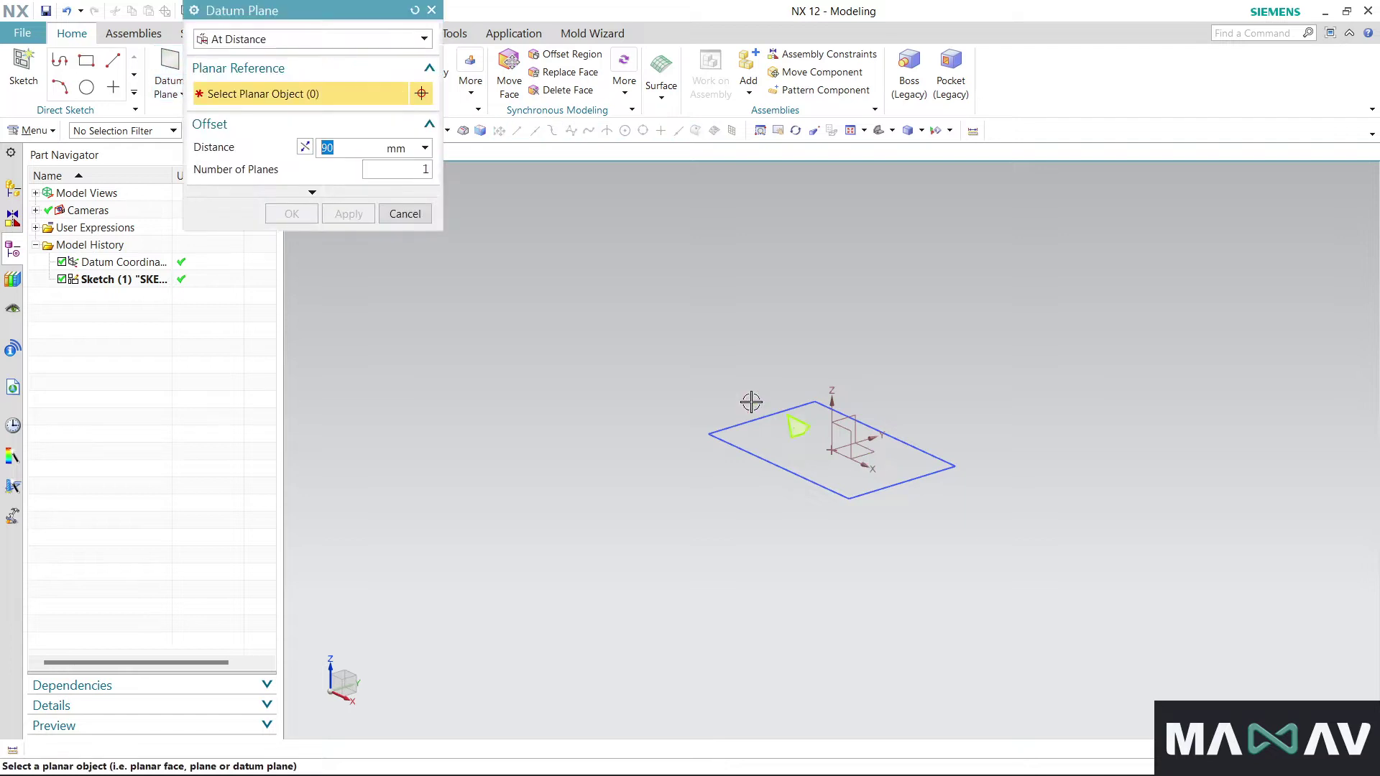
{"action": "left_click", "coordinate": [855, 467]}
{"action": "left_click", "coordinate": [280, 214]}
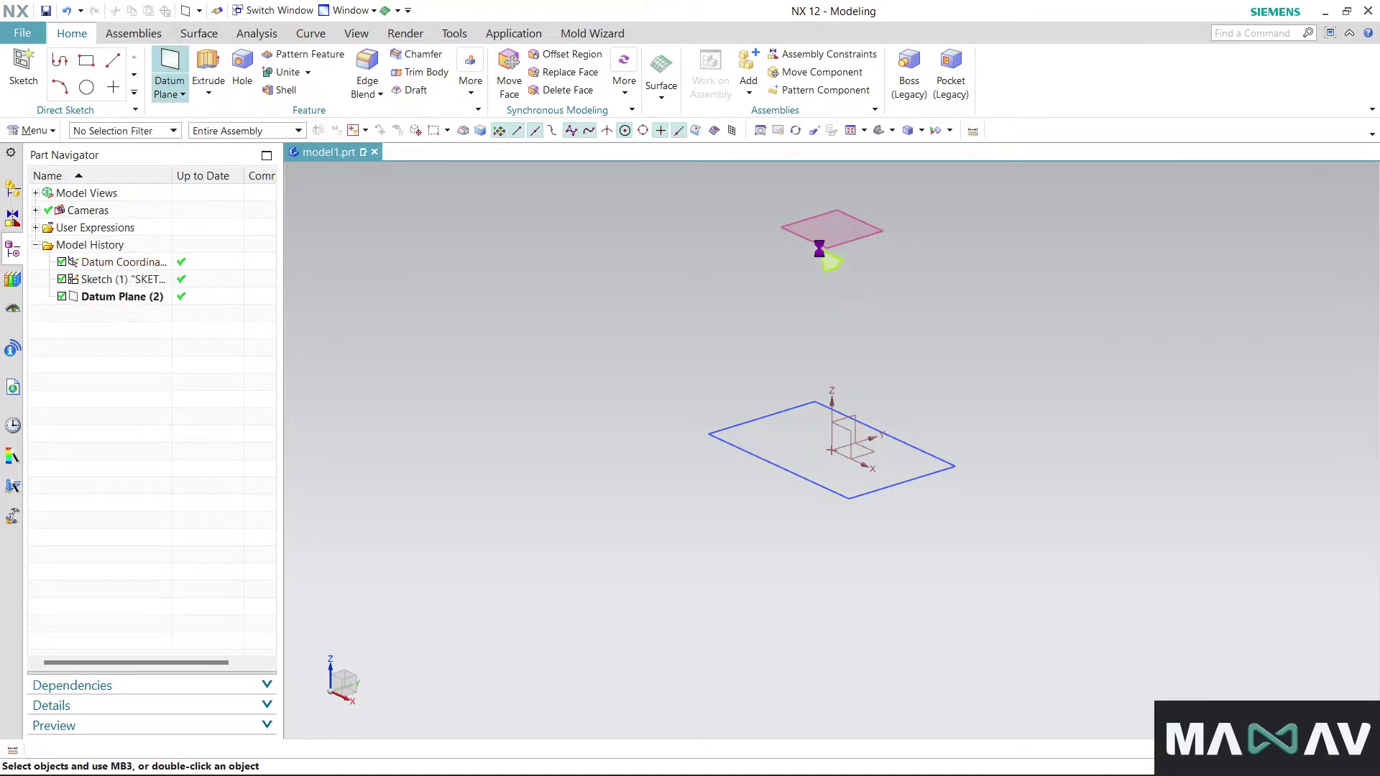
{"action": "left_click", "coordinate": [819, 244]}
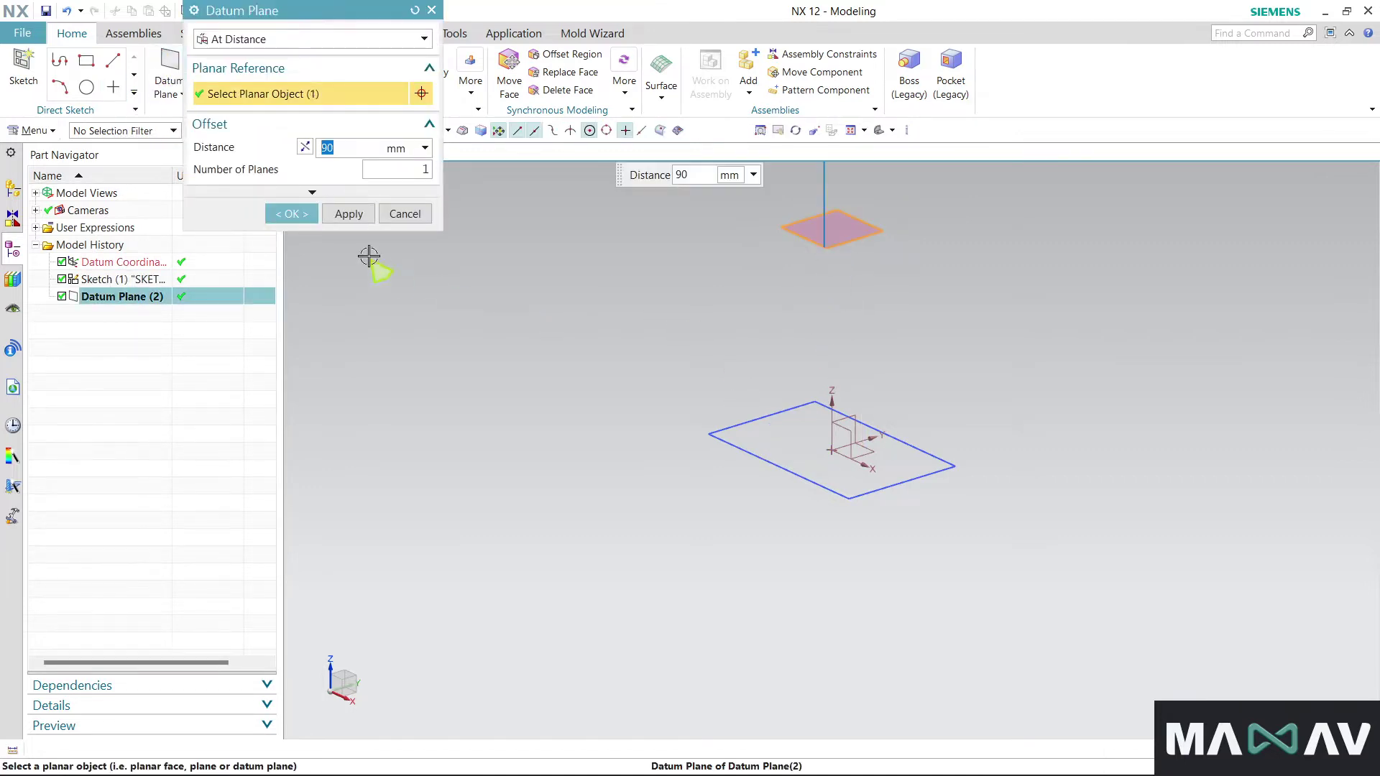
{"action": "left_click", "coordinate": [302, 215]}
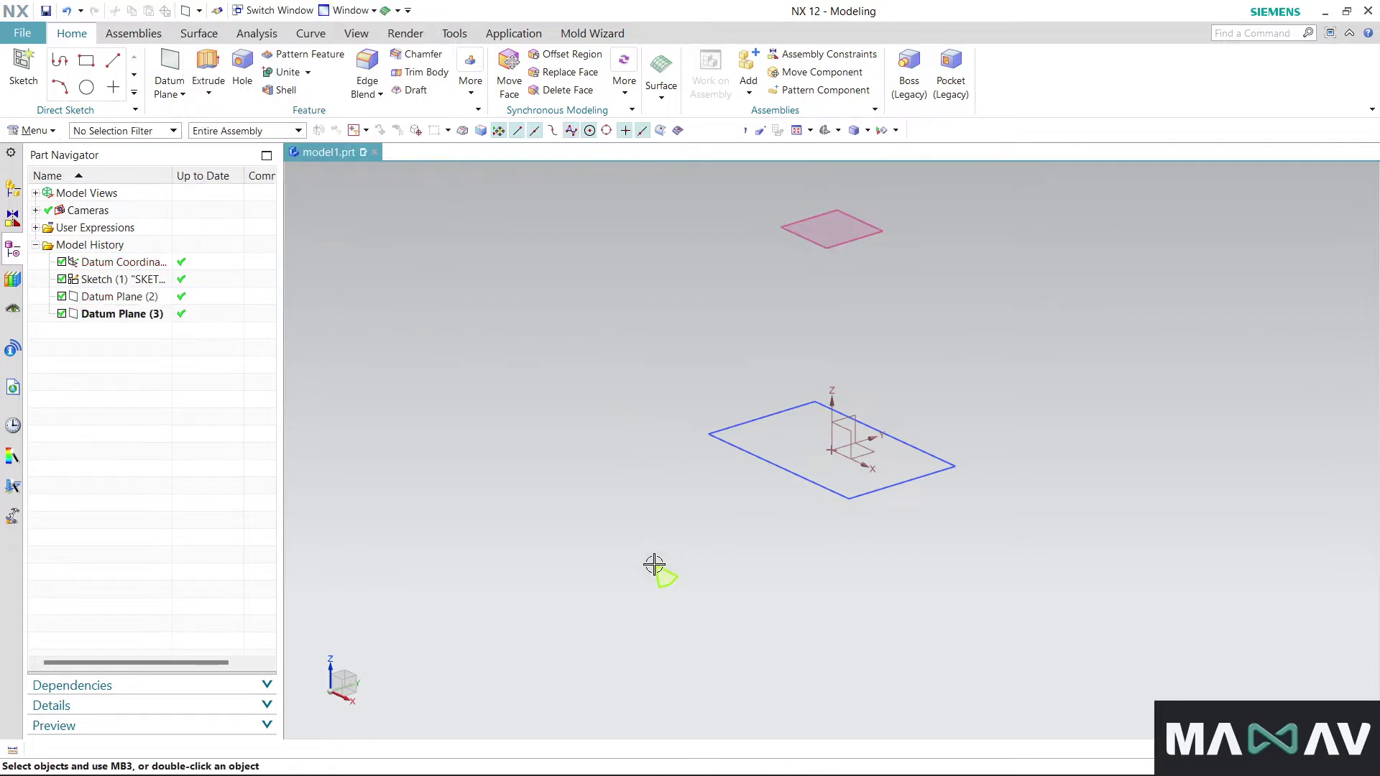
{"action": "scroll", "coordinate": [655, 565], "scroll_direction": "down", "scroll_amount": 4}
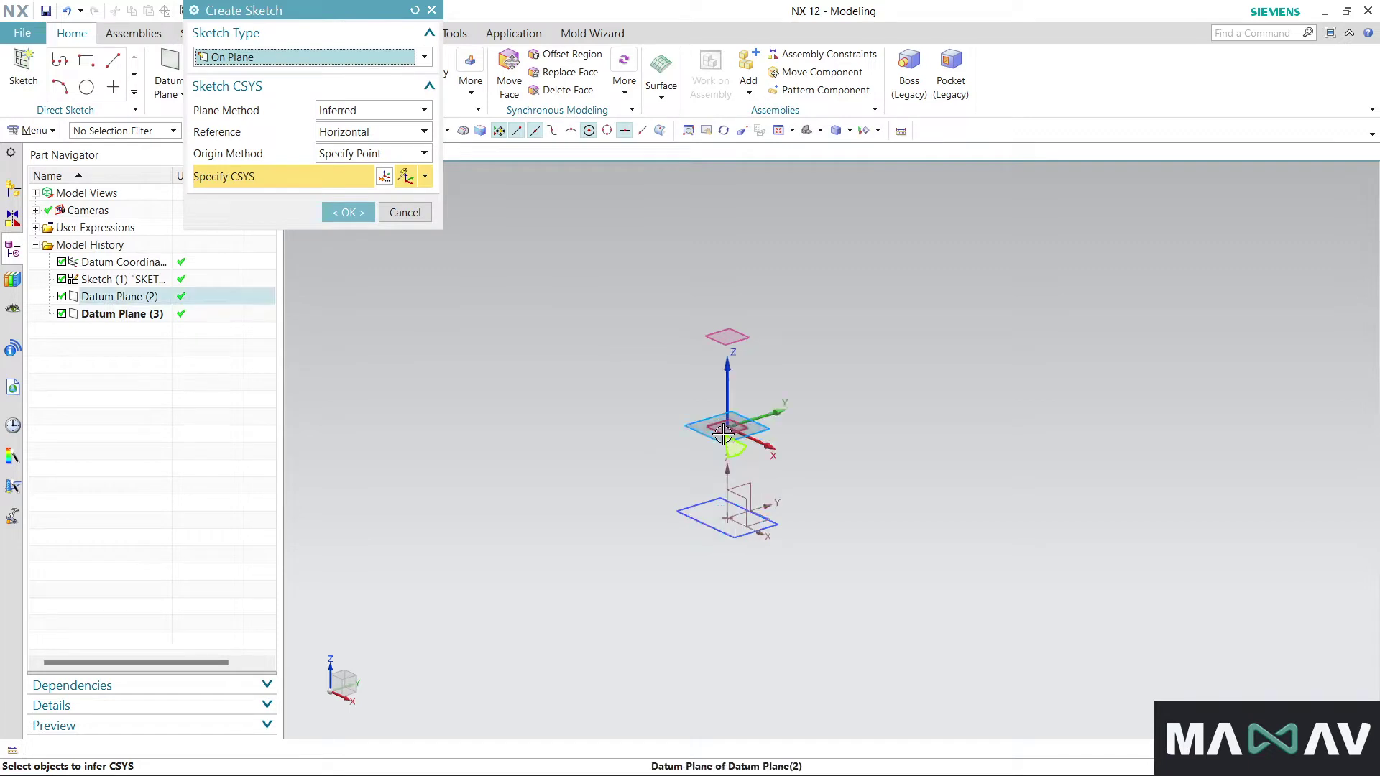
Sketch a From Center rectangle at the origin on Datum Plane (2)
{"action": "left_click", "coordinate": [338, 212]}
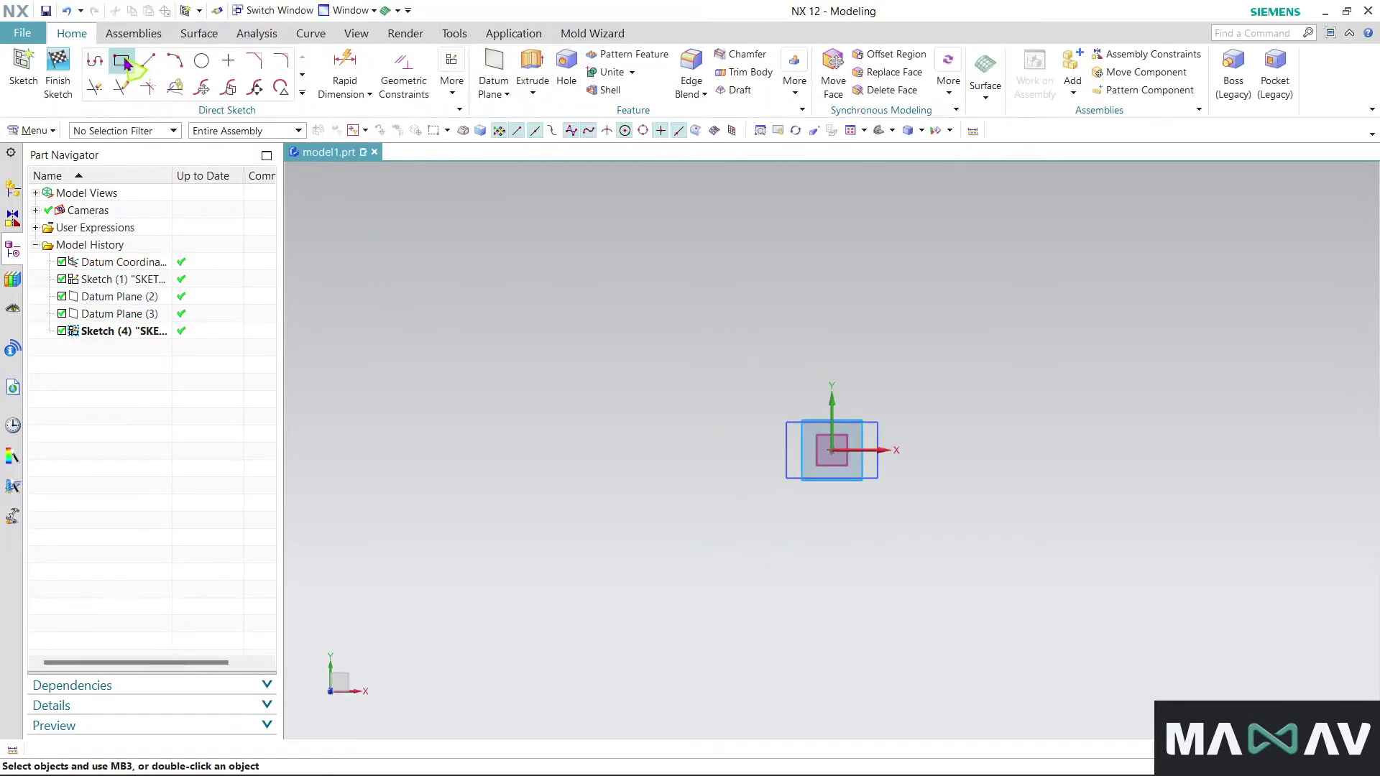
{"action": "left_click", "coordinate": [123, 62]}
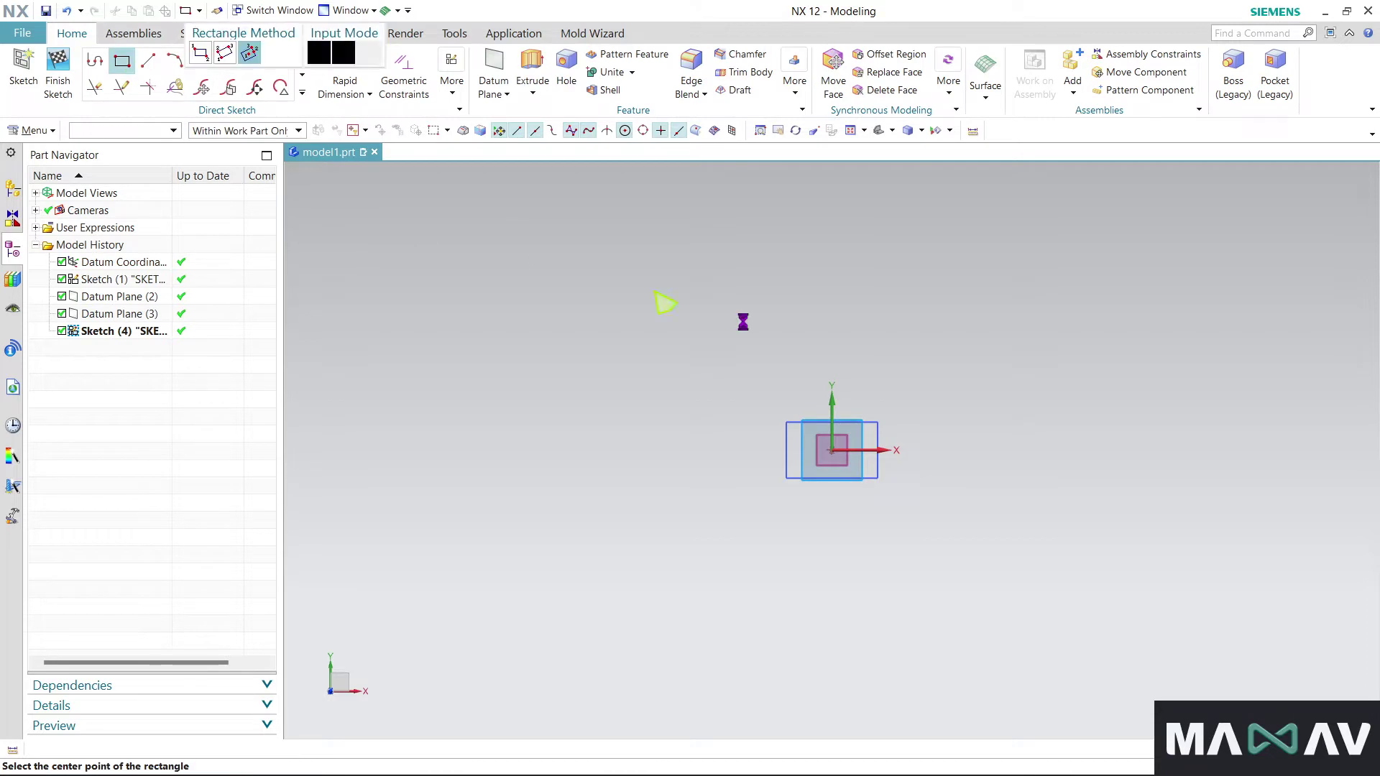
{"action": "left_click", "coordinate": [832, 451]}
{"action": "left_click", "coordinate": [861, 448]}
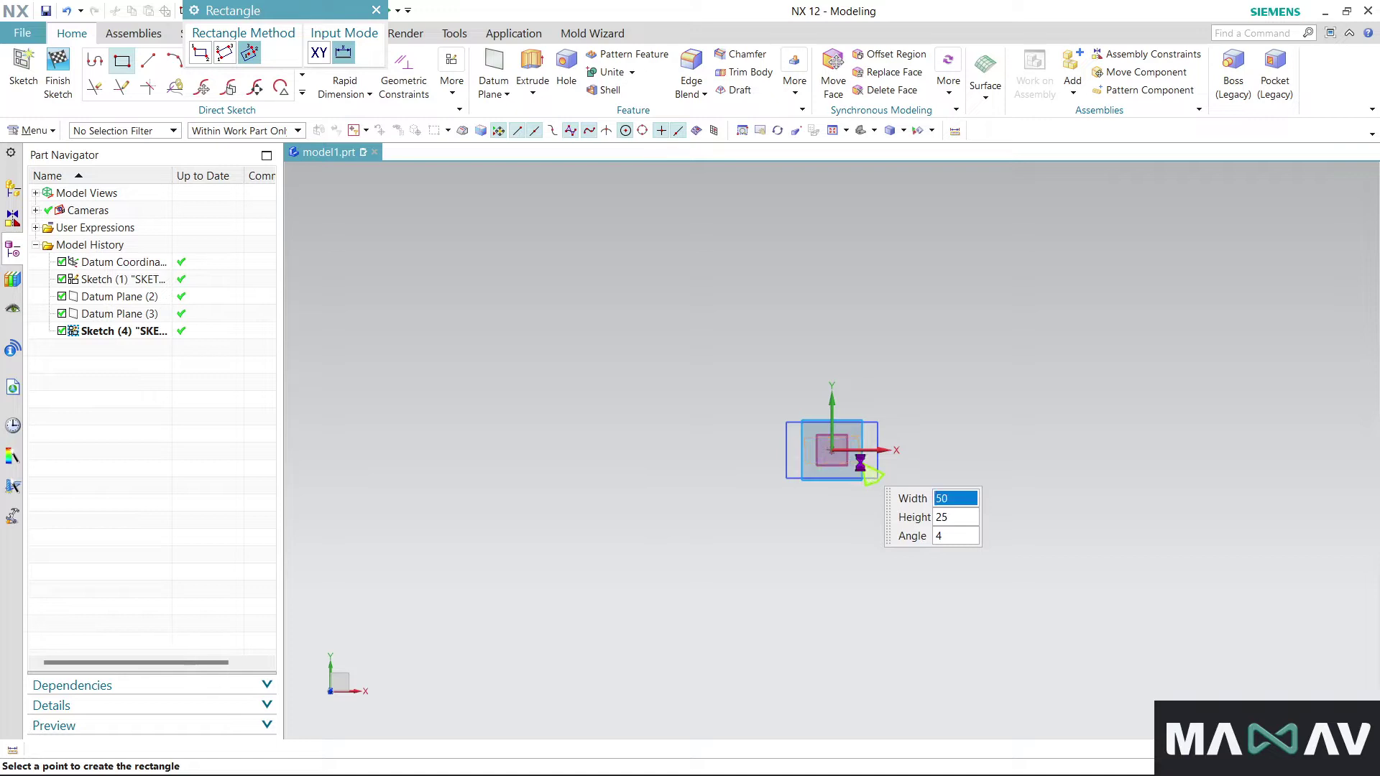
{"action": "left_click", "coordinate": [872, 475]}
{"action": "left_click", "coordinate": [376, 9]}
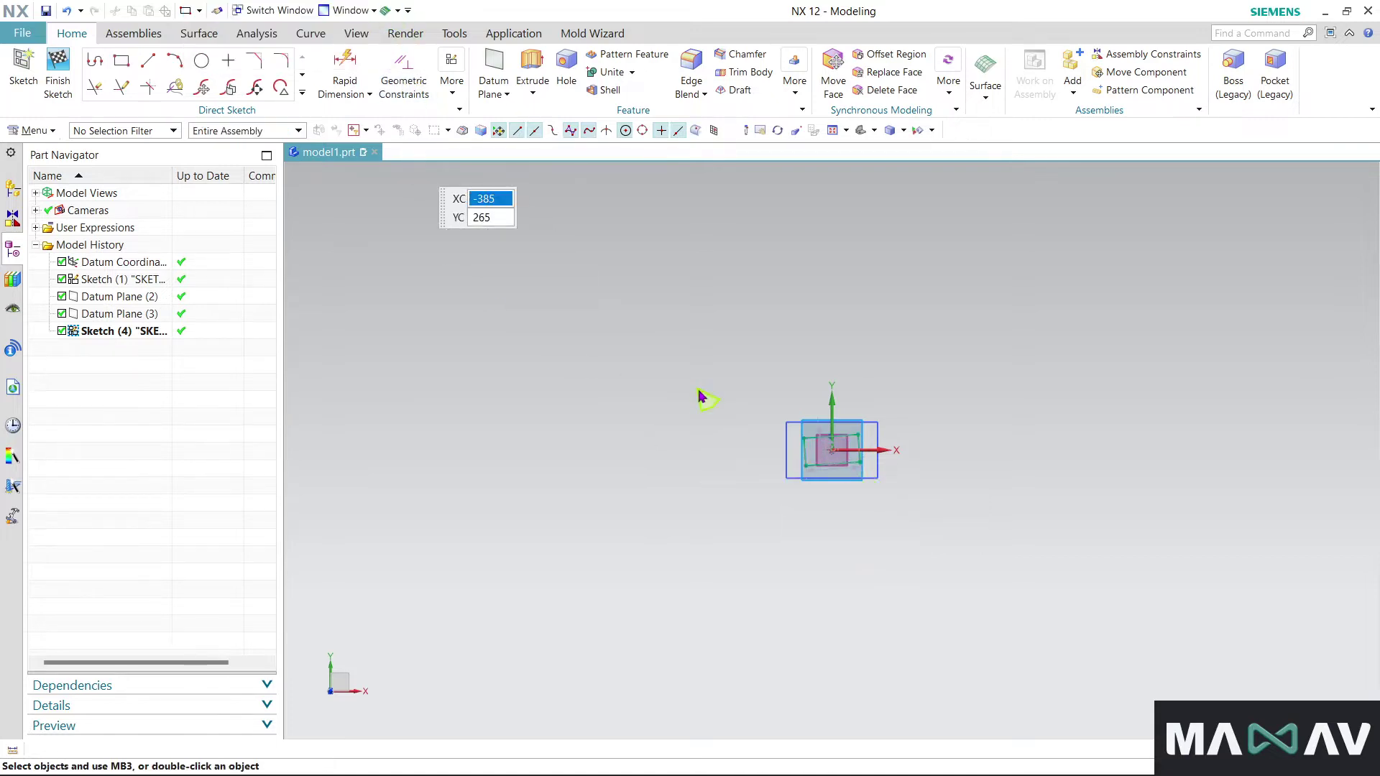
{"action": "scroll", "coordinate": [842, 457], "scroll_direction": "down", "scroll_amount": 2}
{"action": "scroll", "coordinate": [843, 456], "scroll_direction": "down", "scroll_amount": 3}
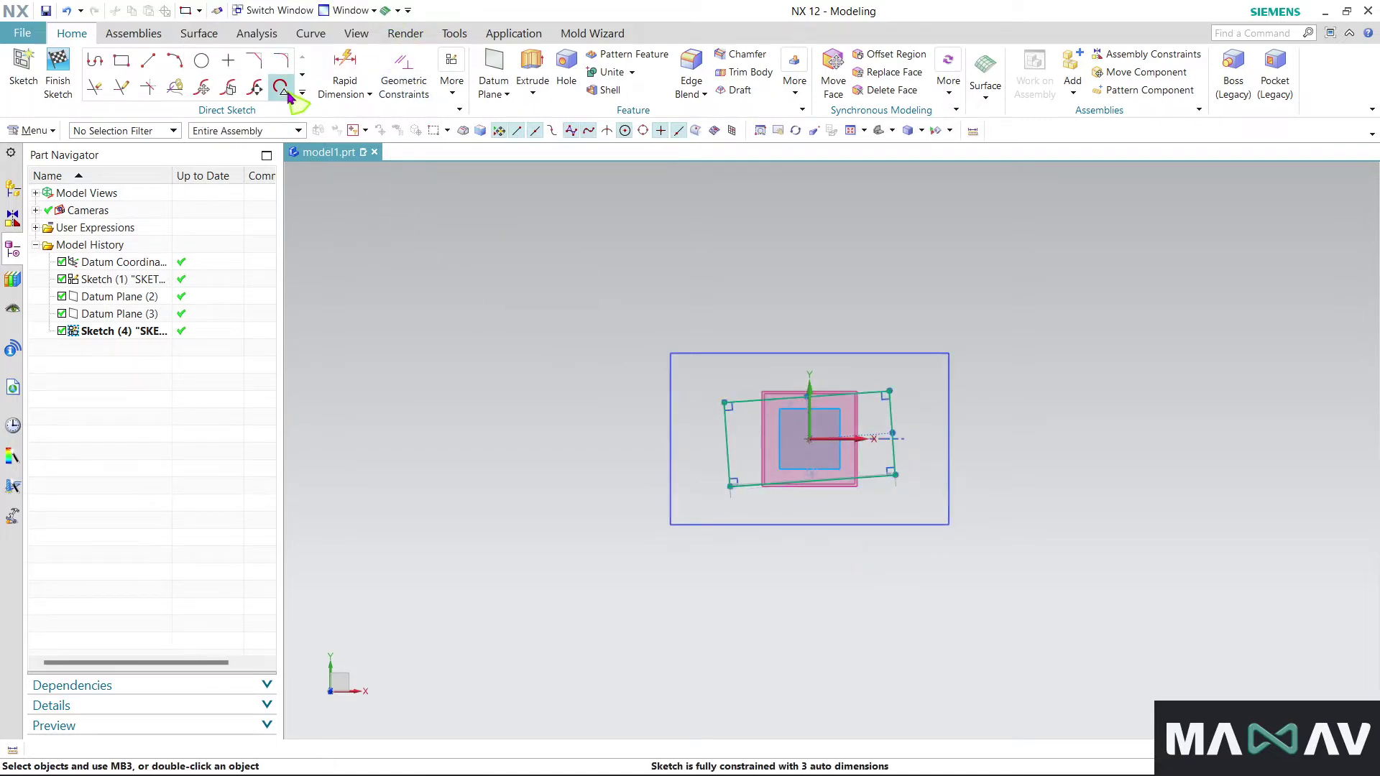
Constrain the rectangle's bottom edge Horizontal and finish Sketch (4)
{"action": "left_click", "coordinate": [394, 82]}
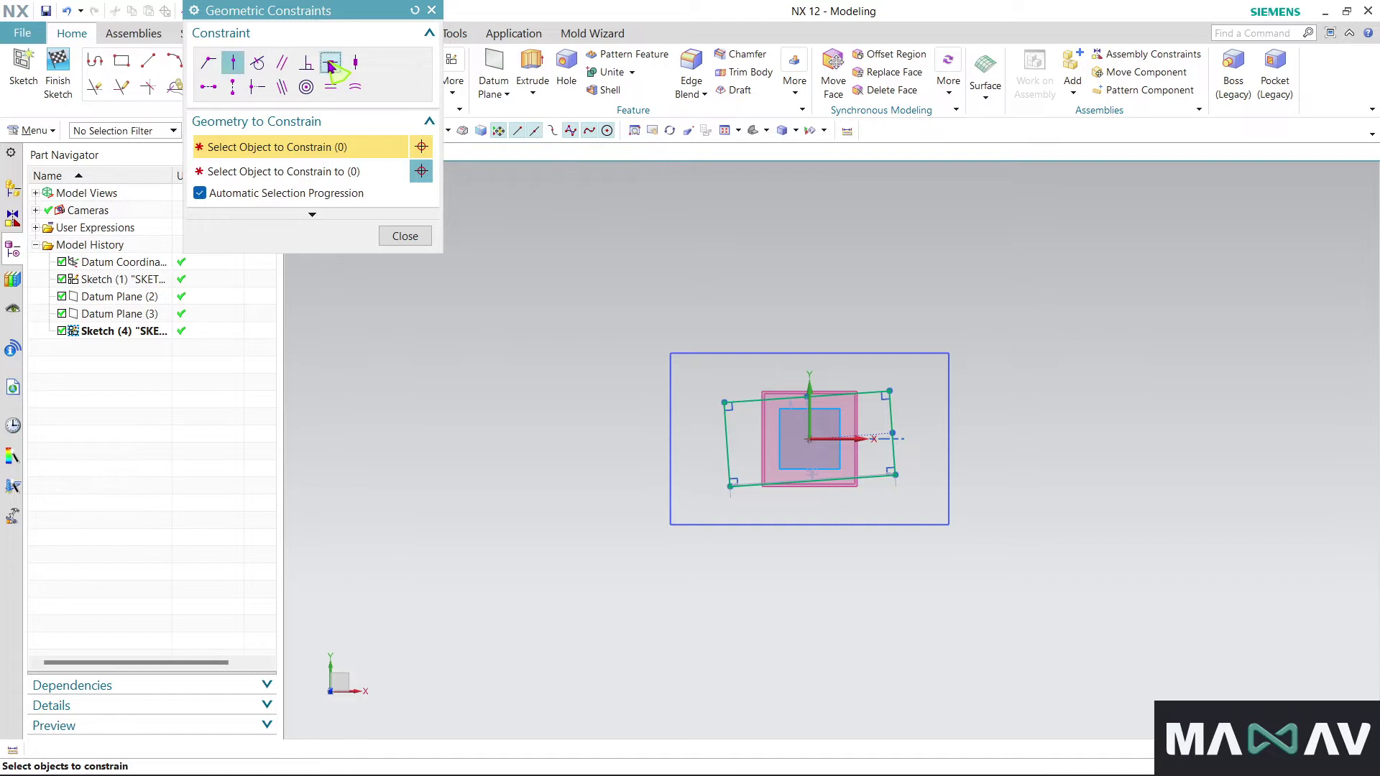
{"action": "left_click", "coordinate": [330, 65]}
{"action": "left_click", "coordinate": [761, 481]}
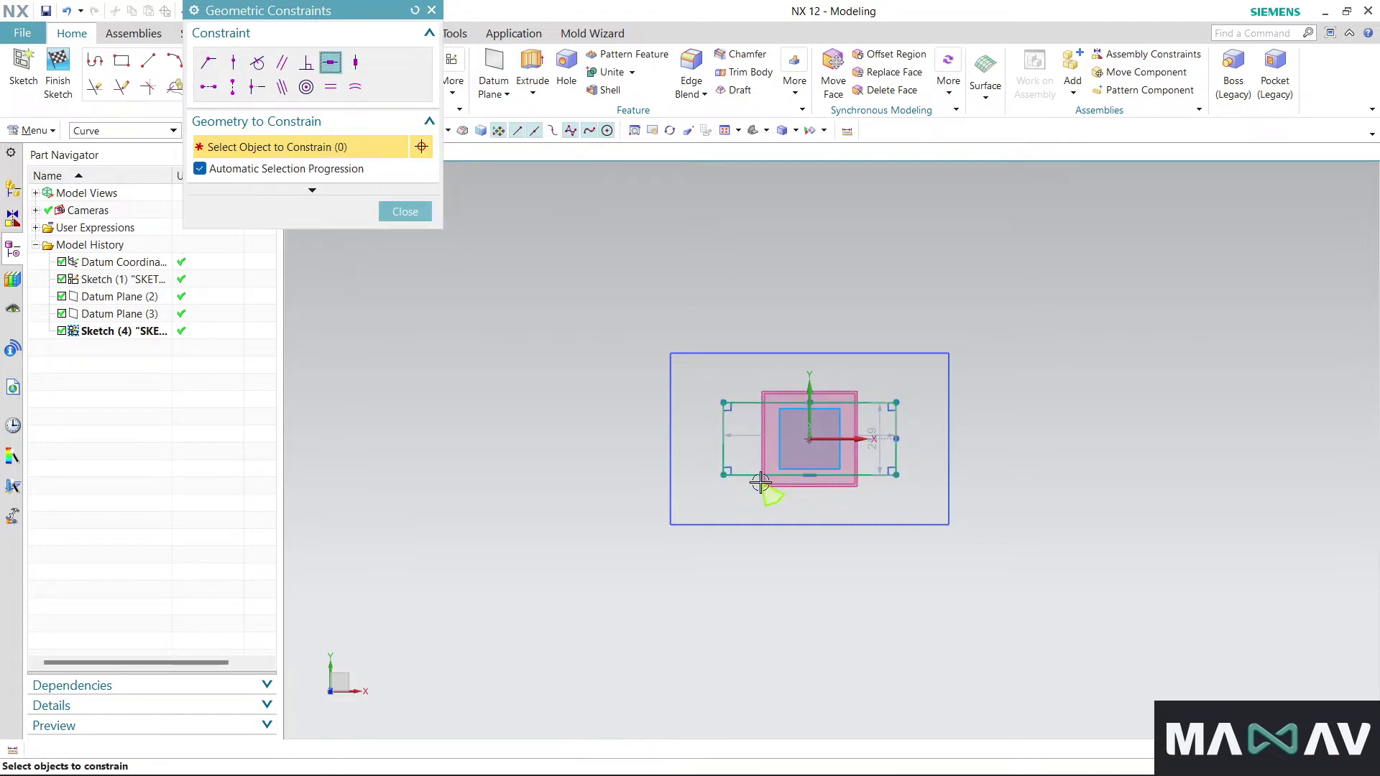
{"action": "left_click", "coordinate": [390, 217]}
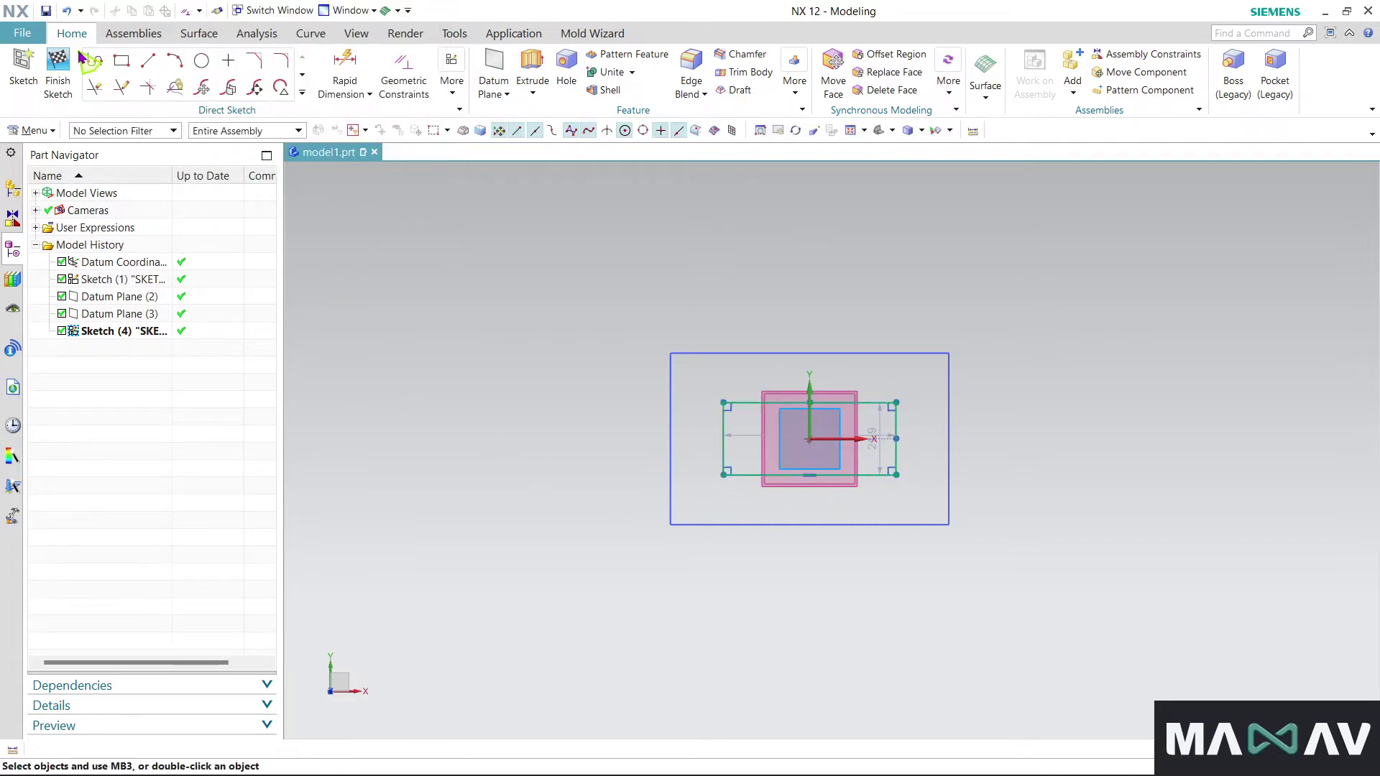
{"action": "left_click", "coordinate": [59, 64]}
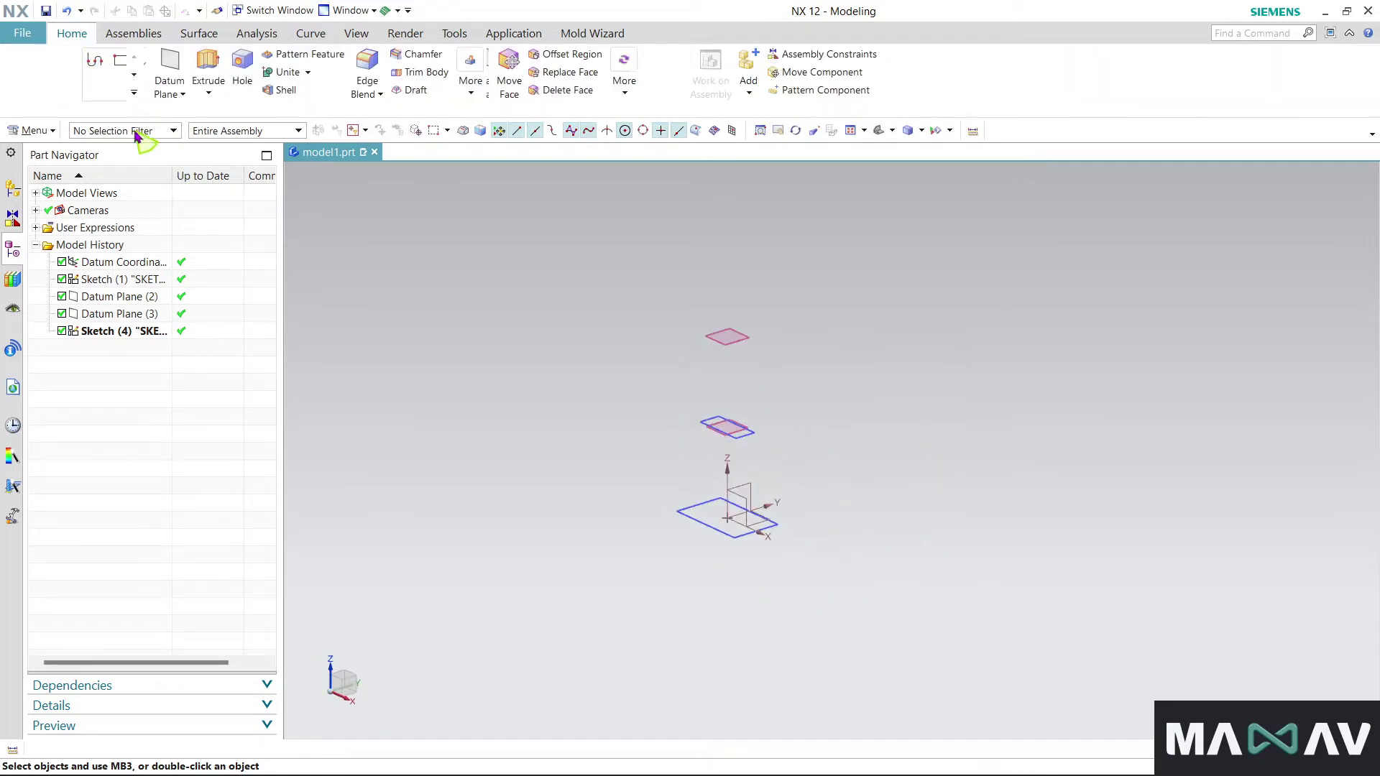
Start a new sketch on the top datum plane, Datum Plane (3)
{"action": "left_click", "coordinate": [88, 65]}
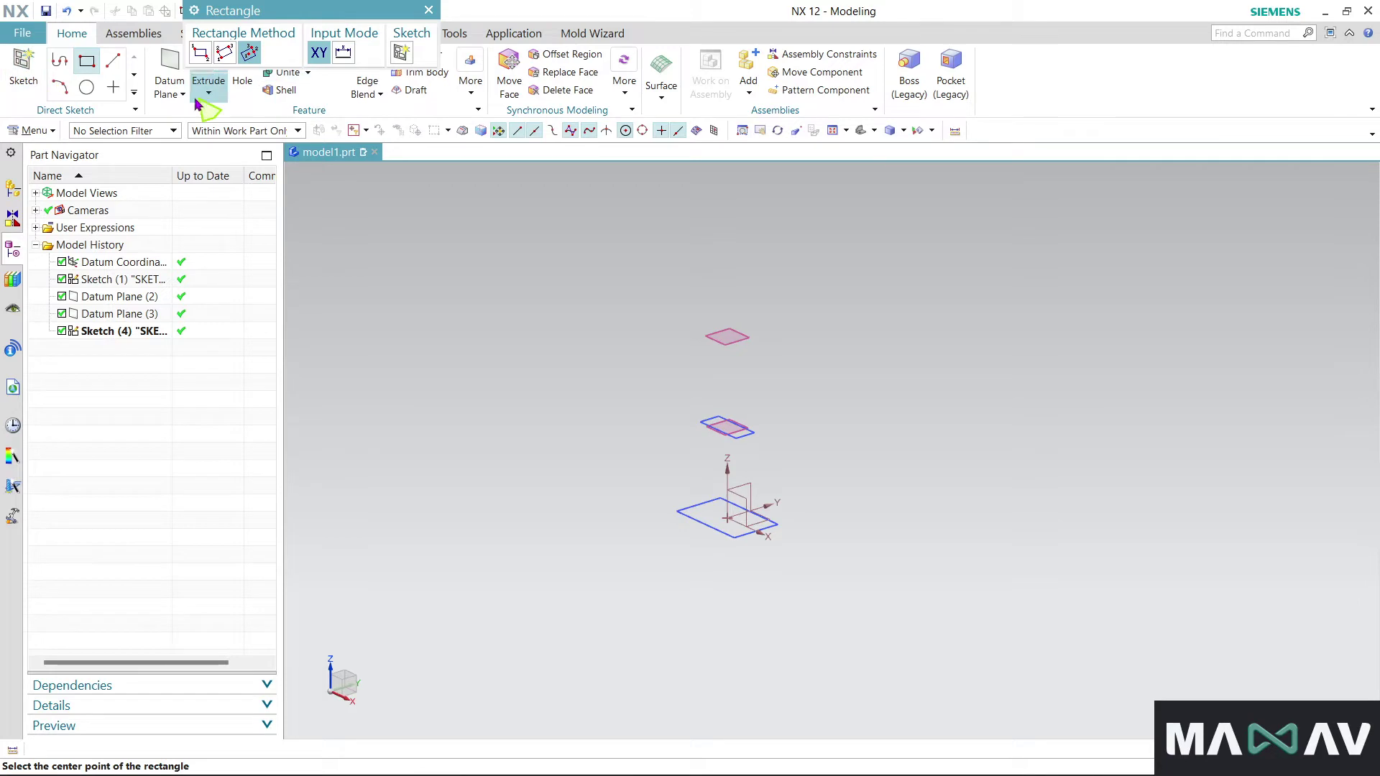
{"action": "key", "text": "Escape"}
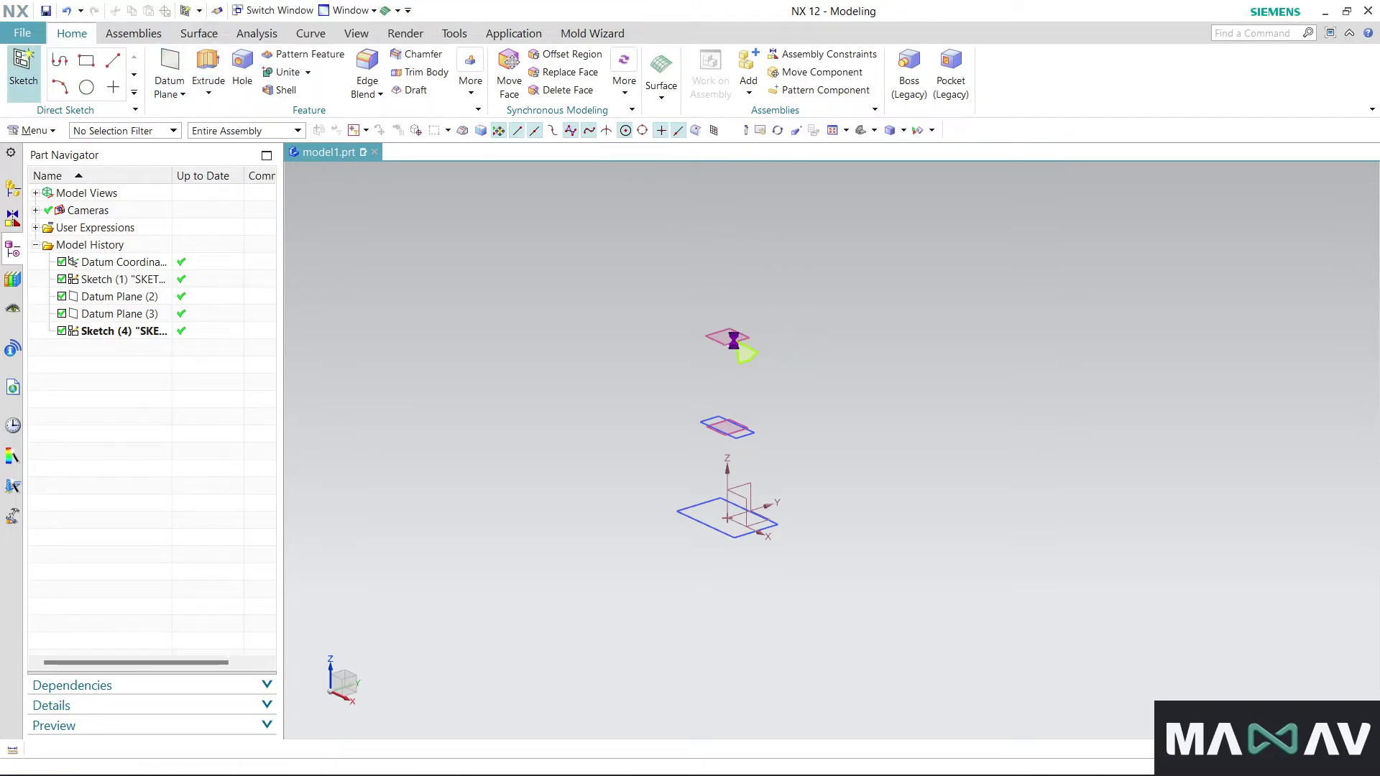
{"action": "left_click", "coordinate": [732, 341]}
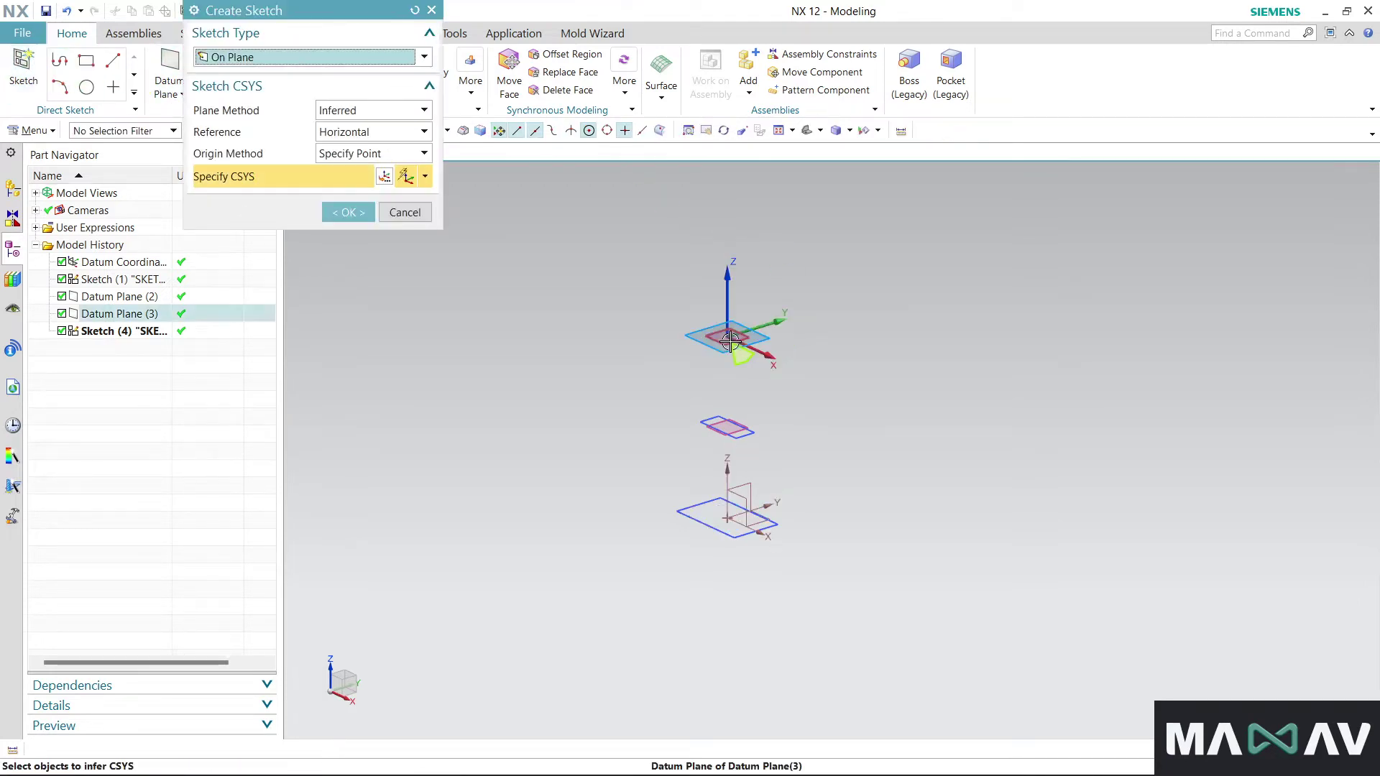
{"action": "left_click", "coordinate": [341, 215]}
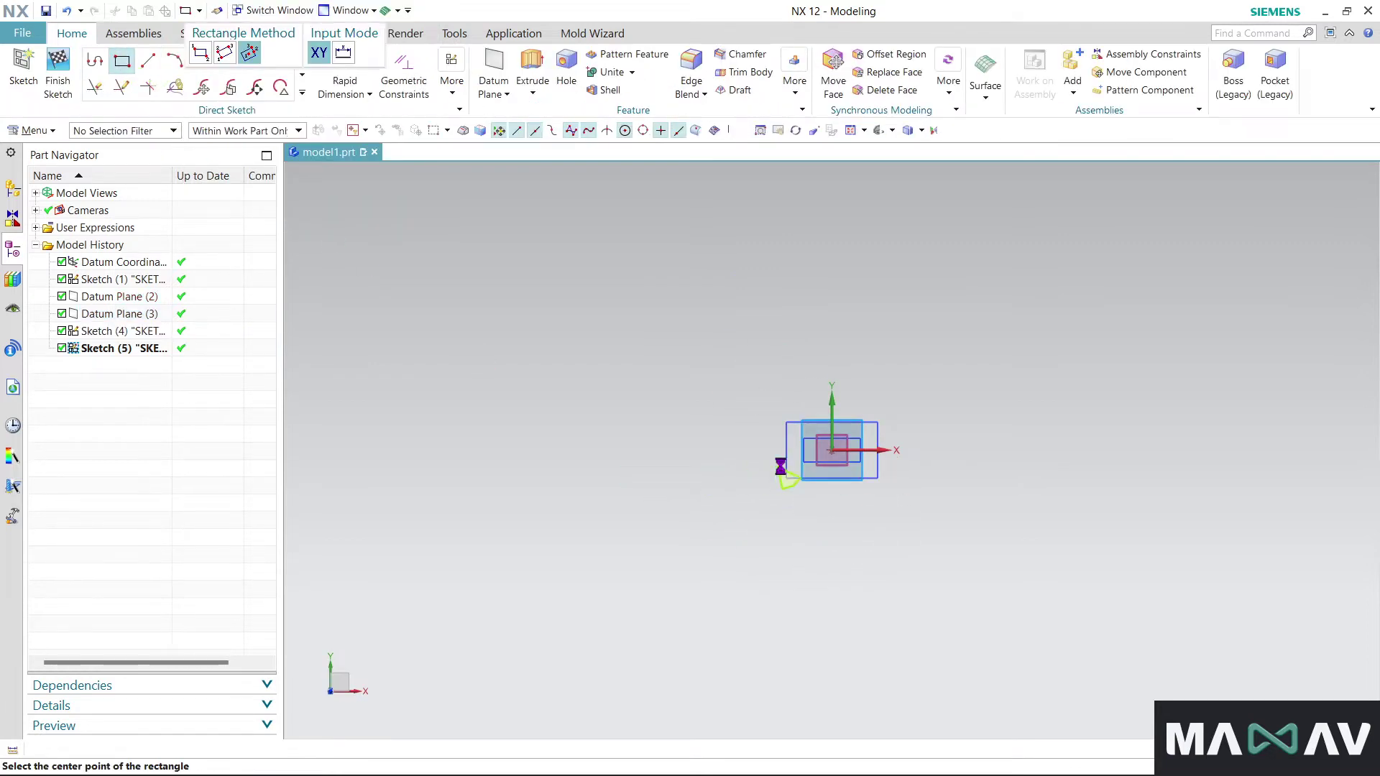
{"action": "scroll", "coordinate": [837, 451], "scroll_direction": "up", "scroll_amount": 3}
{"action": "scroll", "coordinate": [838, 451], "scroll_direction": "up", "scroll_amount": 2}
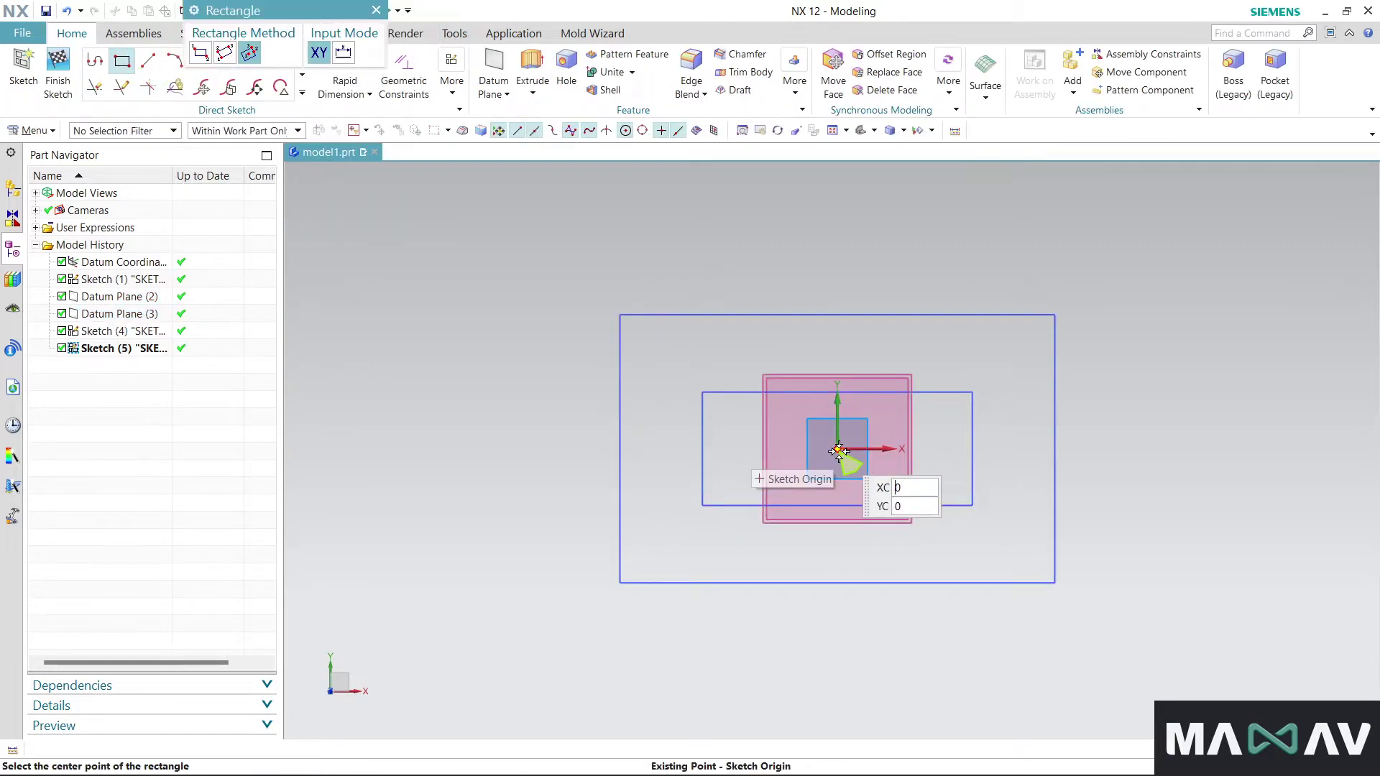
Draw a centred 66 × 37 rectangle at the origin and finish Sketch (5)
{"action": "left_click", "coordinate": [839, 452]}
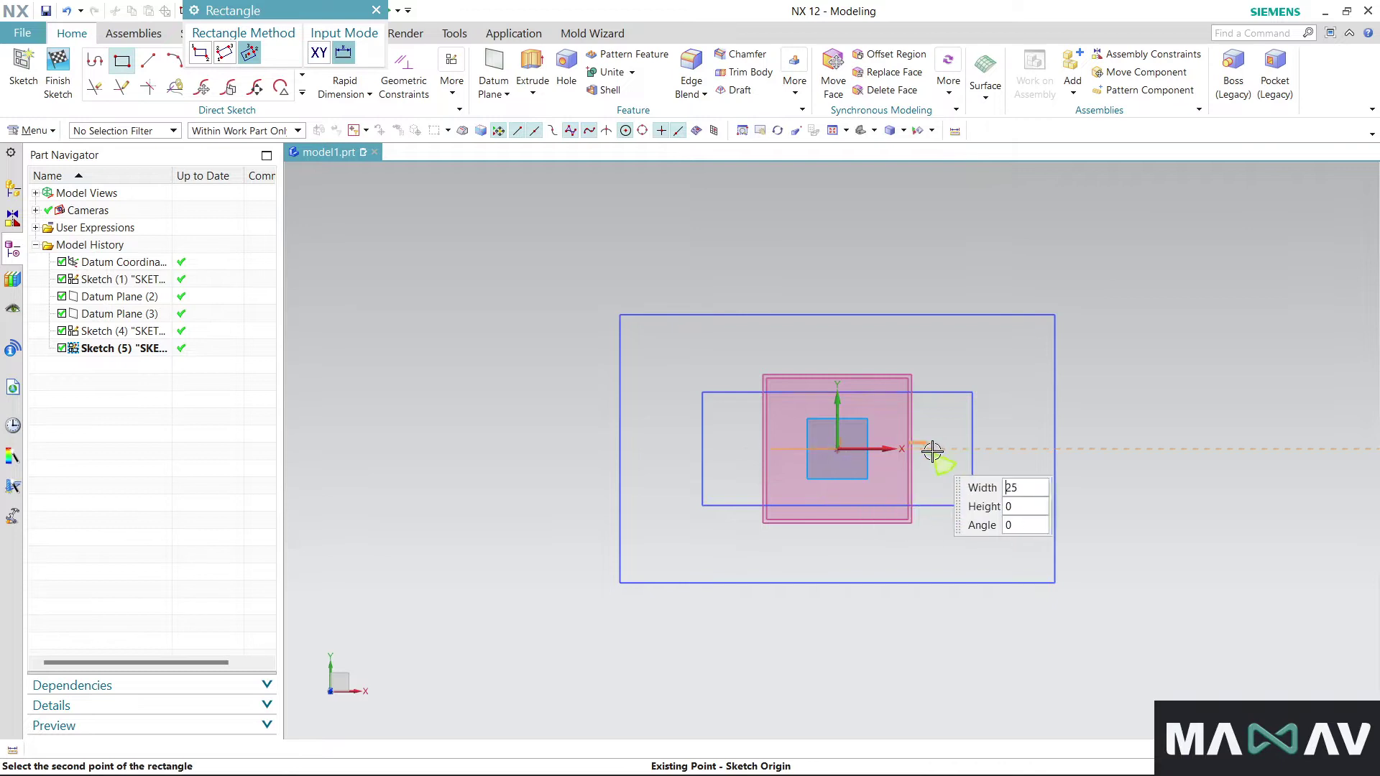
{"action": "left_click", "coordinate": [1009, 452]}
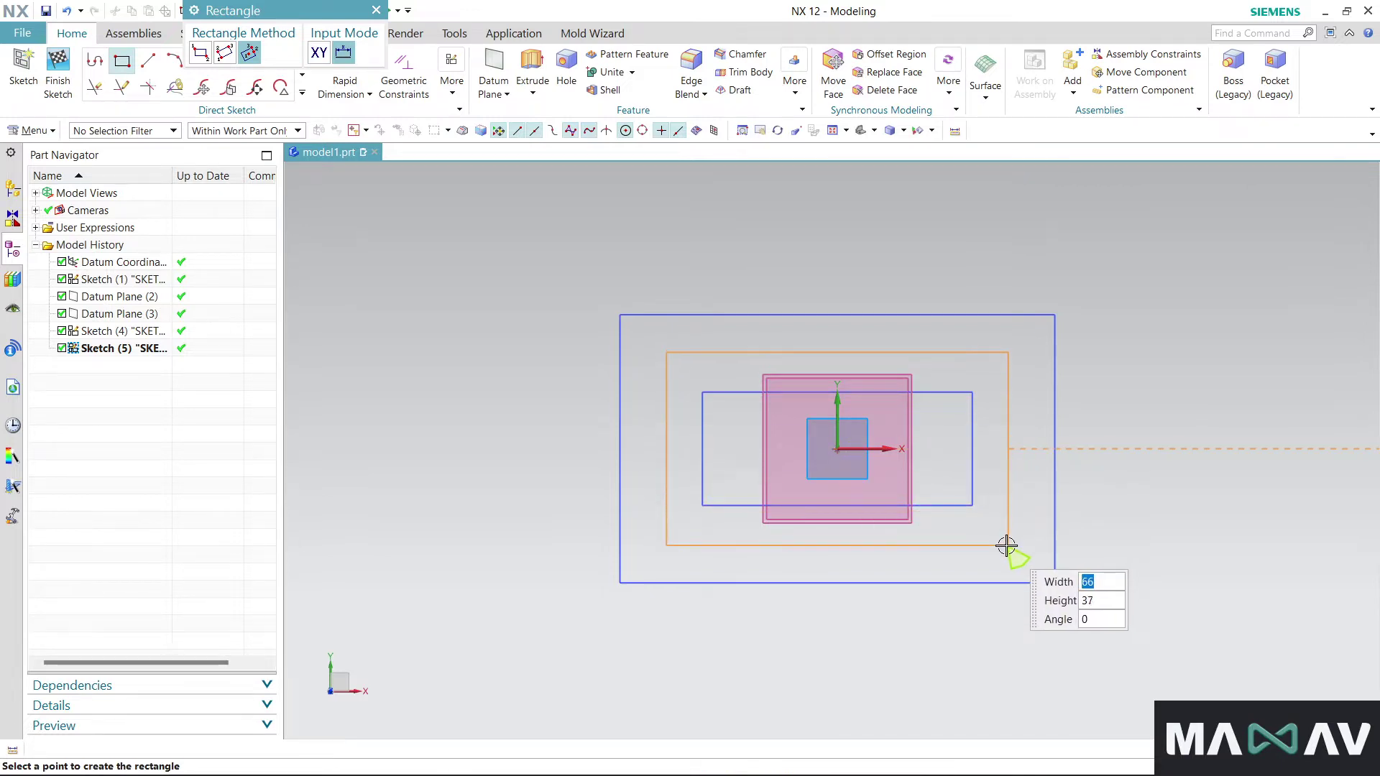
{"action": "left_click", "coordinate": [1007, 546]}
{"action": "left_click", "coordinate": [375, 10]}
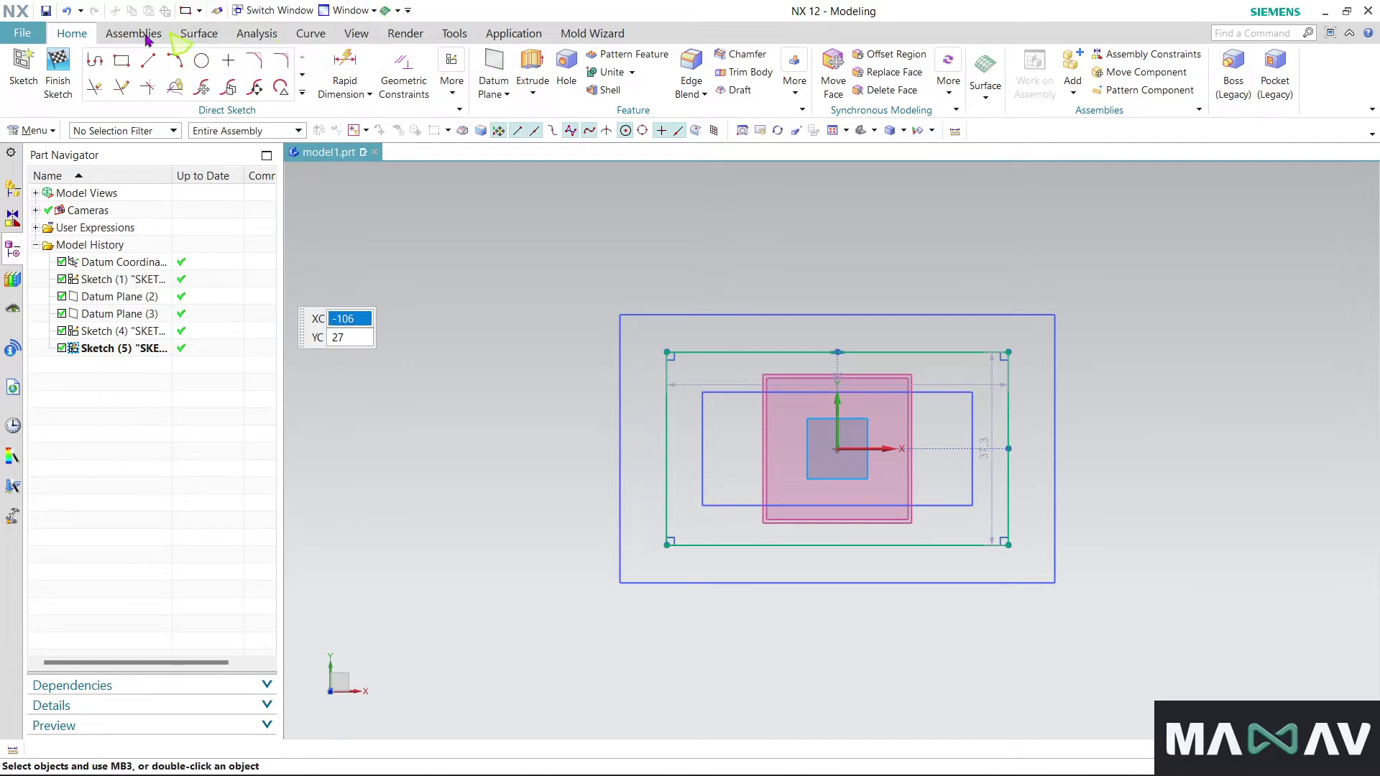
{"action": "left_click", "coordinate": [50, 74]}
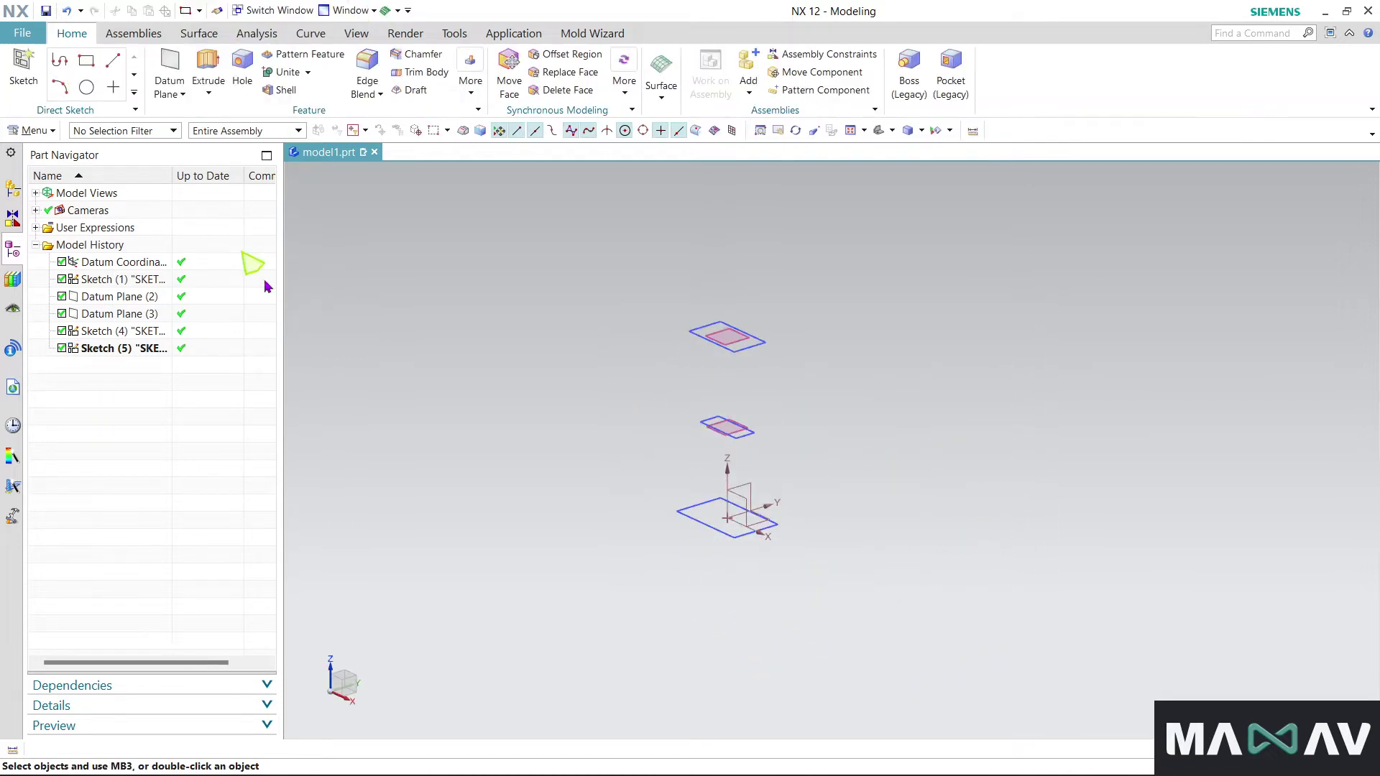
{"action": "scroll", "coordinate": [672, 314], "scroll_direction": "up", "scroll_amount": 3}
{"action": "scroll", "coordinate": [672, 409], "scroll_direction": "down", "scroll_amount": 2}
{"action": "middle_click_drag", "start_coordinate": [671, 410], "coordinate": [689, 434]}
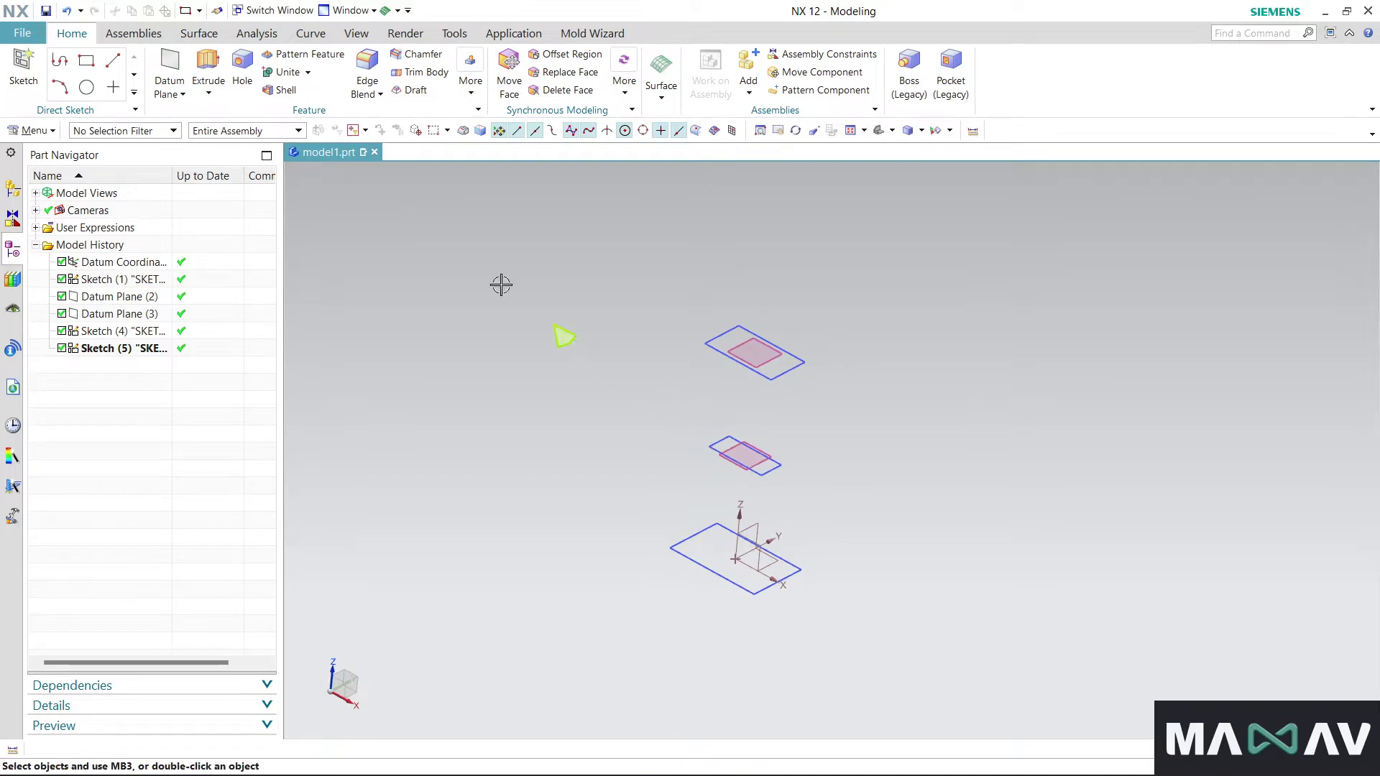
On the XZ plane, draw a 180 mm vertical line from Line11's midpoint to the origin
{"action": "left_click", "coordinate": [17, 66]}
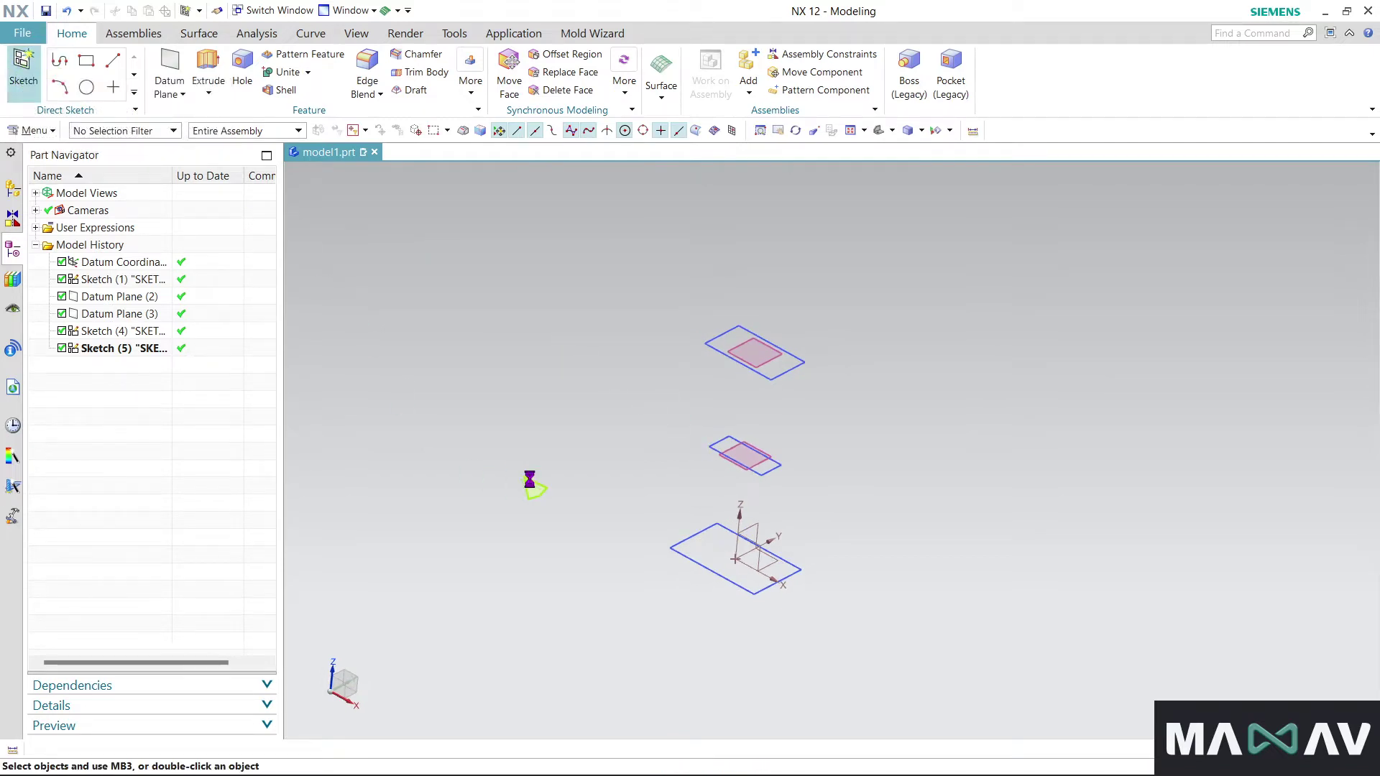
{"action": "left_click", "coordinate": [755, 557]}
{"action": "left_click", "coordinate": [349, 212]}
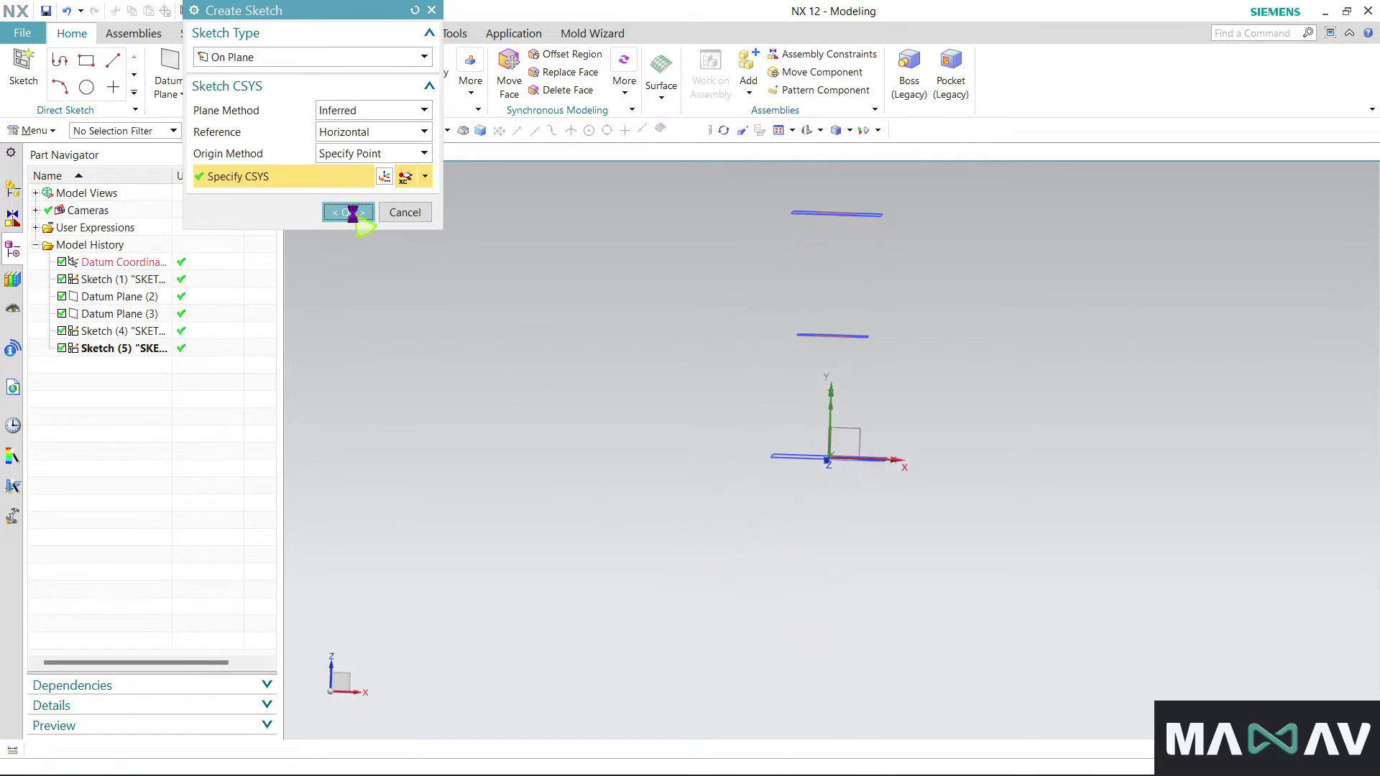
{"action": "left_click", "coordinate": [121, 61]}
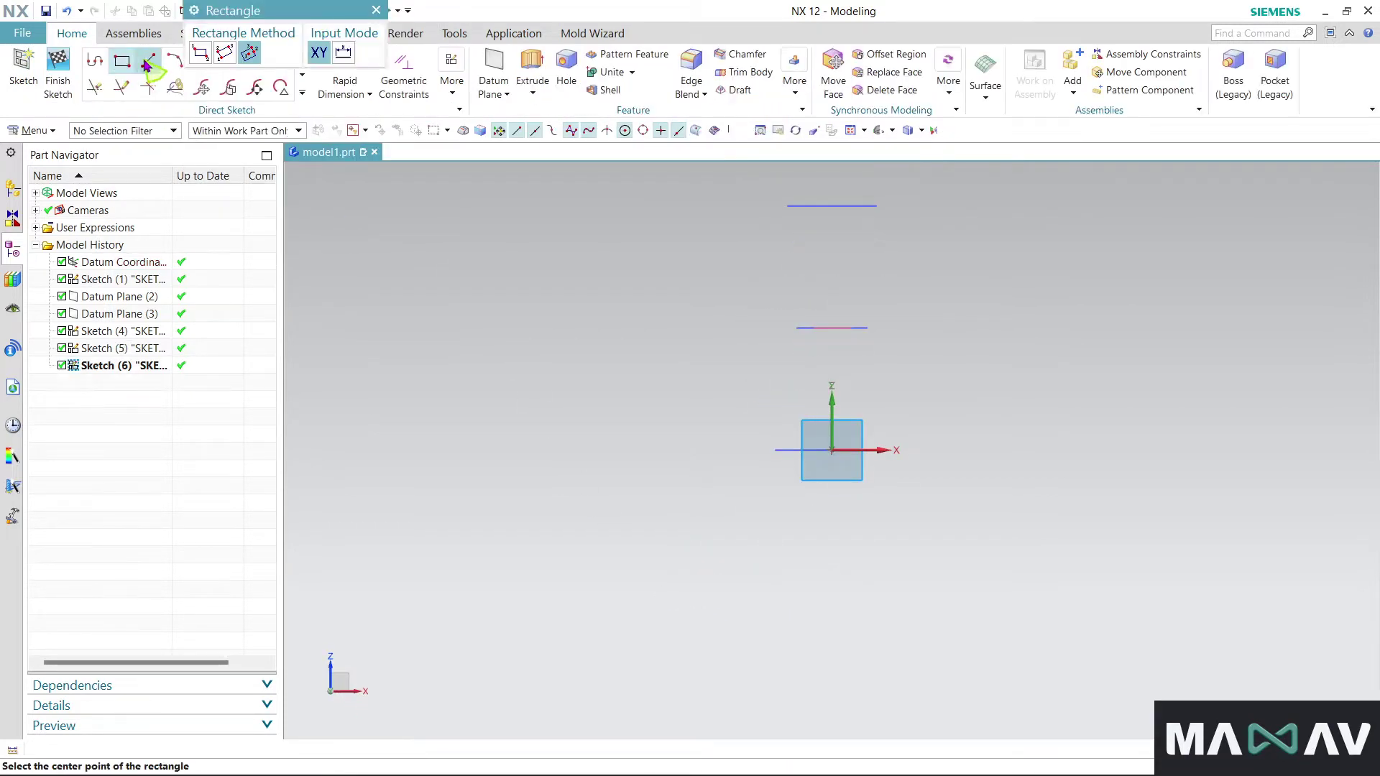
{"action": "left_click", "coordinate": [148, 62]}
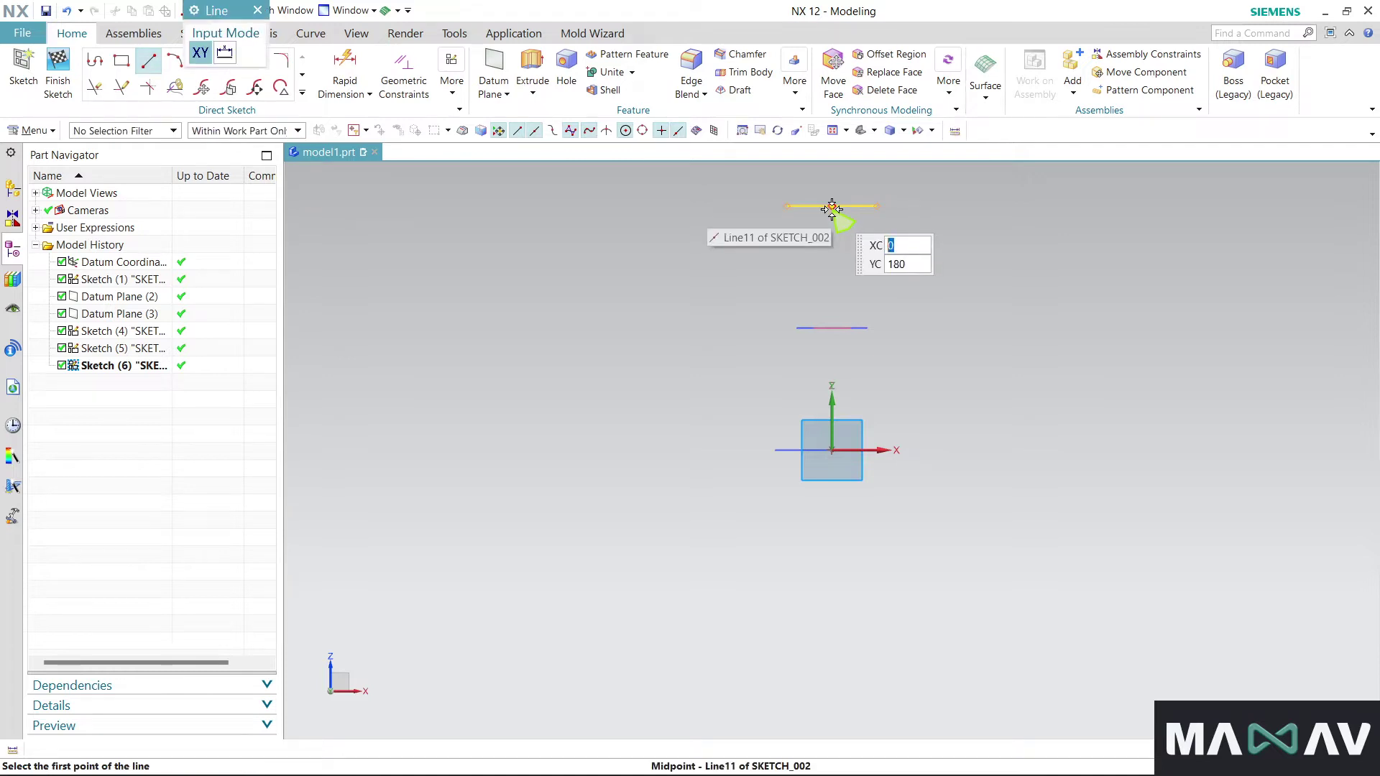
{"action": "left_click", "coordinate": [832, 207]}
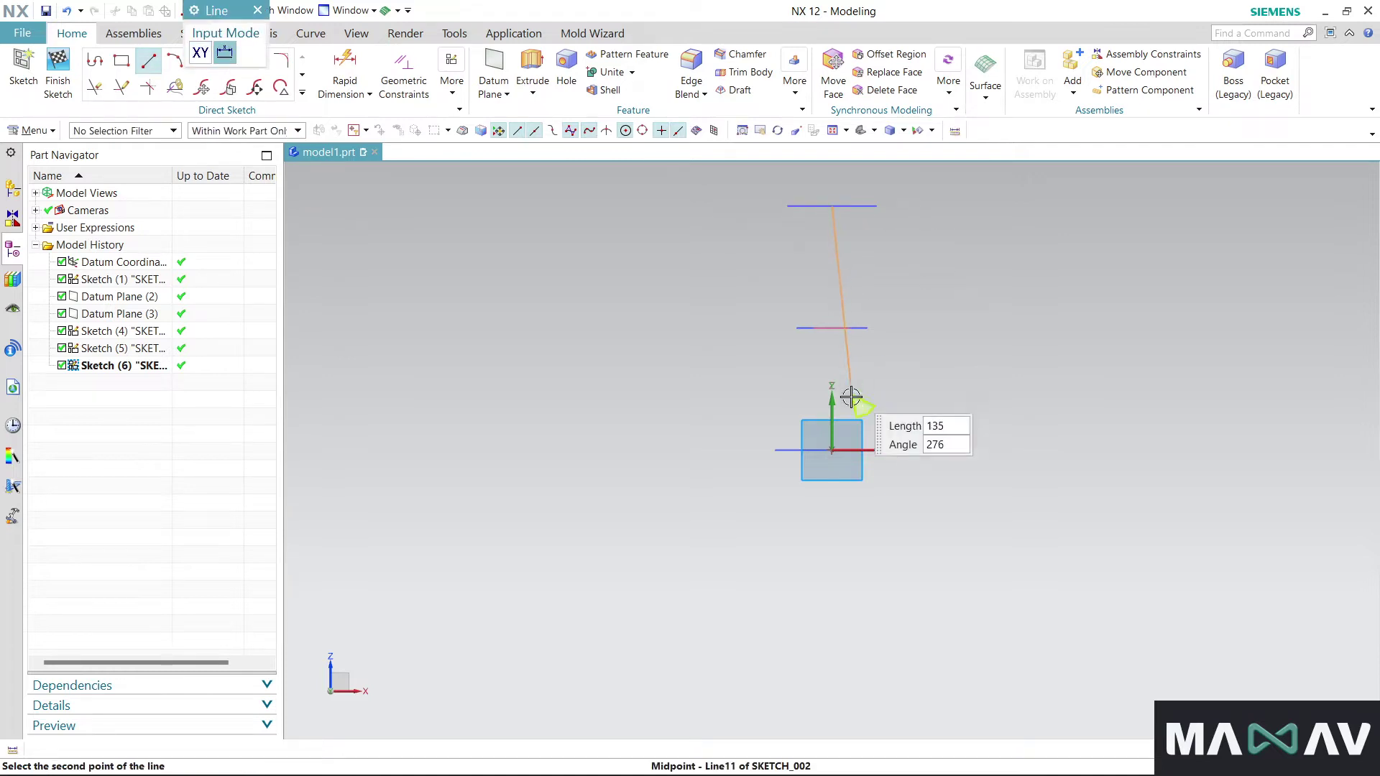
{"action": "left_click", "coordinate": [832, 450]}
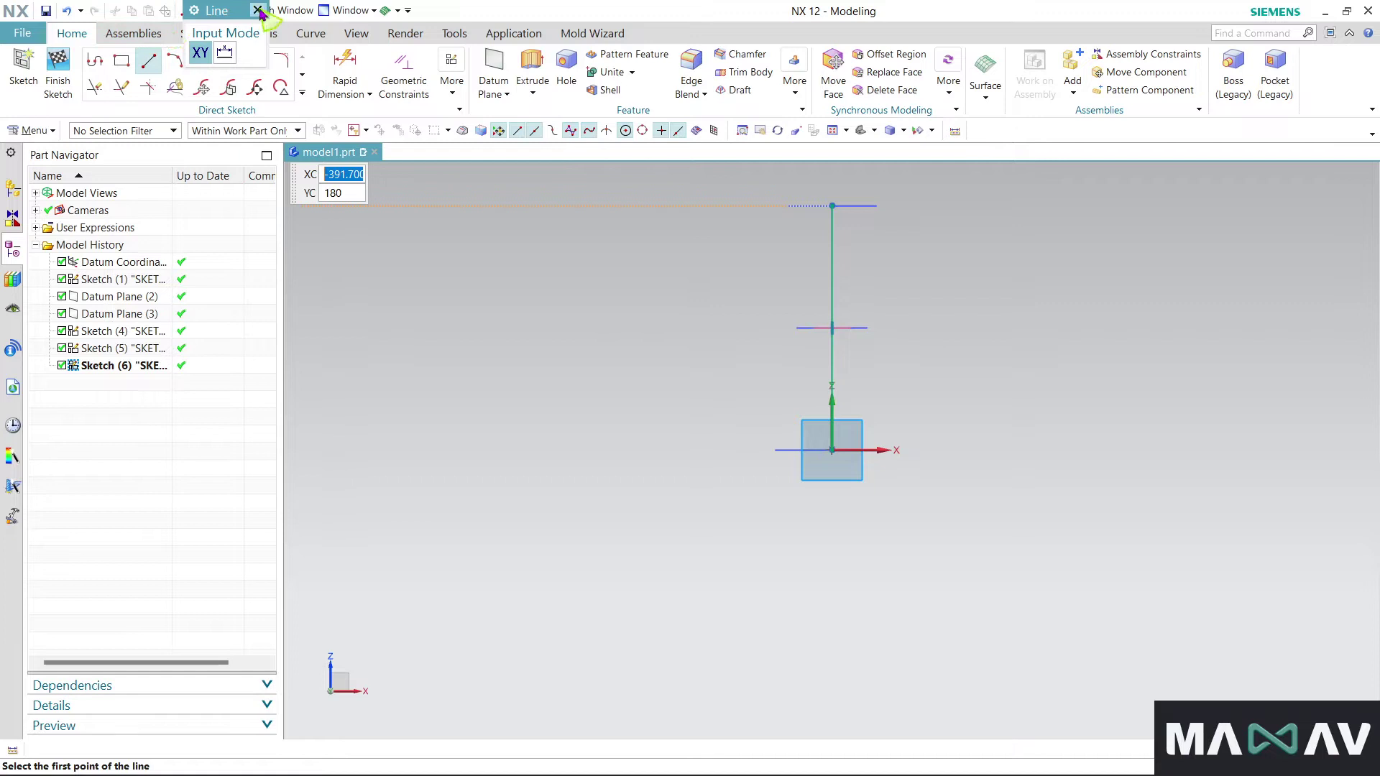
{"action": "left_click", "coordinate": [259, 10]}
{"action": "left_click", "coordinate": [57, 72]}
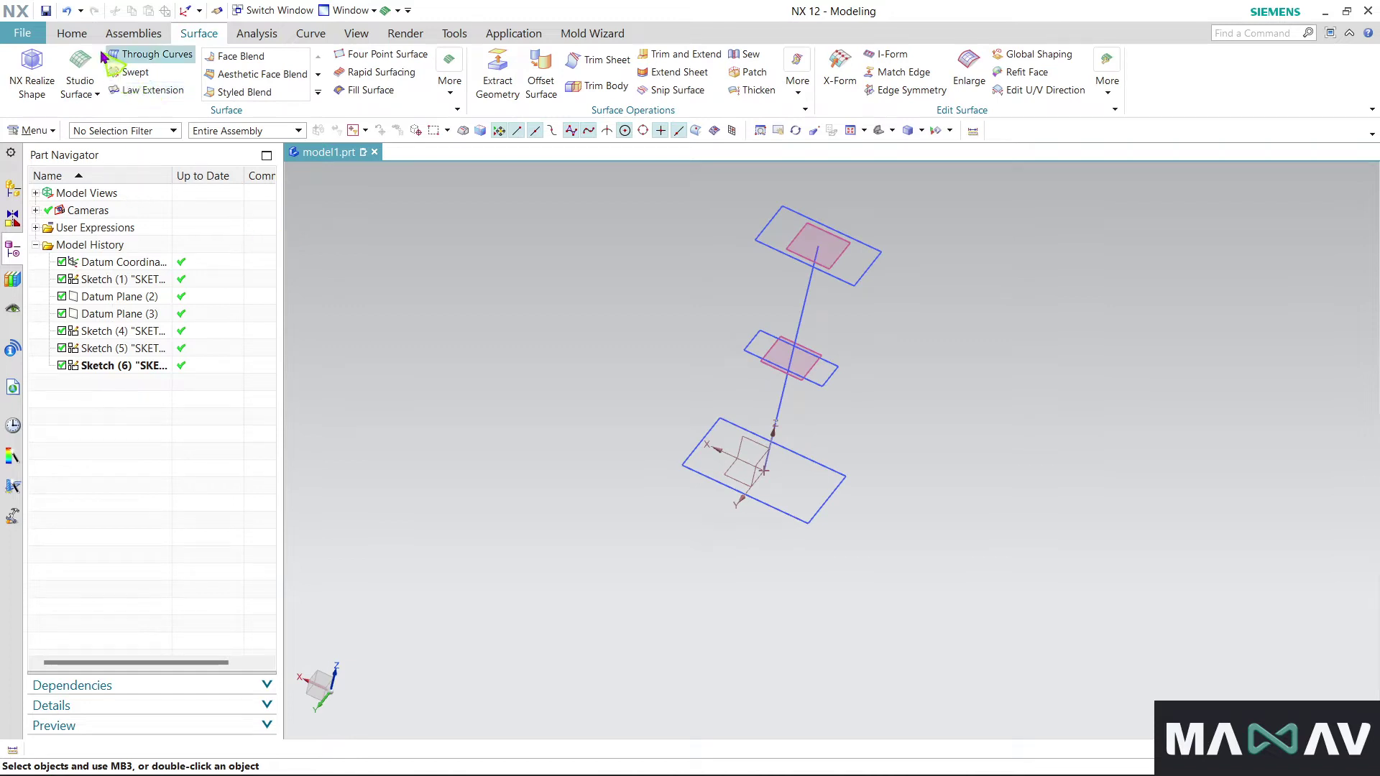
Start a Swept feature with the curve rule set to Connected Curves
{"action": "left_click", "coordinate": [71, 34]}
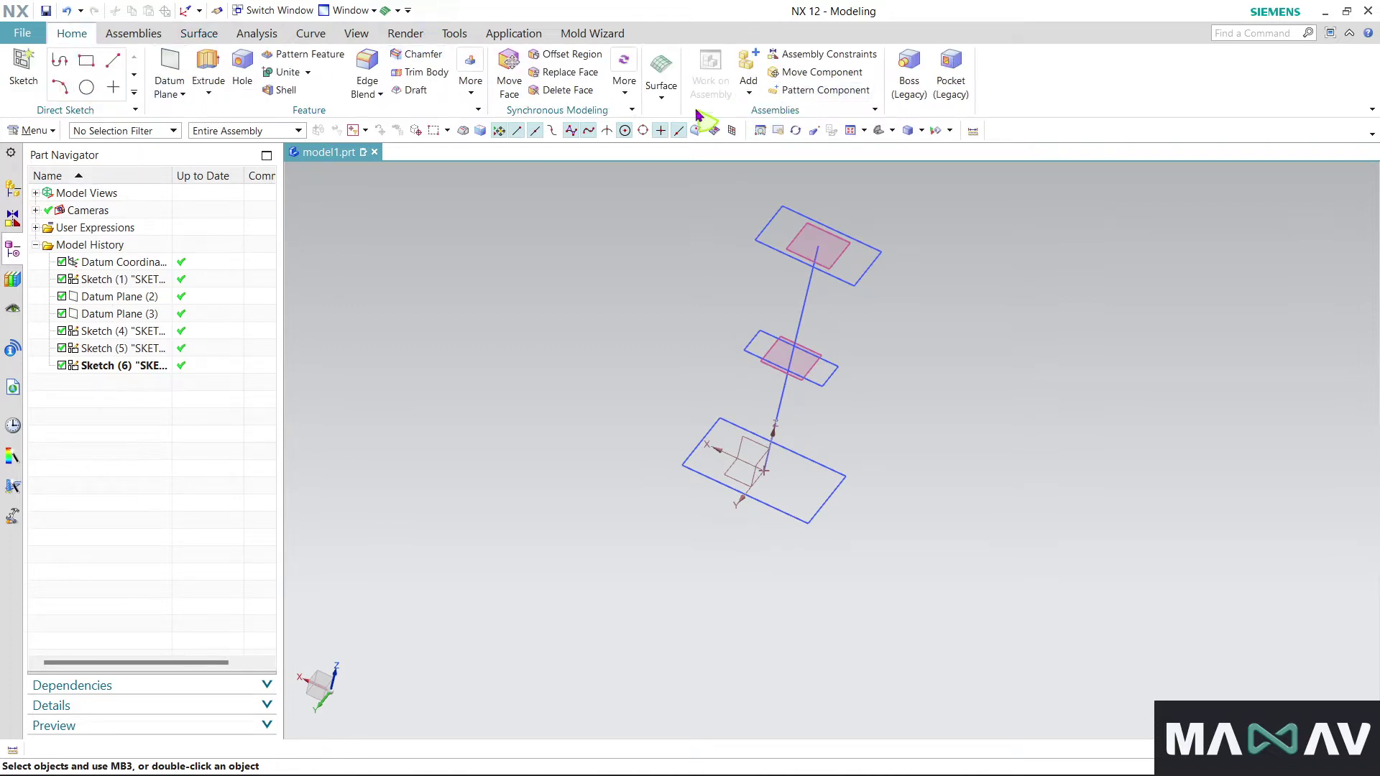
{"action": "left_click", "coordinate": [661, 85]}
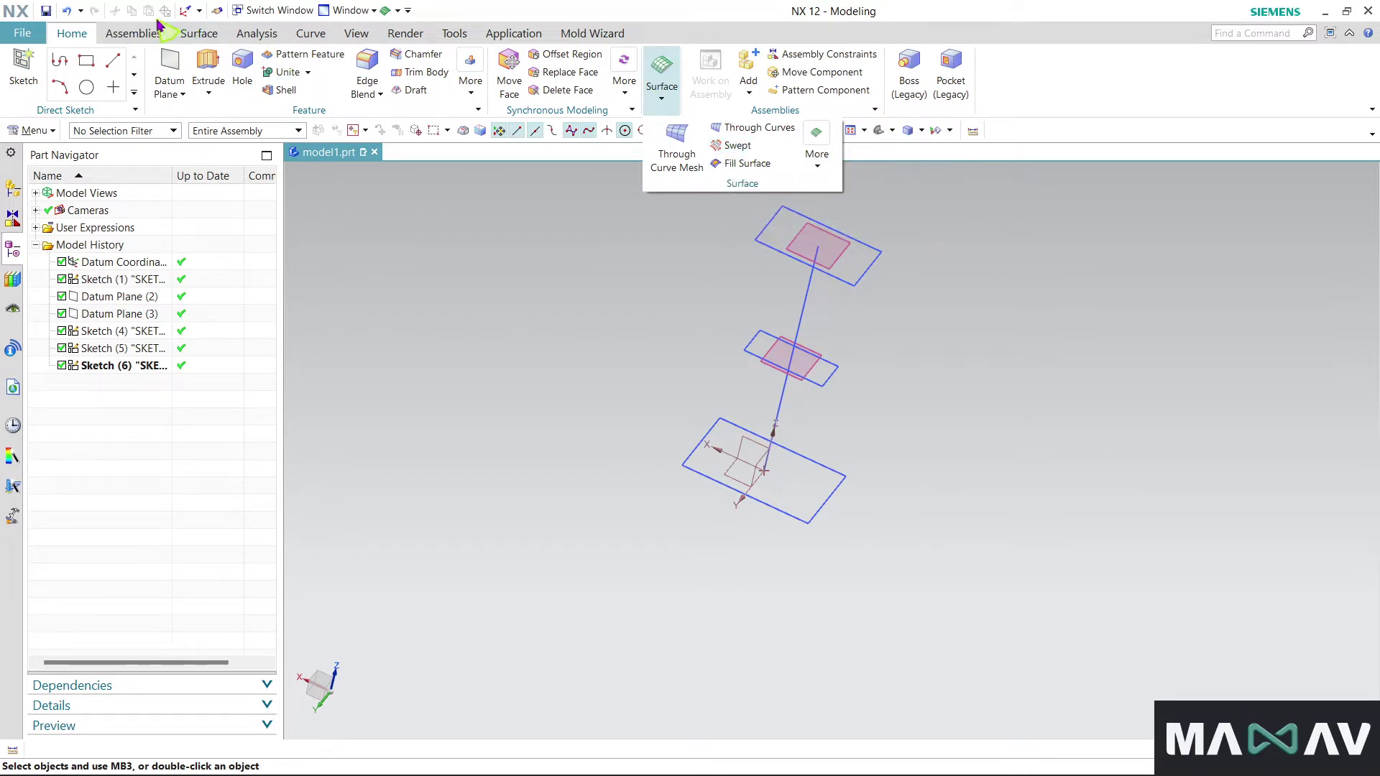
{"action": "left_click", "coordinate": [199, 33]}
{"action": "left_click", "coordinate": [136, 74]}
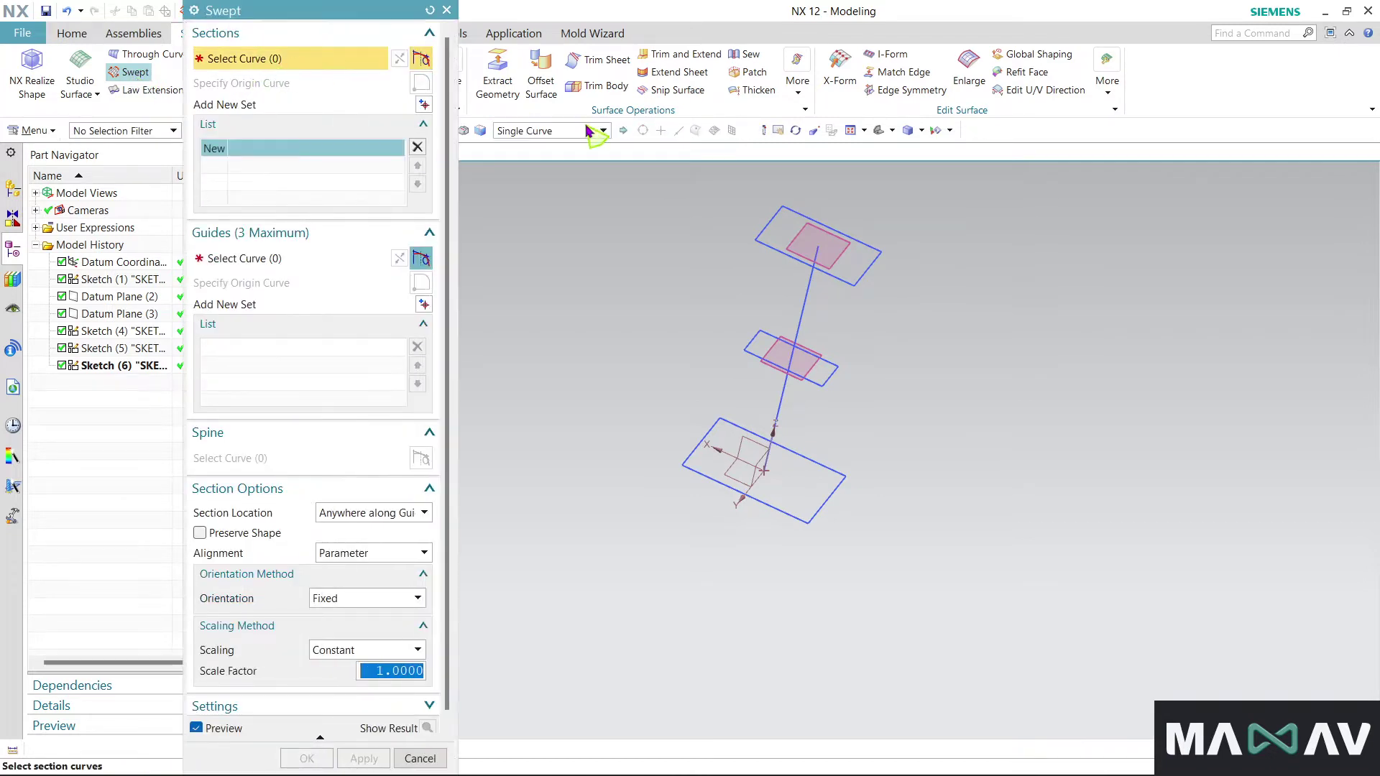
{"action": "left_click", "coordinate": [585, 135]}
{"action": "left_click", "coordinate": [537, 156]}
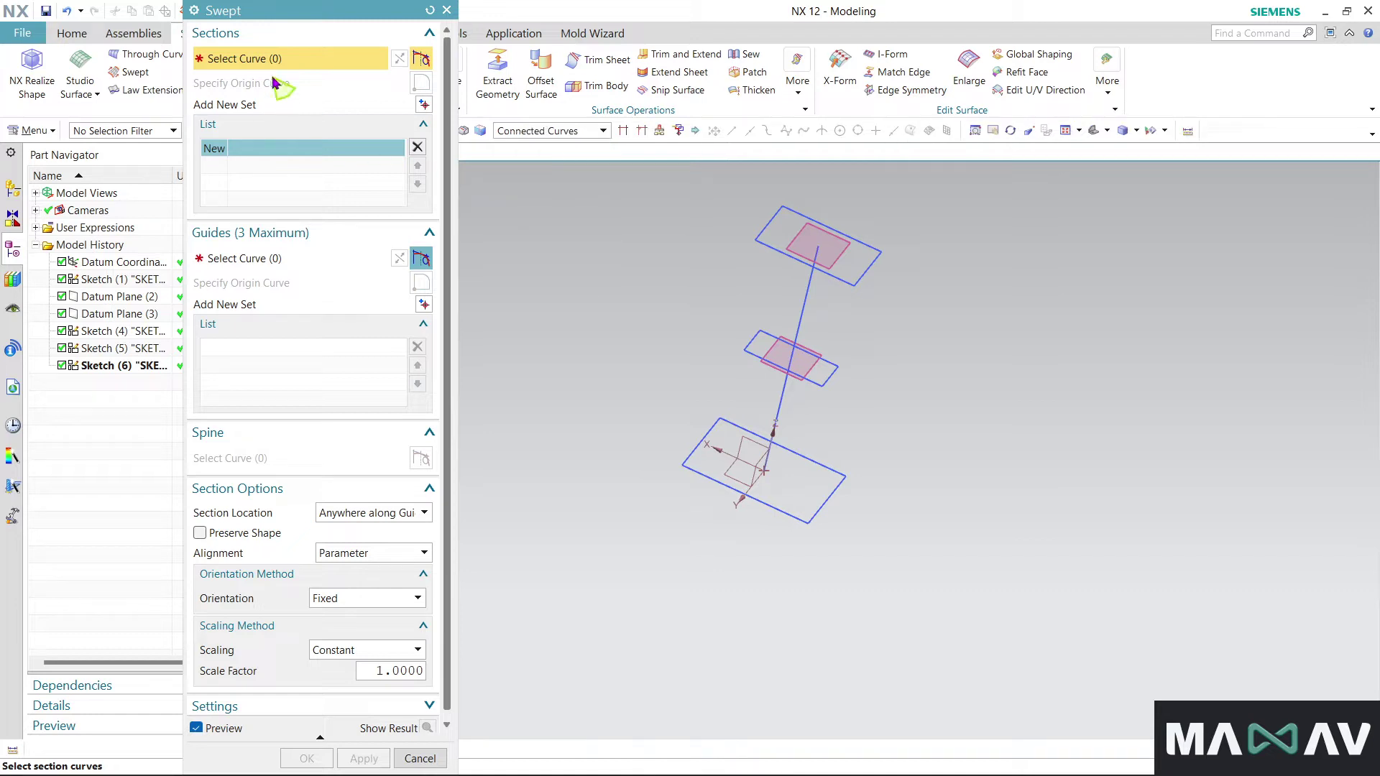
Pick the bottom, middle and top rectangles as Sections 1, 2 and 3
{"action": "left_click", "coordinate": [783, 507]}
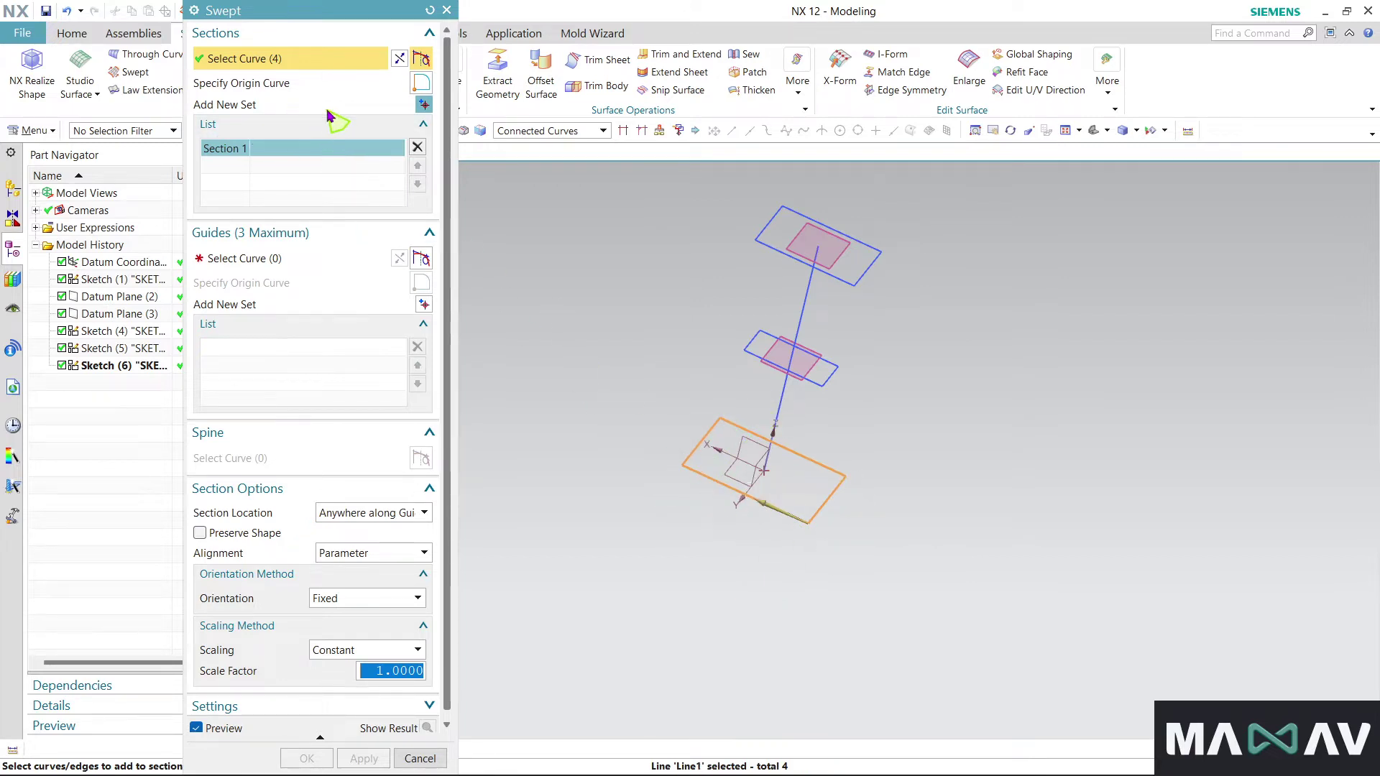
{"action": "left_click", "coordinate": [424, 105]}
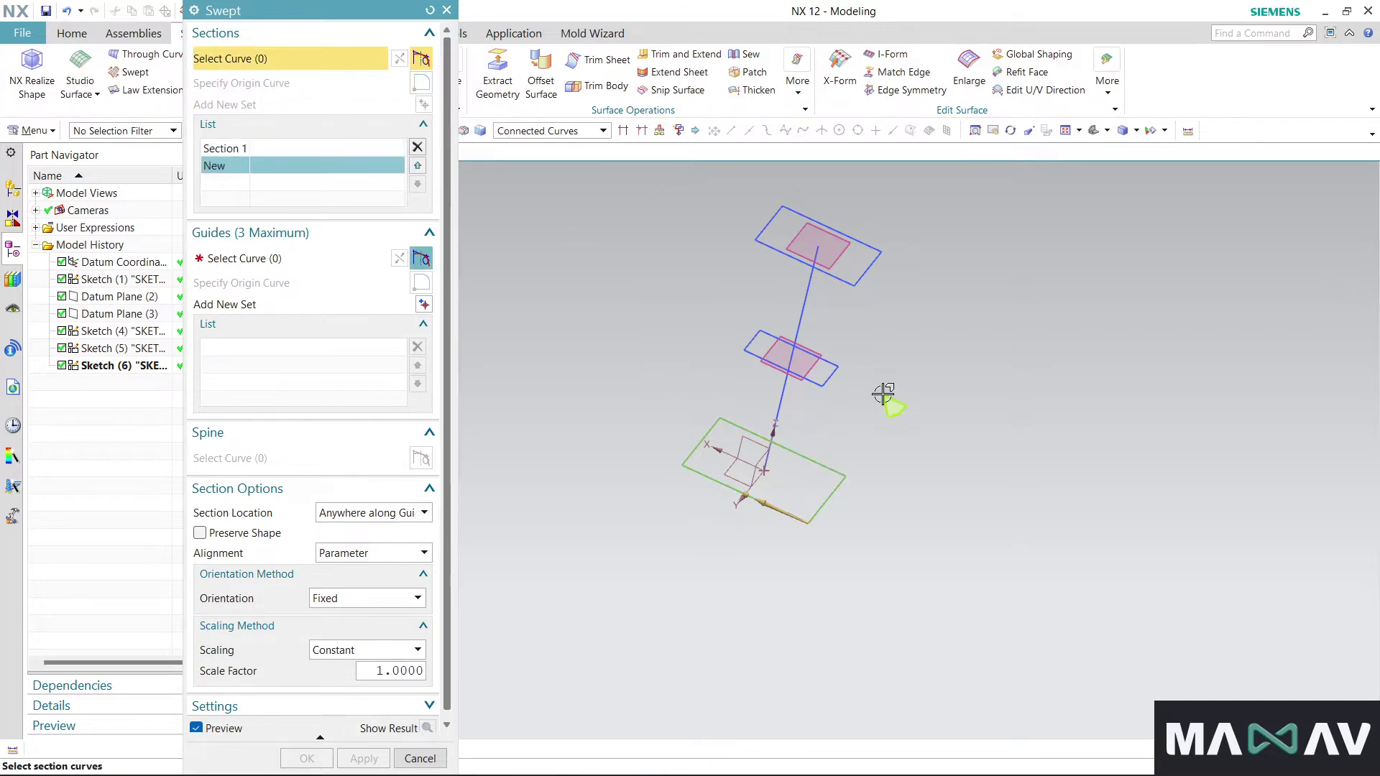
{"action": "left_click", "coordinate": [811, 386]}
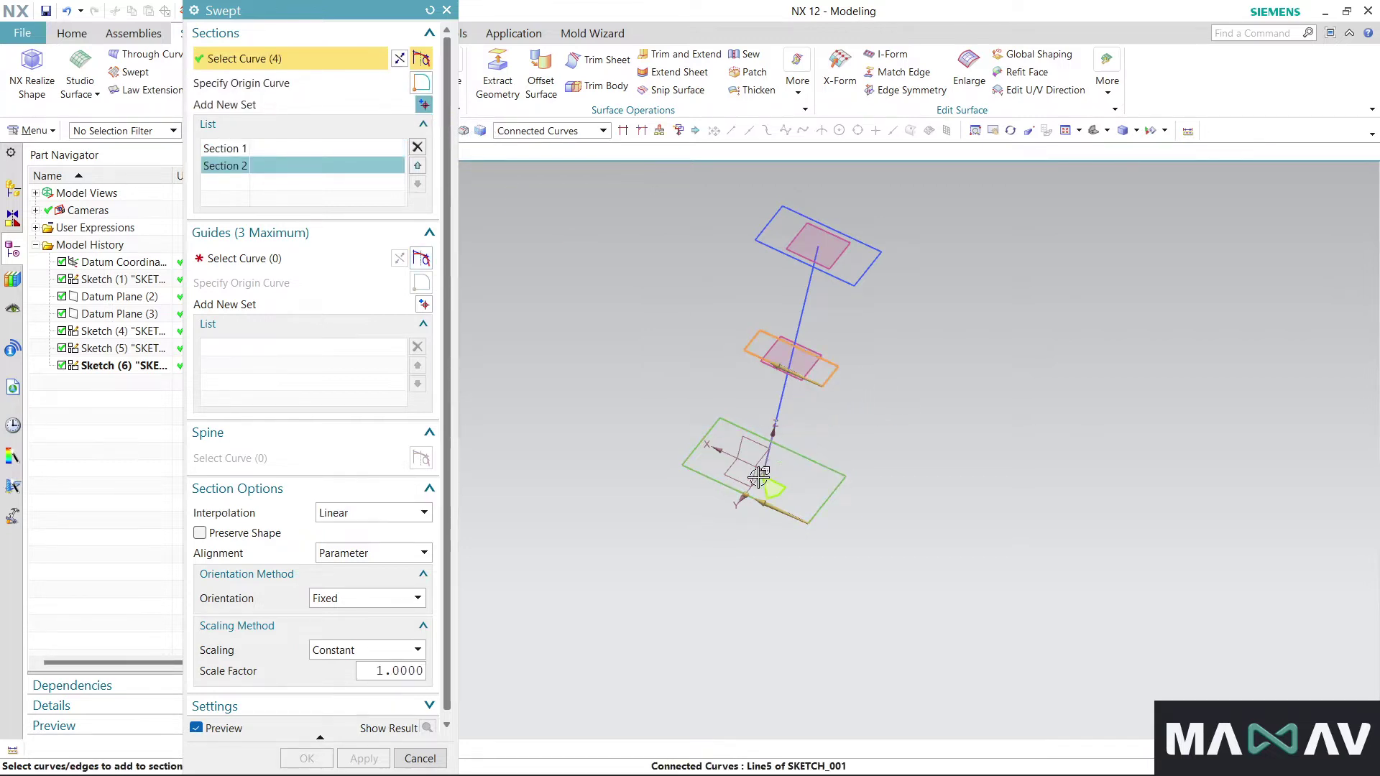
{"action": "left_click", "coordinate": [425, 106]}
{"action": "left_click", "coordinate": [843, 283]}
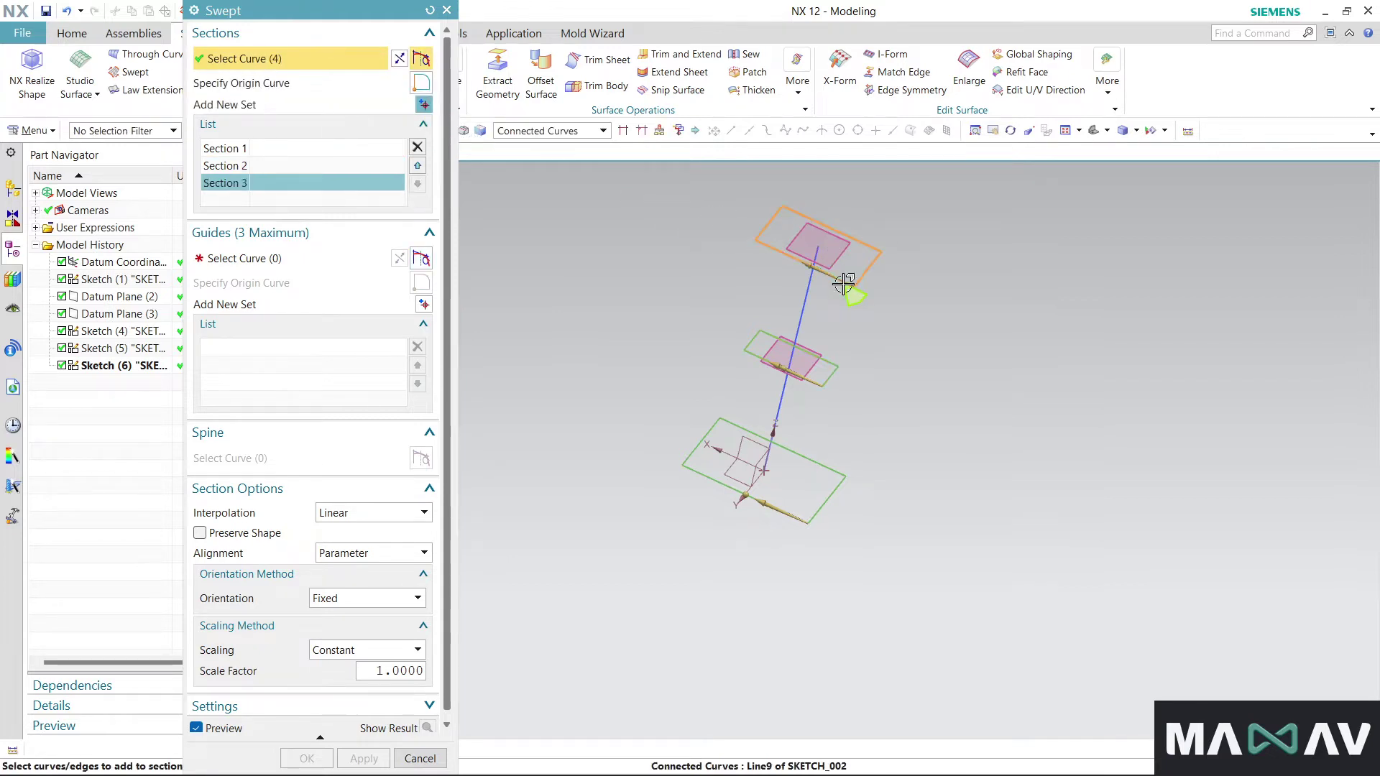
{"action": "left_click", "coordinate": [241, 264]}
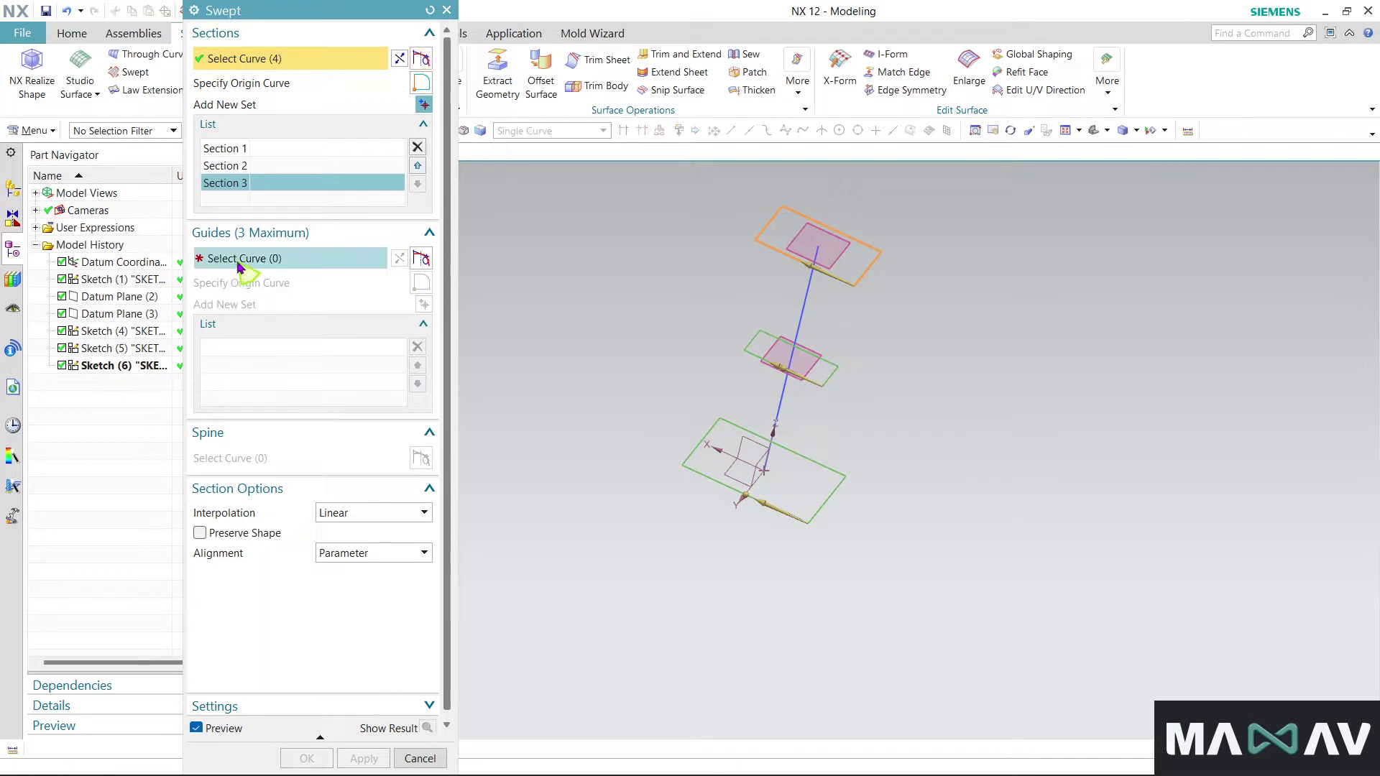
Set the vertical line as Guide 1 and inspect the swept preview
{"action": "left_click", "coordinate": [781, 413]}
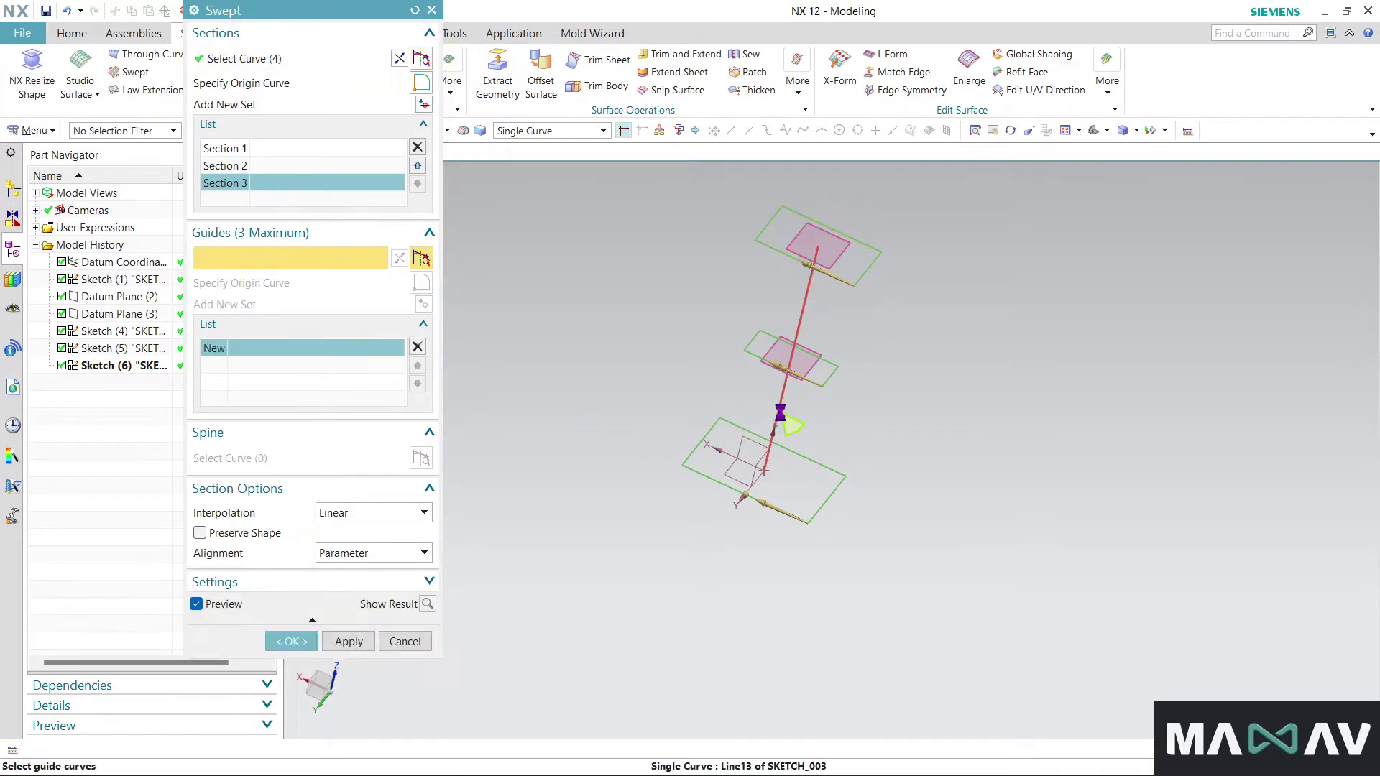
{"action": "mouse_move", "coordinate": [684, 548]}
{"action": "middle_mouse_down"}
{"action": "mouse_move", "coordinate": [678, 532]}
{"action": "mouse_move", "coordinate": [585, 493]}
{"action": "mouse_move", "coordinate": [533, 493]}
{"action": "mouse_move", "coordinate": [607, 496]}
{"action": "mouse_move", "coordinate": [678, 532]}
{"action": "mouse_move", "coordinate": [690, 570]}
{"action": "mouse_move", "coordinate": [659, 477]}
{"action": "mouse_move", "coordinate": [616, 484]}
{"action": "mouse_move", "coordinate": [668, 505]}
{"action": "middle_mouse_up"}
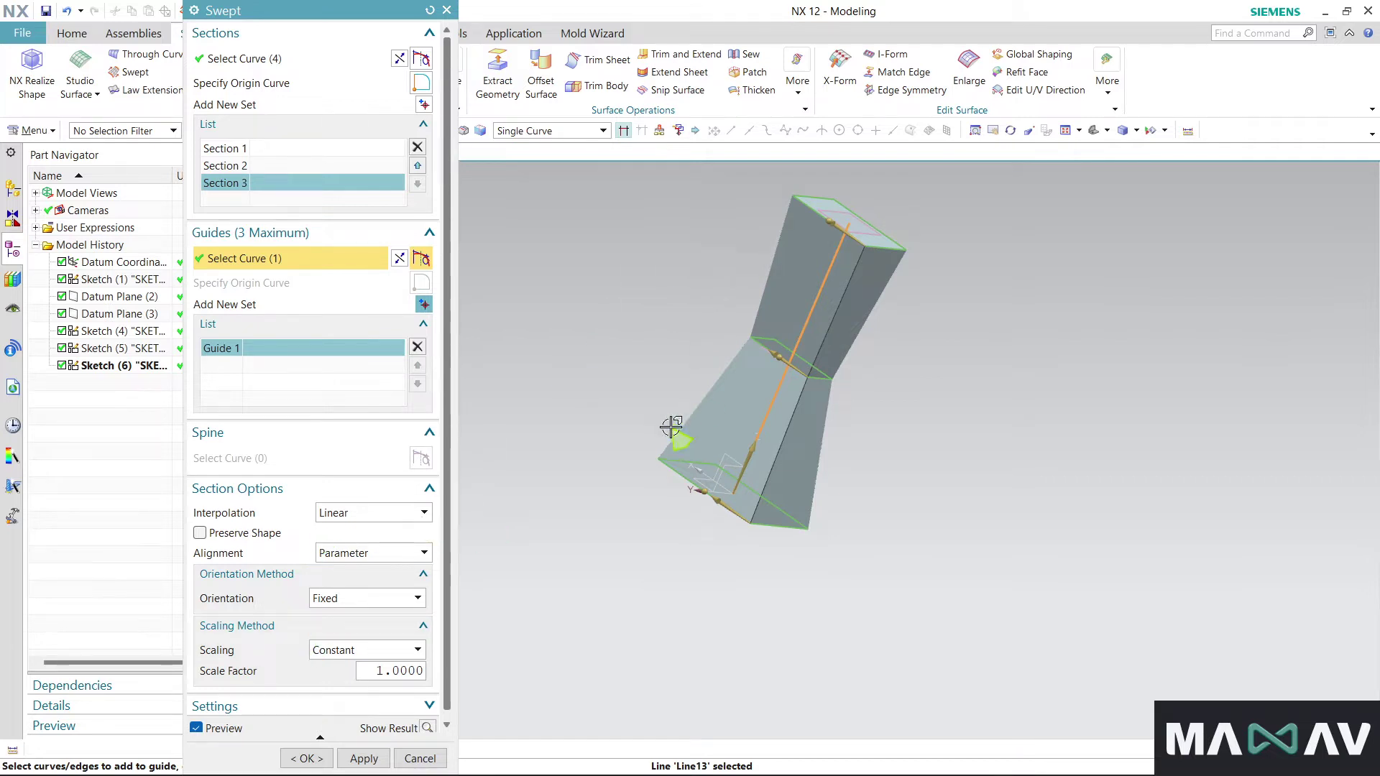
{"action": "middle_click_drag", "start_coordinate": [671, 427], "coordinate": [715, 431]}
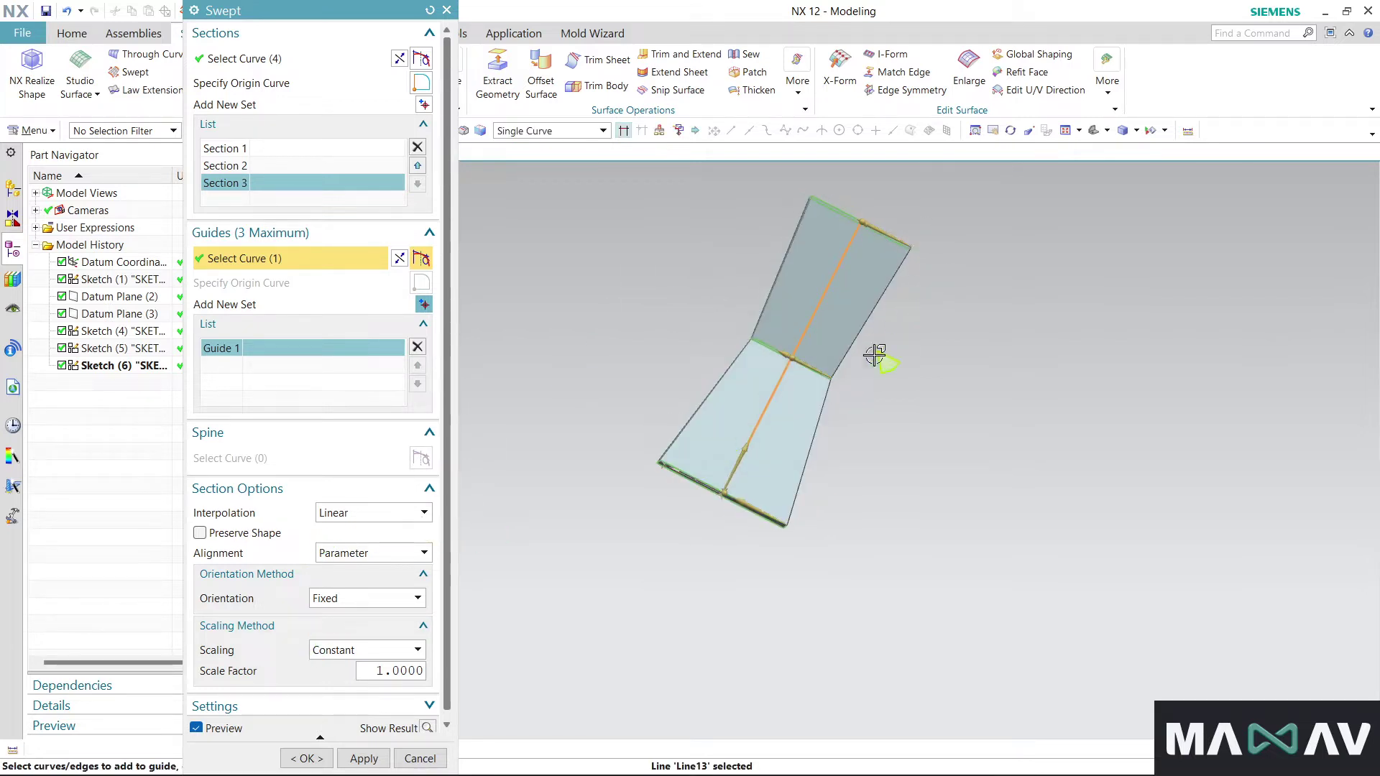
{"action": "scroll", "coordinate": [875, 355], "scroll_direction": "up", "scroll_amount": 1}
Change section interpolation to Cubic, then settle on Blend
{"action": "left_click", "coordinate": [405, 516]}
{"action": "left_click", "coordinate": [388, 542]}
{"action": "middle_click_drag", "start_coordinate": [567, 609], "coordinate": [613, 607]}
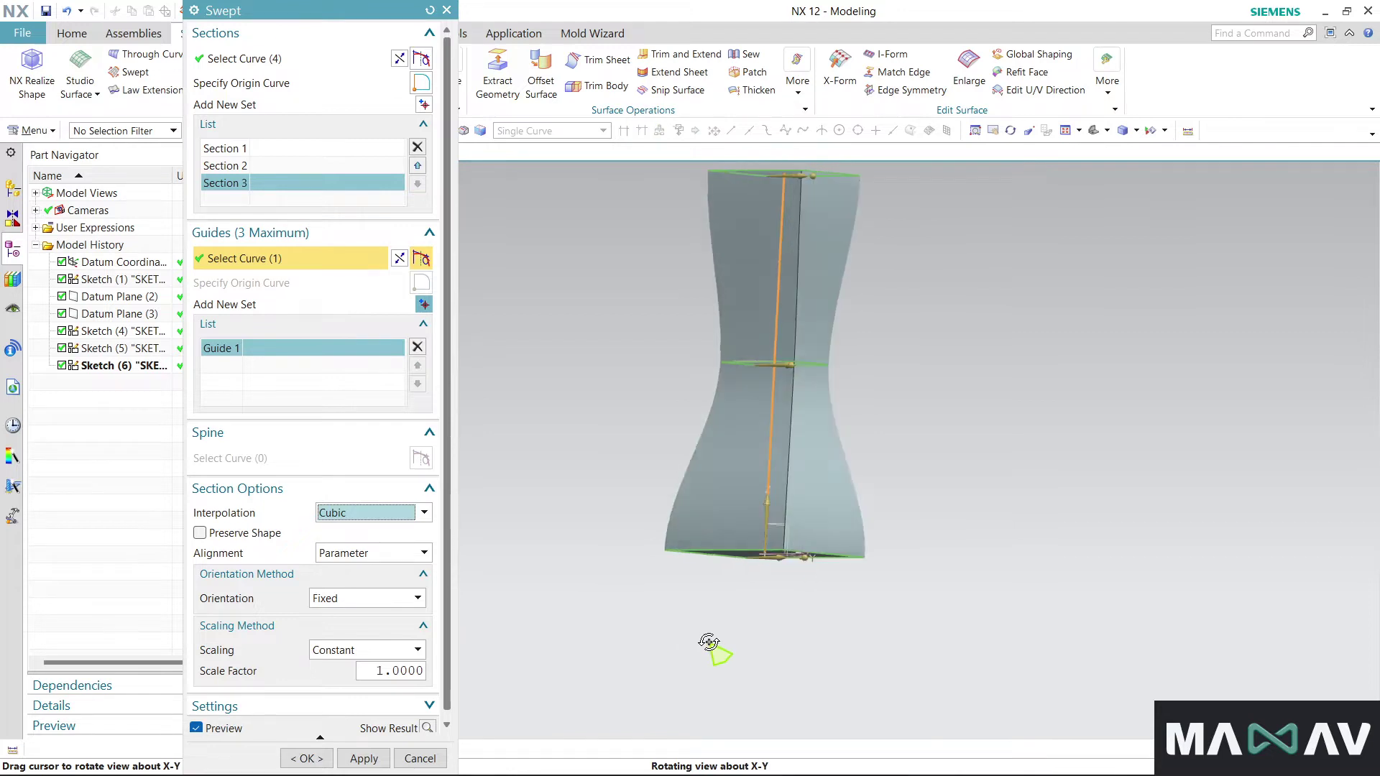
{"action": "middle_click_drag", "start_coordinate": [668, 633], "coordinate": [651, 657]}
{"action": "left_click", "coordinate": [424, 512]}
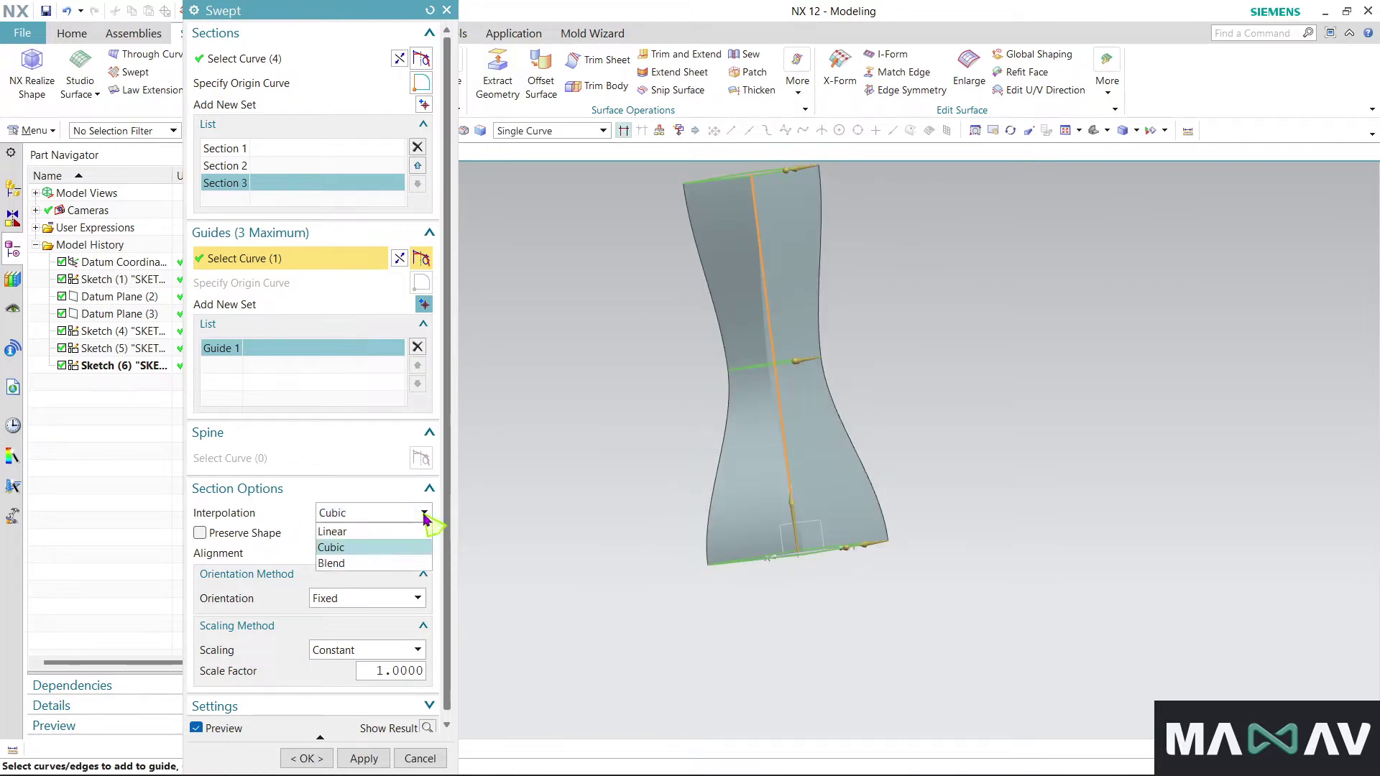
{"action": "left_click", "coordinate": [401, 563]}
{"action": "mouse_move", "coordinate": [530, 558]}
{"action": "middle_mouse_down"}
{"action": "mouse_move", "coordinate": [580, 508]}
{"action": "mouse_move", "coordinate": [638, 508]}
{"action": "mouse_move", "coordinate": [530, 561]}
{"action": "mouse_move", "coordinate": [564, 539]}
{"action": "mouse_move", "coordinate": [496, 548]}
{"action": "mouse_move", "coordinate": [579, 513]}
{"action": "middle_mouse_up"}
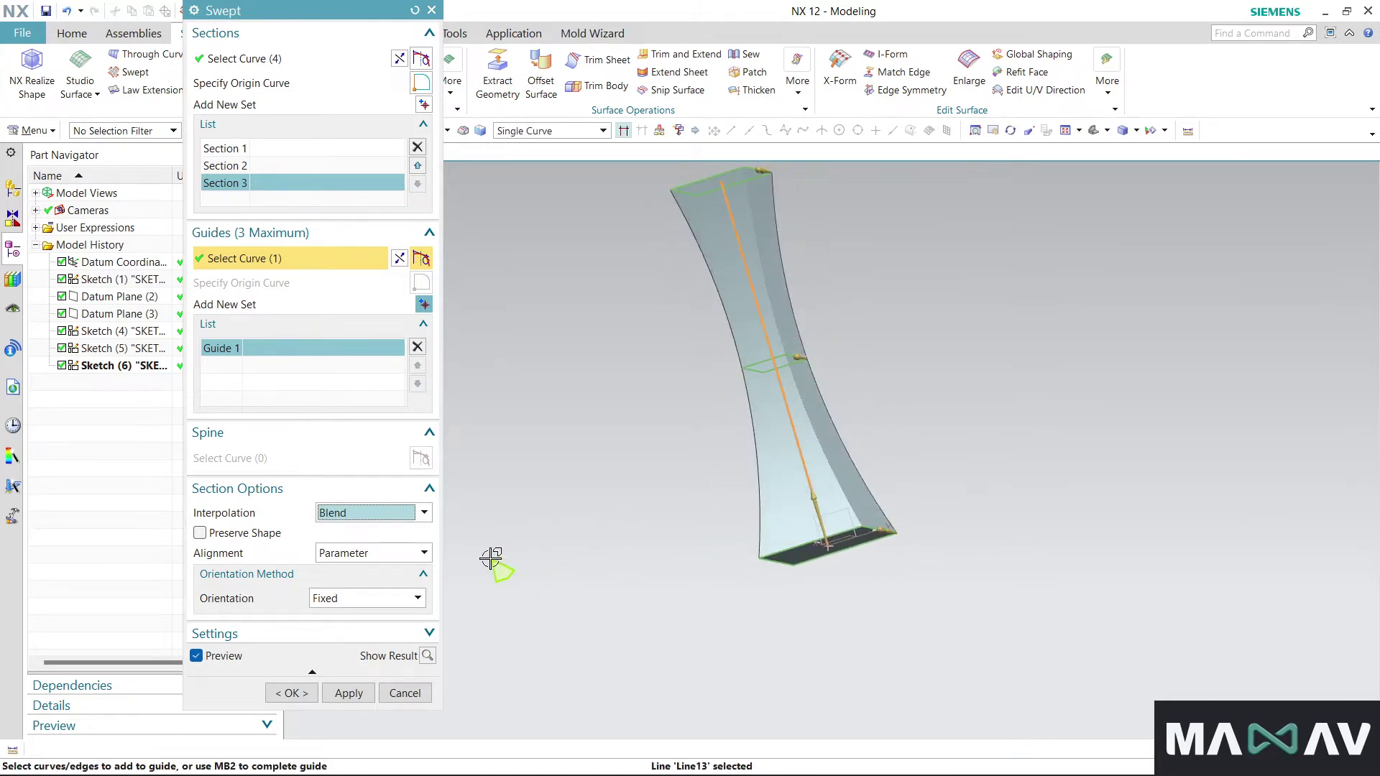
{"action": "left_click", "coordinate": [424, 515]}
{"action": "mouse_move", "coordinate": [679, 530]}
{"action": "middle_mouse_down"}
{"action": "mouse_move", "coordinate": [563, 585]}
{"action": "mouse_move", "coordinate": [580, 647]}
{"action": "mouse_move", "coordinate": [585, 634]}
{"action": "mouse_move", "coordinate": [561, 619]}
{"action": "middle_mouse_up"}
Set section alignment to By Points with an alignment point at 99% on Section 2
{"action": "left_click", "coordinate": [388, 555]}
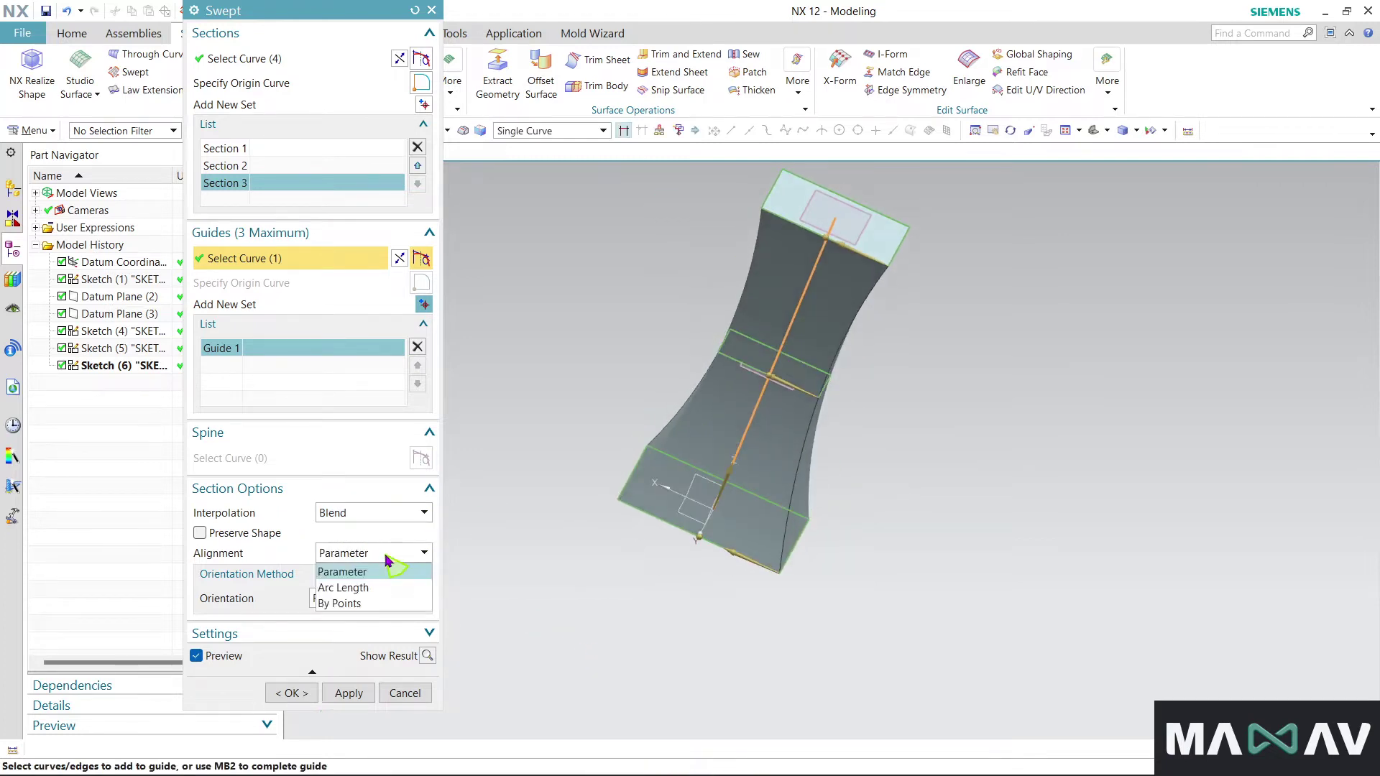
{"action": "left_click", "coordinate": [388, 604]}
{"action": "middle_click_drag", "start_coordinate": [717, 620], "coordinate": [693, 611]}
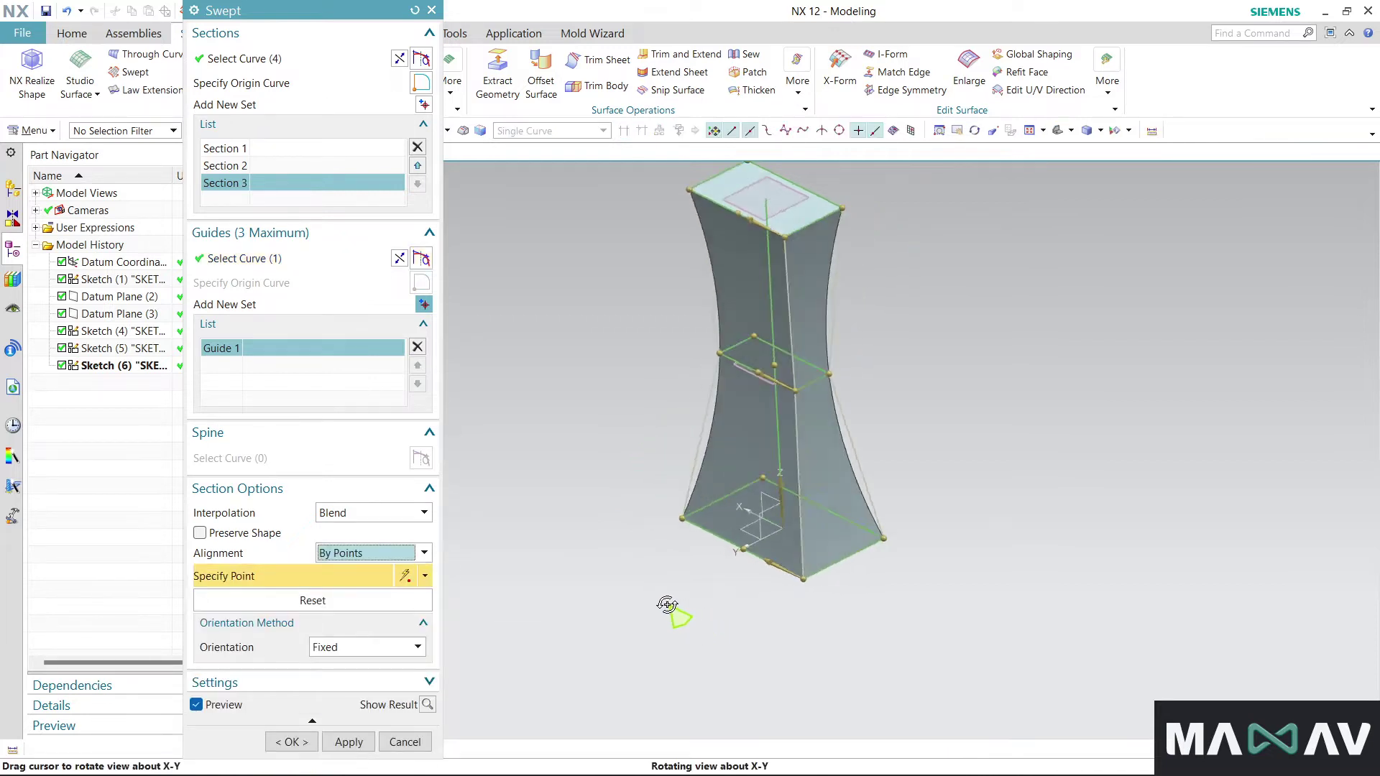
{"action": "left_click", "coordinate": [802, 392]}
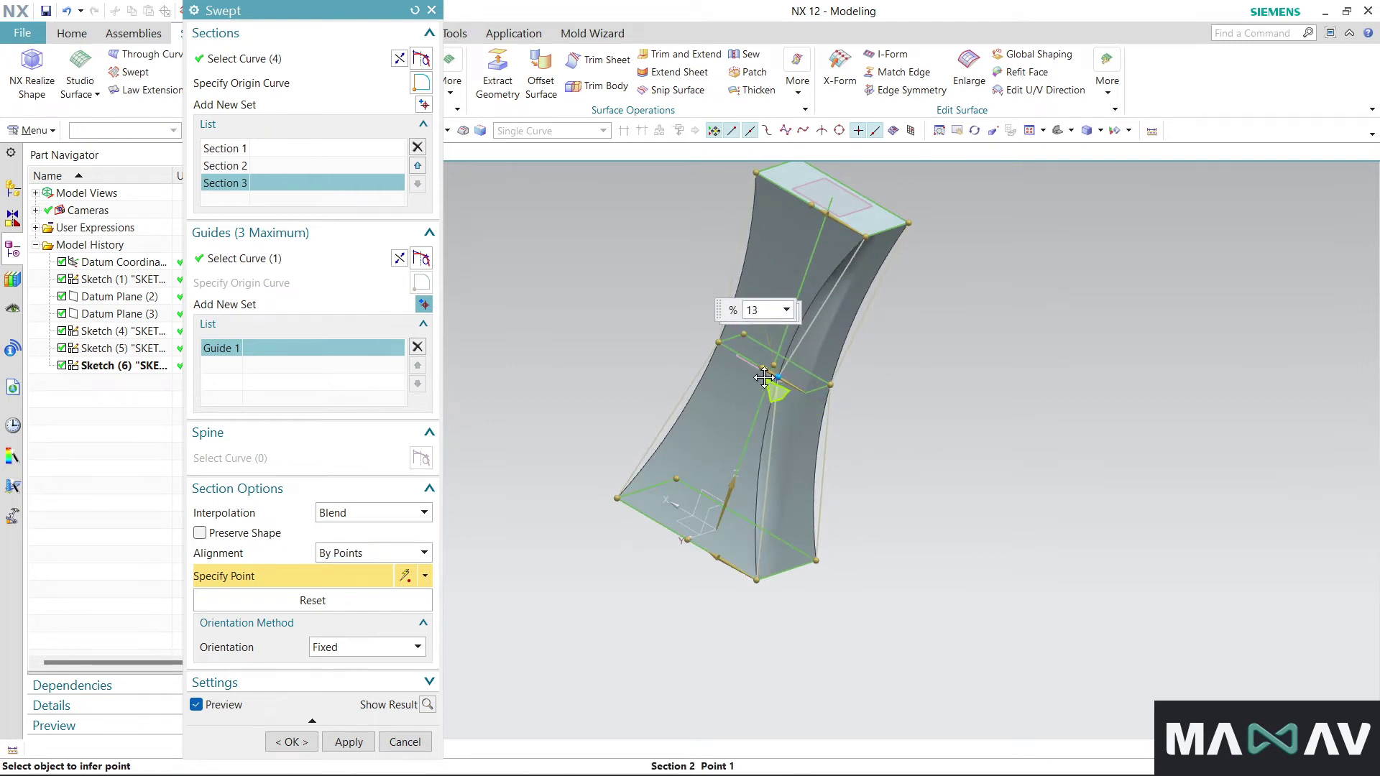
{"action": "mouse_move", "coordinate": [726, 644]}
{"action": "middle_mouse_down"}
{"action": "mouse_move", "coordinate": [656, 604]}
{"action": "mouse_move", "coordinate": [693, 650]}
{"action": "middle_mouse_up"}
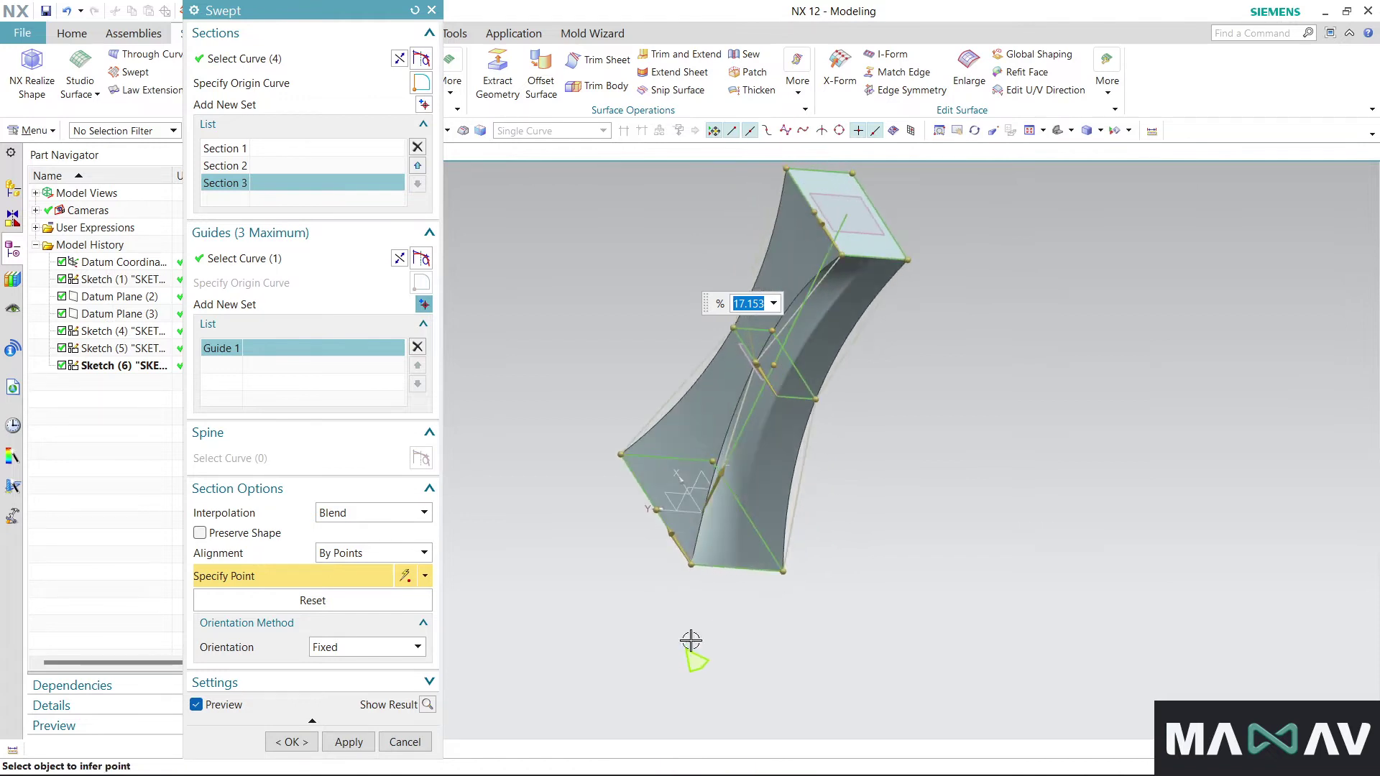
{"action": "left_click_drag", "start_coordinate": [817, 403], "coordinate": [782, 401]}
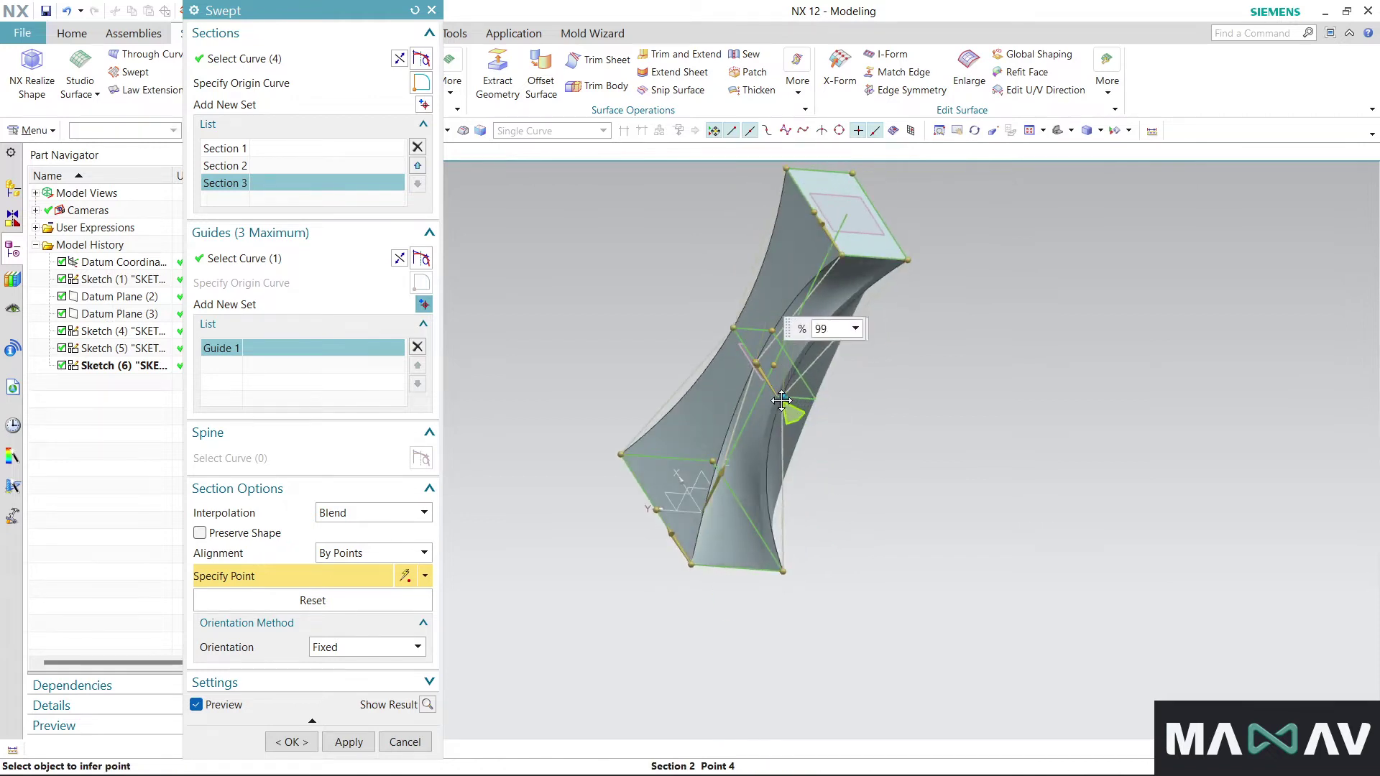
Shift the alignment point through 85% and 50% to about 38%, then create the twisted body
{"action": "mouse_move", "coordinate": [751, 474]}
{"action": "middle_mouse_down"}
{"action": "mouse_move", "coordinate": [804, 477]}
{"action": "mouse_move", "coordinate": [884, 607]}
{"action": "mouse_move", "coordinate": [773, 394]}
{"action": "middle_mouse_up"}
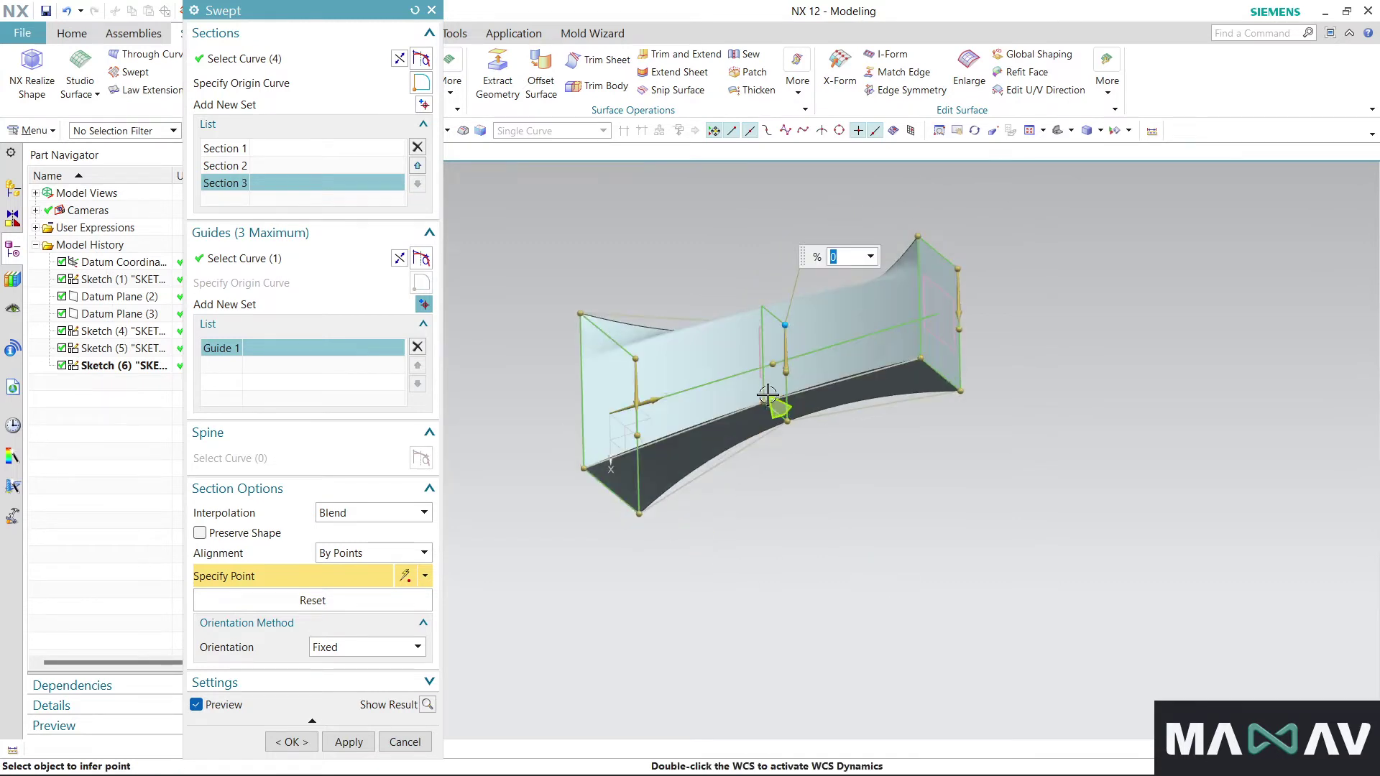
{"action": "left_click_drag", "start_coordinate": [759, 406], "coordinate": [747, 309]}
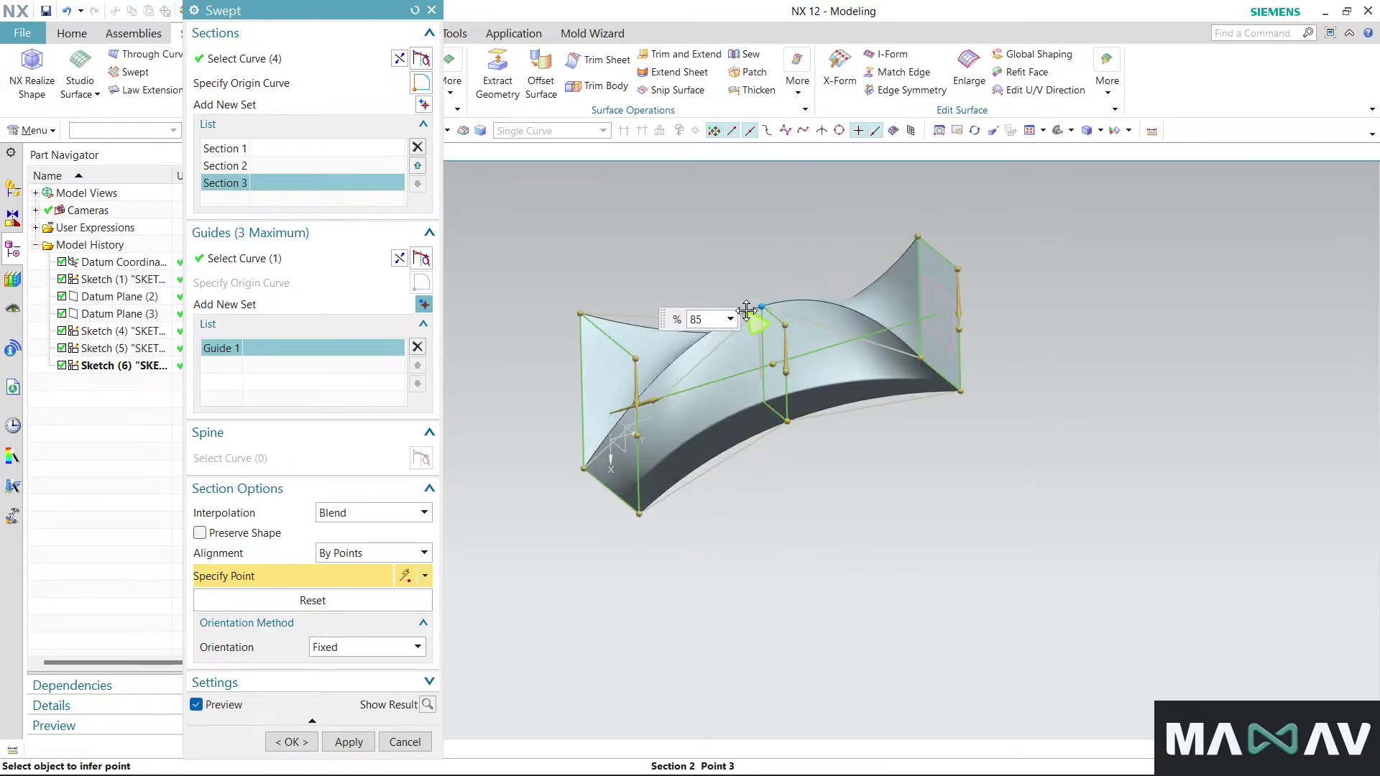
{"action": "middle_click_drag", "start_coordinate": [776, 482], "coordinate": [748, 478]}
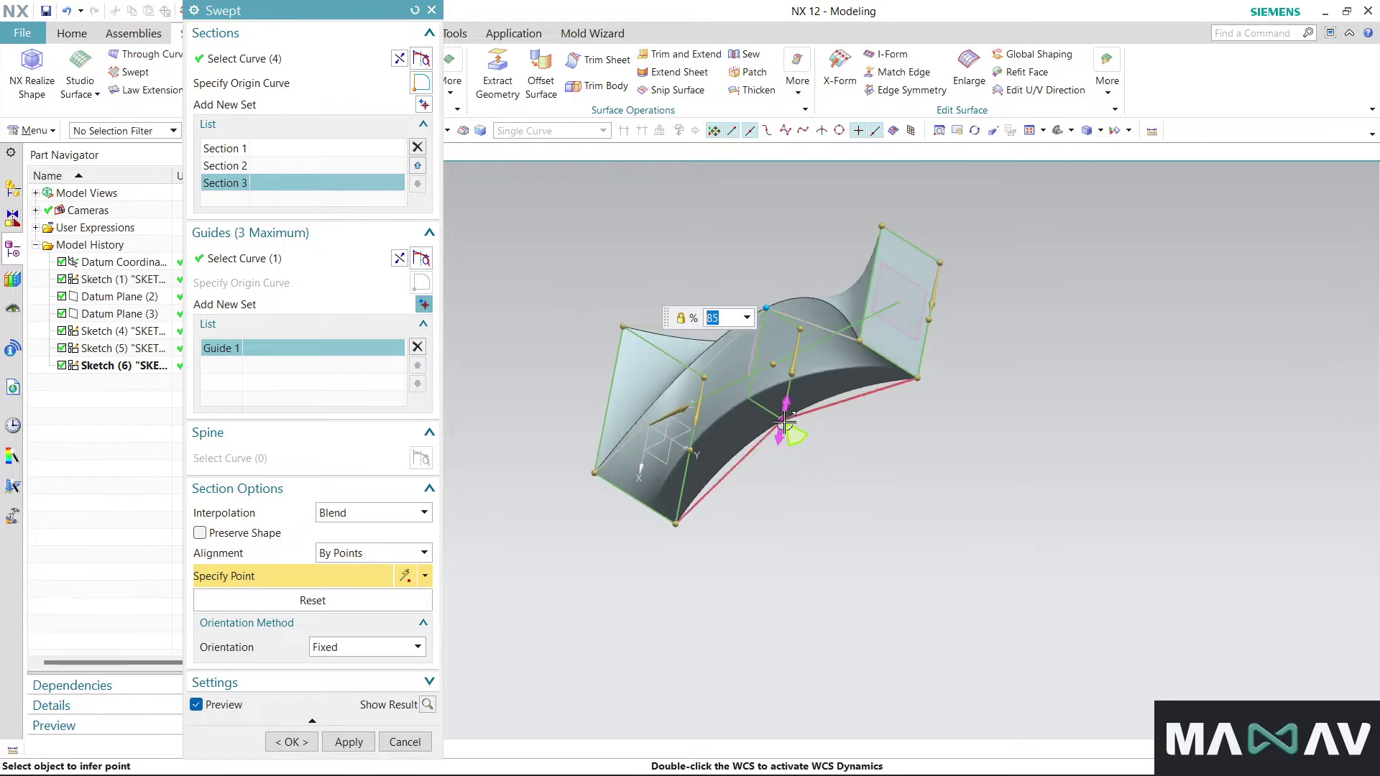
{"action": "left_click_drag", "start_coordinate": [767, 409], "coordinate": [744, 399]}
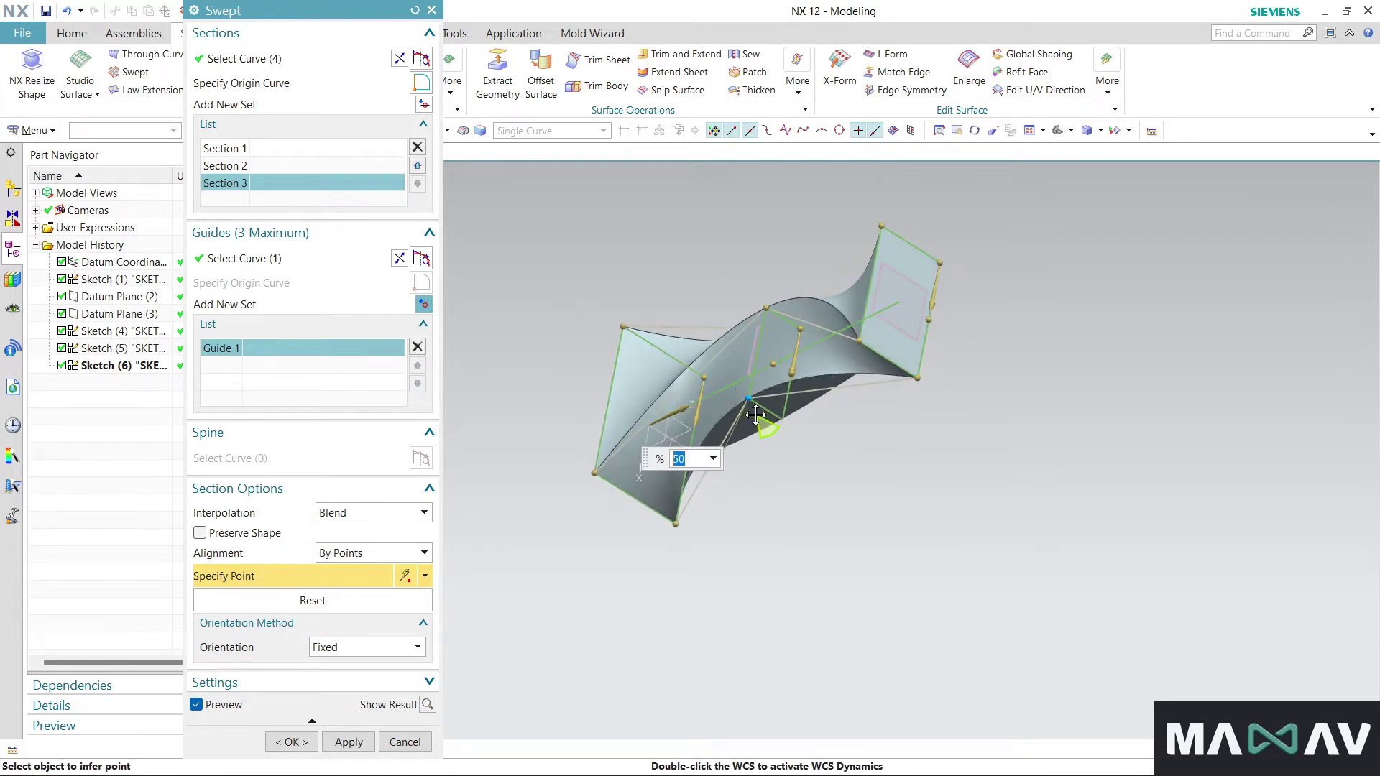
{"action": "middle_click_drag", "start_coordinate": [826, 477], "coordinate": [787, 396]}
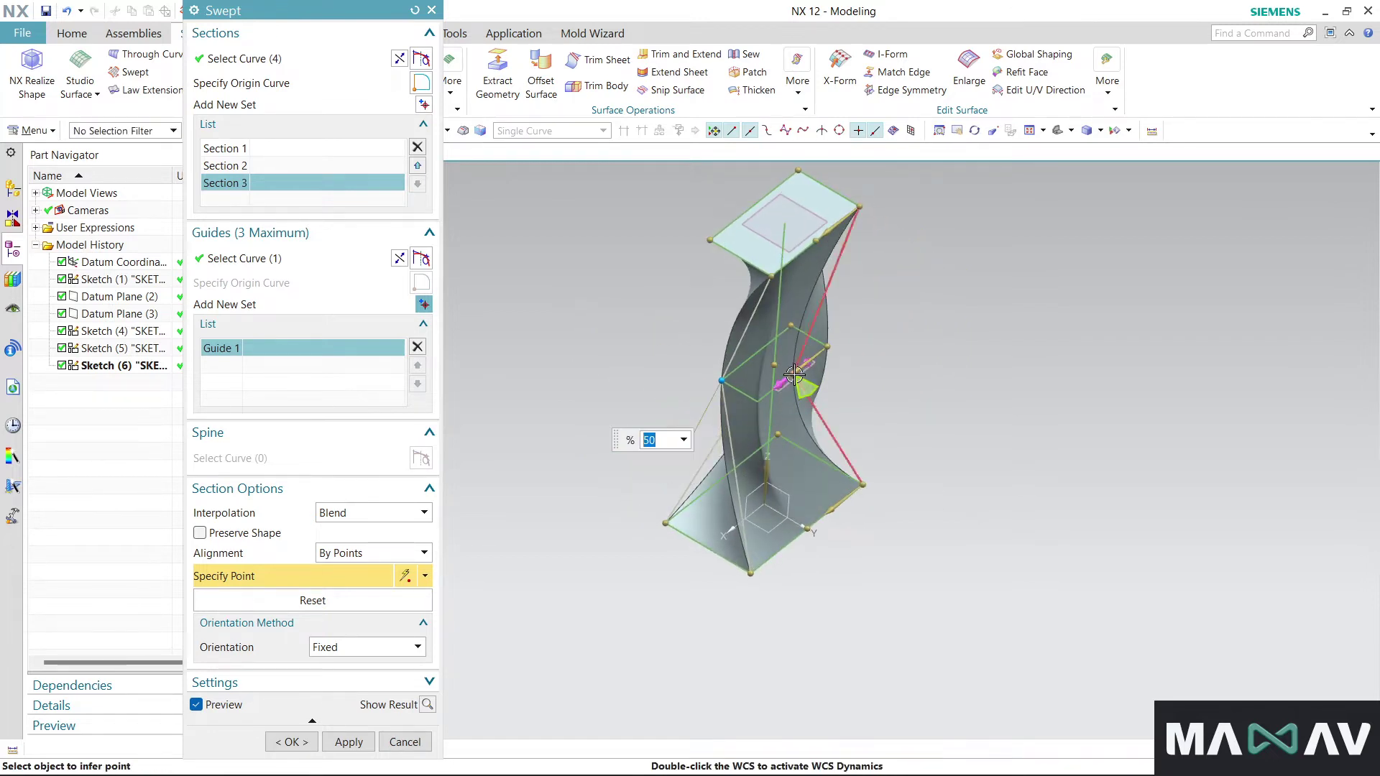
{"action": "left_click_drag", "start_coordinate": [782, 378], "coordinate": [750, 403]}
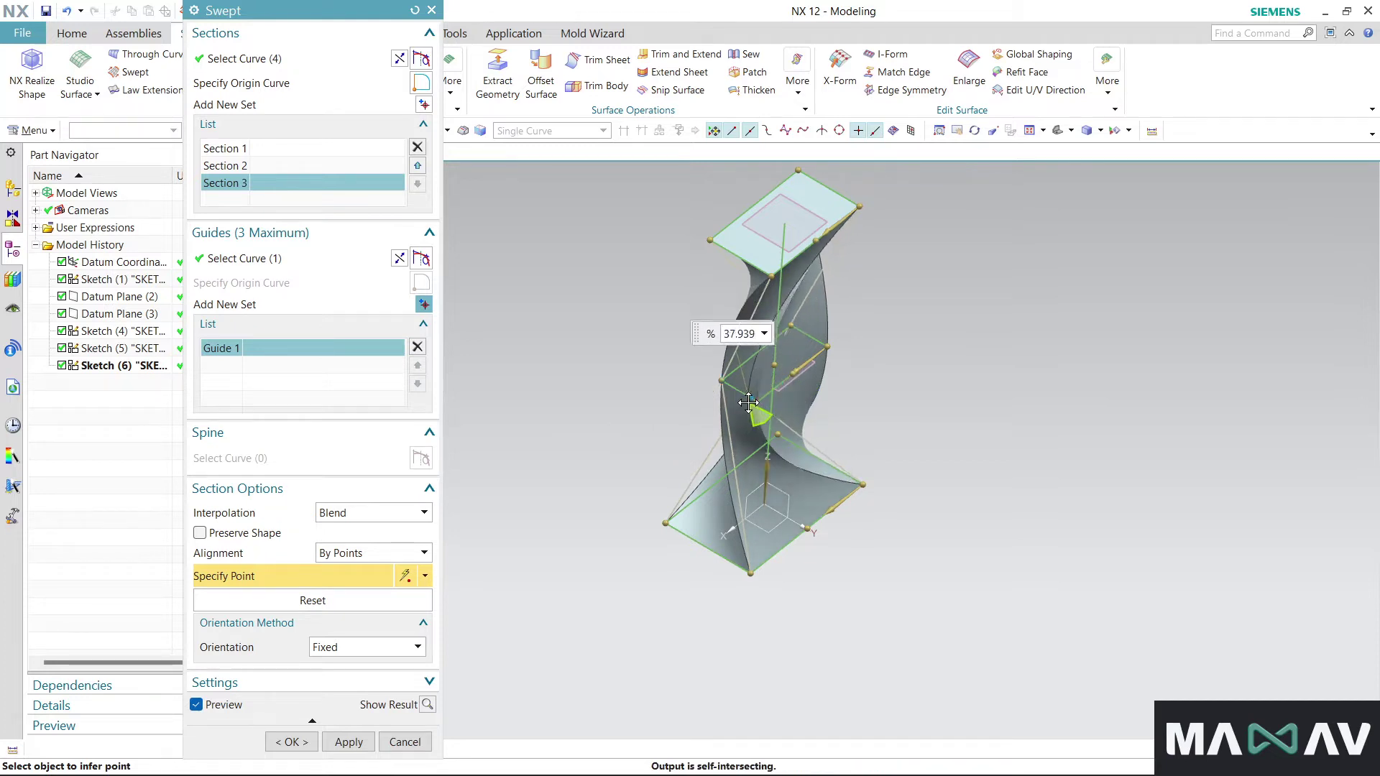
{"action": "mouse_move", "coordinate": [791, 503]}
{"action": "middle_mouse_down"}
{"action": "mouse_move", "coordinate": [836, 537]}
{"action": "mouse_move", "coordinate": [976, 560]}
{"action": "mouse_move", "coordinate": [780, 628]}
{"action": "mouse_move", "coordinate": [870, 579]}
{"action": "mouse_move", "coordinate": [687, 500]}
{"action": "mouse_move", "coordinate": [702, 561]}
{"action": "middle_mouse_up"}
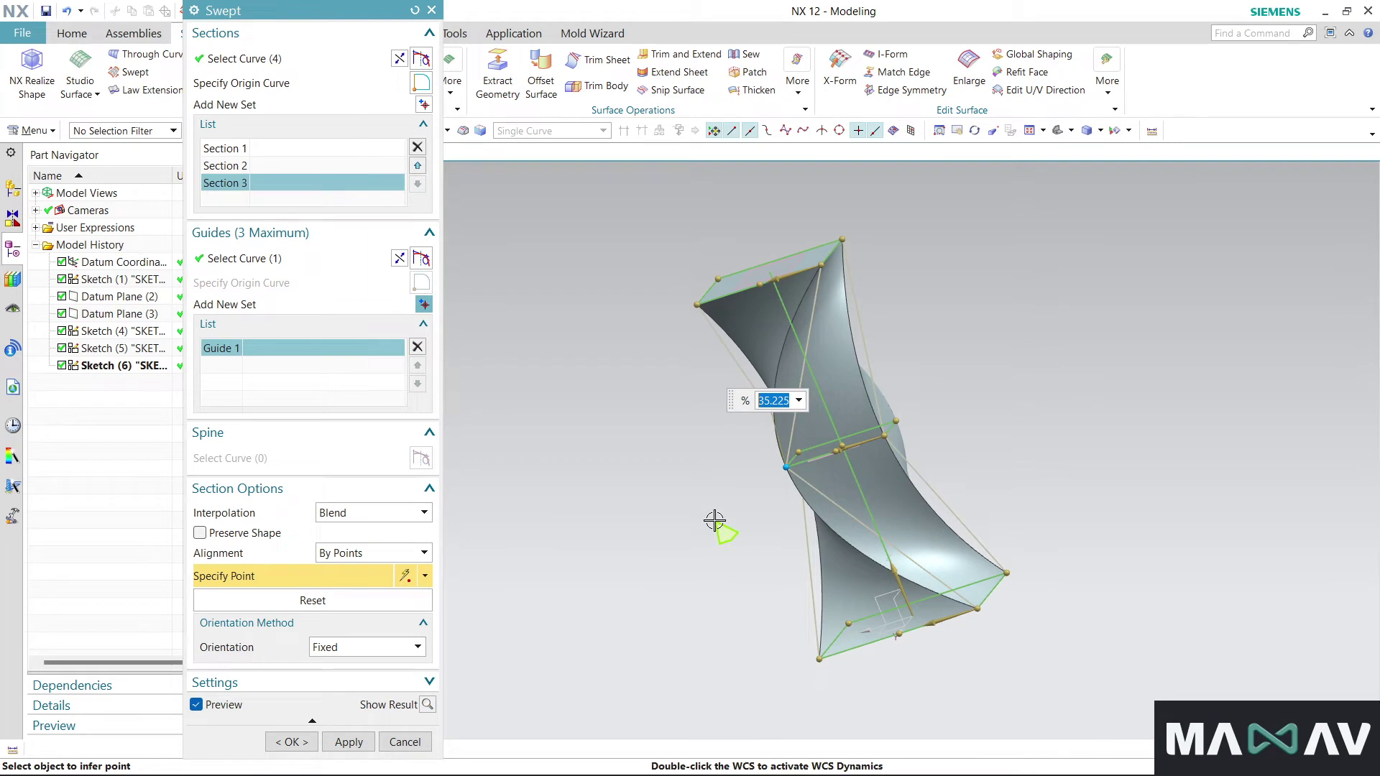
{"action": "middle_click_drag", "start_coordinate": [709, 507], "coordinate": [717, 496]}
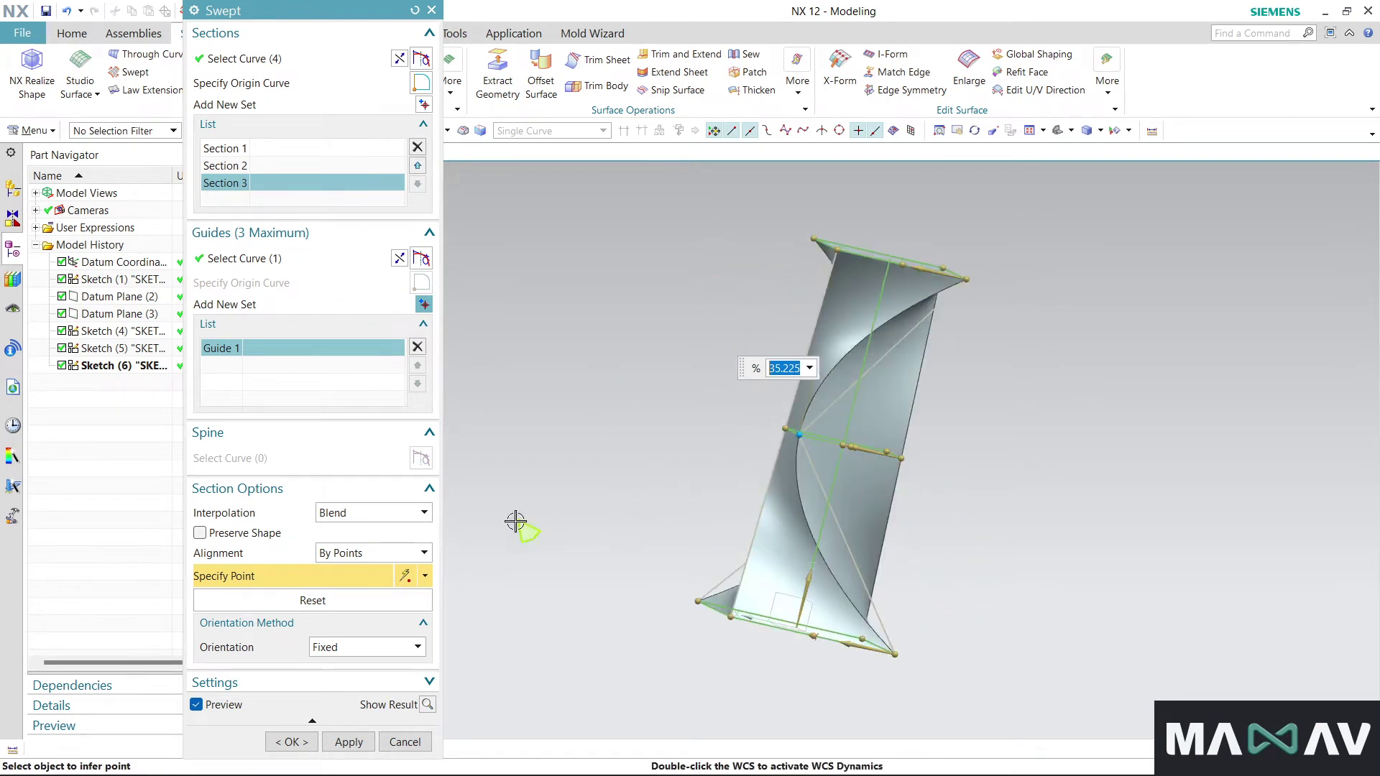
{"action": "left_click", "coordinate": [307, 744]}
Delete the Swept (7) feature and Sketch (6)
{"action": "mouse_move", "coordinate": [569, 449]}
{"action": "middle_mouse_down"}
{"action": "mouse_move", "coordinate": [668, 447]}
{"action": "mouse_move", "coordinate": [679, 499]}
{"action": "mouse_move", "coordinate": [895, 453]}
{"action": "mouse_move", "coordinate": [671, 432]}
{"action": "mouse_move", "coordinate": [758, 434]}
{"action": "mouse_move", "coordinate": [722, 438]}
{"action": "middle_mouse_up"}
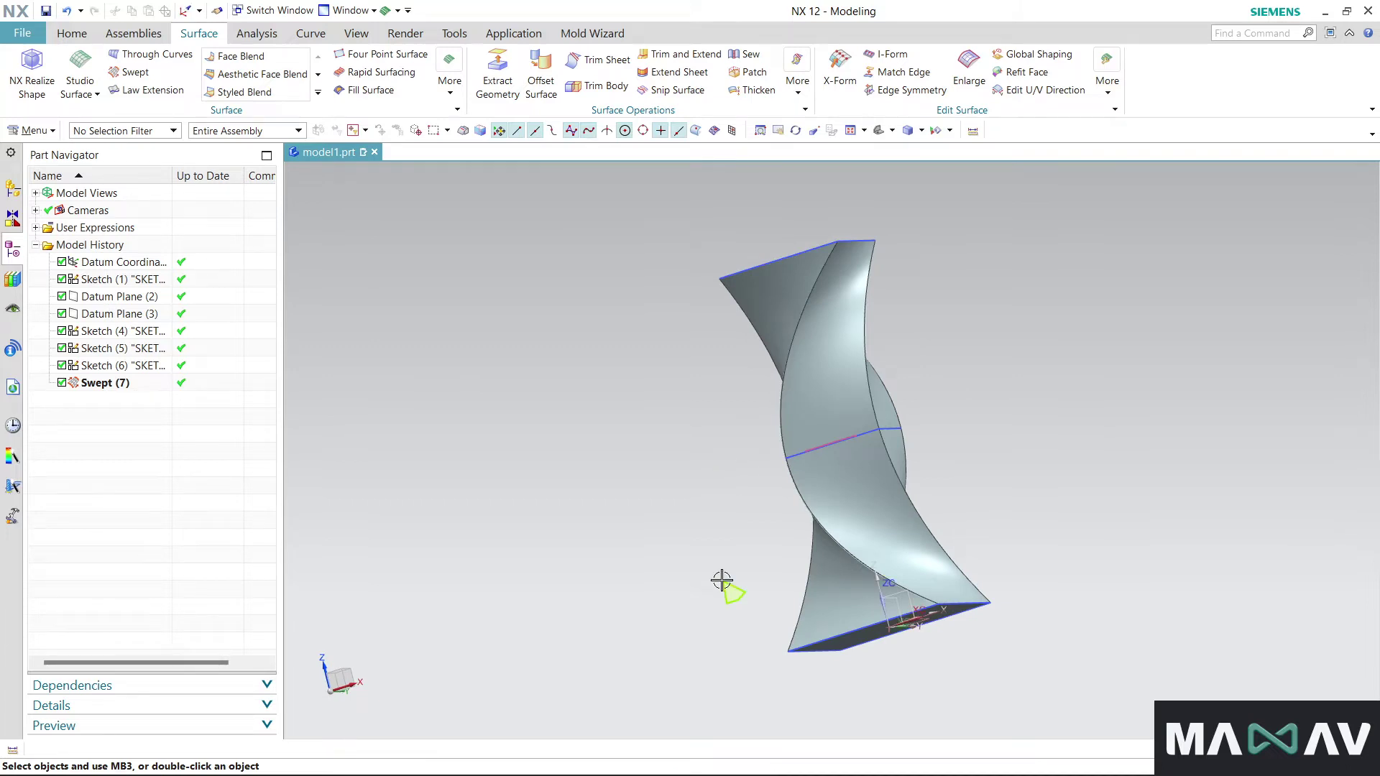
{"action": "right_click", "coordinate": [112, 390]}
{"action": "left_click", "coordinate": [168, 656]}
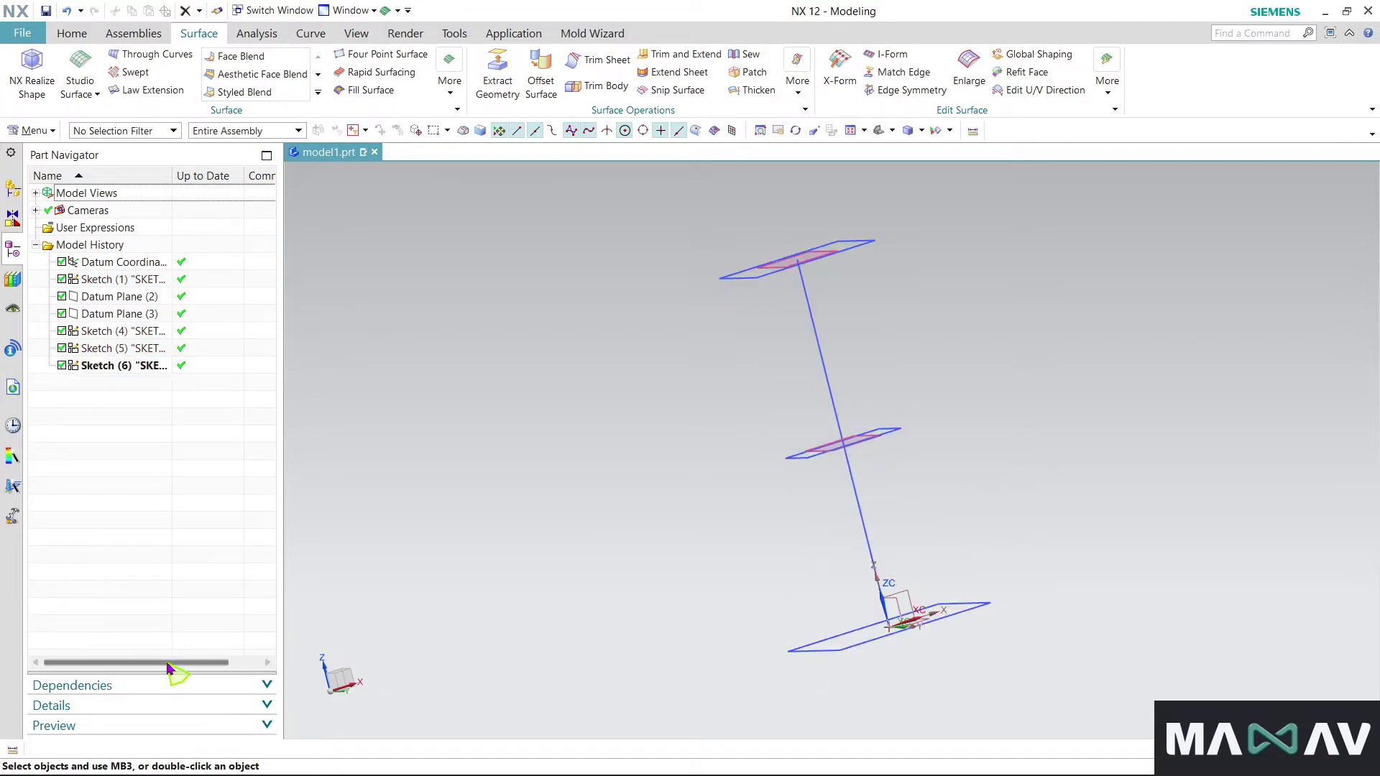
{"action": "right_click", "coordinate": [154, 366]}
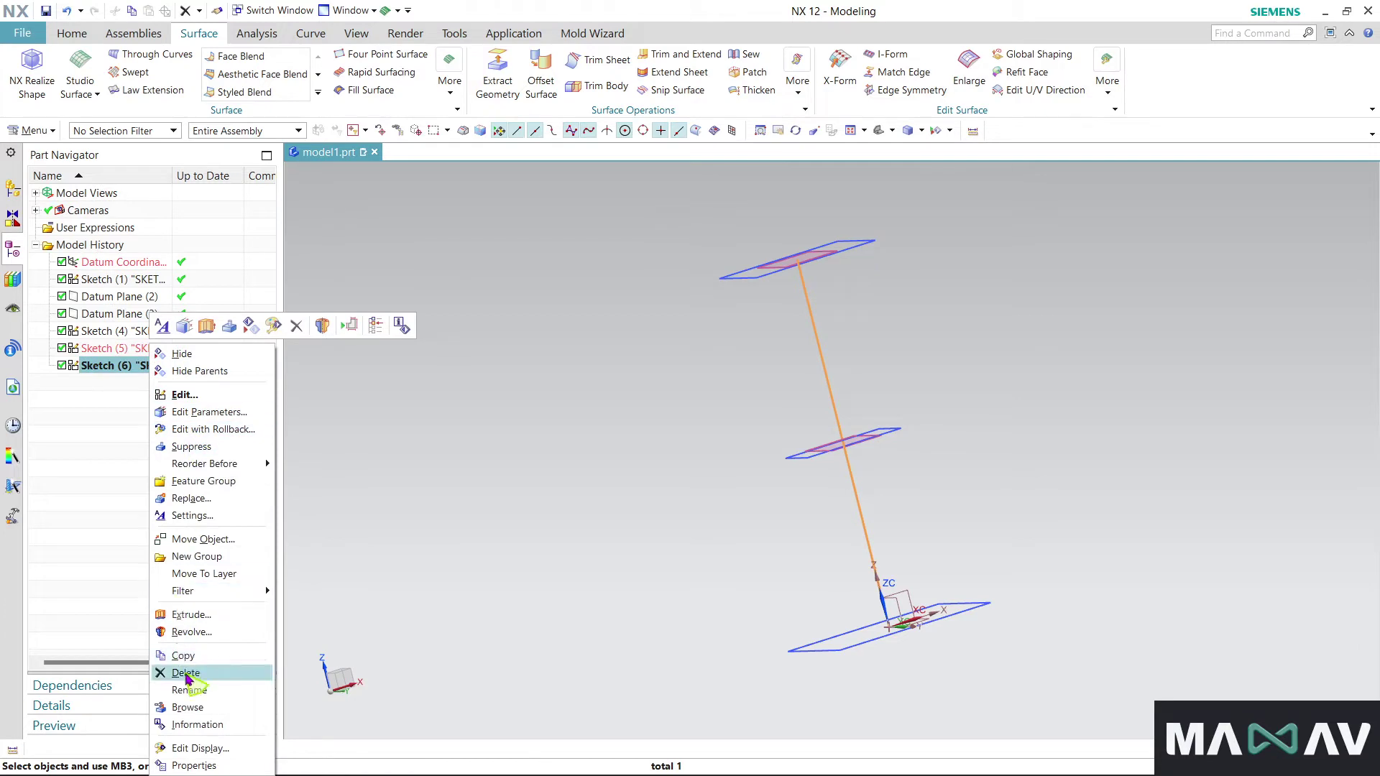
{"action": "left_click", "coordinate": [185, 673]}
Delete Sketch (1) and Sketch (5), leaving only Sketch (4)
{"action": "mouse_move", "coordinate": [600, 556]}
{"action": "middle_mouse_down"}
{"action": "mouse_move", "coordinate": [477, 608]}
{"action": "mouse_move", "coordinate": [412, 397]}
{"action": "middle_mouse_up"}
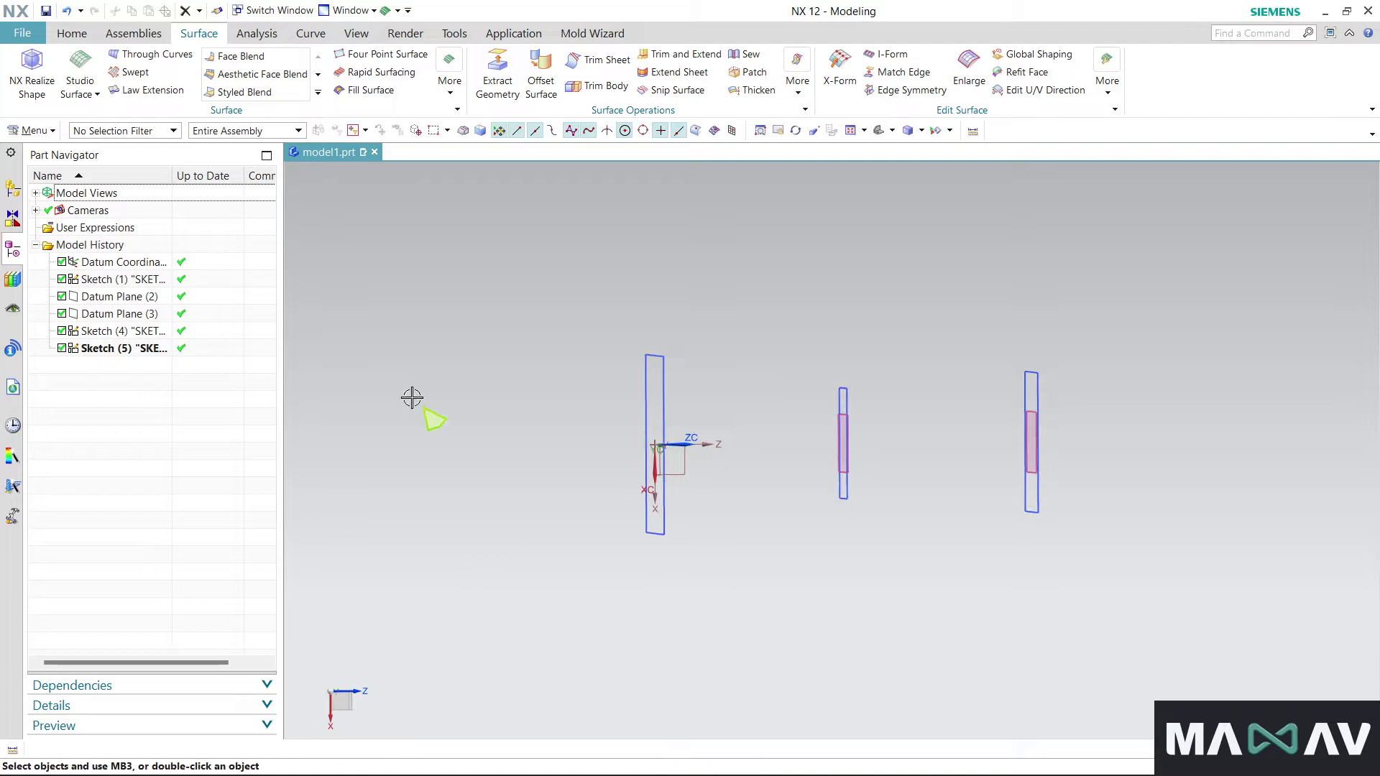
{"action": "right_click", "coordinate": [645, 417]}
{"action": "left_click", "coordinate": [689, 684]}
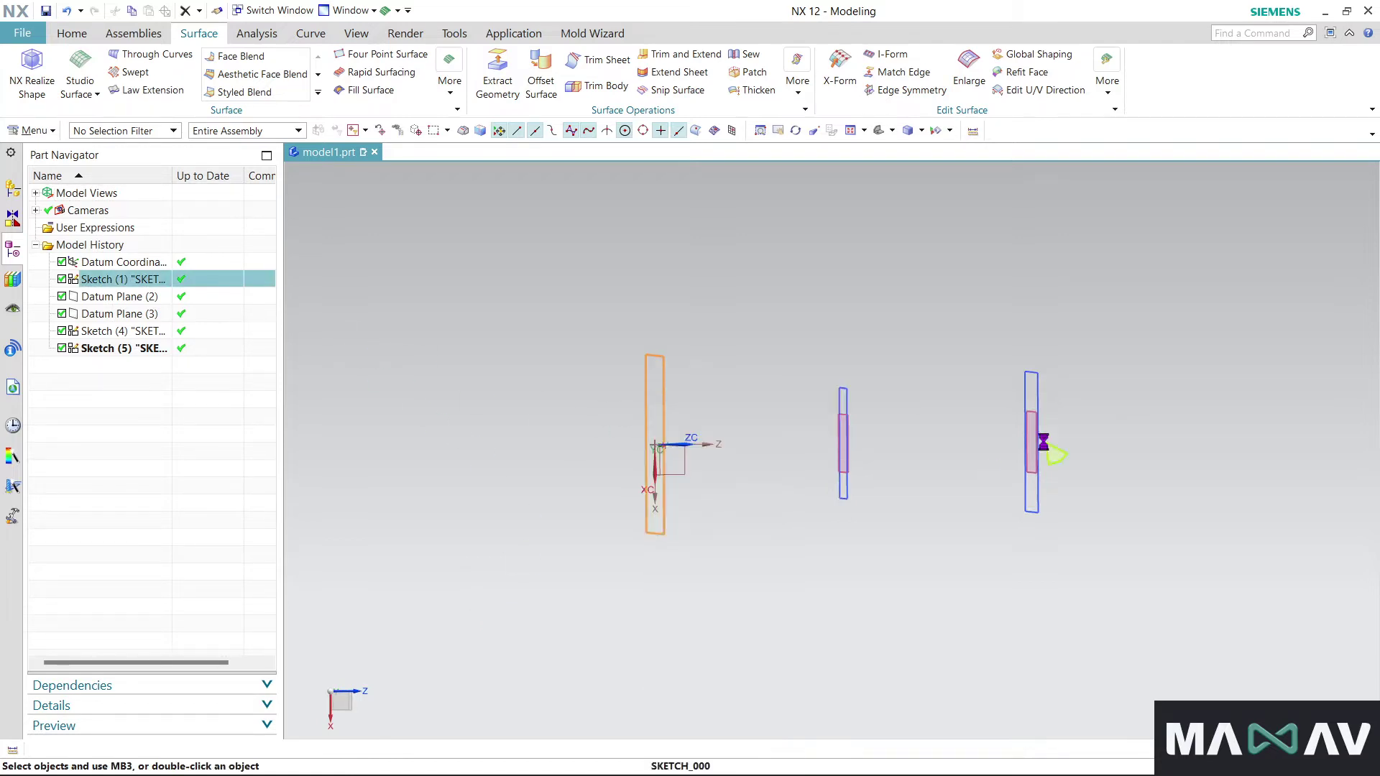
{"action": "right_click", "coordinate": [1048, 396]}
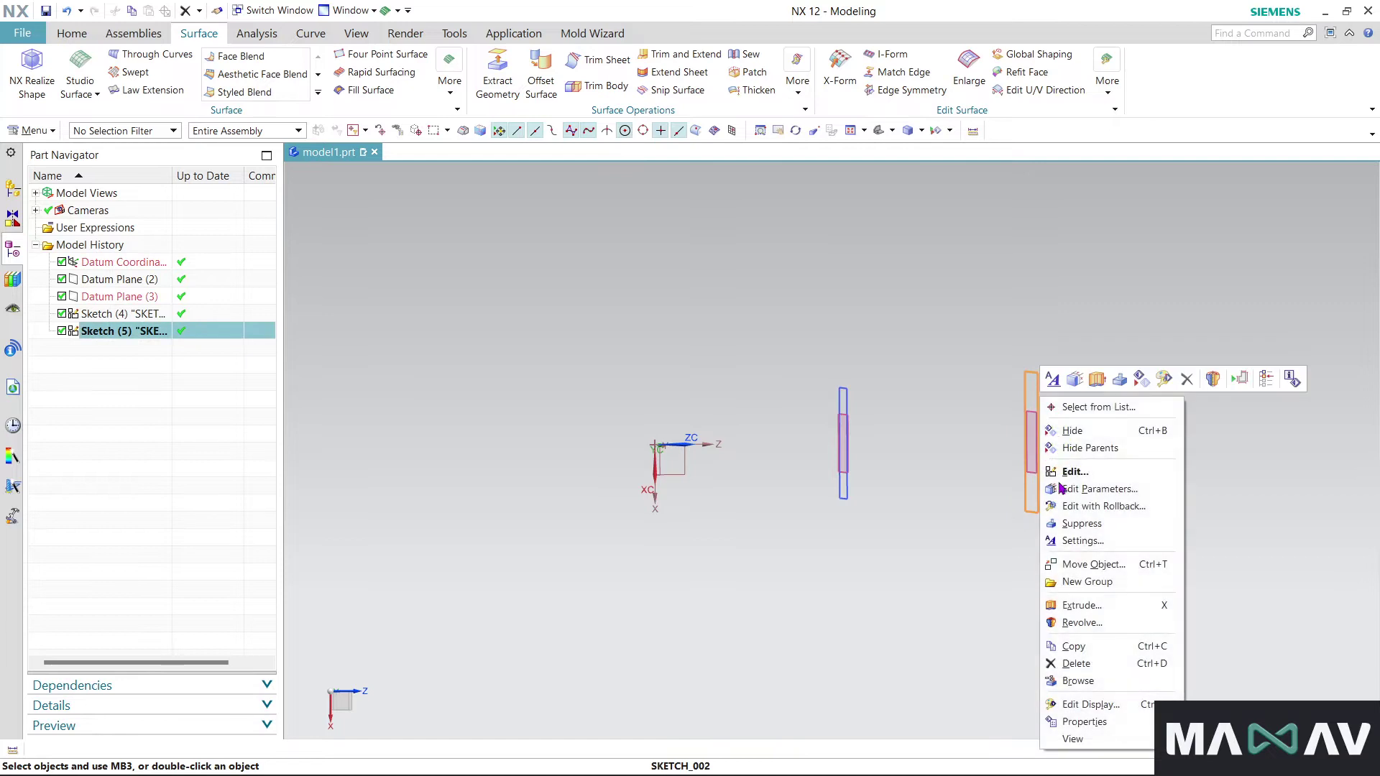
{"action": "left_click", "coordinate": [1073, 665]}
{"action": "middle_click_drag", "start_coordinate": [875, 545], "coordinate": [826, 544]}
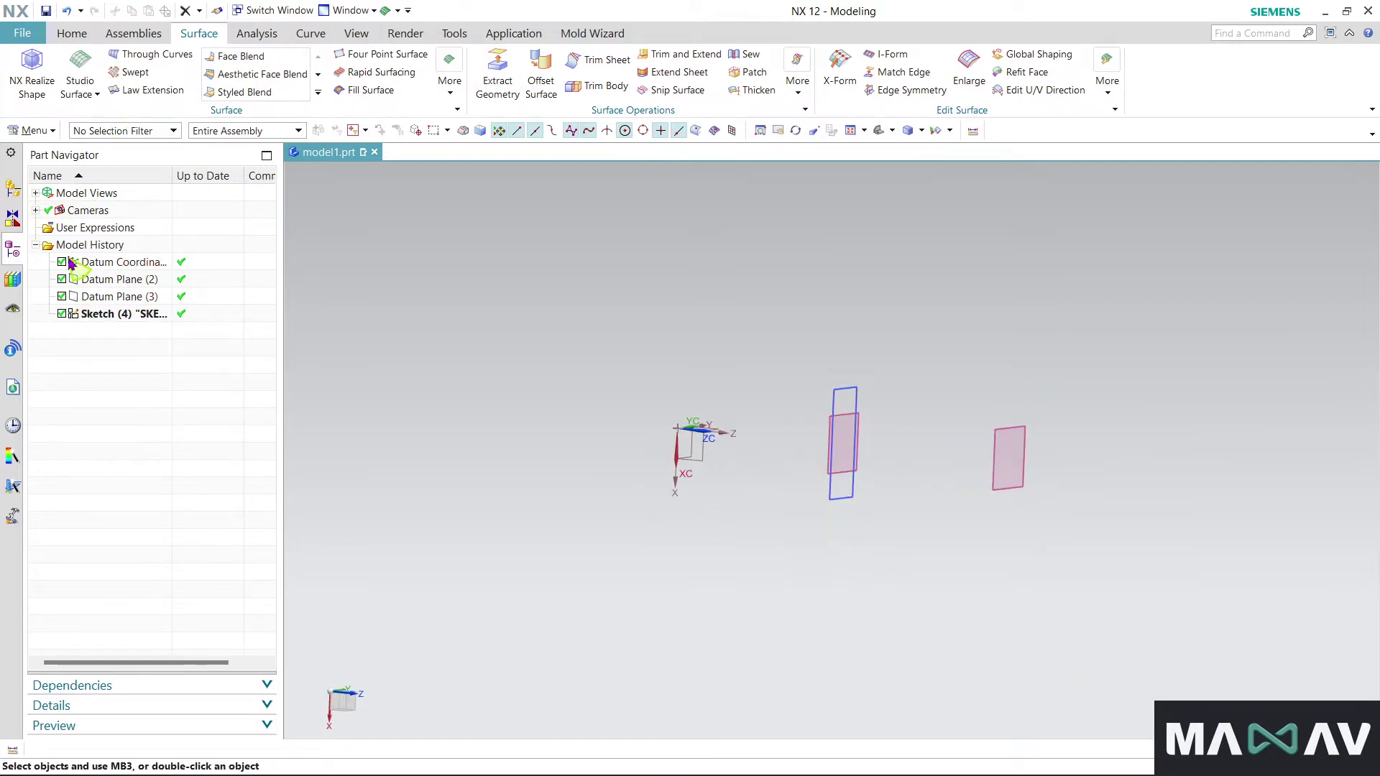
On the XZ plane, sketch an R137.6 arc rising from the profile line's midpoint
{"action": "left_click", "coordinate": [69, 31]}
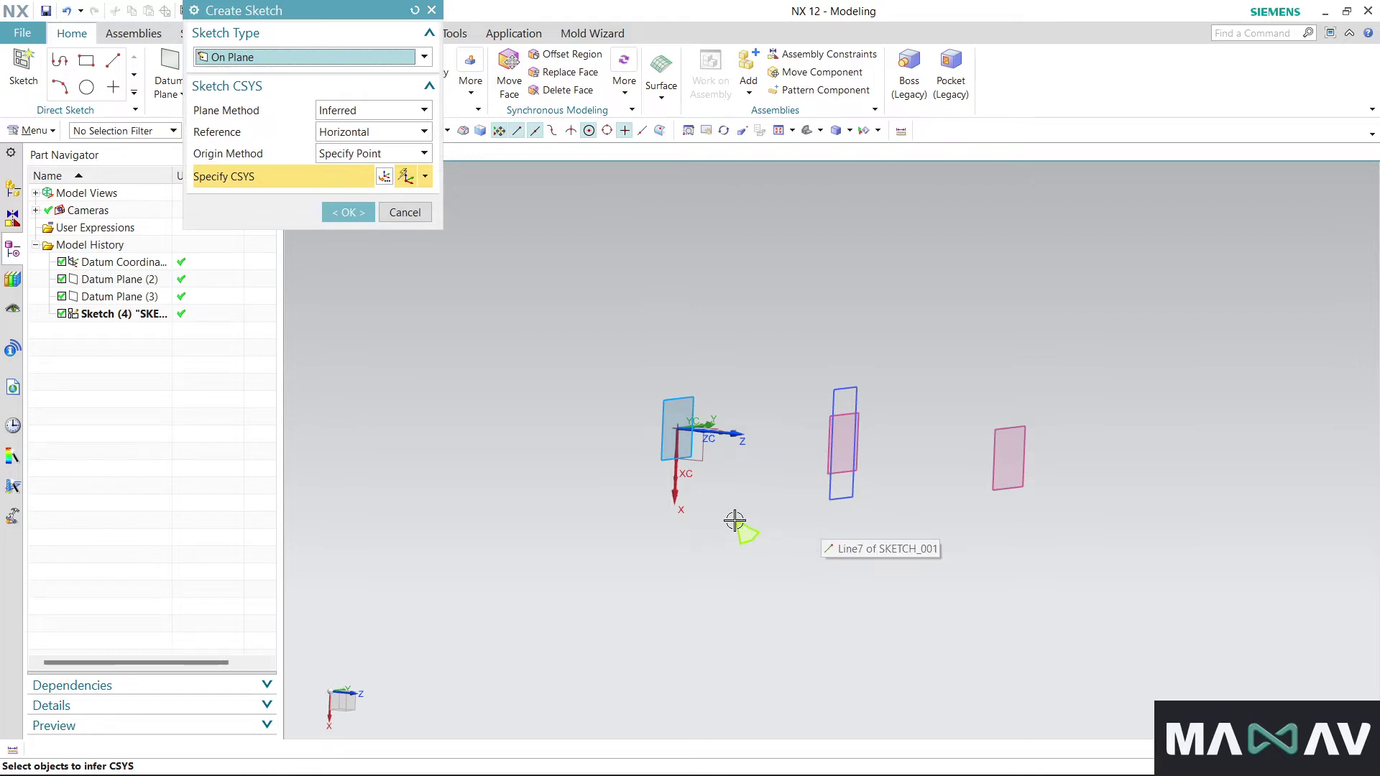
{"action": "left_click", "coordinate": [702, 464]}
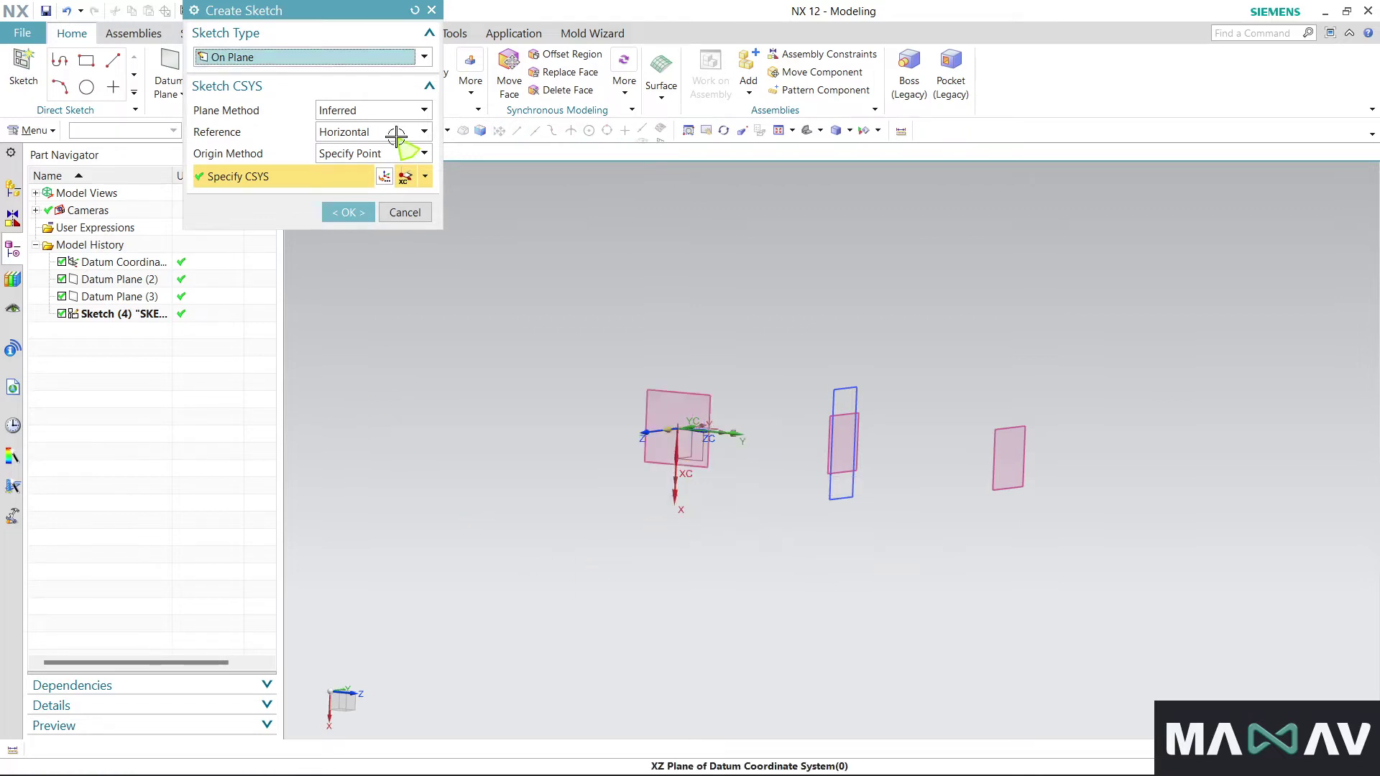
{"action": "left_click", "coordinate": [348, 216]}
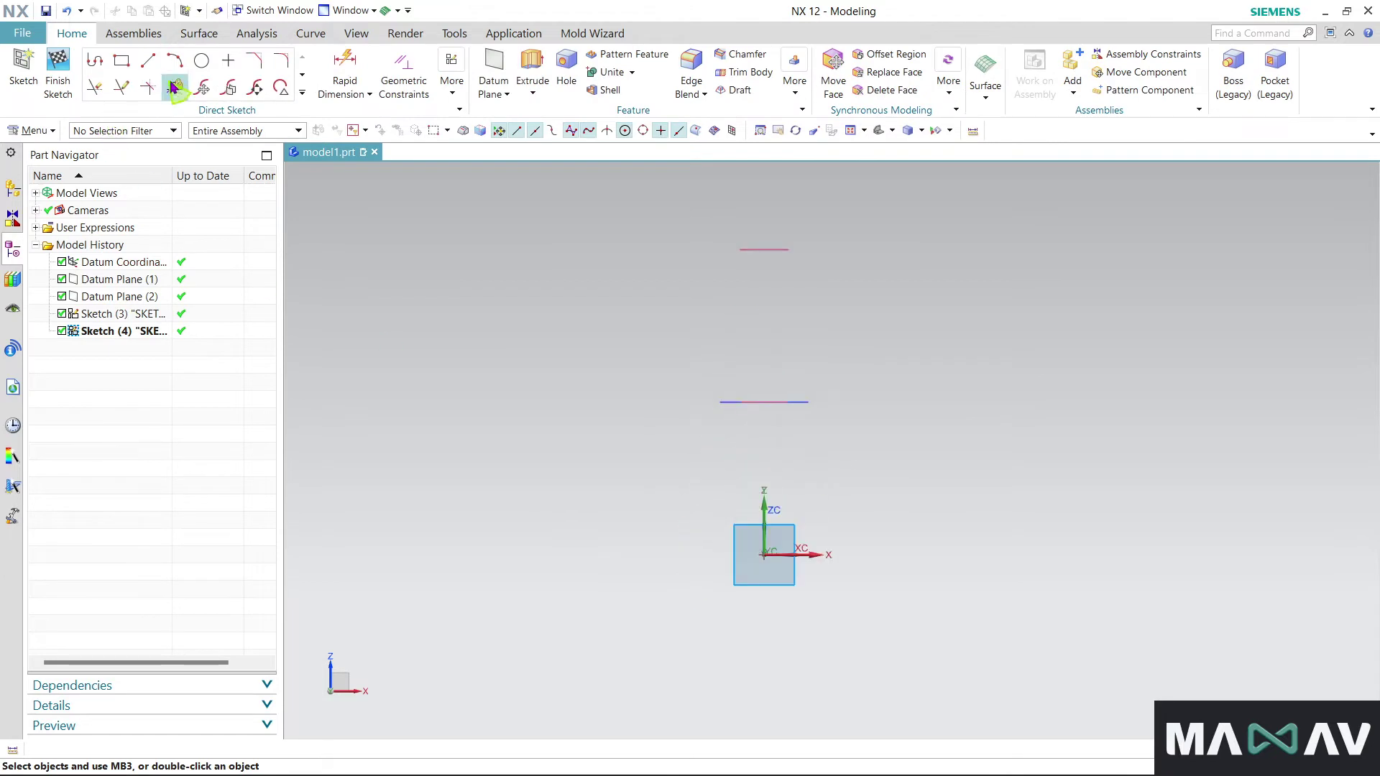
{"action": "left_click", "coordinate": [181, 66]}
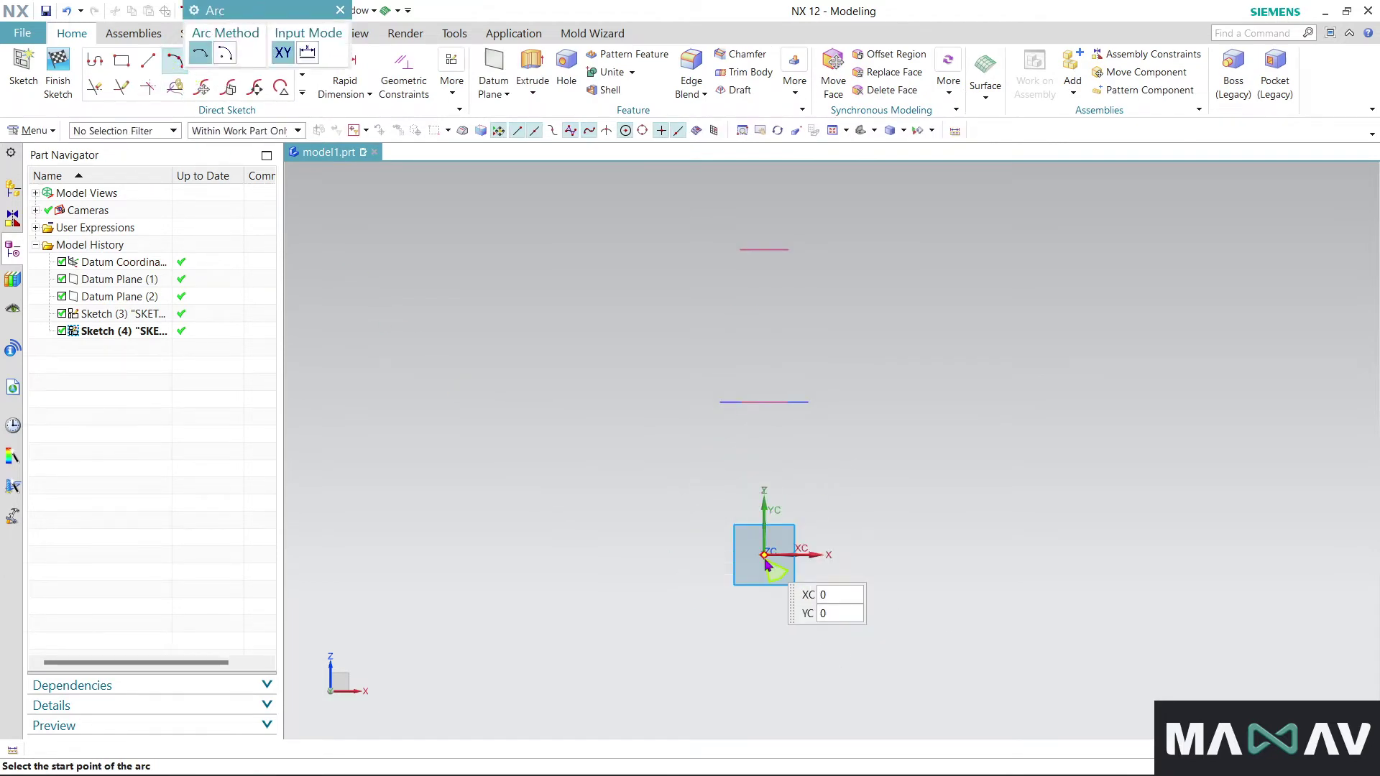
{"action": "left_click", "coordinate": [765, 404]}
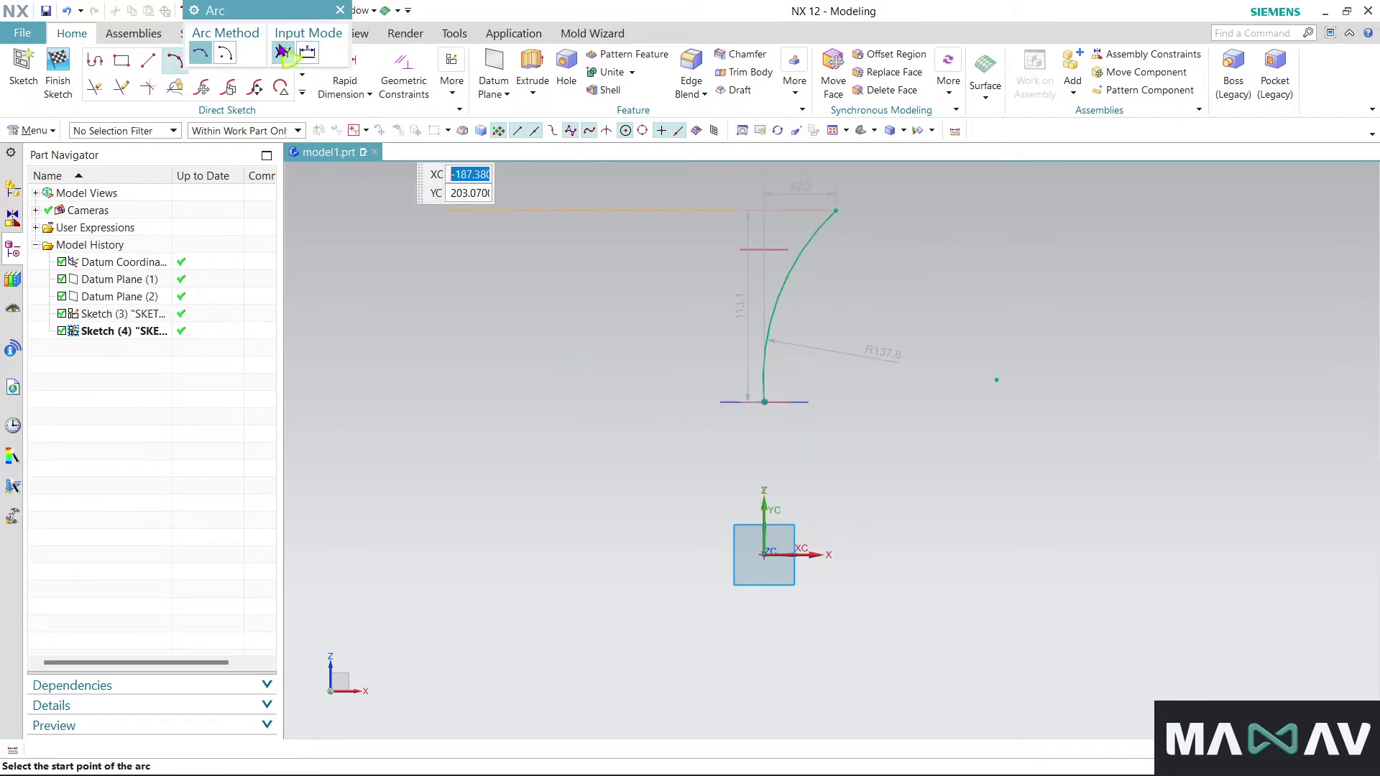
{"action": "left_click", "coordinate": [338, 10]}
{"action": "left_click", "coordinate": [50, 76]}
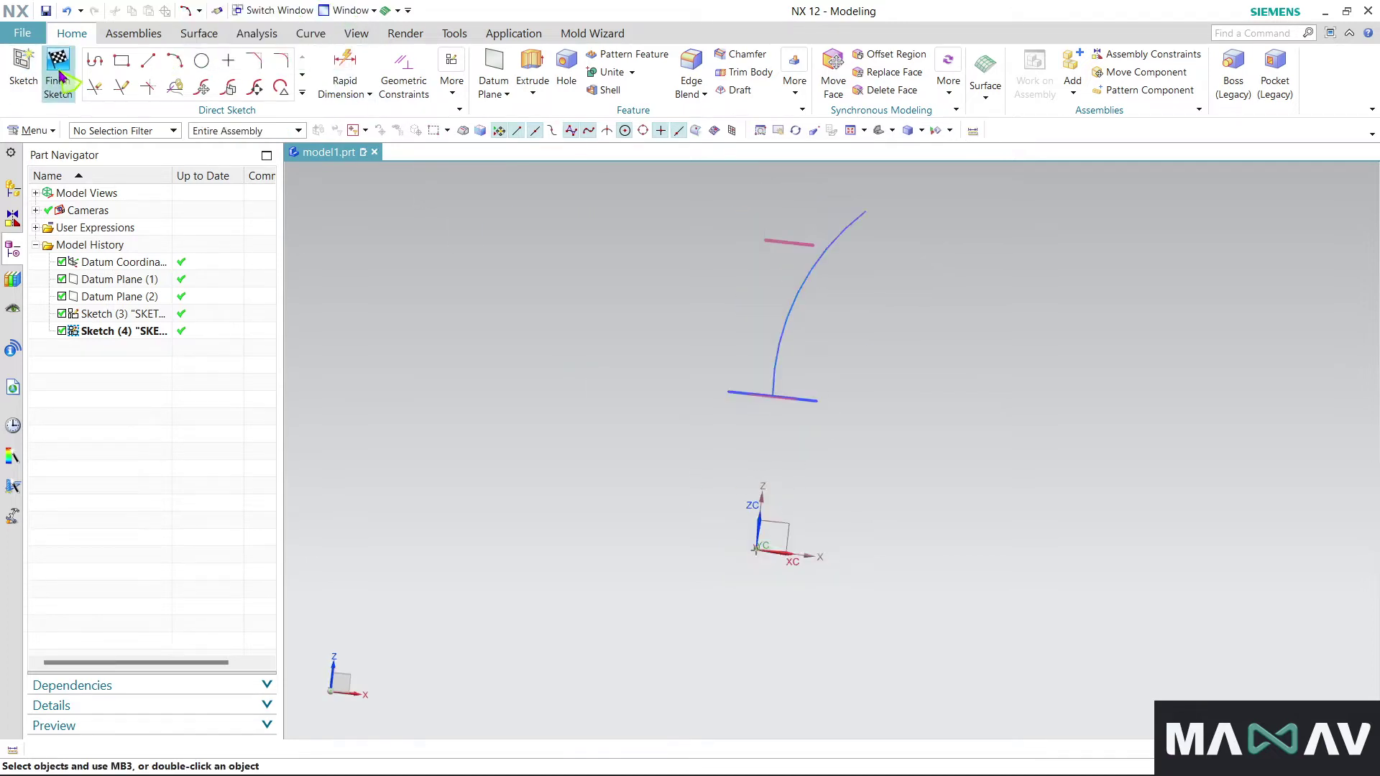
Sweep the Sketch (4) rectangle along the arc guide to create Swept (5)
{"action": "mouse_move", "coordinate": [758, 524]}
{"action": "middle_mouse_down"}
{"action": "mouse_move", "coordinate": [702, 554]}
{"action": "mouse_move", "coordinate": [779, 530]}
{"action": "mouse_move", "coordinate": [503, 422]}
{"action": "middle_mouse_up"}
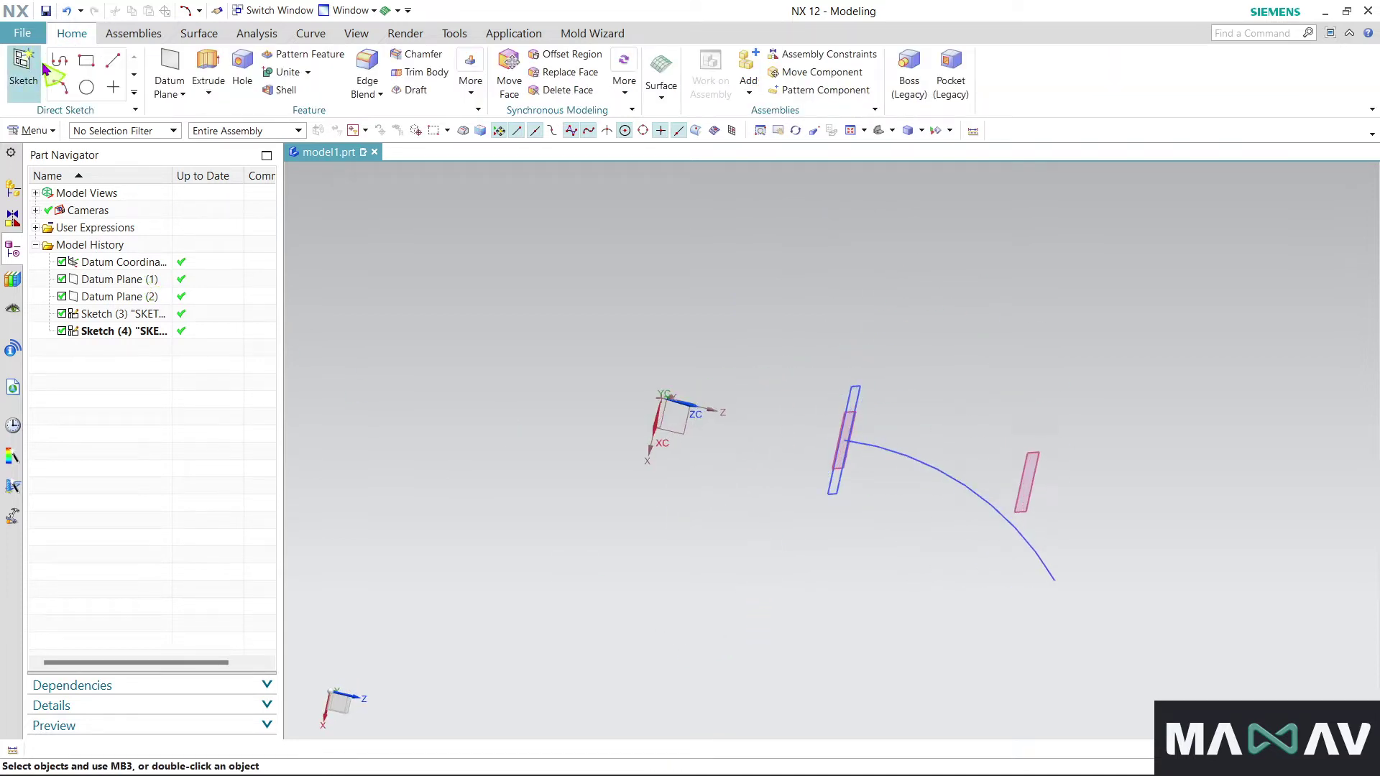
{"action": "left_click", "coordinate": [662, 97]}
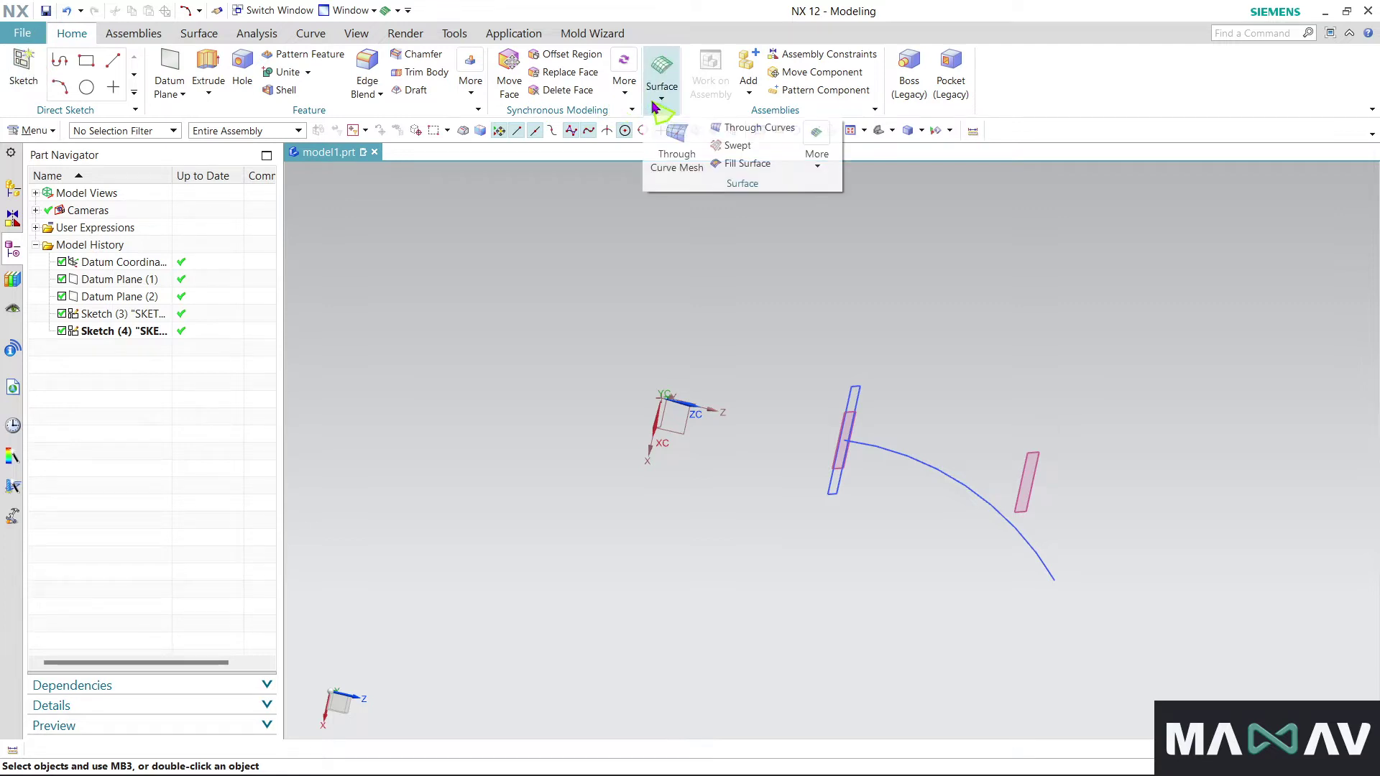
{"action": "left_click", "coordinate": [726, 147]}
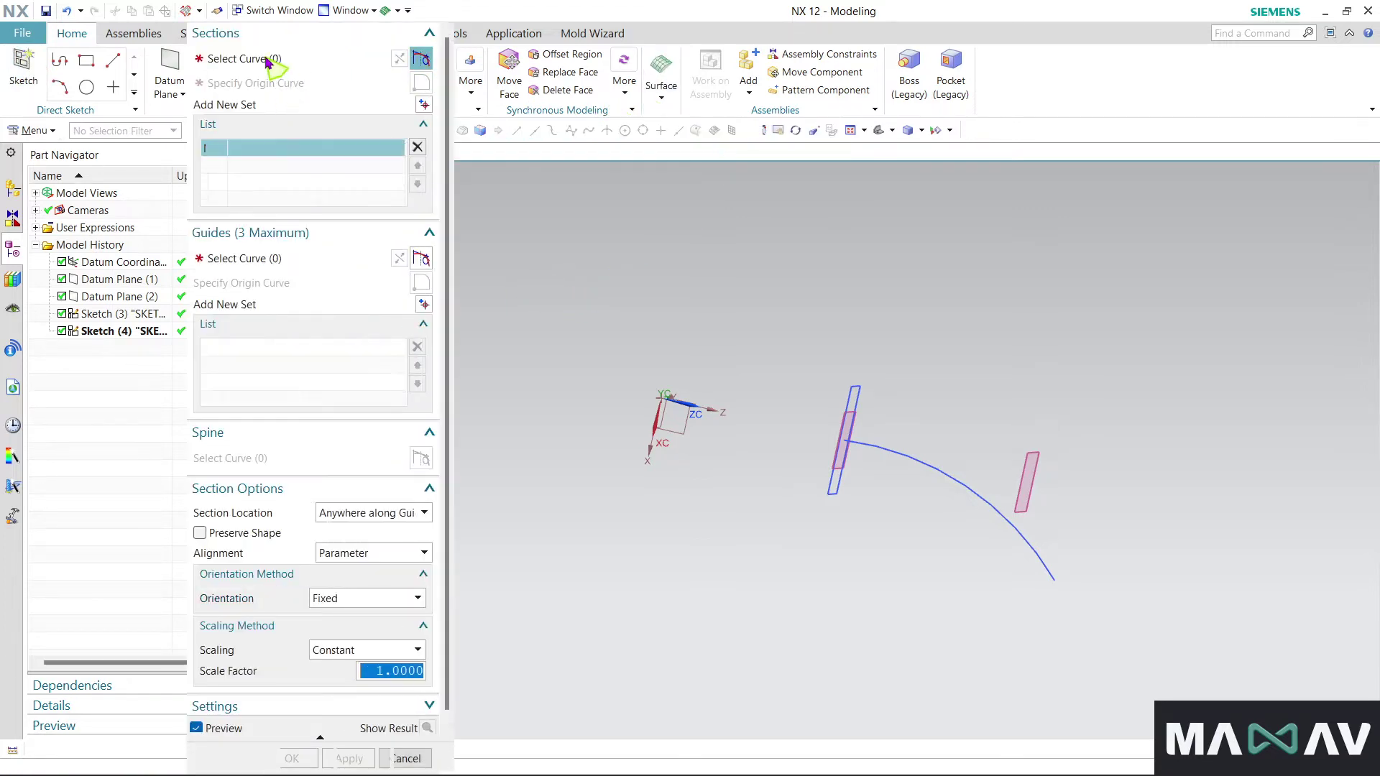
{"action": "left_click", "coordinate": [849, 399]}
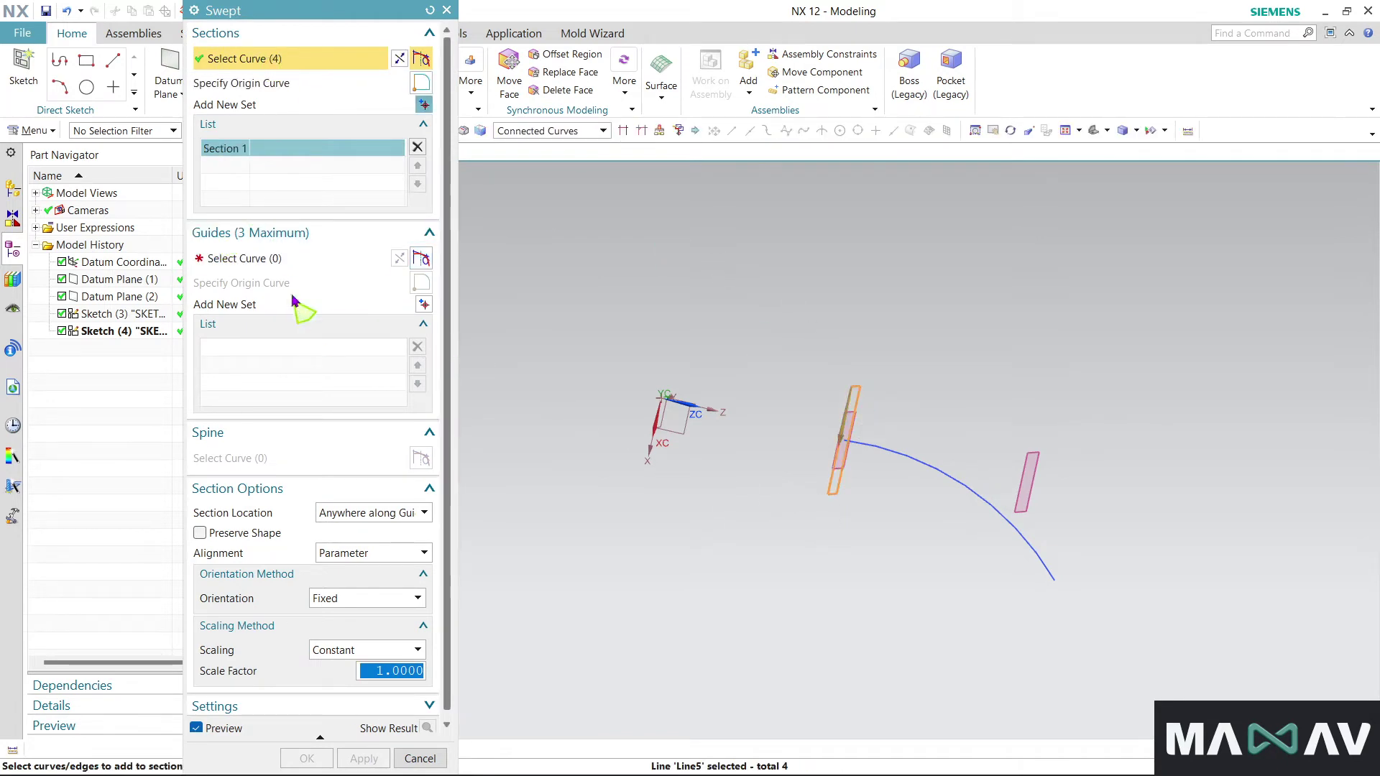
{"action": "left_click", "coordinate": [287, 259]}
{"action": "left_click", "coordinate": [880, 450]}
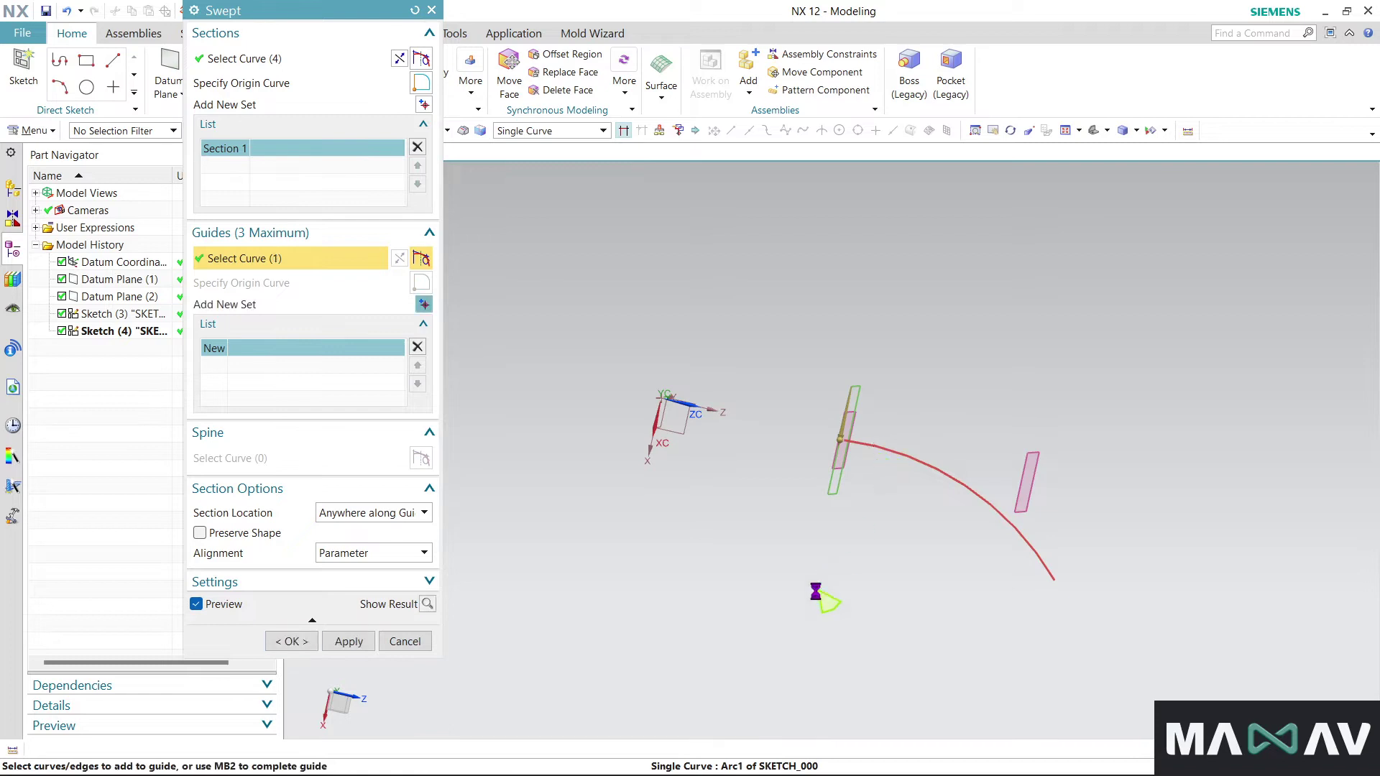
{"action": "mouse_move", "coordinate": [801, 323]}
{"action": "middle_mouse_down"}
{"action": "mouse_move", "coordinate": [695, 313]}
{"action": "mouse_move", "coordinate": [697, 299]}
{"action": "mouse_move", "coordinate": [875, 274]}
{"action": "mouse_move", "coordinate": [752, 324]}
{"action": "middle_mouse_up"}
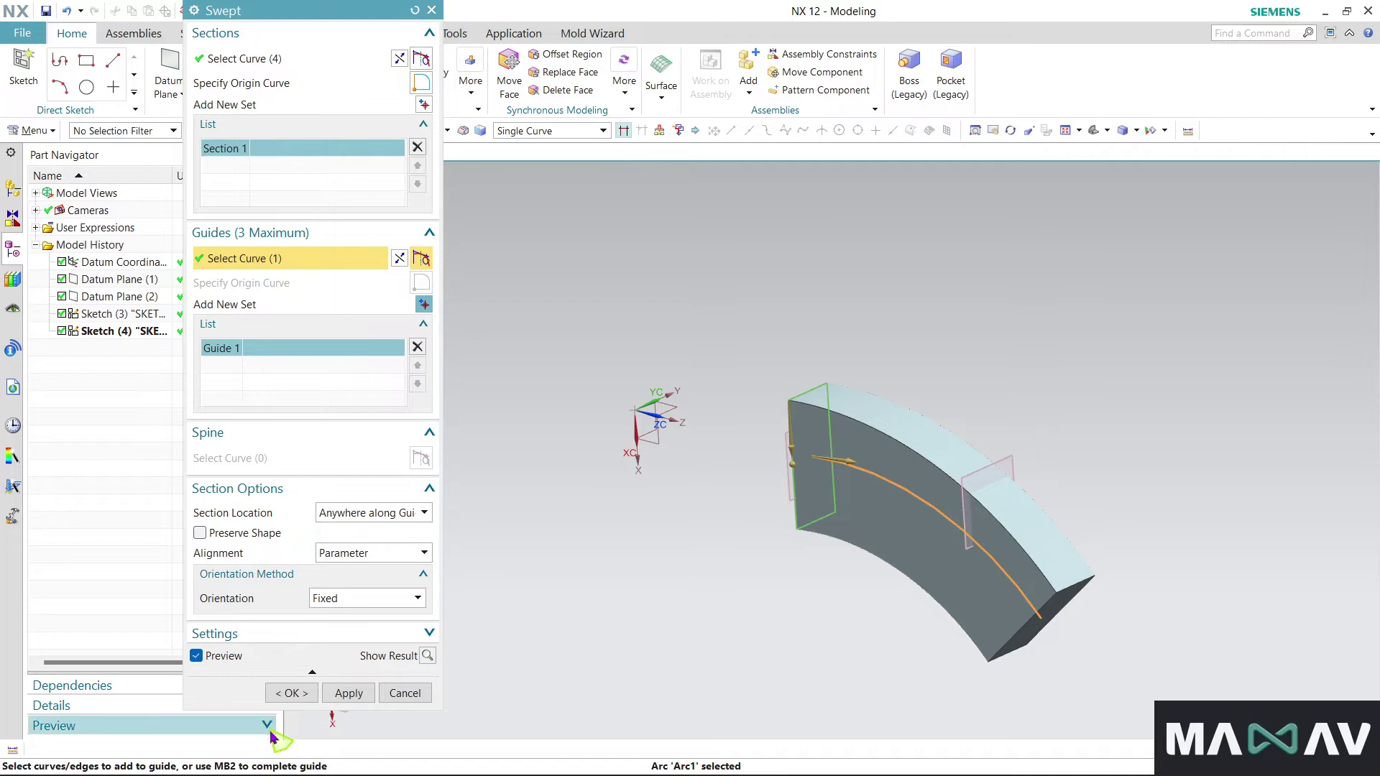
{"action": "left_click", "coordinate": [291, 693]}
{"action": "mouse_move", "coordinate": [755, 371]}
{"action": "middle_mouse_down"}
{"action": "mouse_move", "coordinate": [777, 478]}
{"action": "mouse_move", "coordinate": [741, 531]}
{"action": "mouse_move", "coordinate": [744, 438]}
{"action": "mouse_move", "coordinate": [706, 365]}
{"action": "mouse_move", "coordinate": [690, 374]}
{"action": "middle_mouse_up"}
{"action": "right_click", "coordinate": [141, 354]}
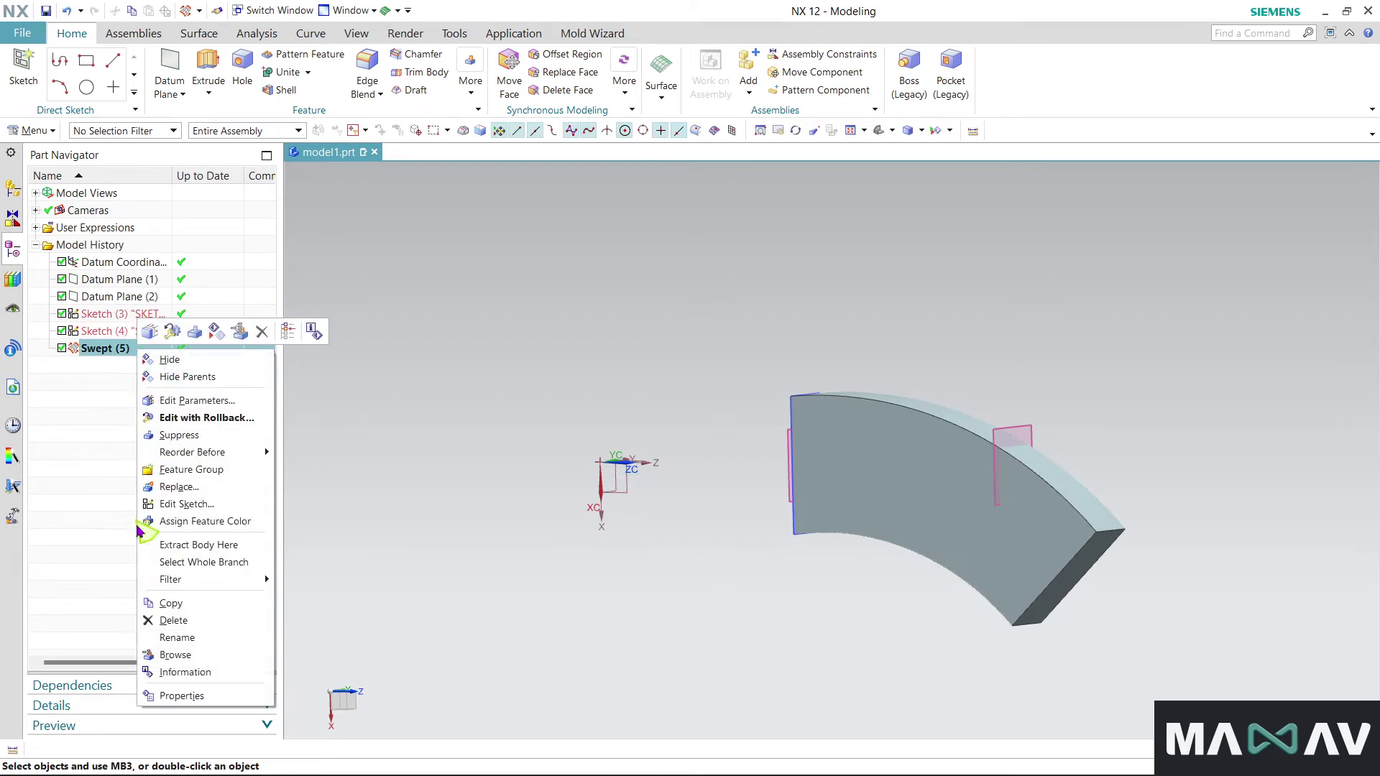
Delete Swept (5) and start a new sketch on the XZ datum plane
{"action": "left_click", "coordinate": [176, 619]}
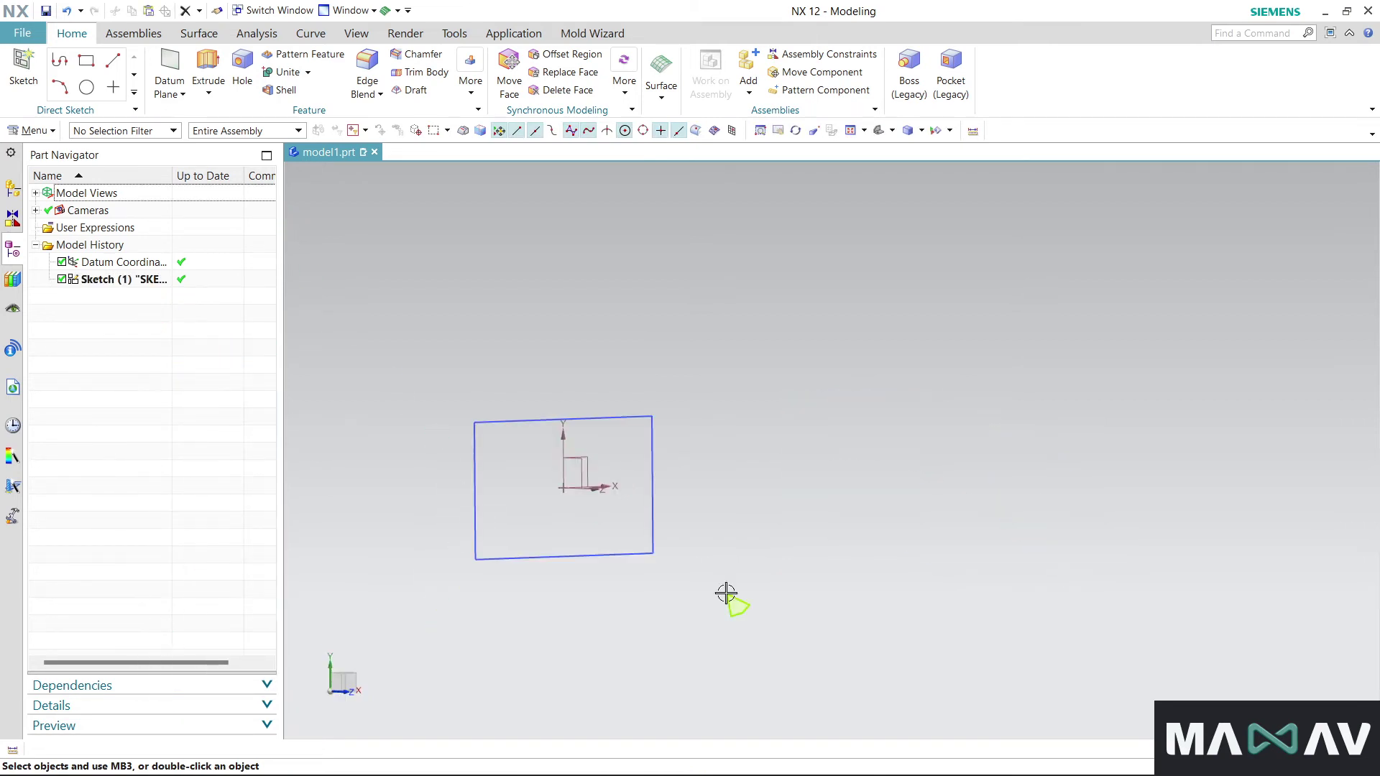
{"action": "mouse_move", "coordinate": [598, 597]}
{"action": "middle_mouse_down"}
{"action": "mouse_move", "coordinate": [616, 597]}
{"action": "mouse_move", "coordinate": [563, 614]}
{"action": "mouse_move", "coordinate": [600, 579]}
{"action": "middle_mouse_up"}
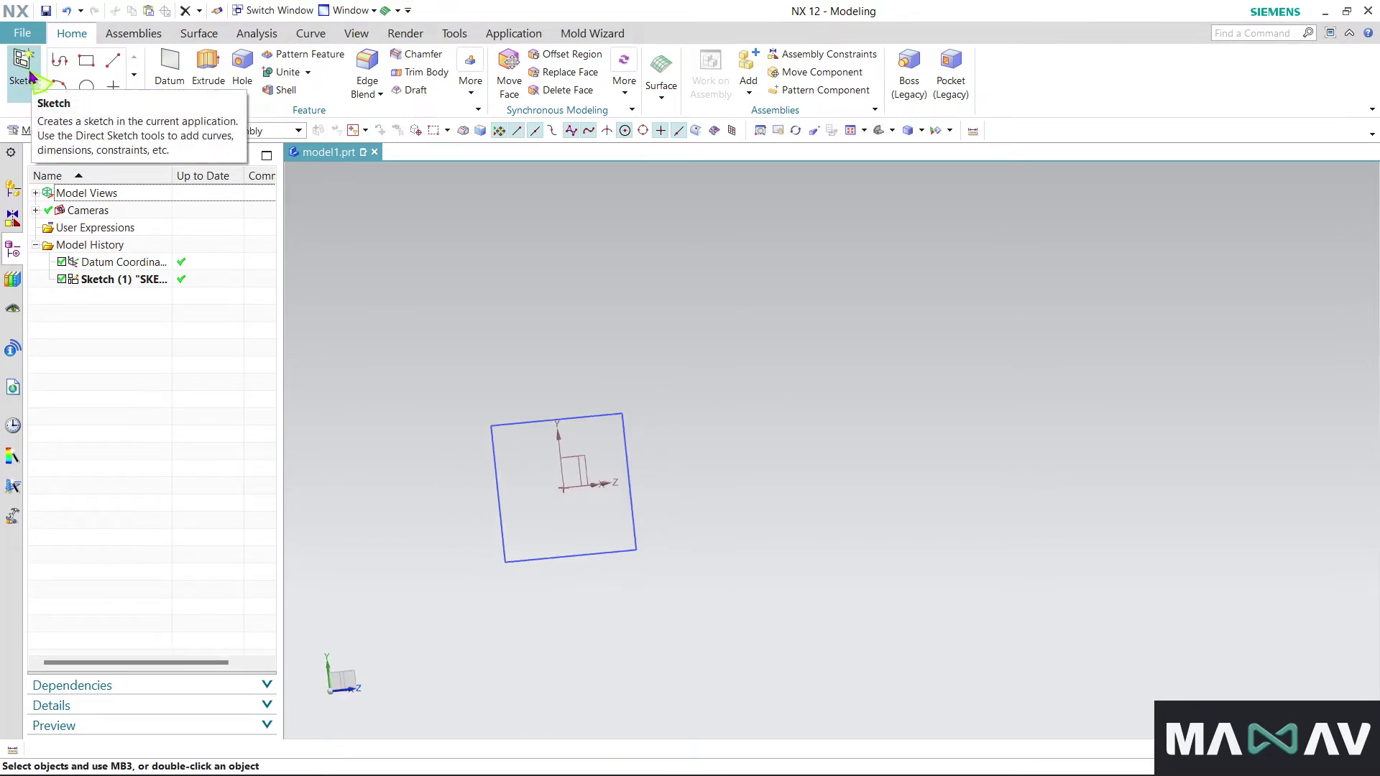
{"action": "left_click", "coordinate": [30, 75]}
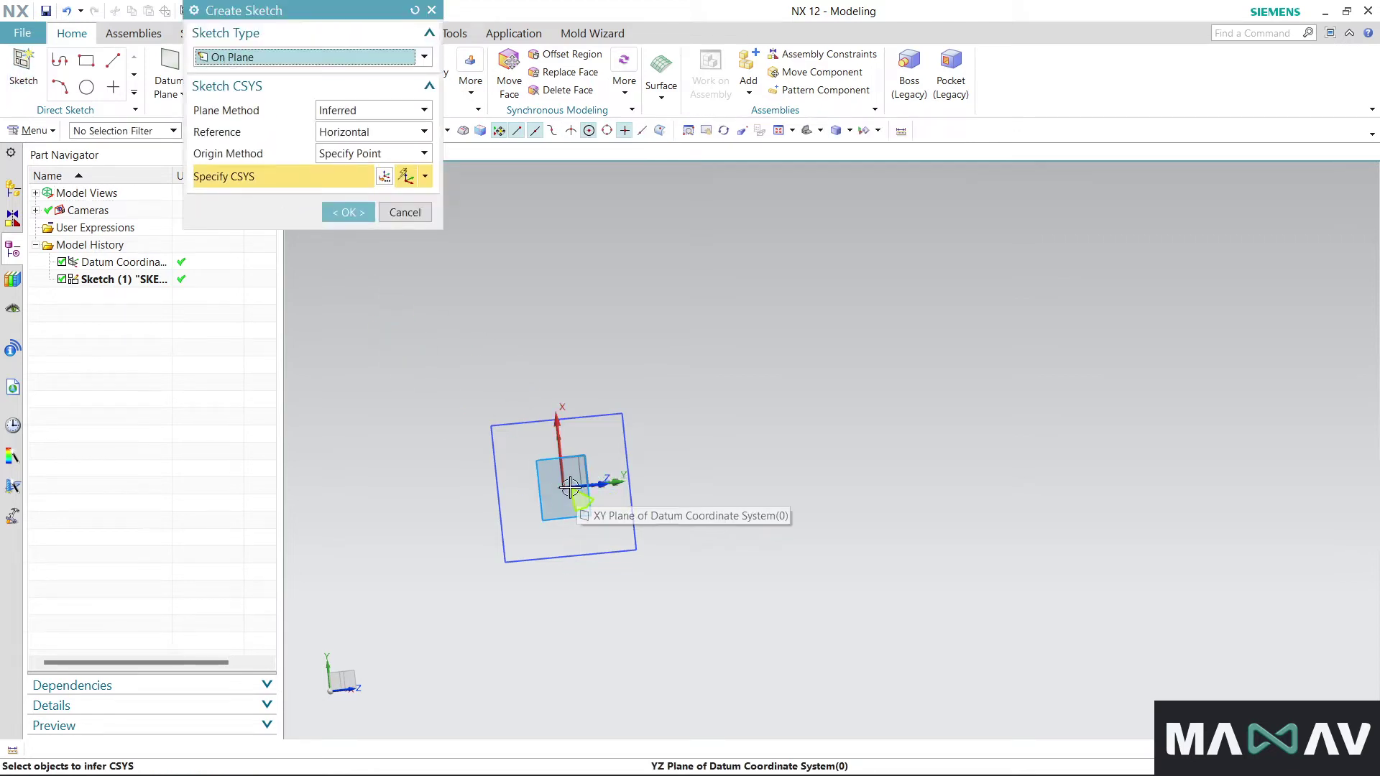
{"action": "middle_click_drag", "start_coordinate": [575, 471], "coordinate": [597, 518]}
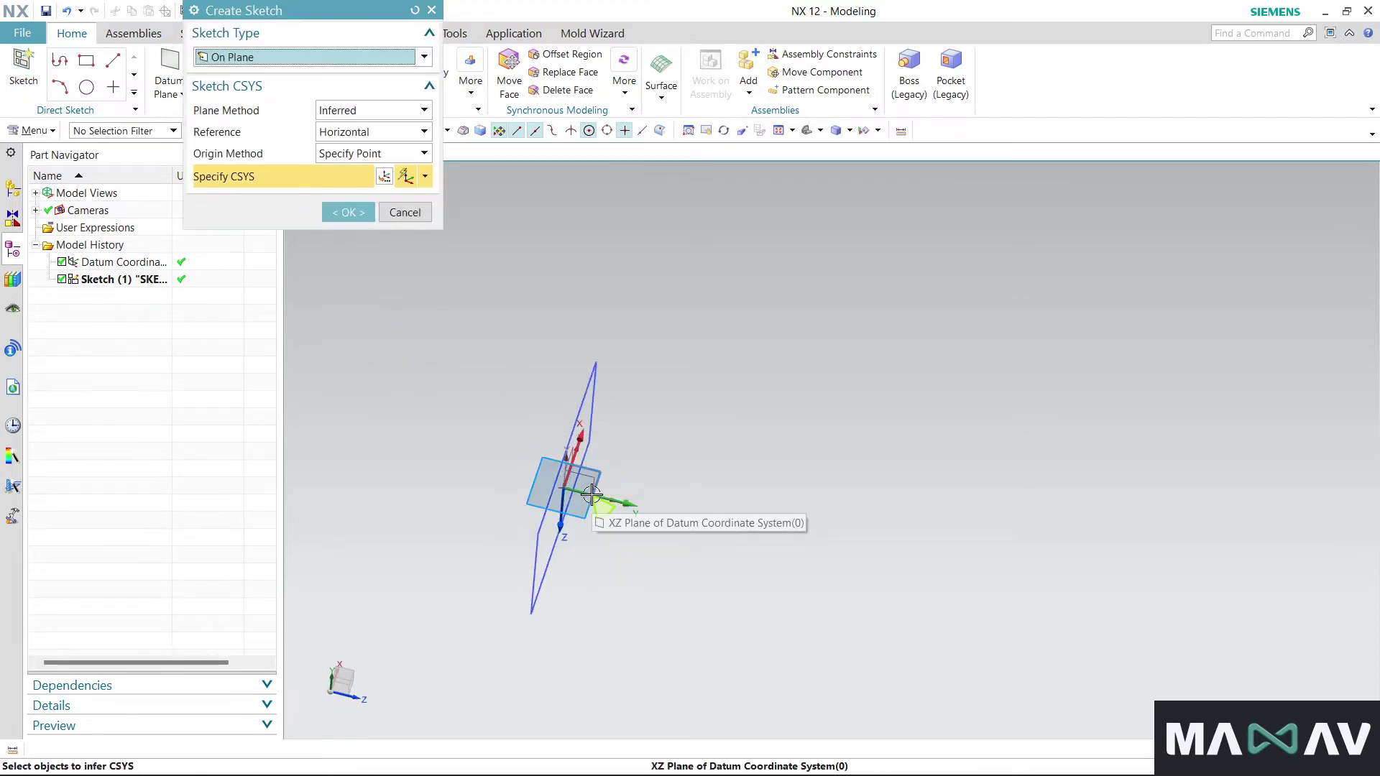
{"action": "left_click", "coordinate": [598, 523]}
{"action": "left_click", "coordinate": [348, 212]}
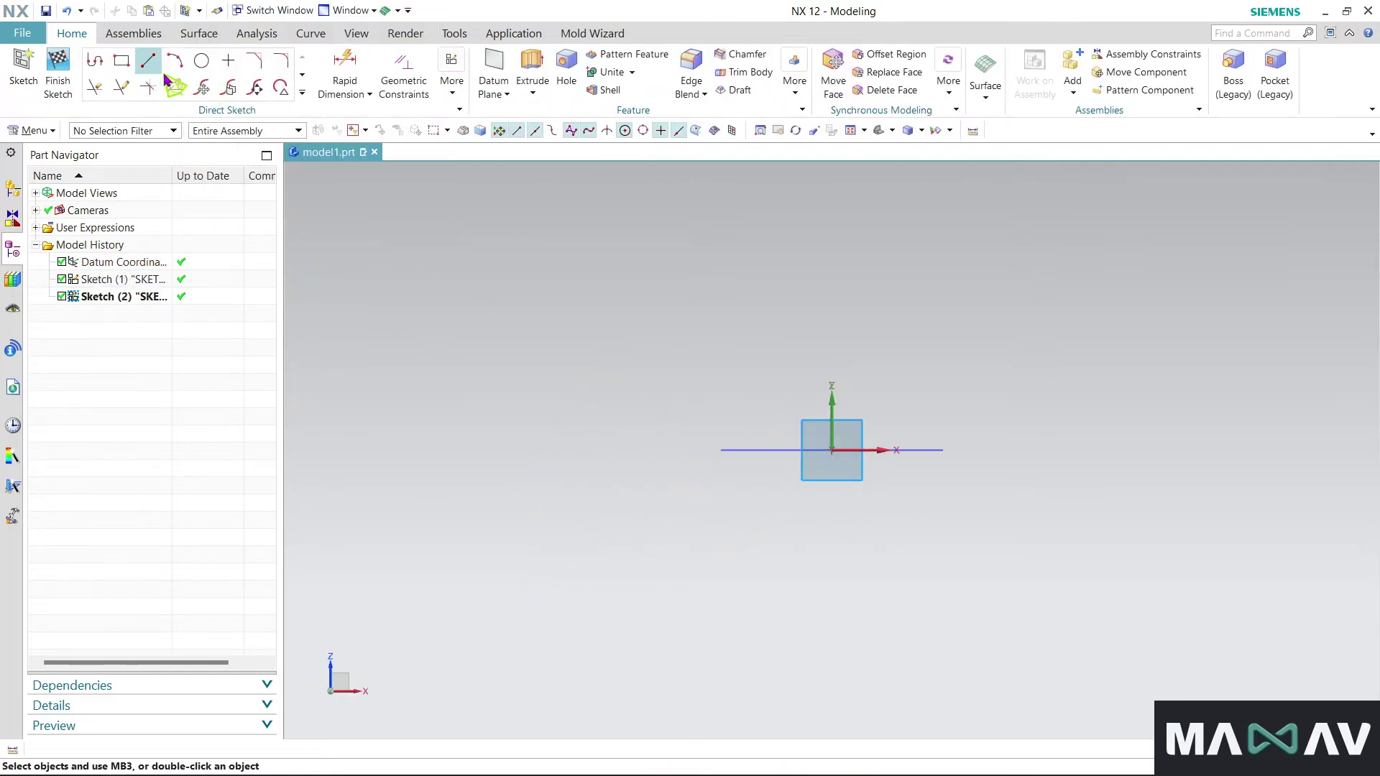
Draw an R152.1 three-point arc rising from the line's left end, then finish Sketch (2)
{"action": "left_click", "coordinate": [173, 69]}
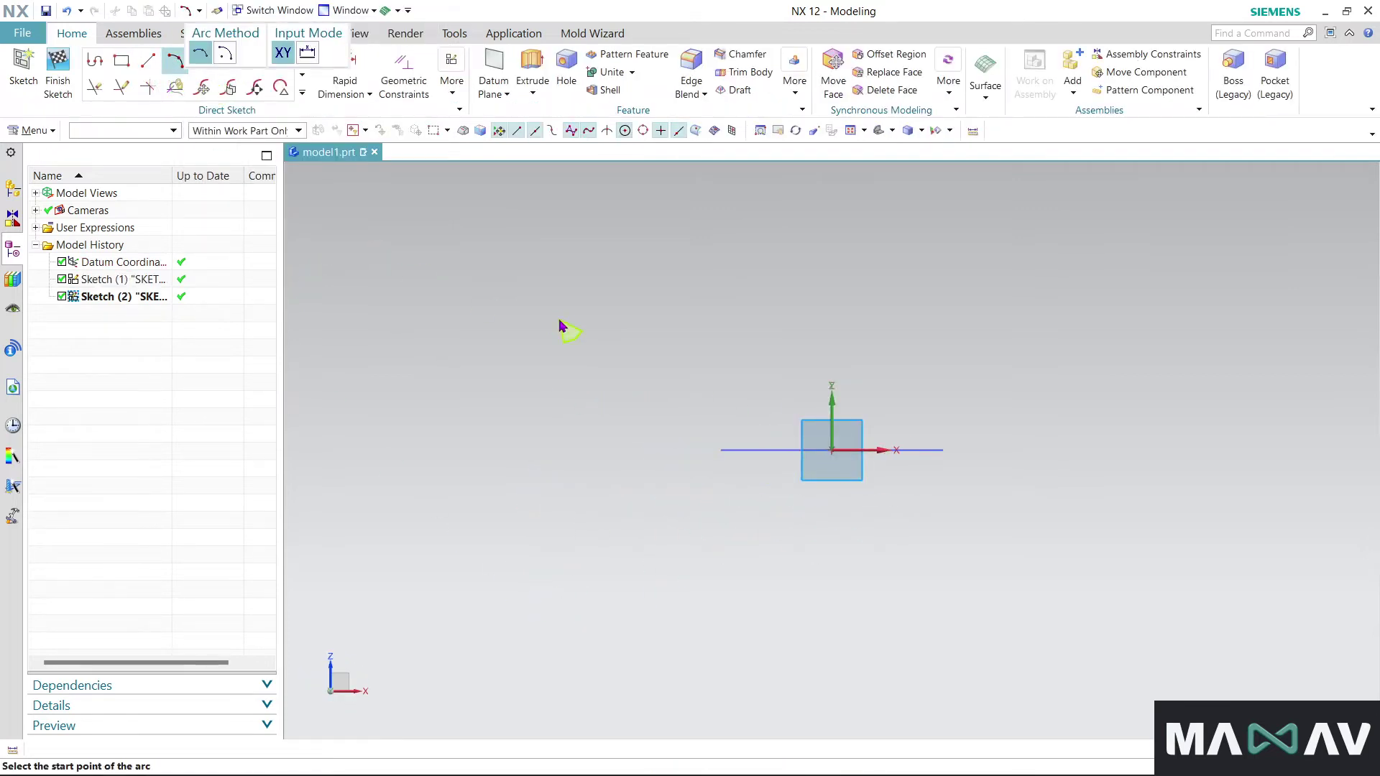
{"action": "left_click", "coordinate": [721, 451]}
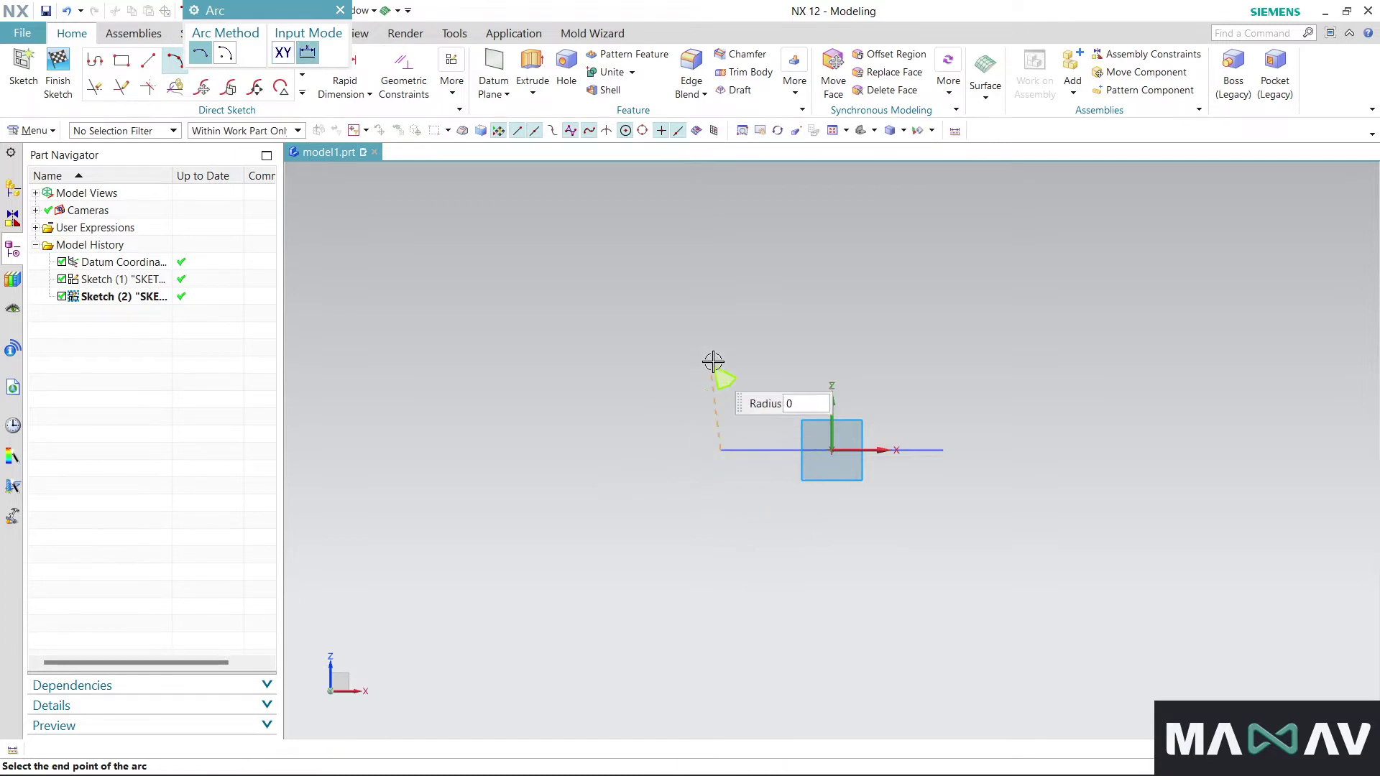
{"action": "middle_click_drag", "start_coordinate": [783, 452], "coordinate": [764, 512], "text": "shift"}
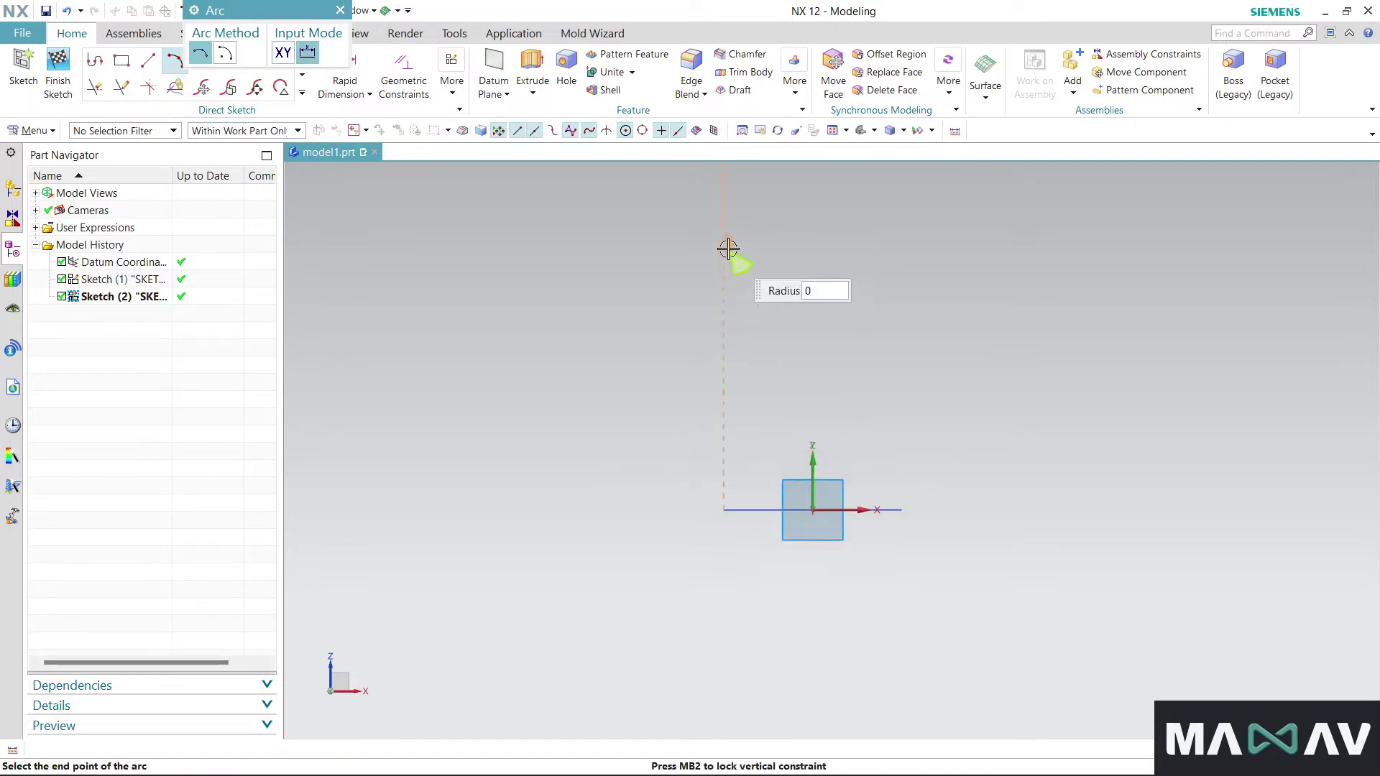
{"action": "left_click", "coordinate": [725, 228]}
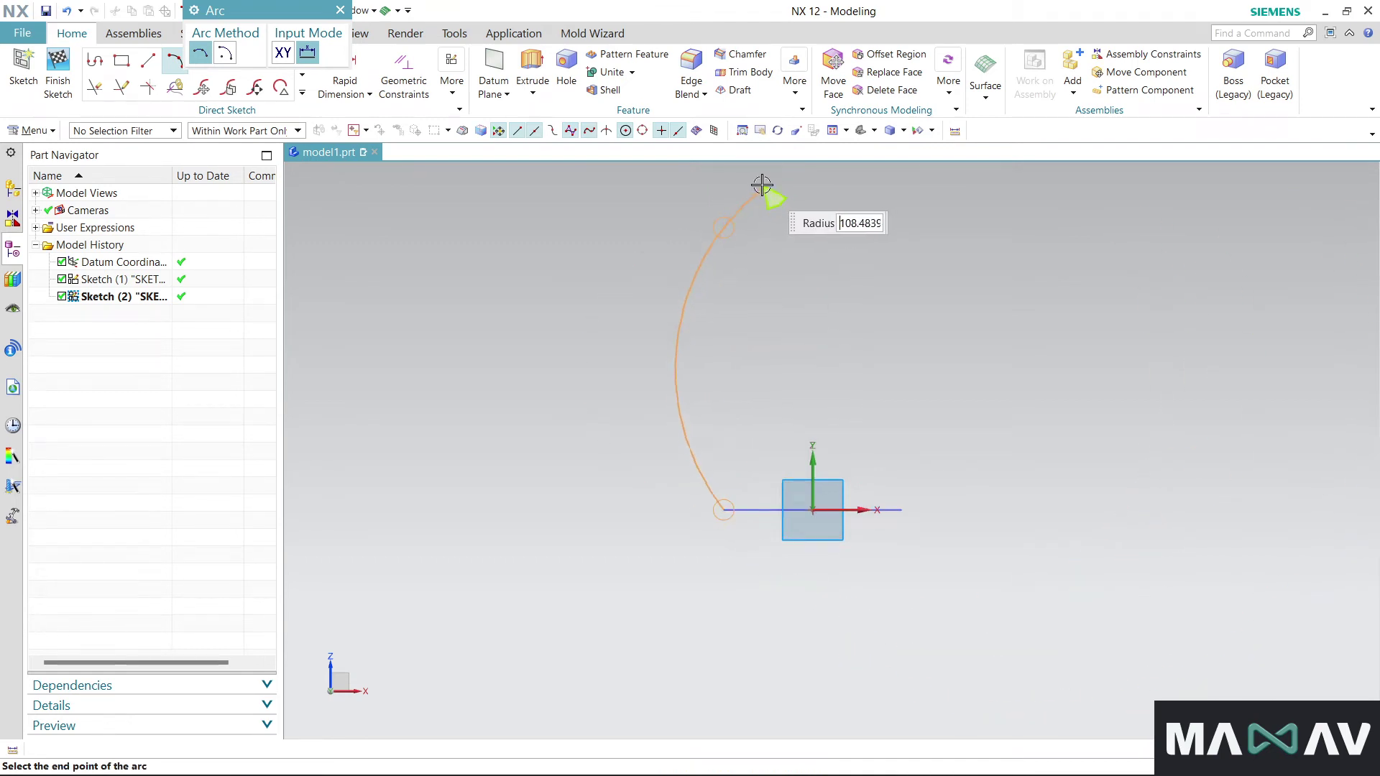
{"action": "left_click", "coordinate": [753, 180]}
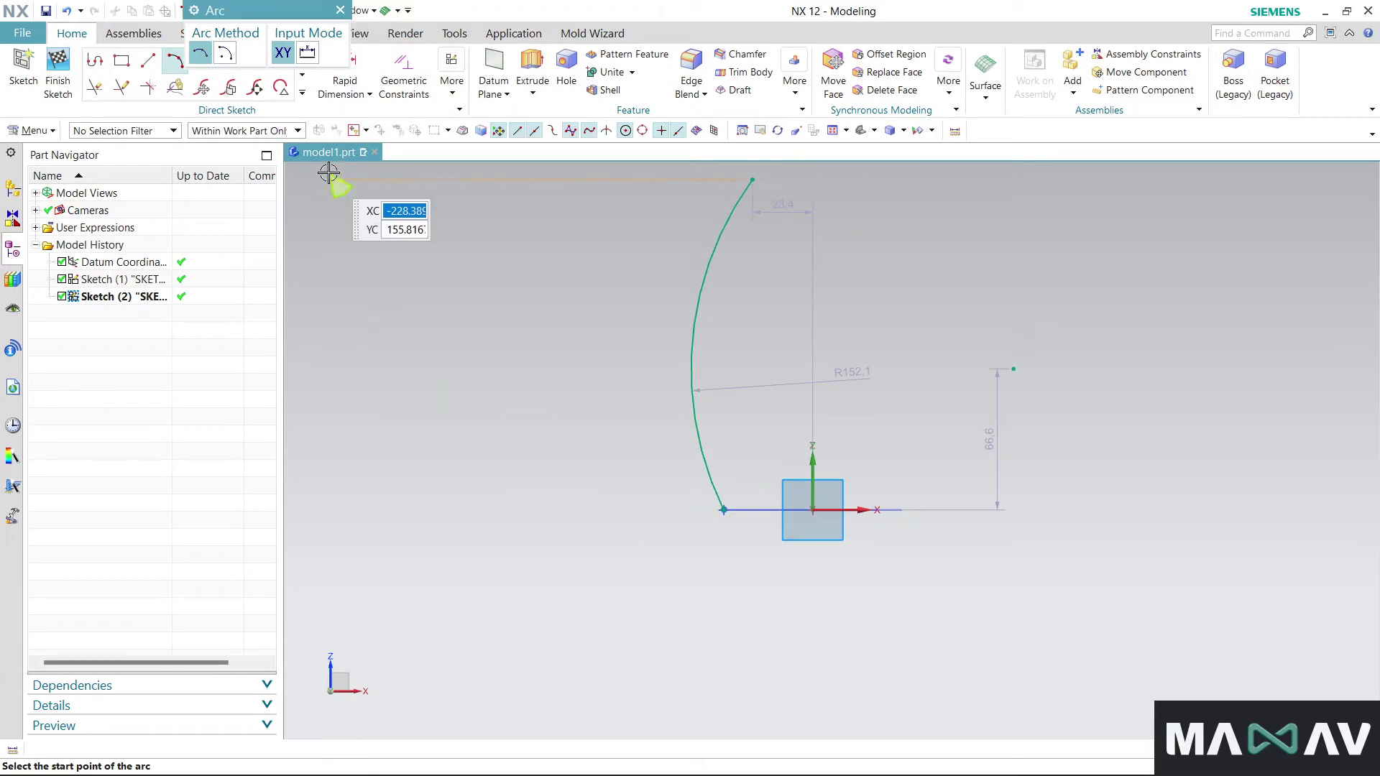
{"action": "key", "text": "Escape"}
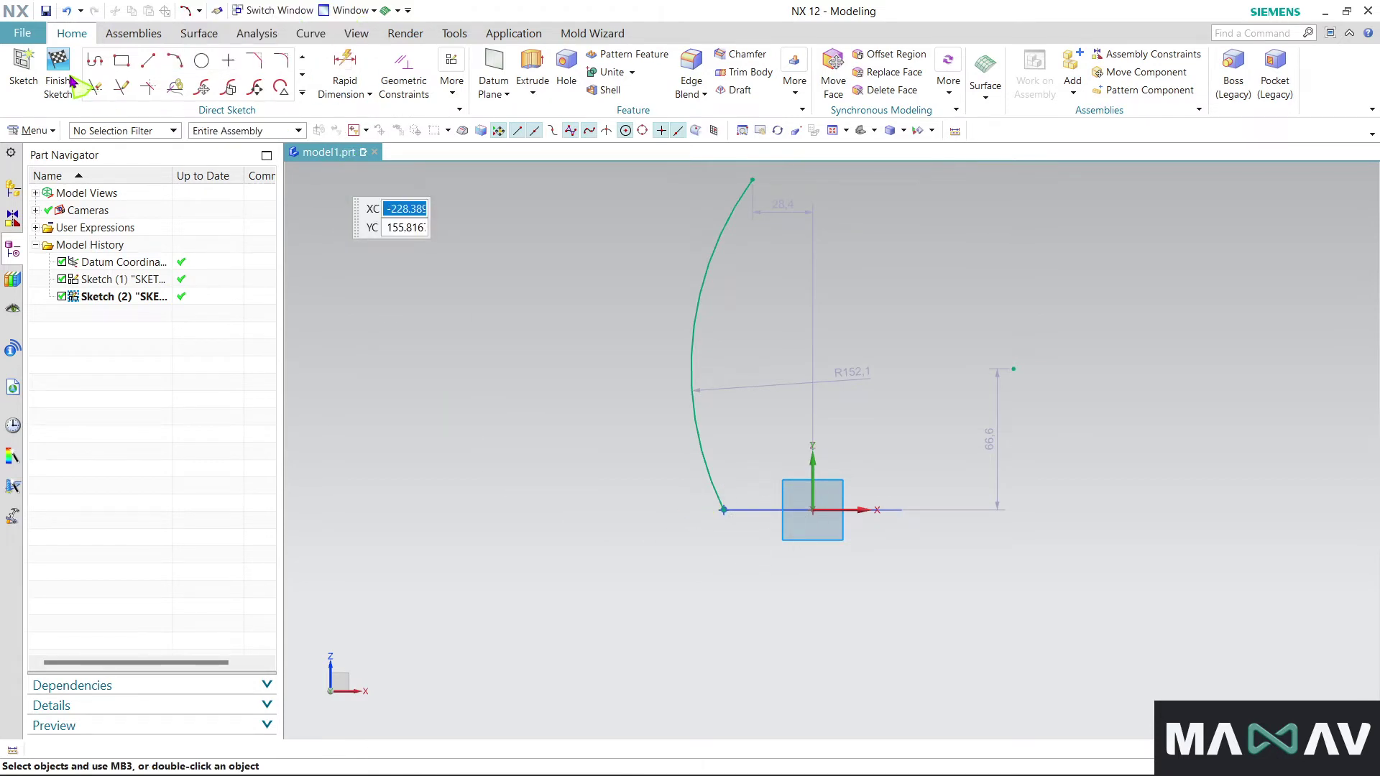
{"action": "left_click", "coordinate": [58, 76]}
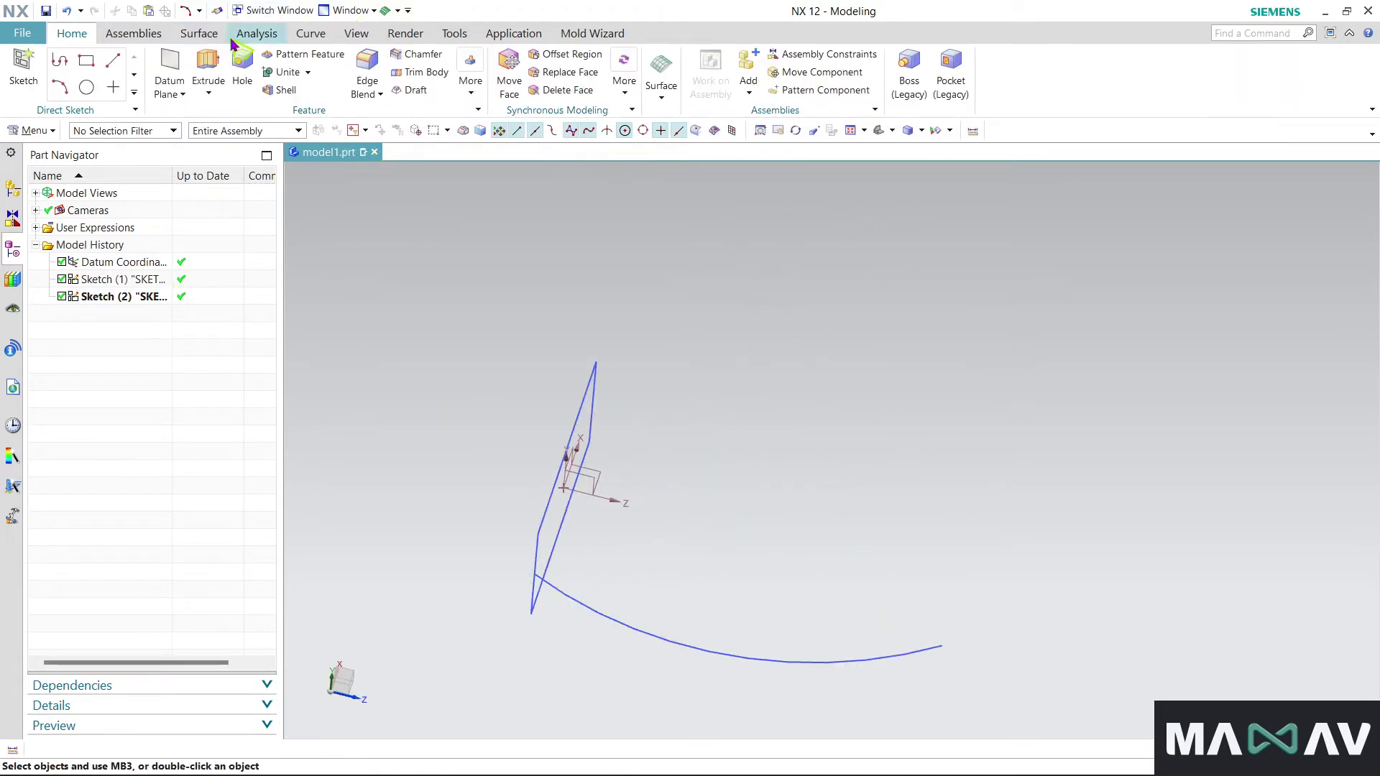
{"action": "left_click", "coordinate": [661, 79]}
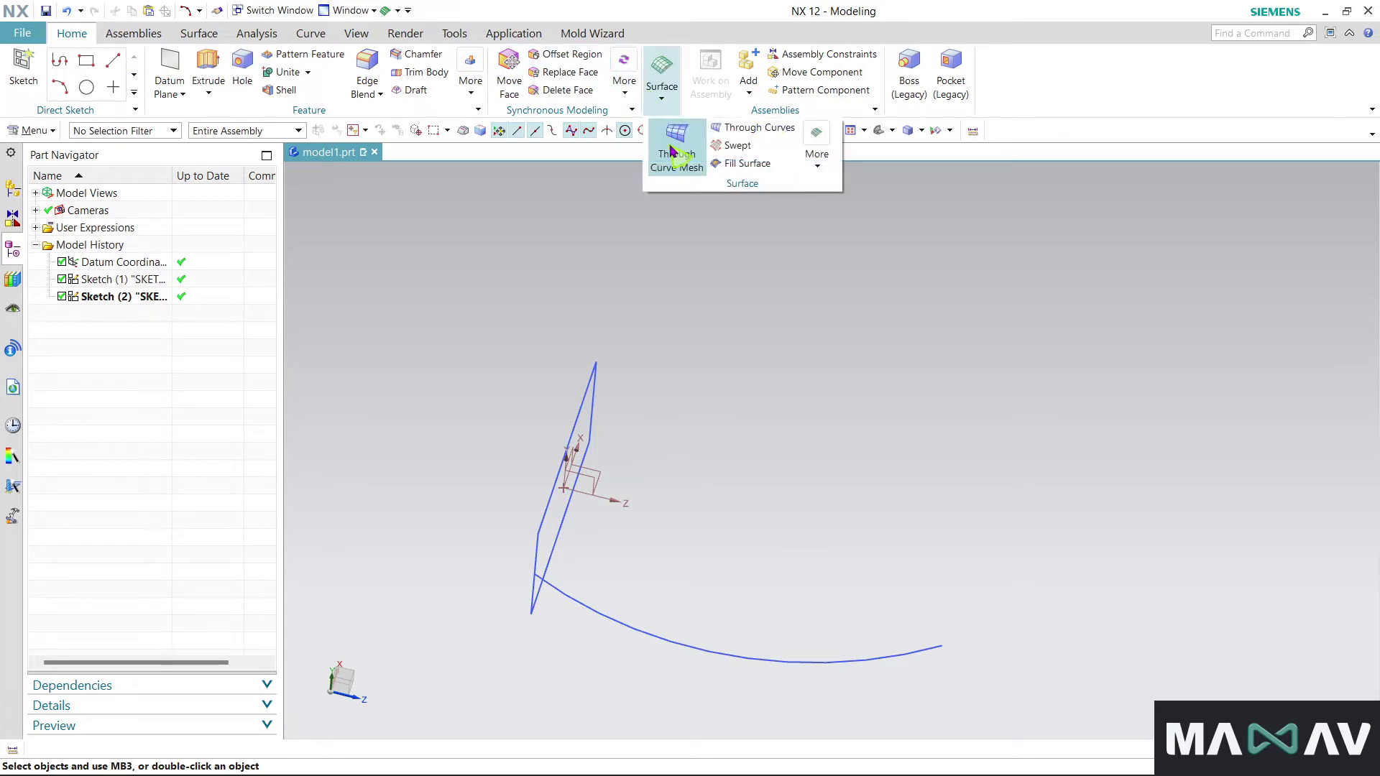
{"action": "left_click", "coordinate": [732, 146]}
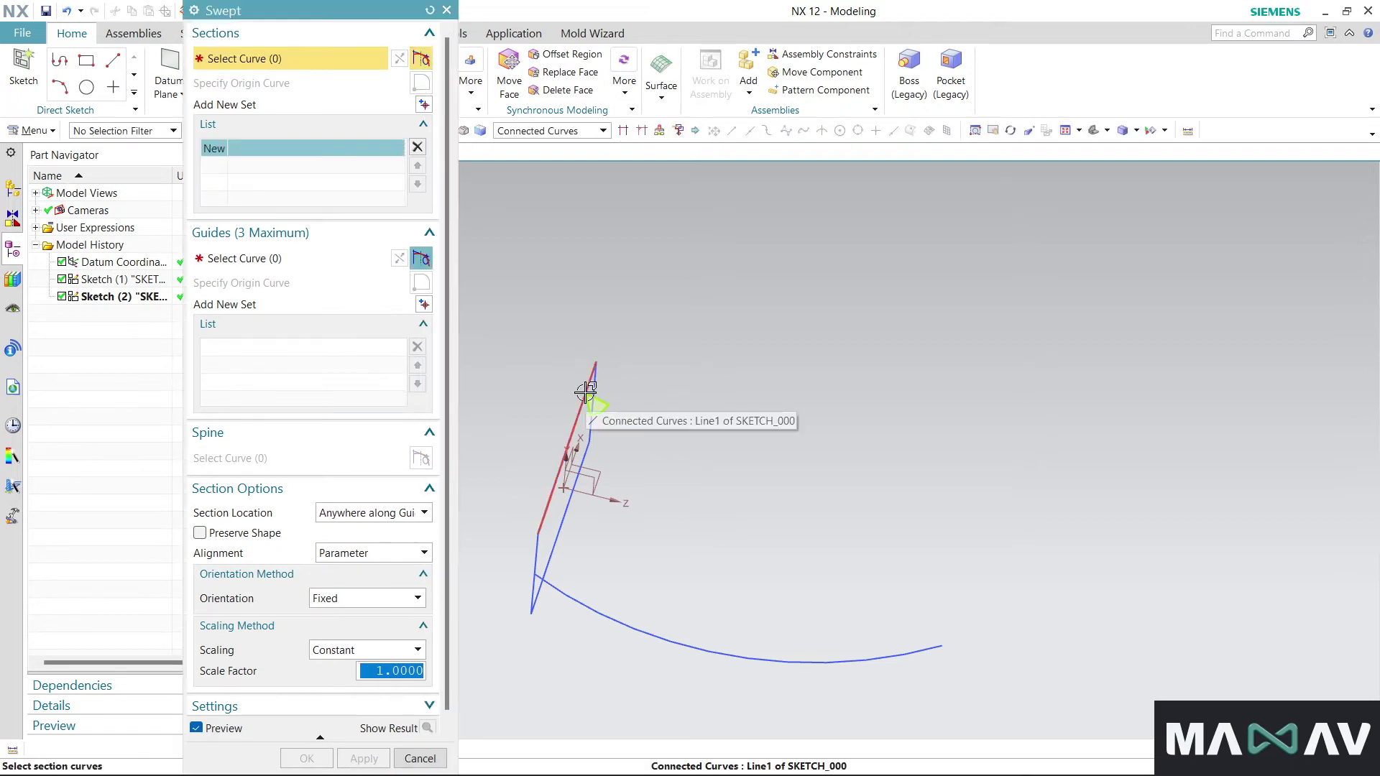
{"action": "left_click", "coordinate": [585, 392]}
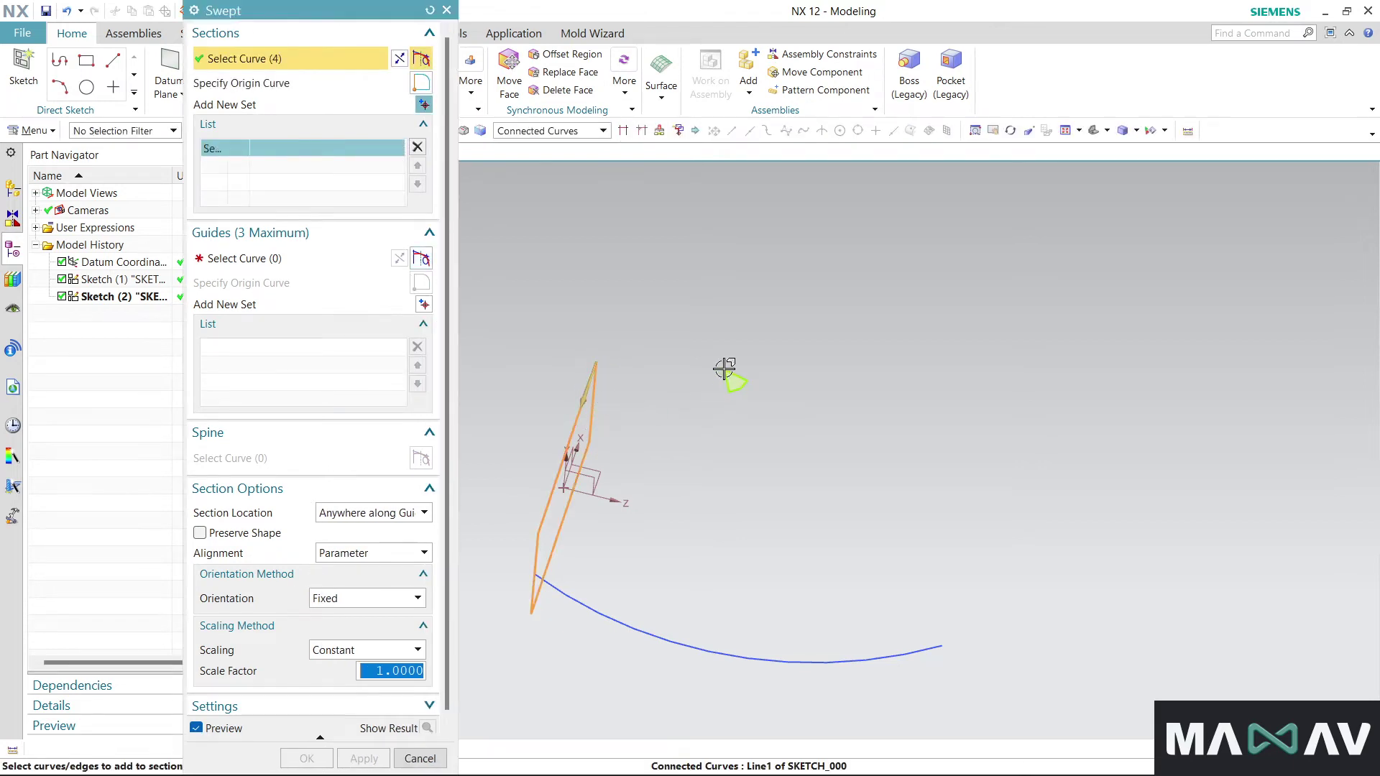
{"action": "scroll", "coordinate": [727, 373], "scroll_direction": "down", "scroll_amount": 4}
{"action": "left_click", "coordinate": [705, 476]}
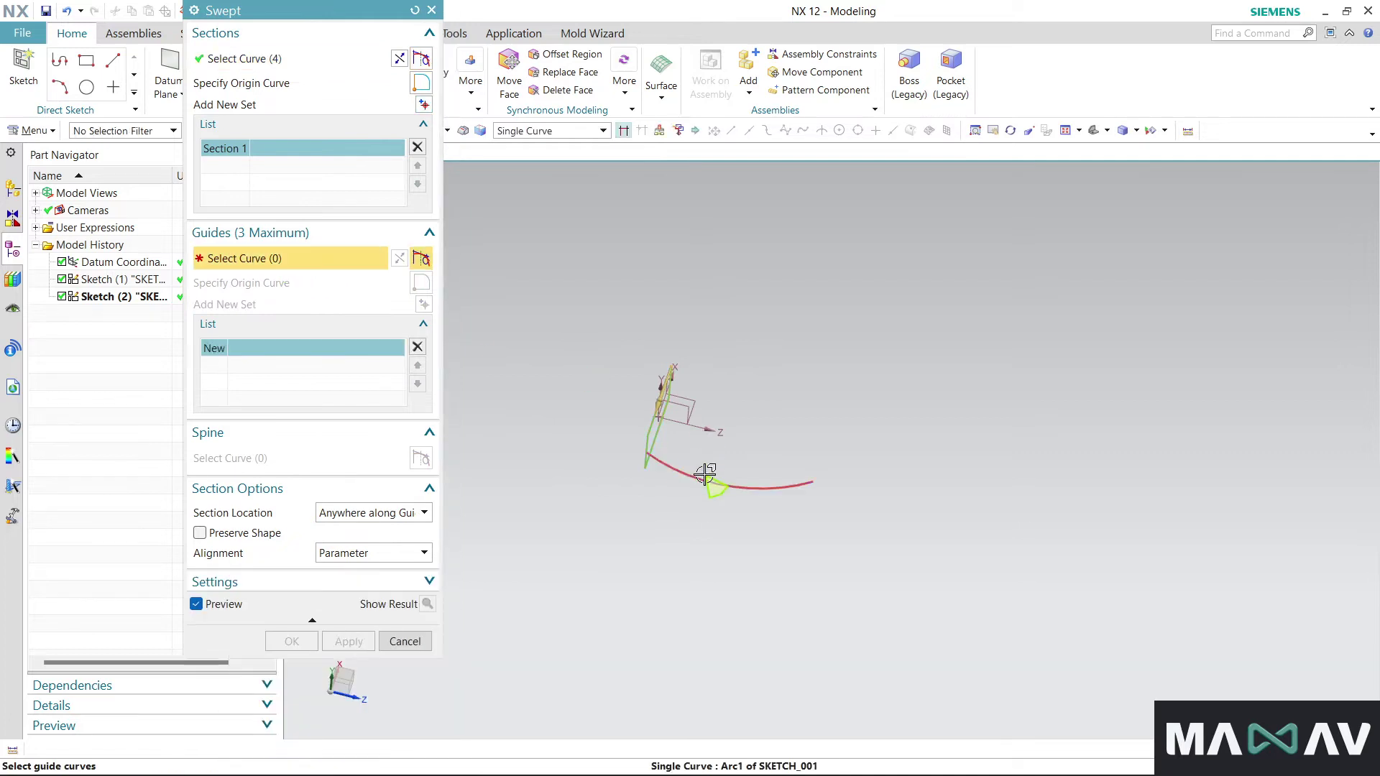
{"action": "mouse_move", "coordinate": [756, 584]}
{"action": "middle_mouse_down"}
{"action": "mouse_move", "coordinate": [676, 584]}
{"action": "mouse_move", "coordinate": [715, 579]}
{"action": "mouse_move", "coordinate": [616, 462]}
{"action": "mouse_move", "coordinate": [628, 535]}
{"action": "mouse_move", "coordinate": [585, 564]}
{"action": "mouse_move", "coordinate": [632, 557]}
{"action": "mouse_move", "coordinate": [599, 564]}
{"action": "middle_mouse_up"}
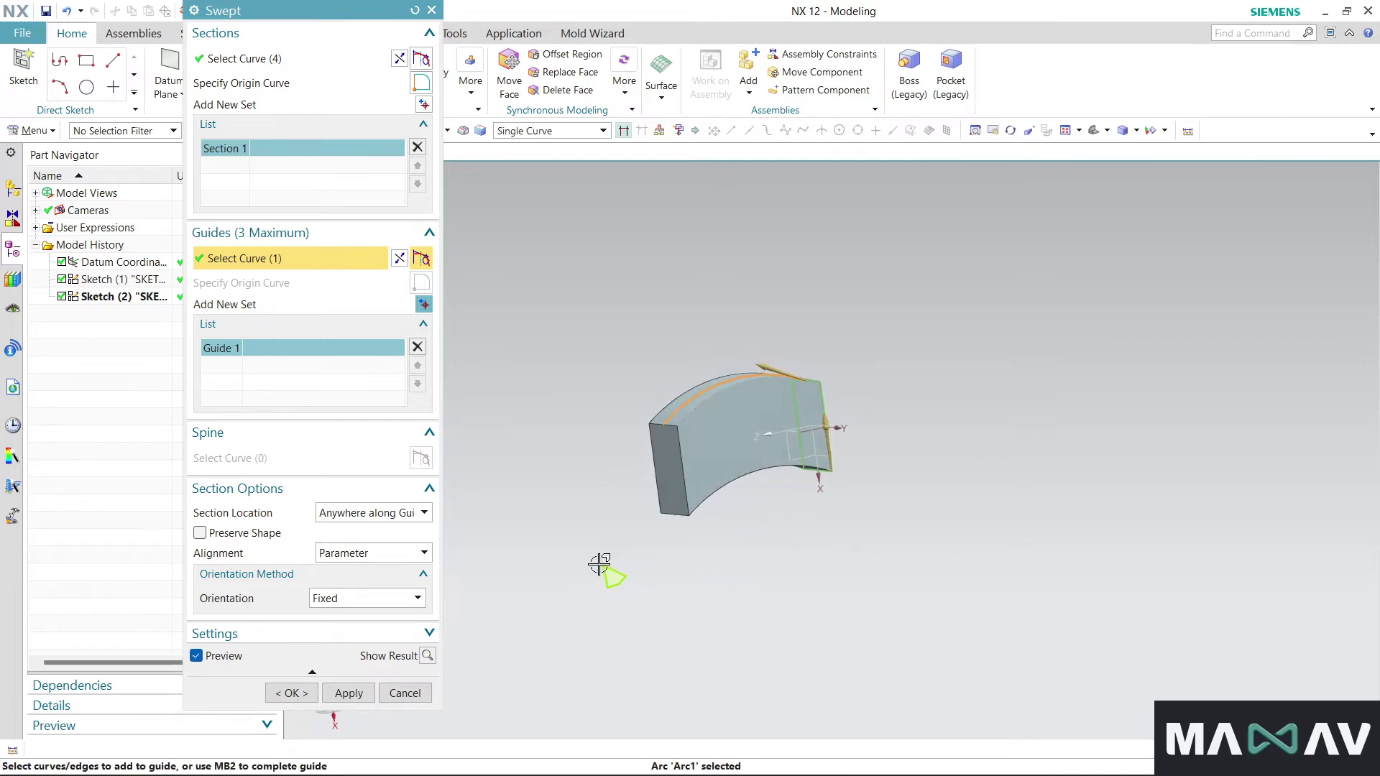
{"action": "left_click", "coordinate": [432, 10]}
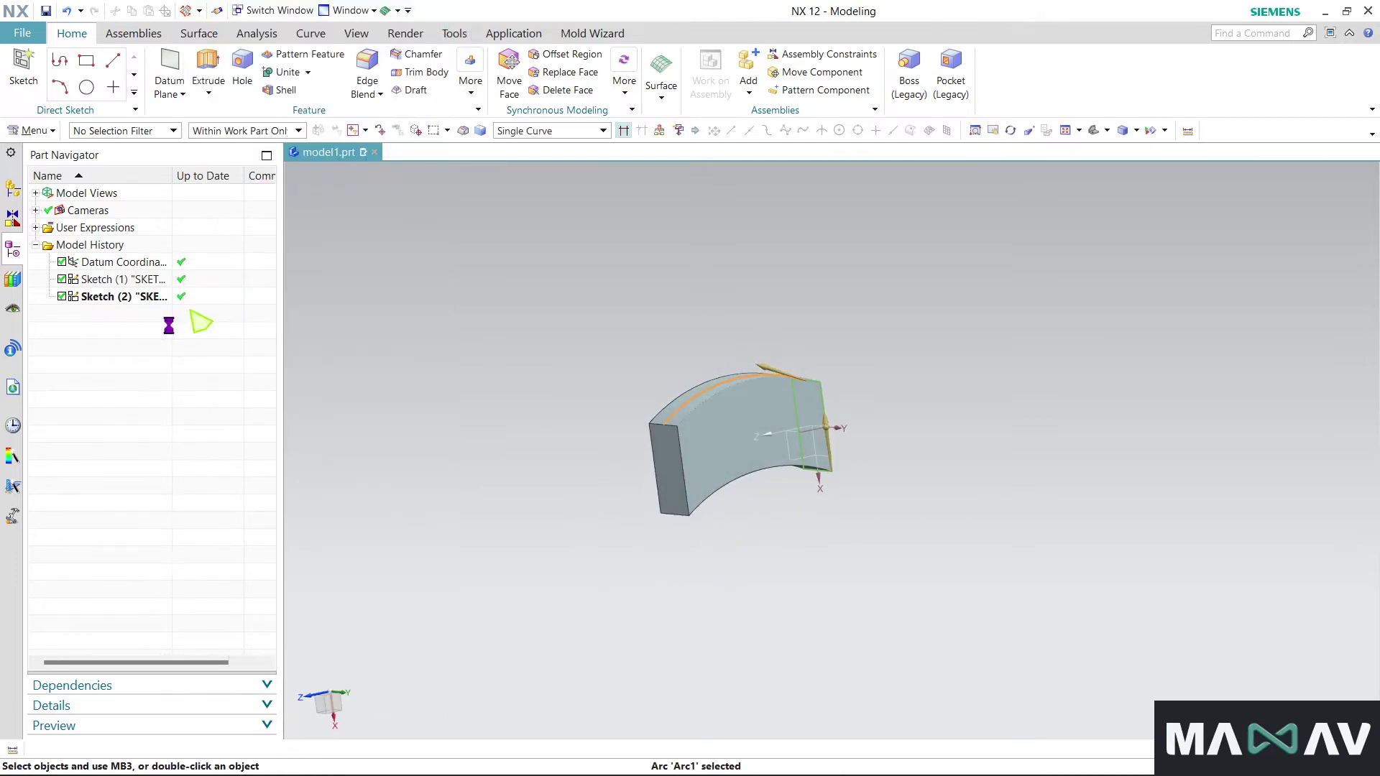
Add a slanted 162.6 mm line to Sketch (2), rising right of the rectangle
{"action": "left_click", "coordinate": [126, 296]}
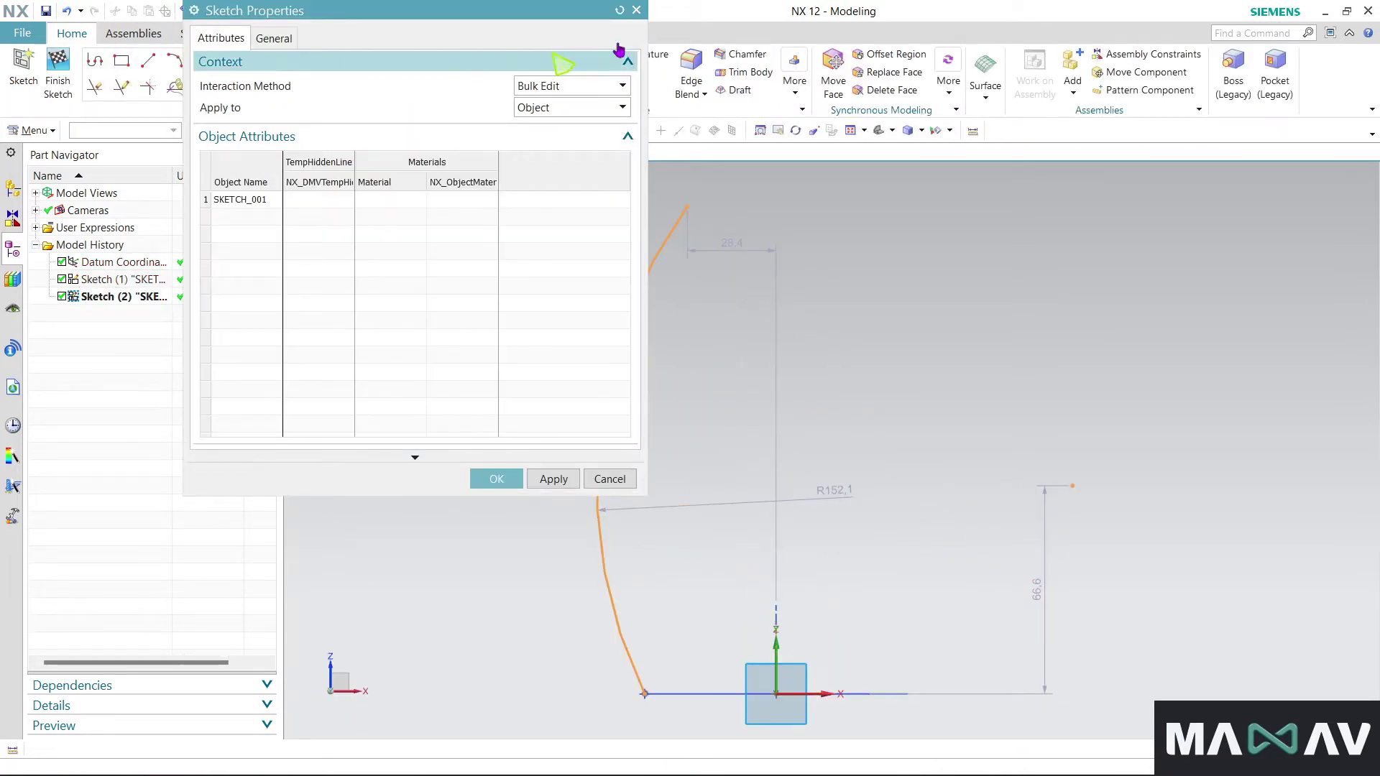
{"action": "left_click", "coordinate": [637, 10]}
{"action": "left_click", "coordinate": [152, 62]}
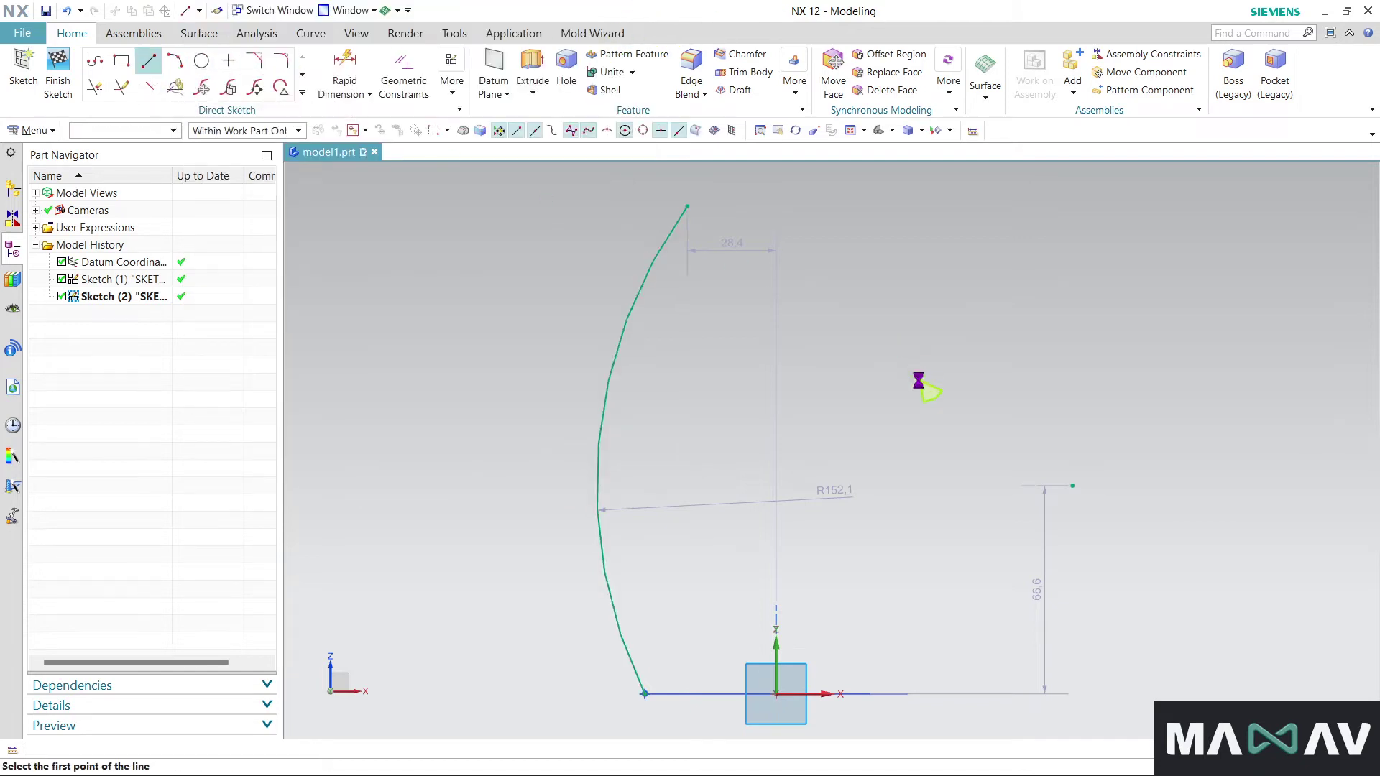
{"action": "left_click", "coordinate": [910, 695]}
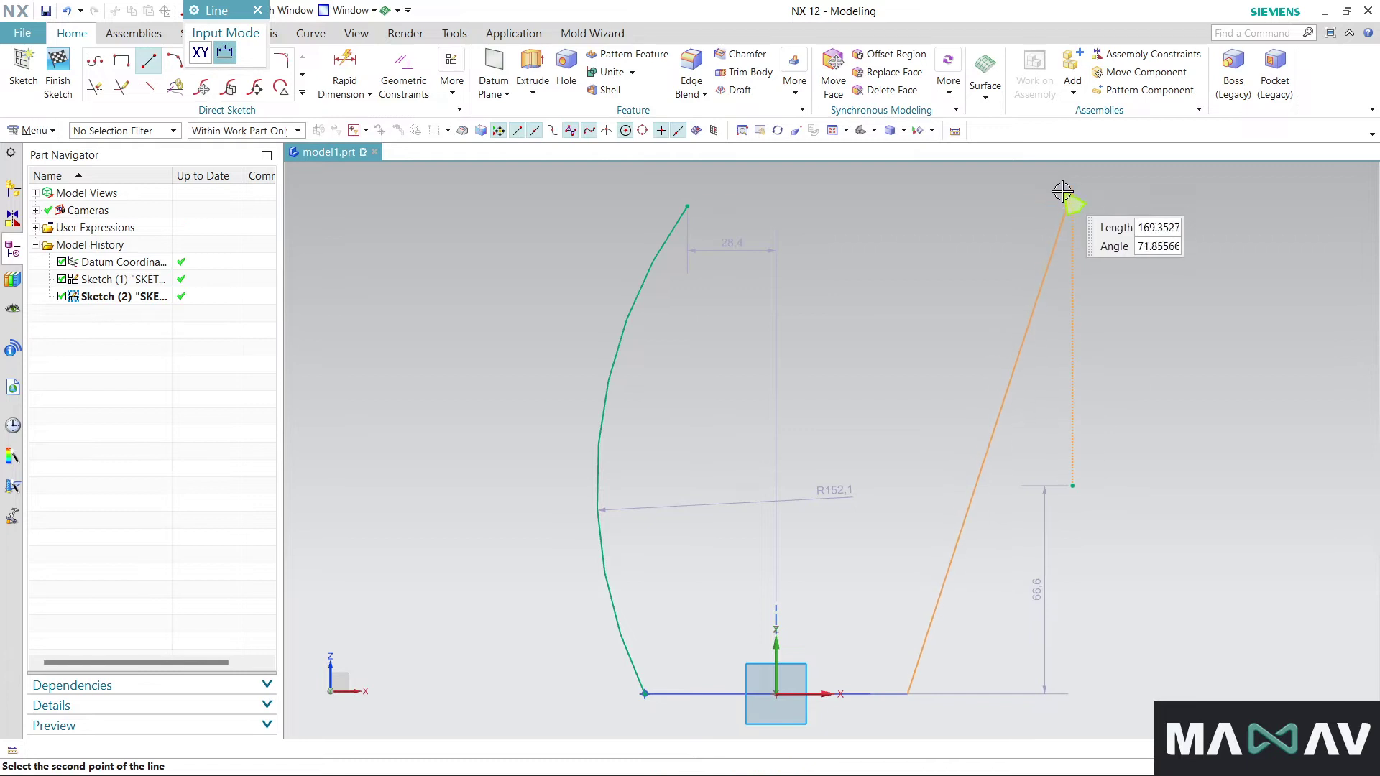
{"action": "left_click", "coordinate": [1054, 207]}
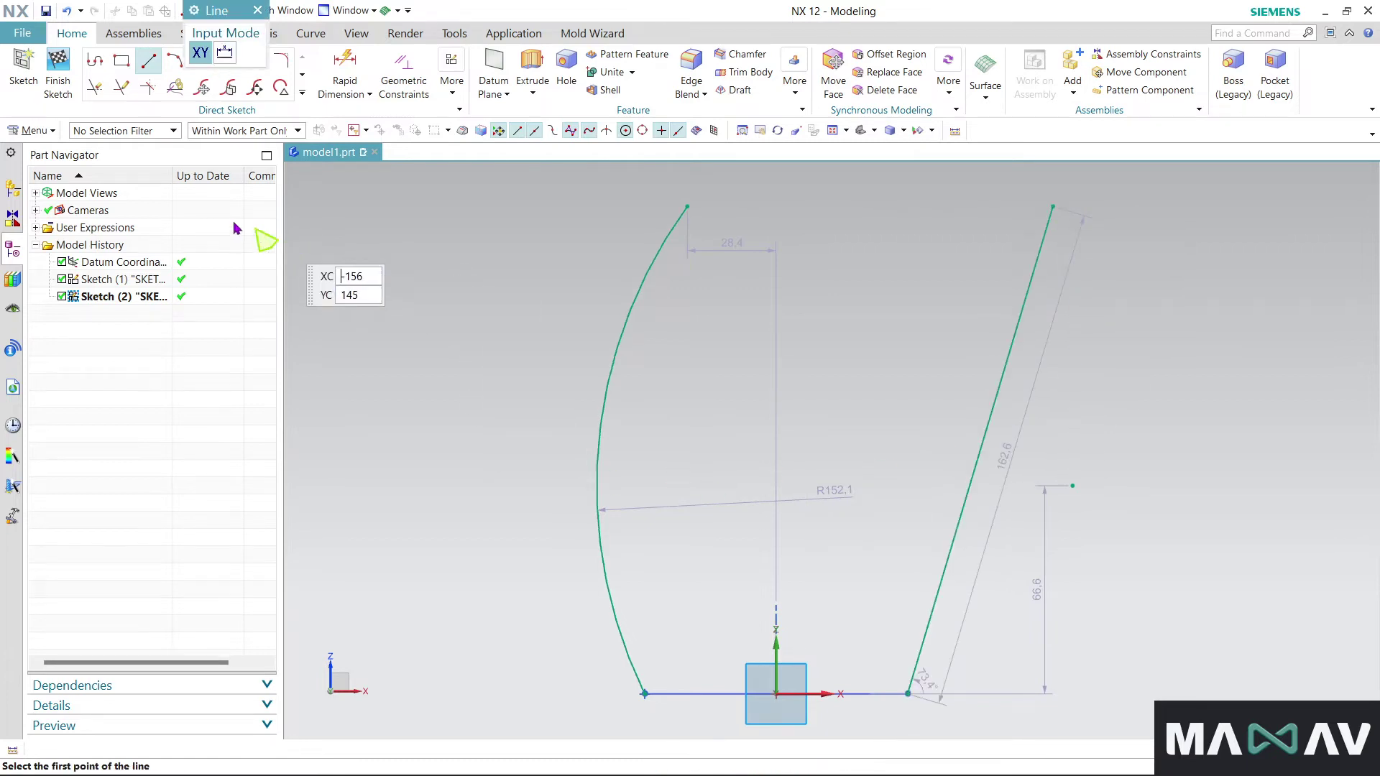
{"action": "left_click", "coordinate": [57, 69]}
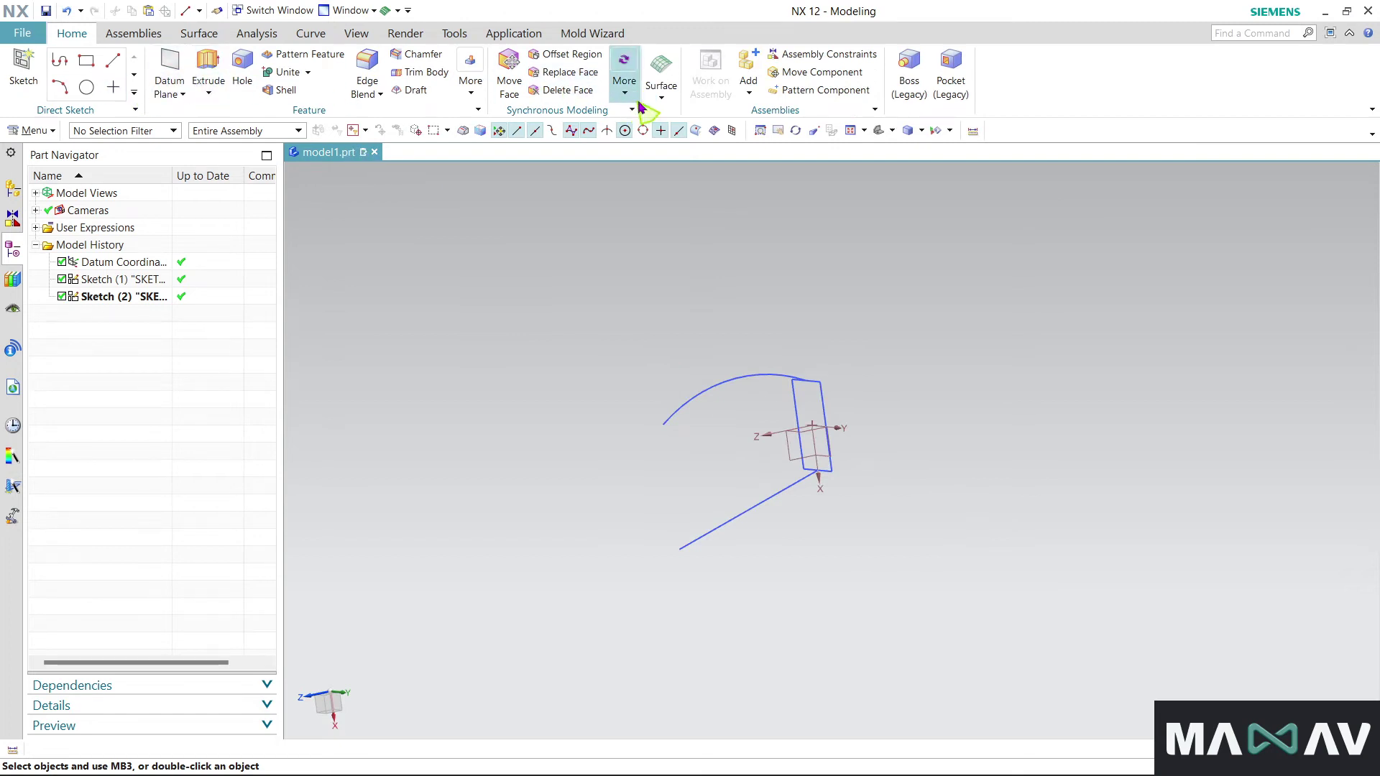
Set up a sweep with the rectangle as section, the arc as Guide 1 and the slanted line as Guide 2
{"action": "left_click", "coordinate": [657, 101]}
{"action": "left_click", "coordinate": [660, 79]}
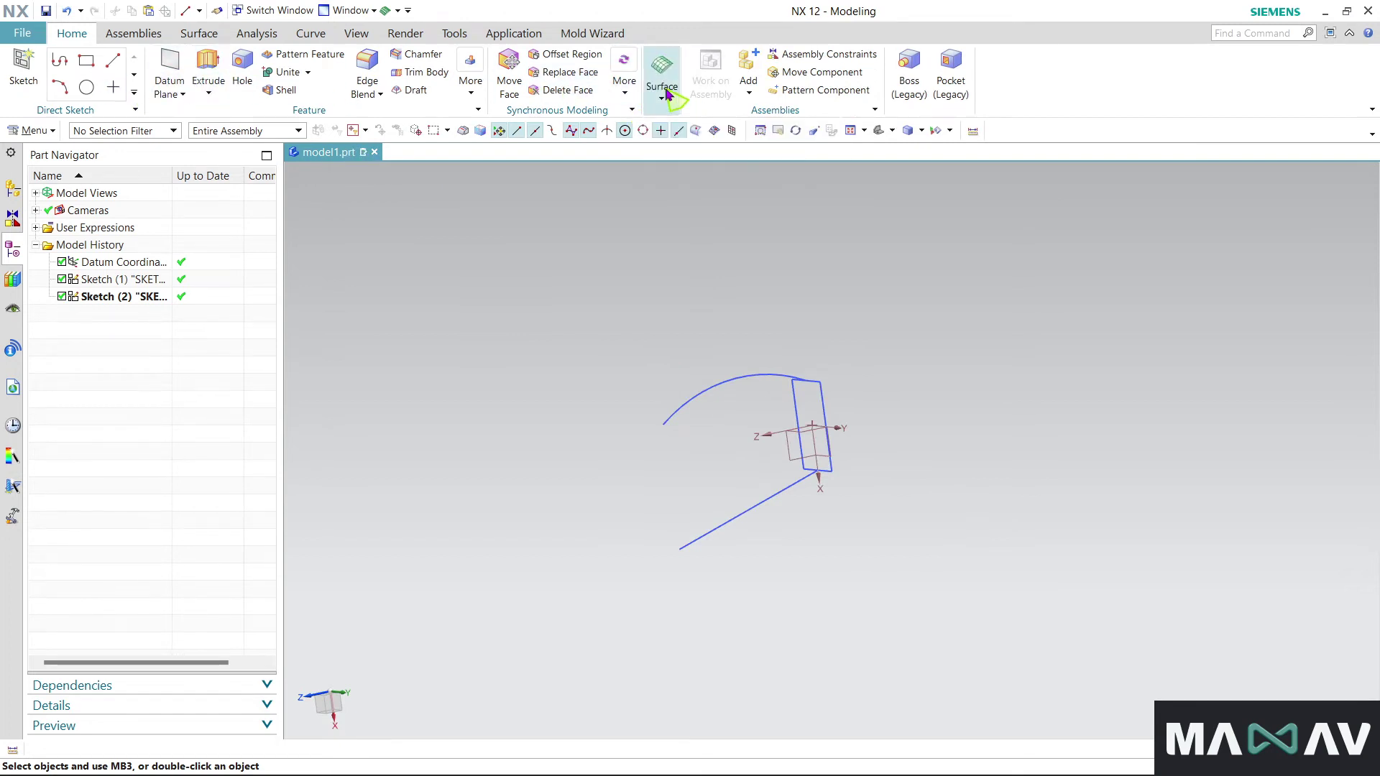
{"action": "left_click", "coordinate": [661, 101]}
{"action": "left_click", "coordinate": [734, 143]}
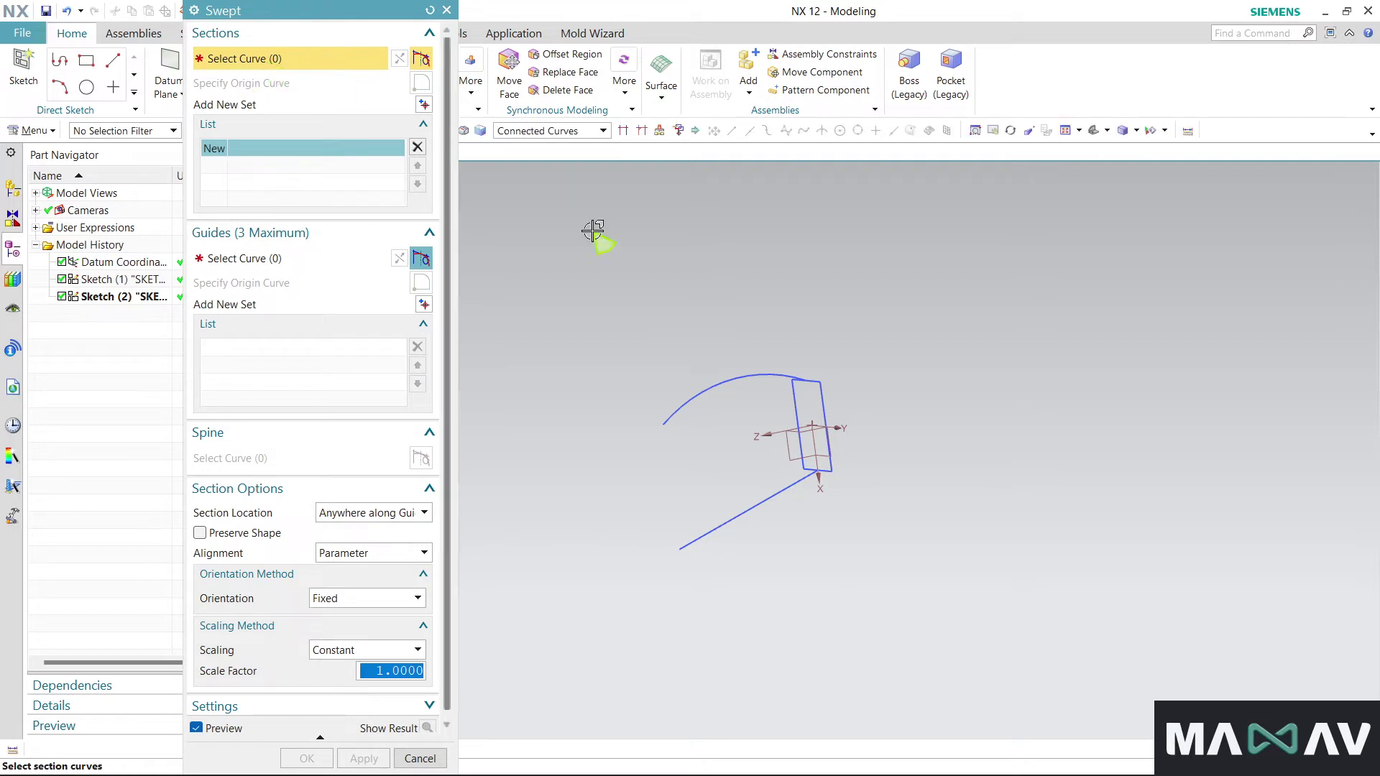
{"action": "left_click", "coordinate": [803, 410]}
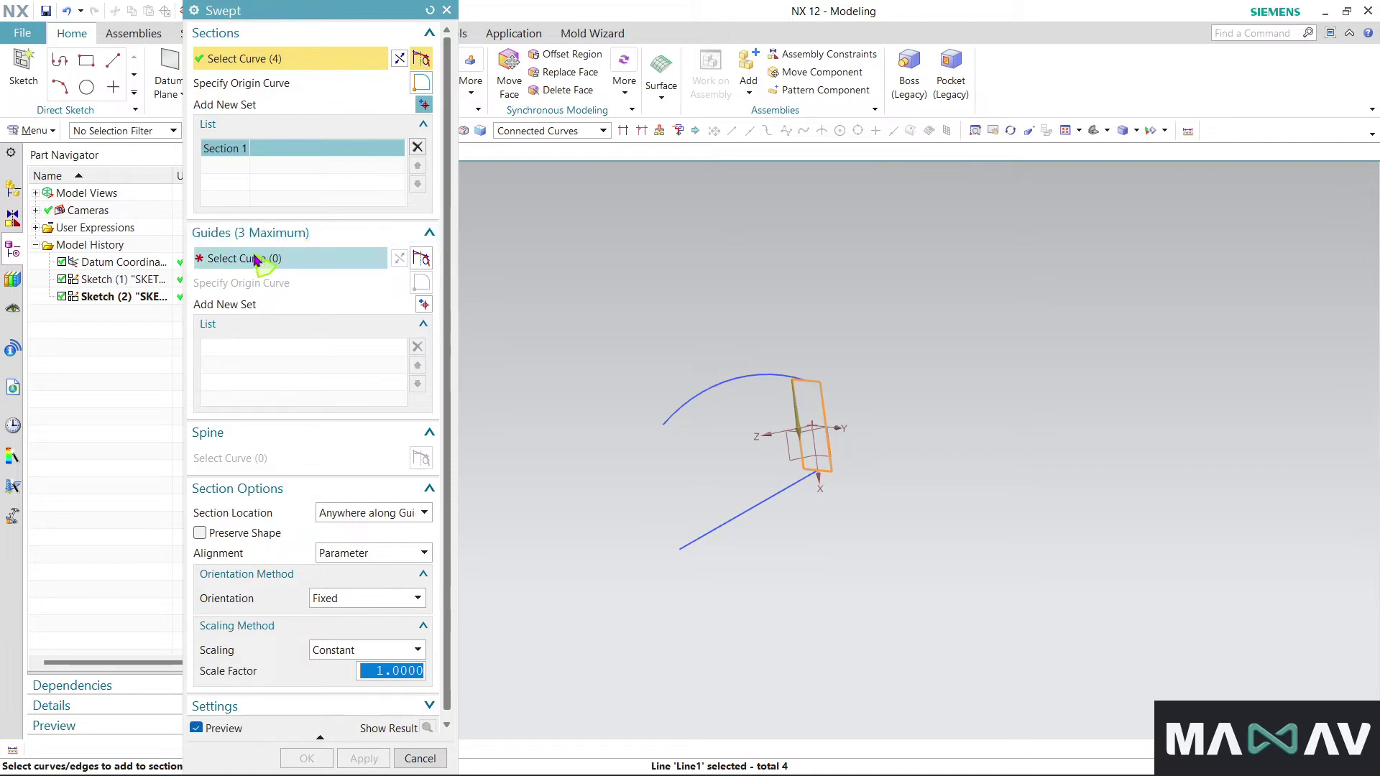
{"action": "left_click", "coordinate": [253, 260]}
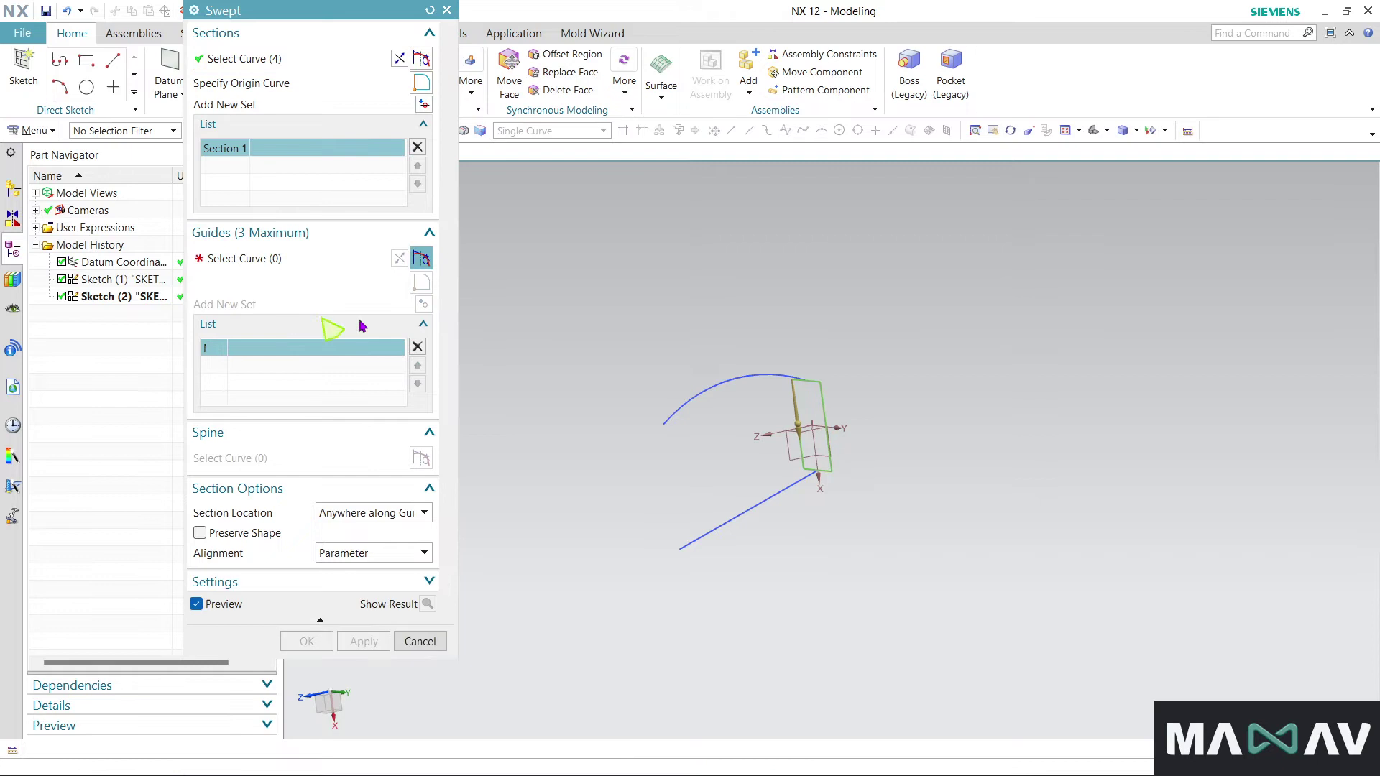
{"action": "left_click", "coordinate": [732, 382]}
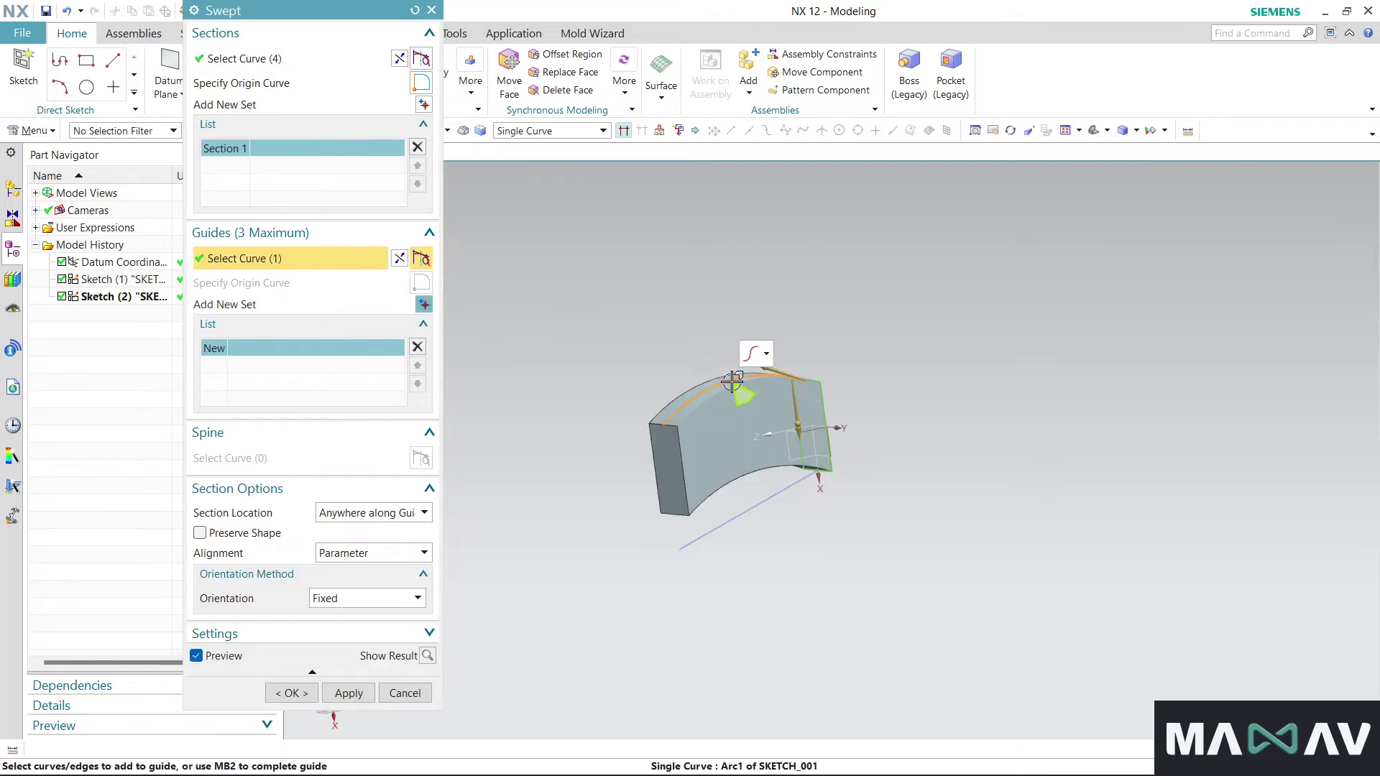
{"action": "left_click", "coordinate": [425, 306]}
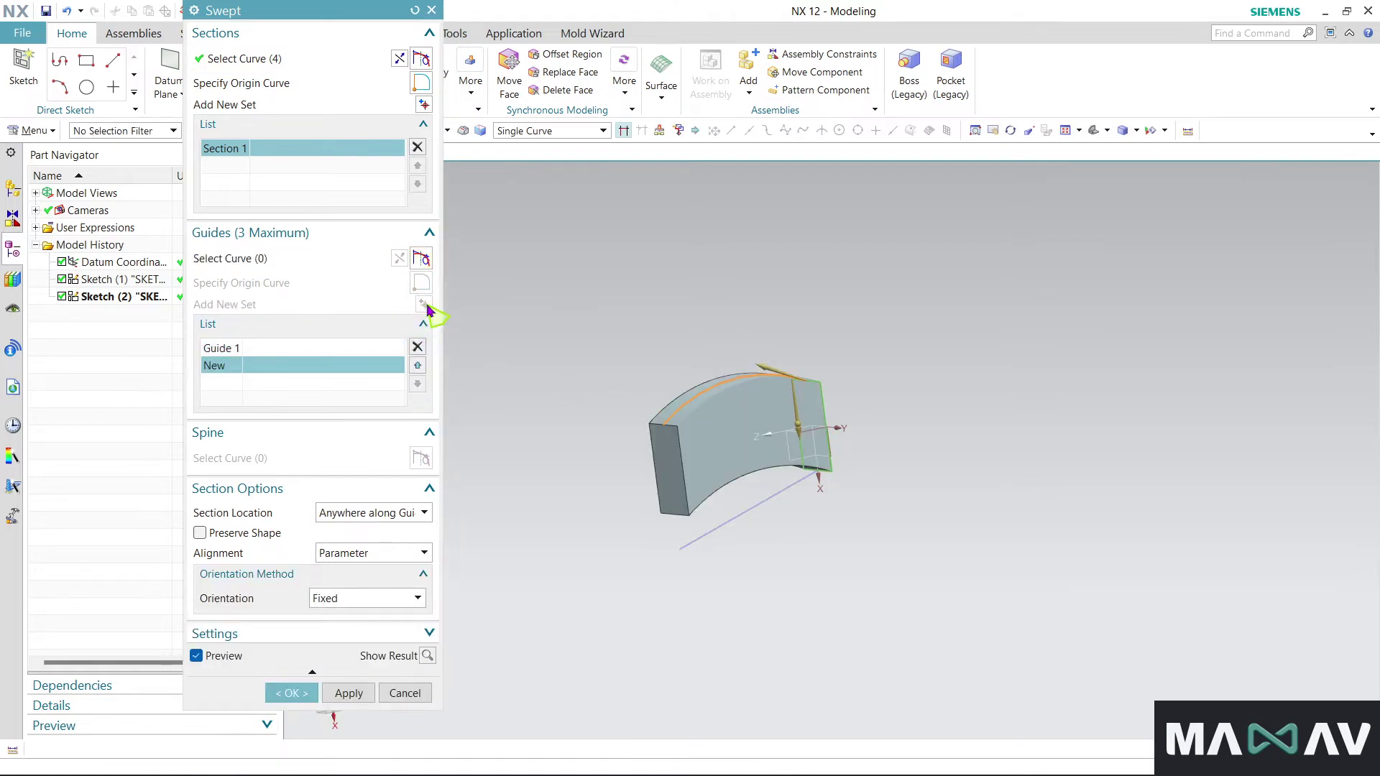
{"action": "left_click", "coordinate": [743, 519]}
{"action": "mouse_move", "coordinate": [841, 585]}
{"action": "middle_mouse_down"}
{"action": "mouse_move", "coordinate": [604, 632]}
{"action": "mouse_move", "coordinate": [637, 683]}
{"action": "mouse_move", "coordinate": [701, 720]}
{"action": "mouse_move", "coordinate": [656, 684]}
{"action": "middle_mouse_up"}
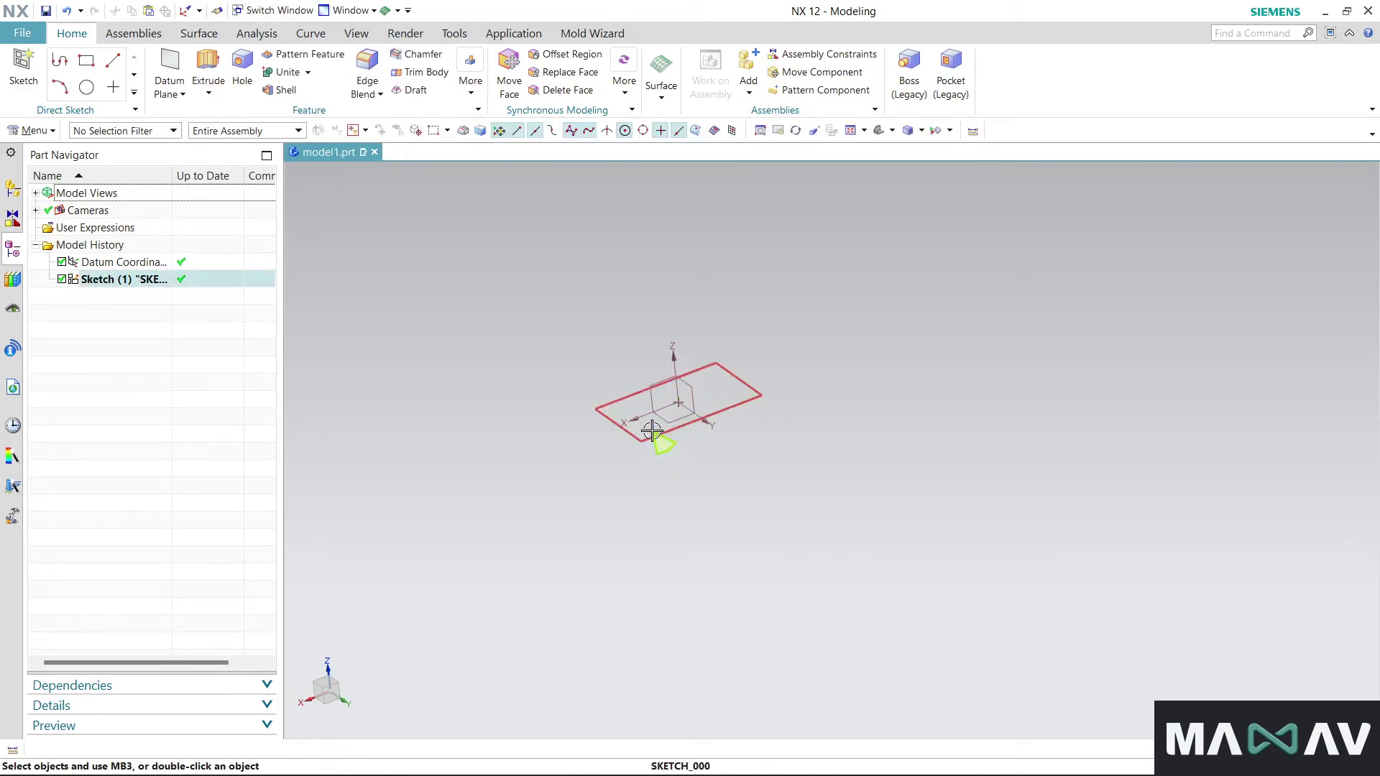
Offset Datum Plane (4) 90 mm above XY, then Datum Plane (5) 90 mm above that
{"action": "scroll", "coordinate": [634, 493], "scroll_direction": "up", "scroll_amount": 3}
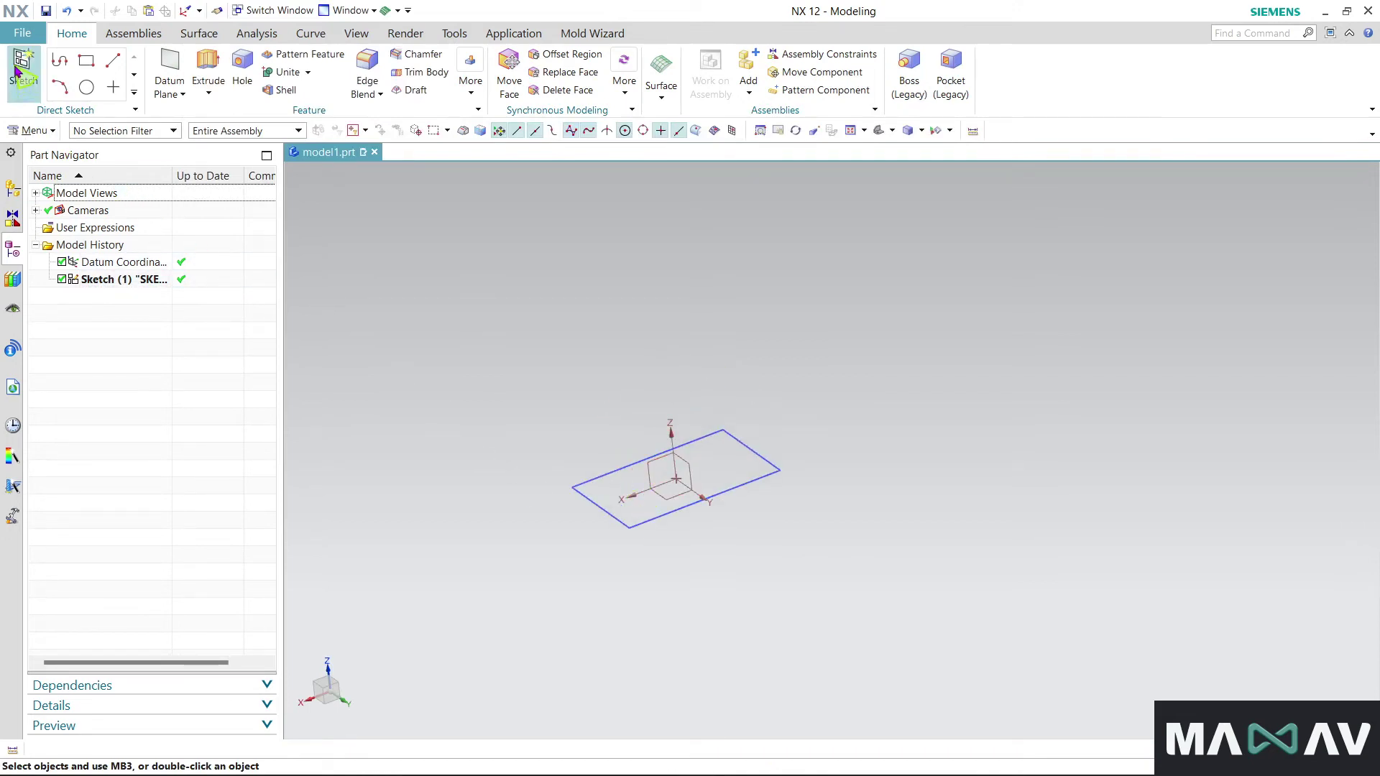
{"action": "left_click", "coordinate": [668, 496]}
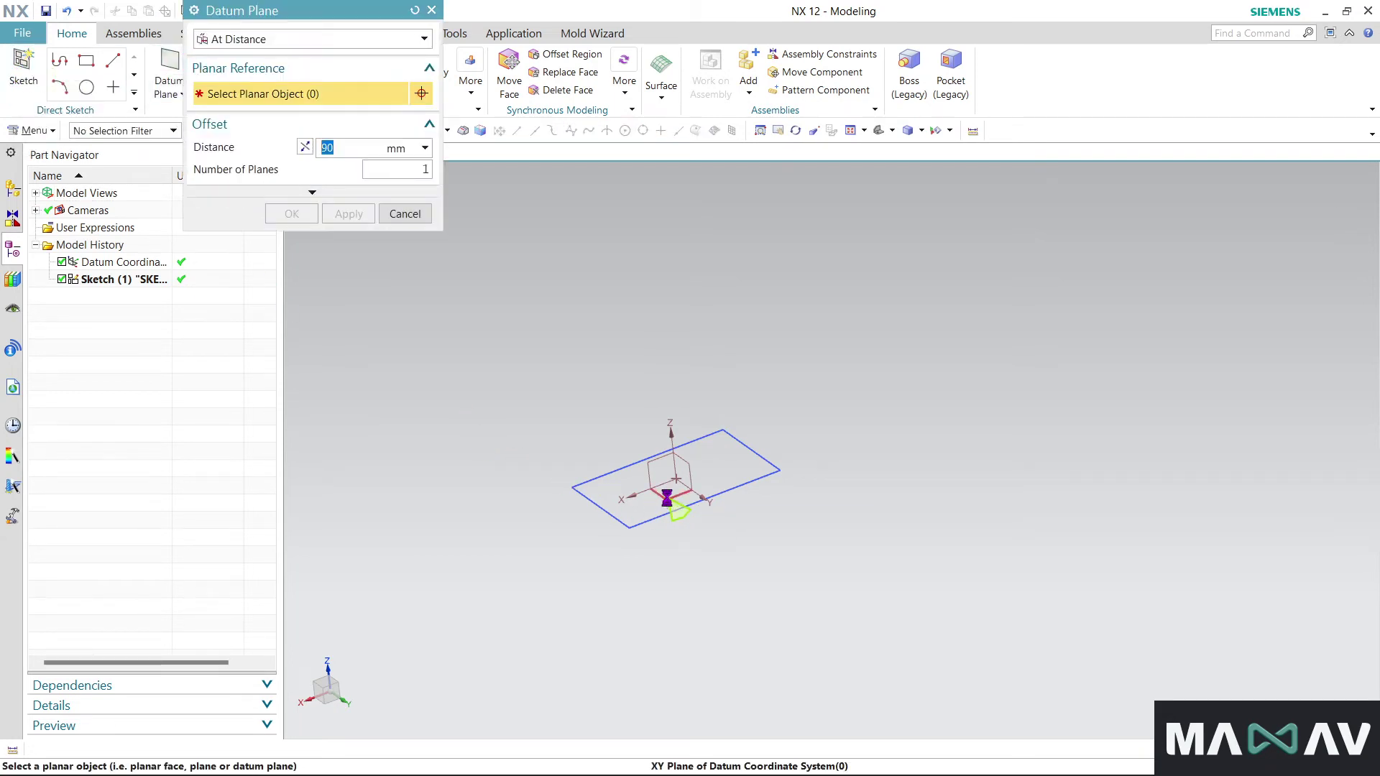
{"action": "left_click", "coordinate": [281, 215]}
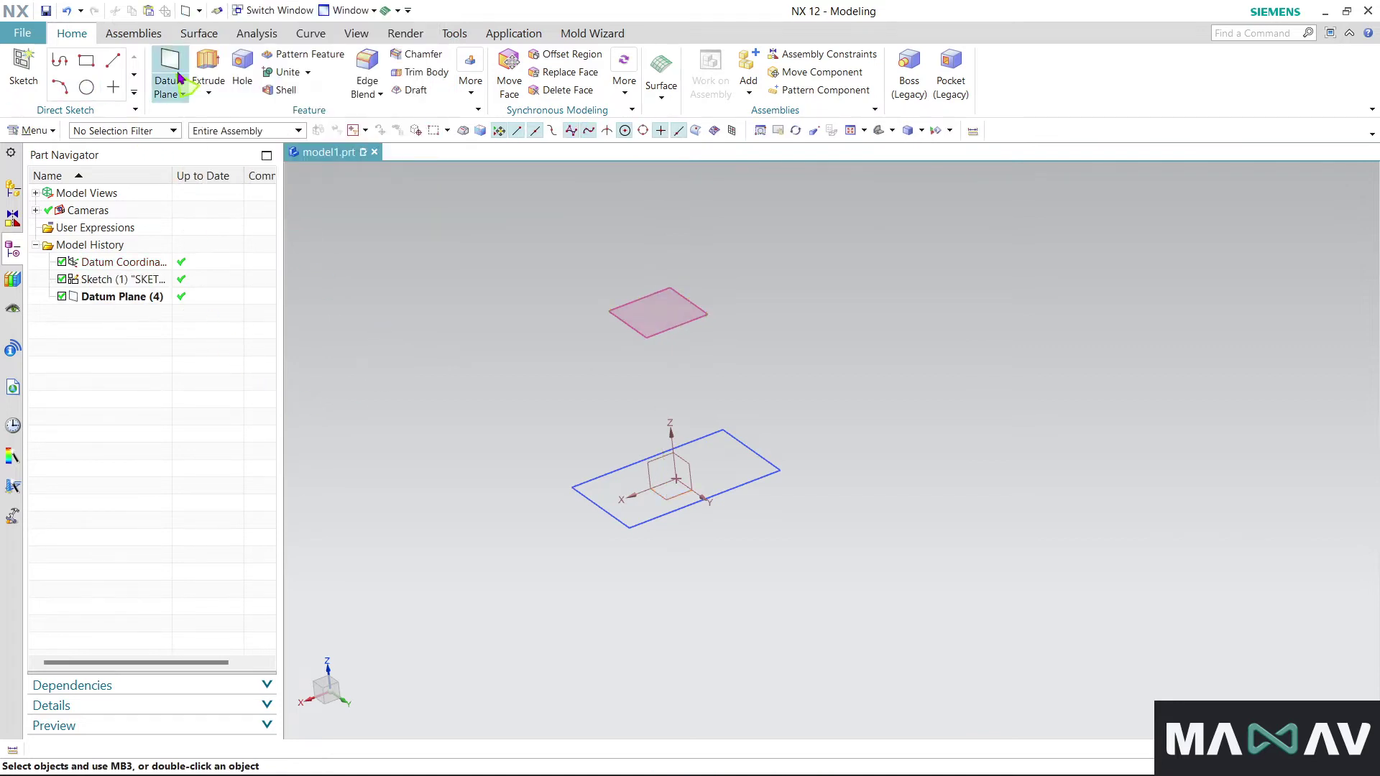
{"action": "left_click", "coordinate": [647, 332]}
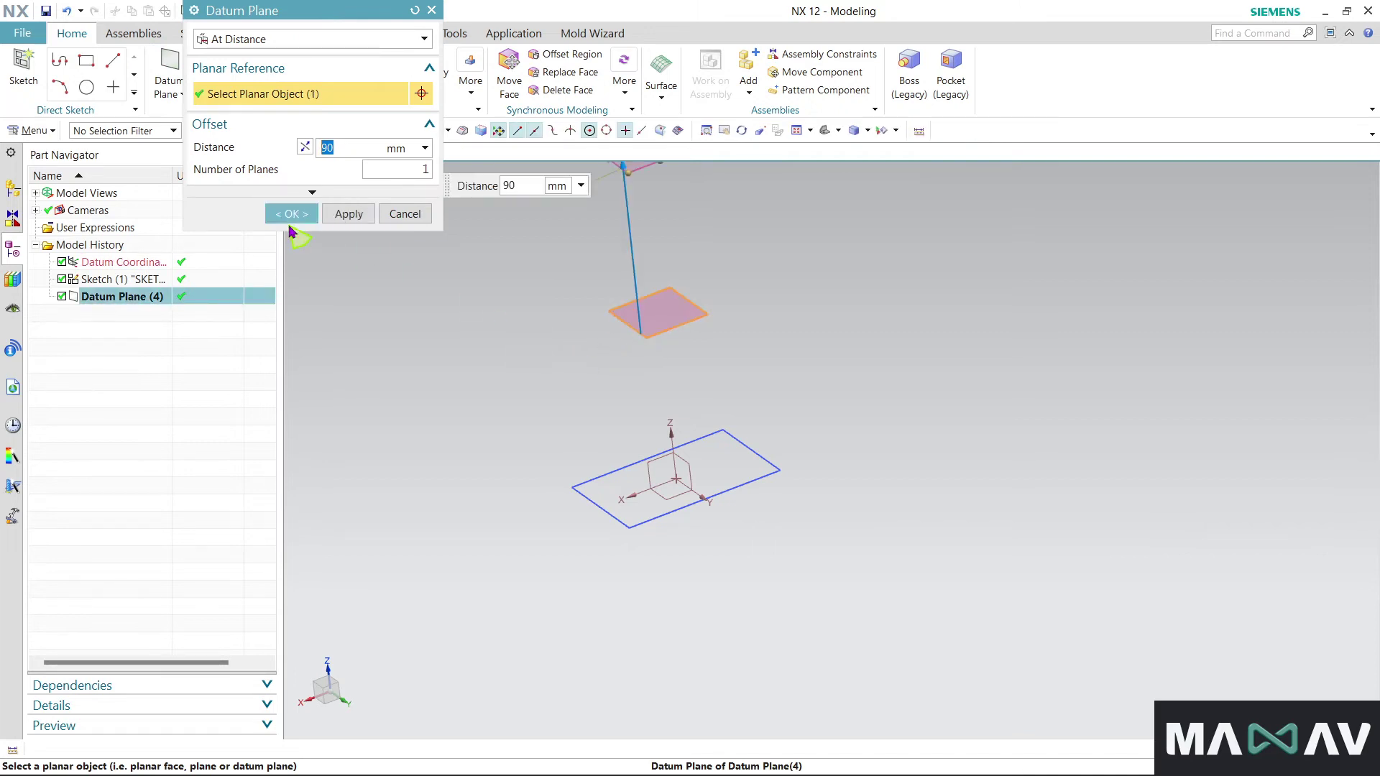
{"action": "left_click", "coordinate": [305, 215]}
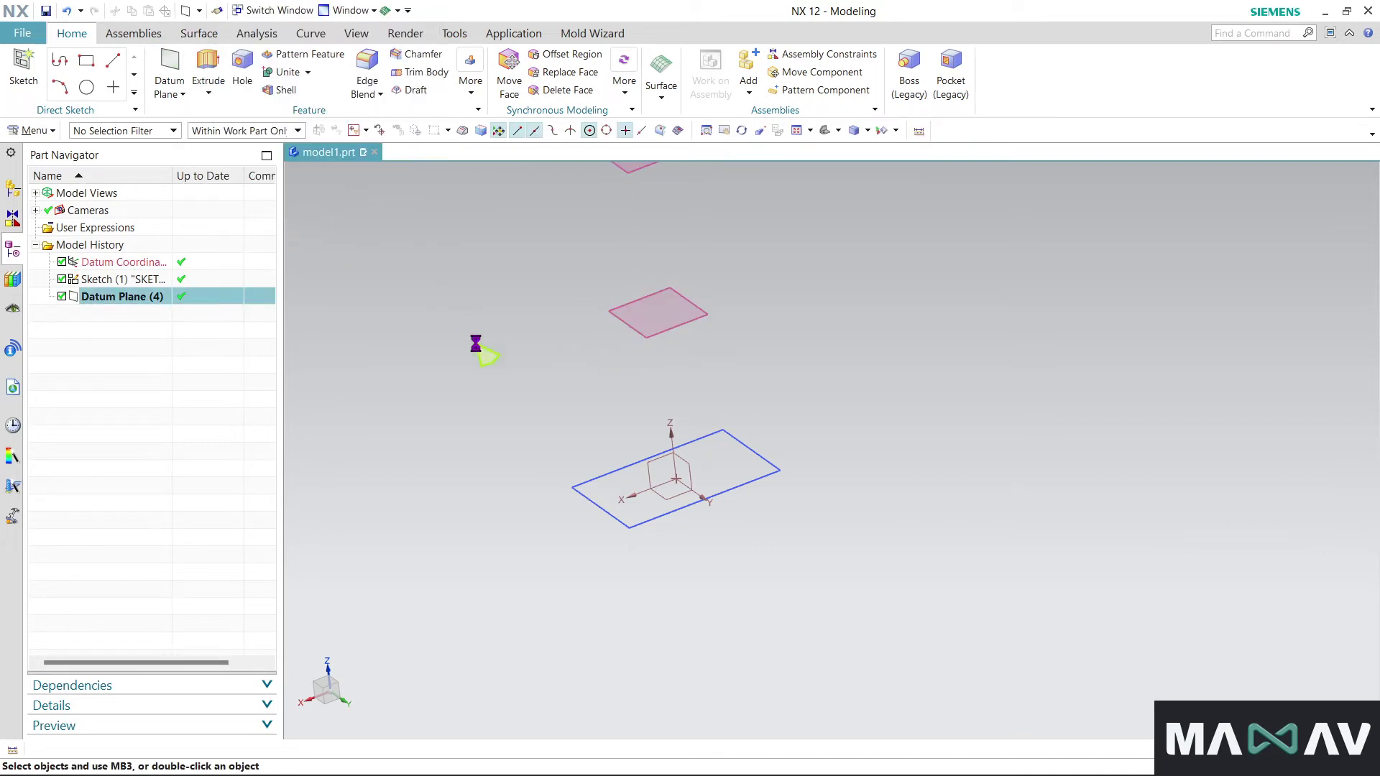
{"action": "scroll", "coordinate": [701, 629], "scroll_direction": "down", "scroll_amount": 2}
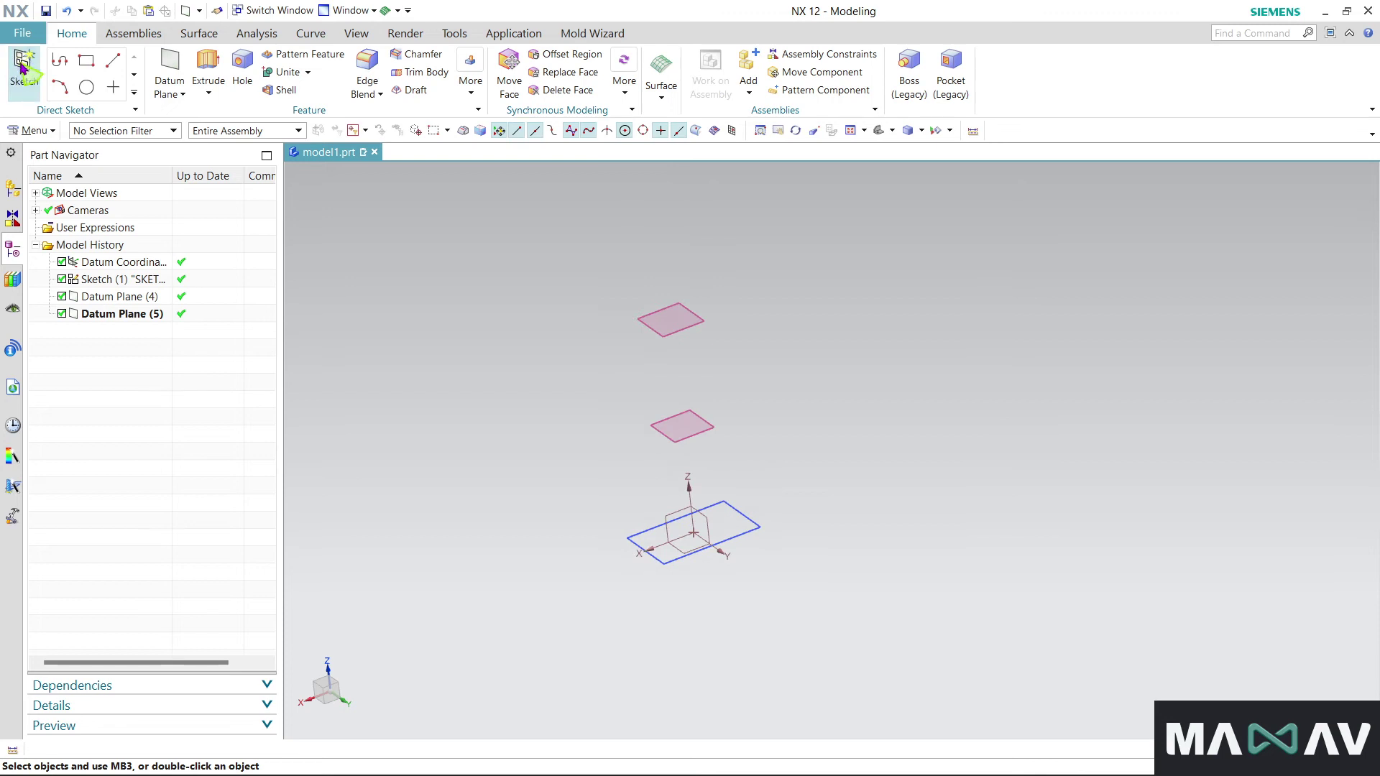
In Sketch (4) on the lower offset plane, draw a 6-sided polygon of radius 50 at the origin
{"action": "left_click", "coordinate": [682, 428]}
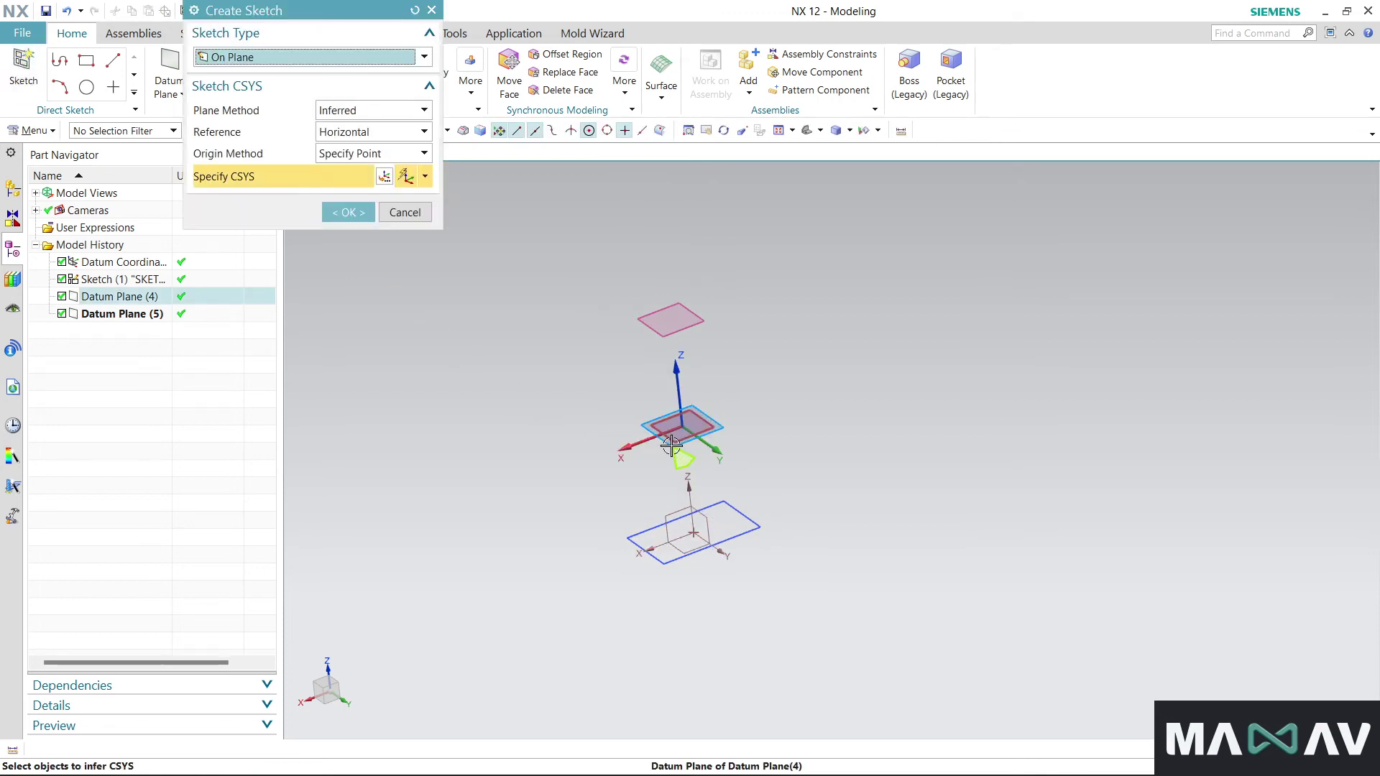
{"action": "left_click", "coordinate": [353, 213]}
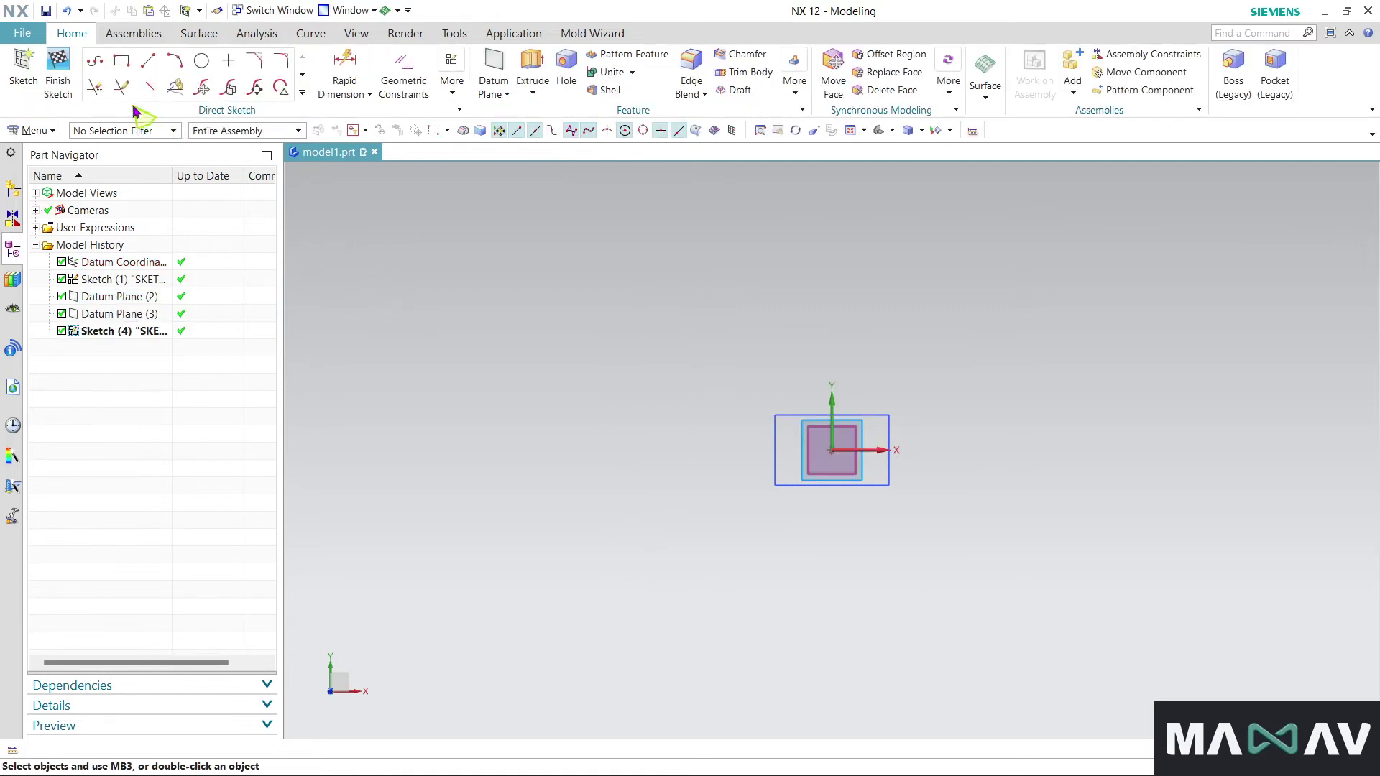
{"action": "left_click", "coordinate": [302, 92]}
{"action": "left_click", "coordinate": [133, 194]}
{"action": "left_click", "coordinate": [831, 453]}
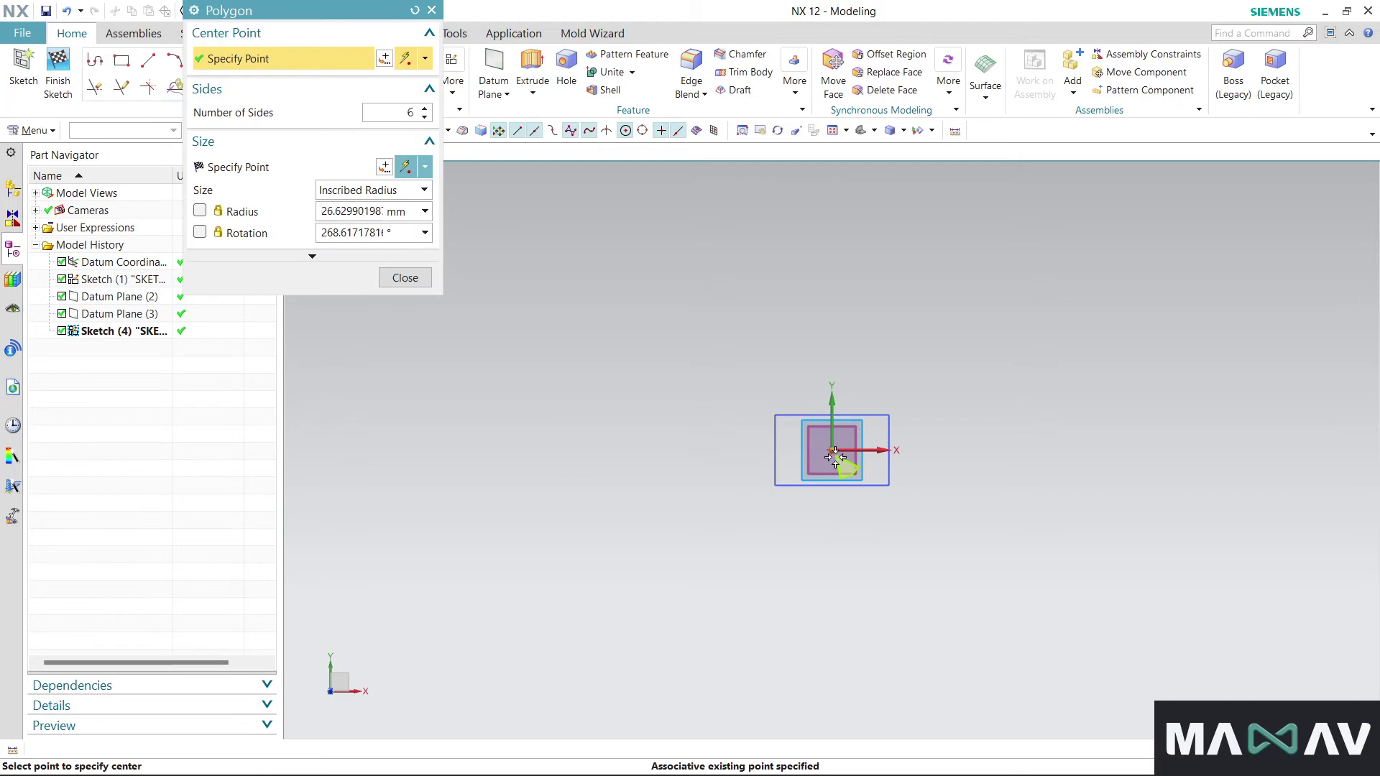
{"action": "type", "text": "50"}
{"action": "key", "text": "Return"}
{"action": "left_click", "coordinate": [404, 278]}
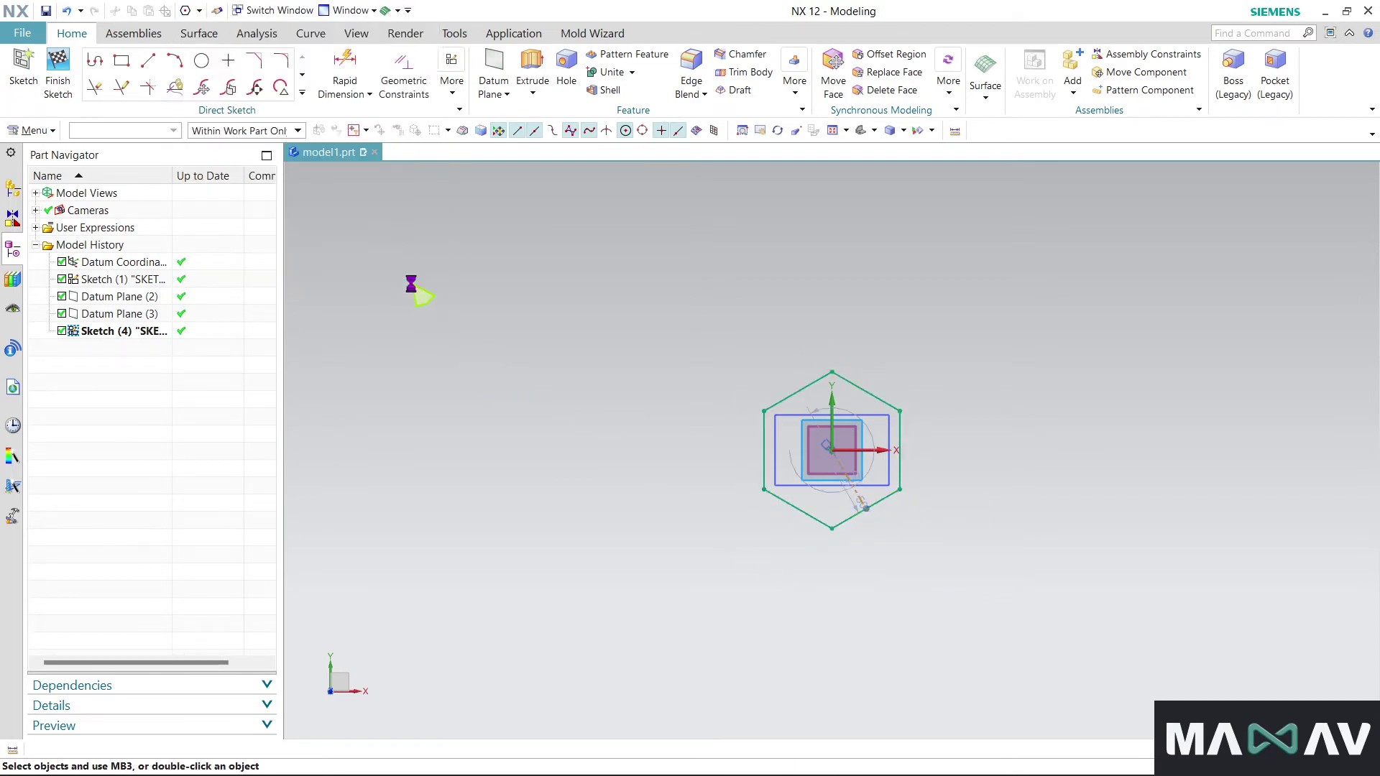
{"action": "left_click", "coordinate": [201, 65]}
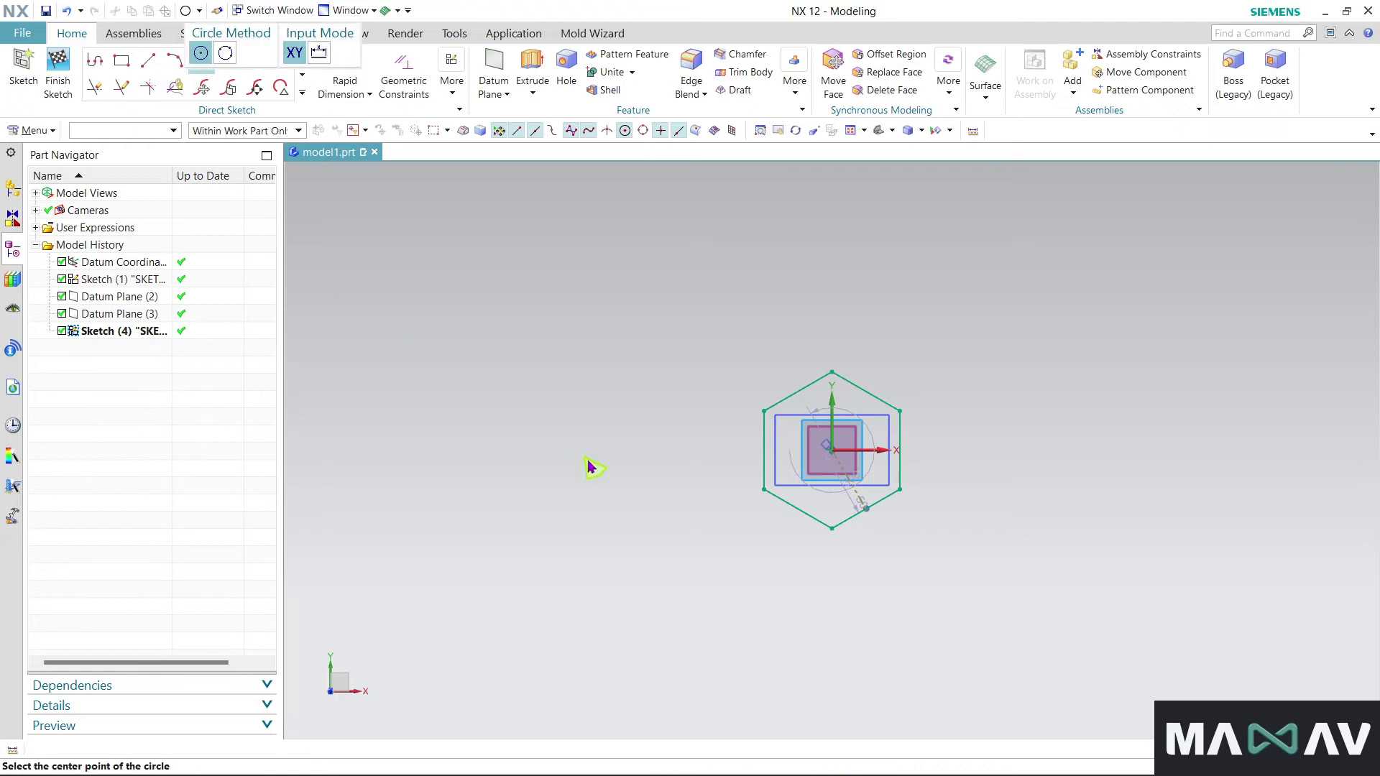
{"action": "left_click", "coordinate": [355, 11]}
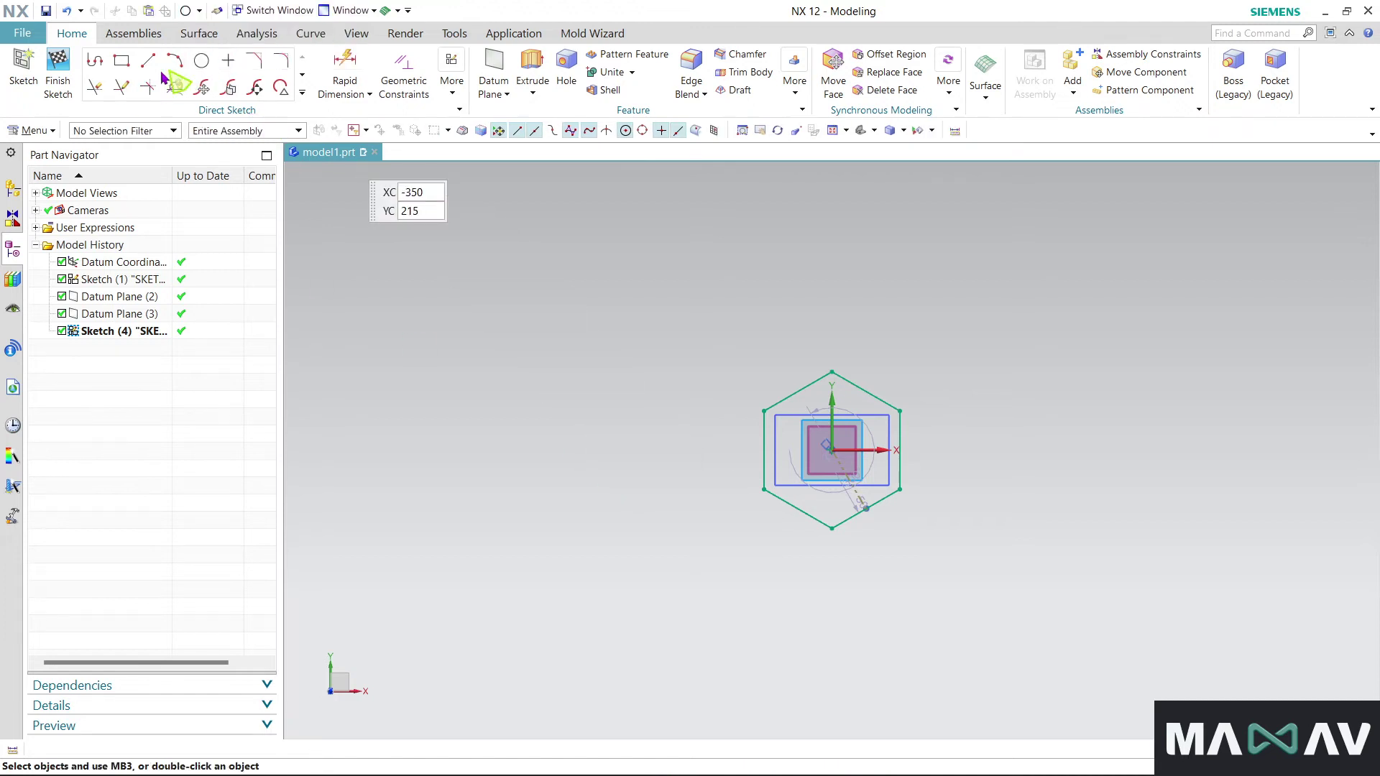
{"action": "left_click", "coordinate": [52, 68]}
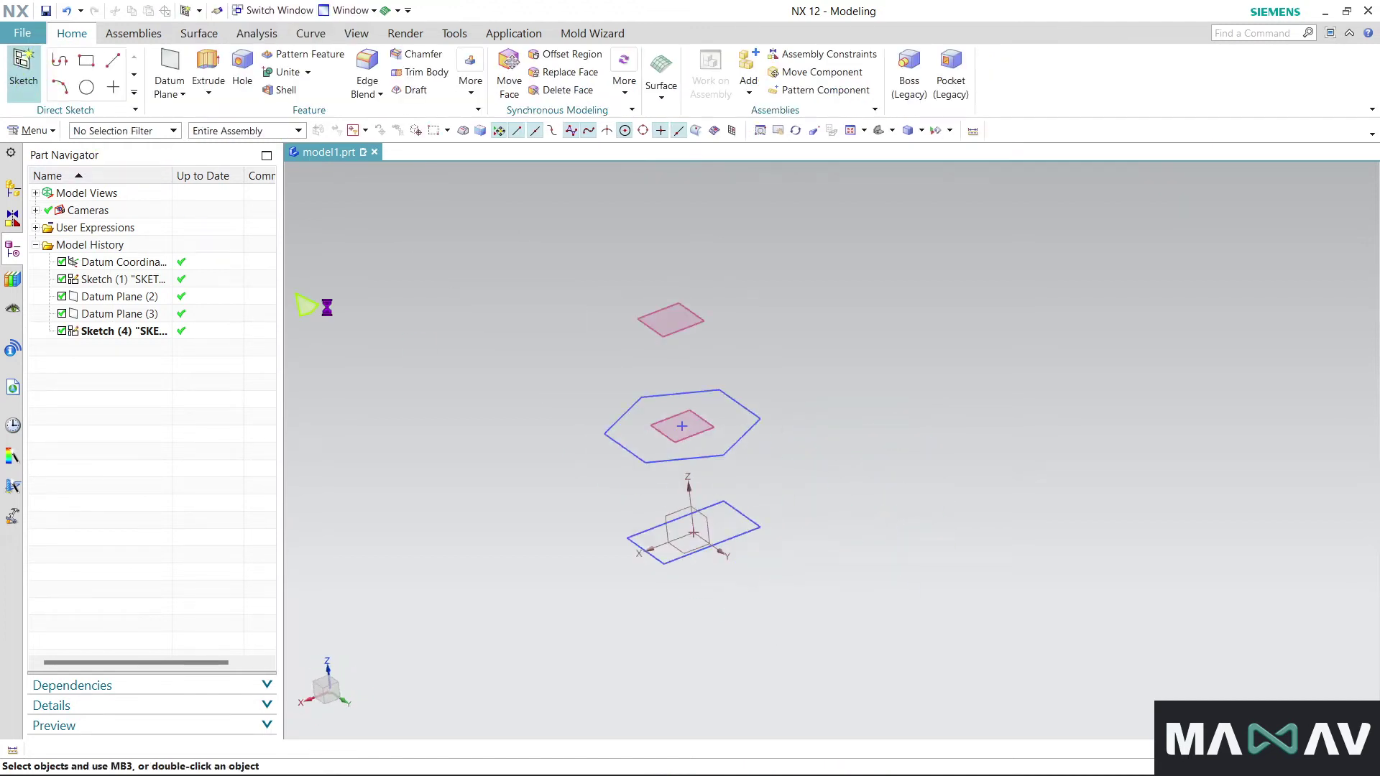
Sketch an origin-centred circle on the upper datum plane as Sketch (5)
{"action": "left_click", "coordinate": [640, 318]}
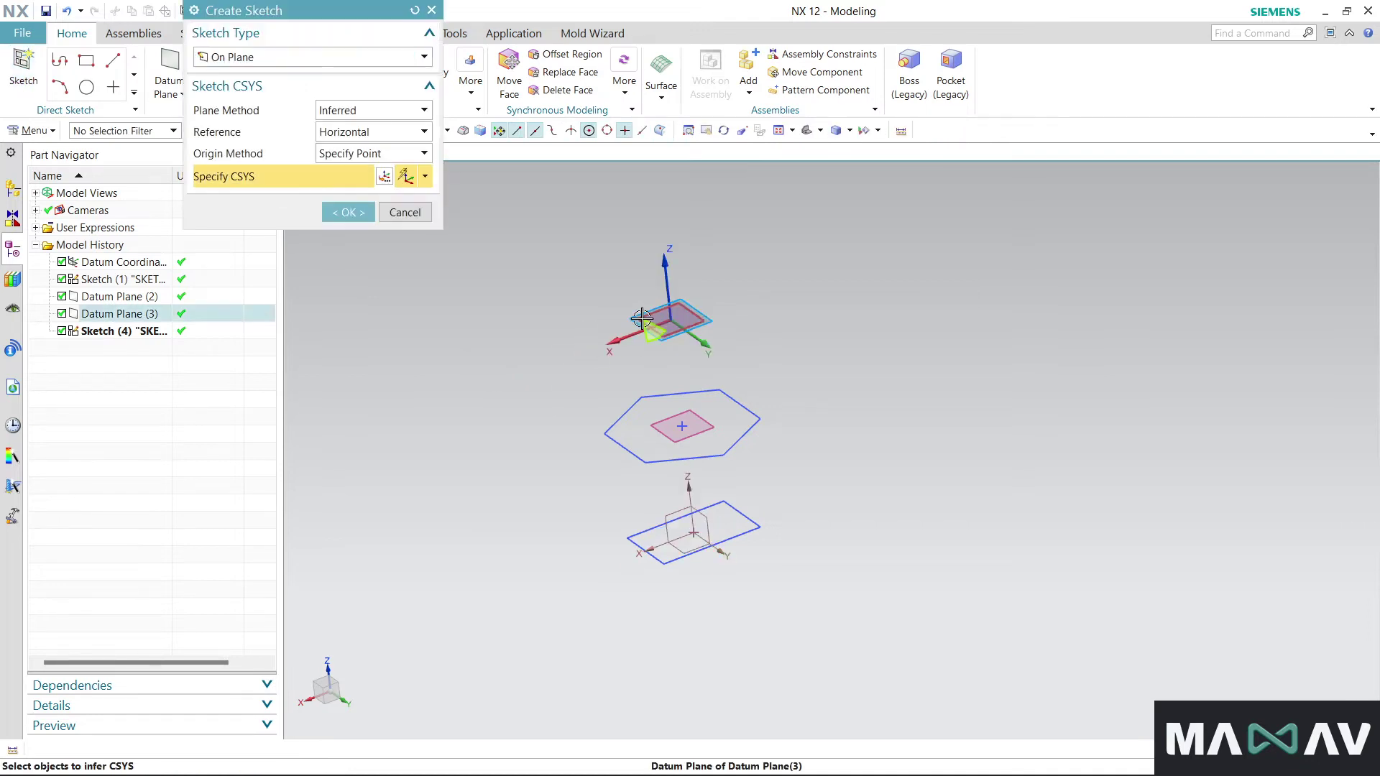
{"action": "left_click", "coordinate": [348, 213]}
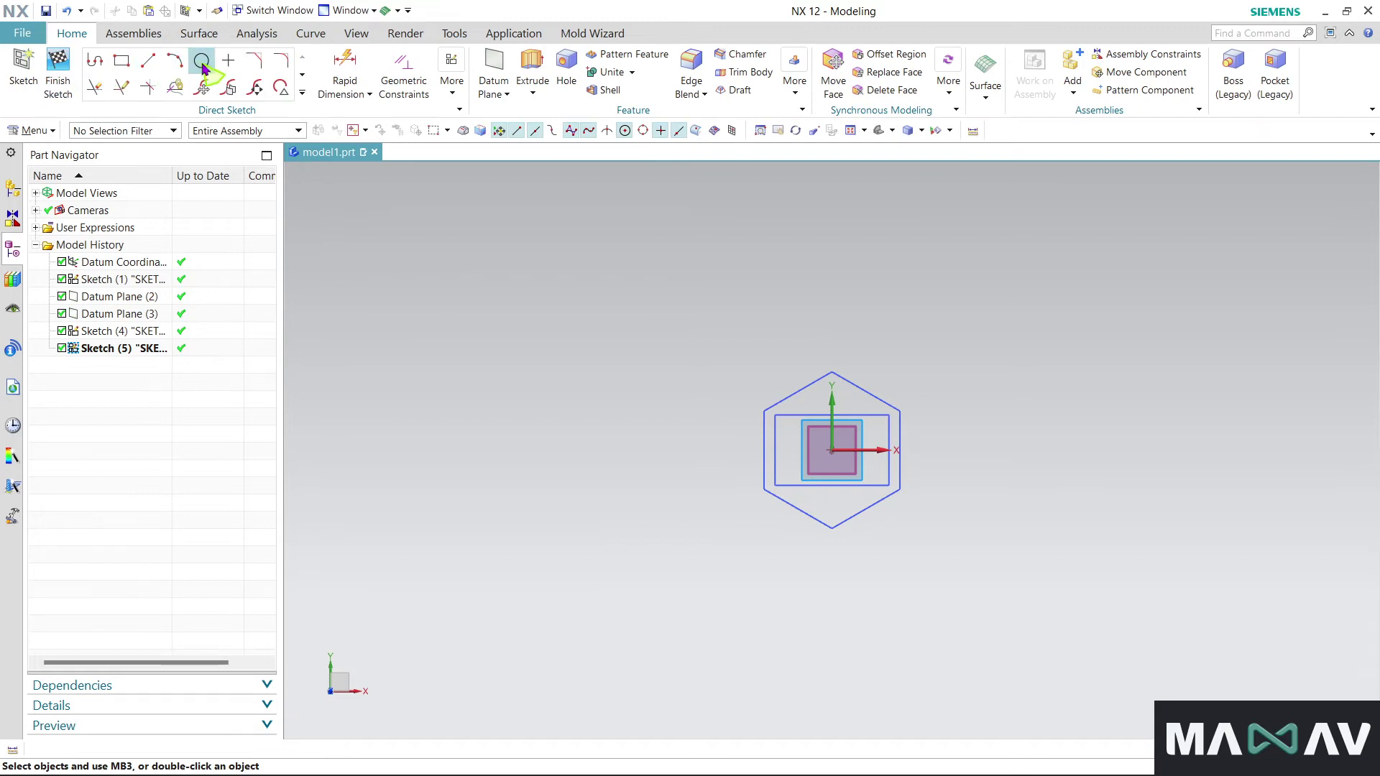
{"action": "left_click", "coordinate": [201, 60]}
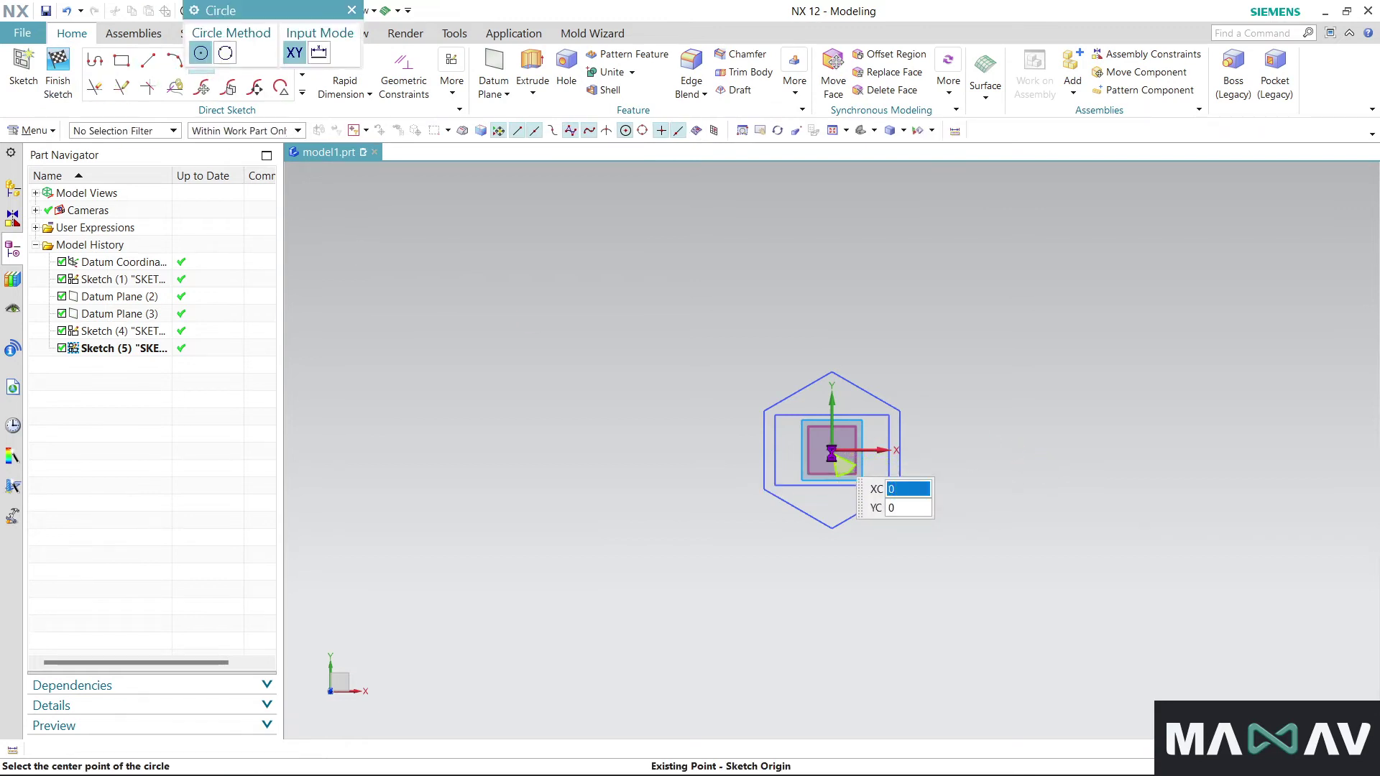
{"action": "left_click", "coordinate": [832, 454]}
{"action": "left_click", "coordinate": [854, 498]}
{"action": "left_click", "coordinate": [352, 10]}
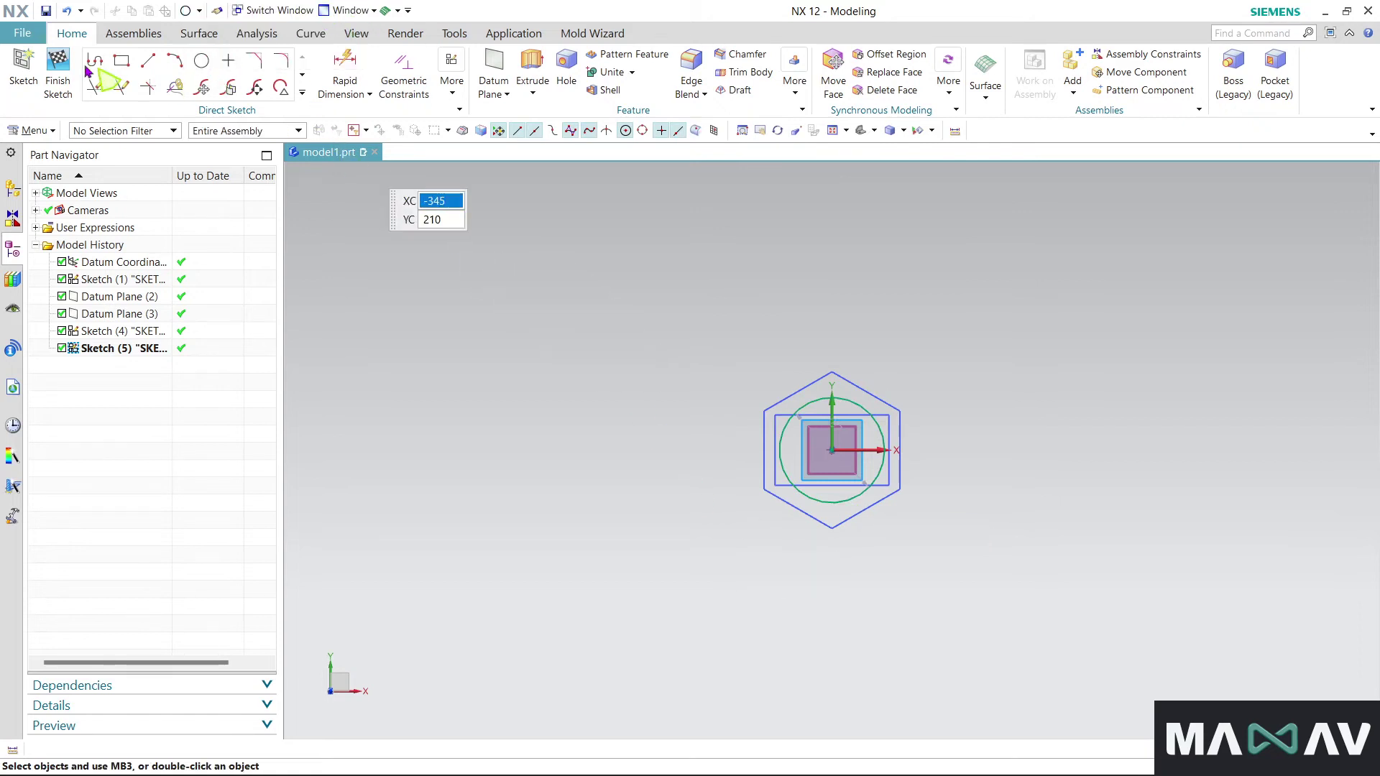
{"action": "left_click", "coordinate": [58, 72]}
Rotate the view side-on and start a Swept feature
{"action": "mouse_move", "coordinate": [499, 503]}
{"action": "middle_mouse_down"}
{"action": "mouse_move", "coordinate": [449, 489]}
{"action": "mouse_move", "coordinate": [460, 496]}
{"action": "middle_mouse_up"}
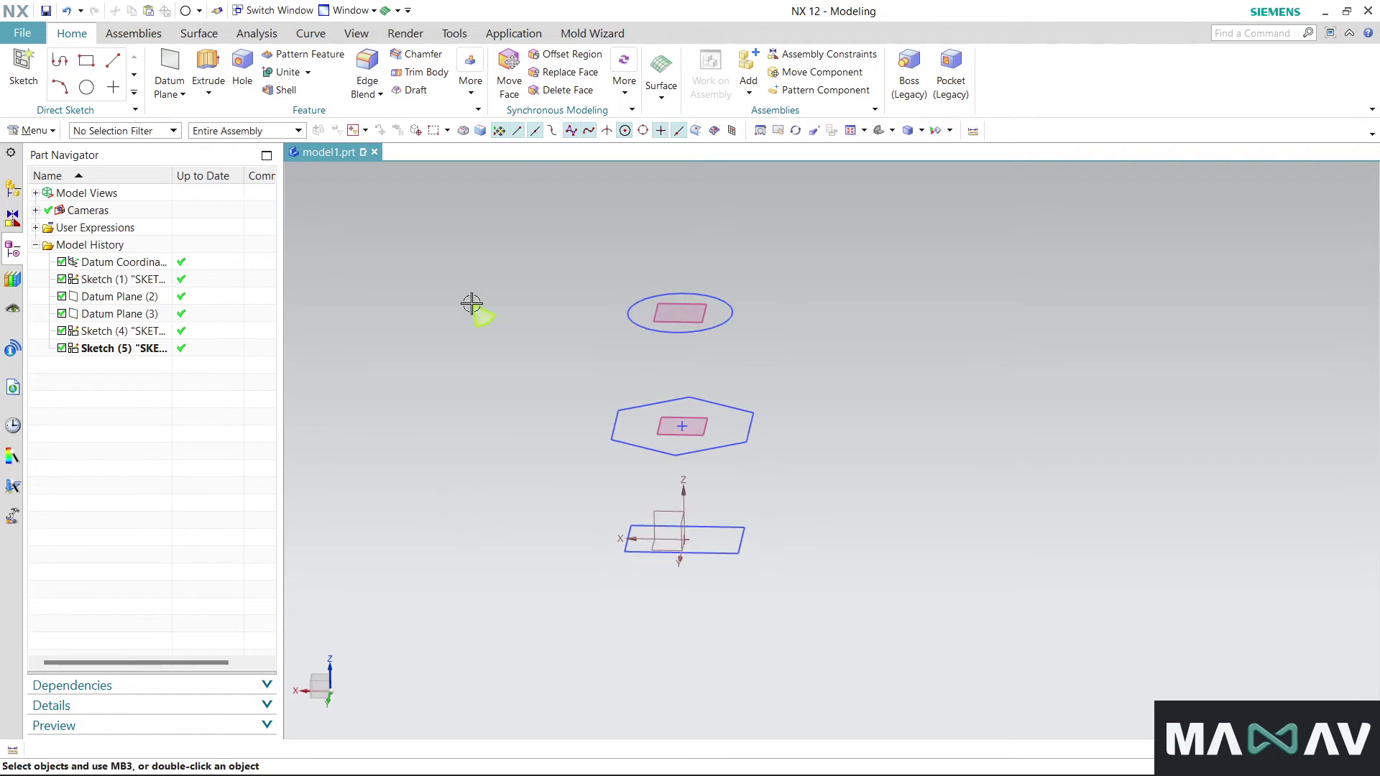
{"action": "left_click", "coordinate": [660, 85]}
{"action": "left_click", "coordinate": [733, 145]}
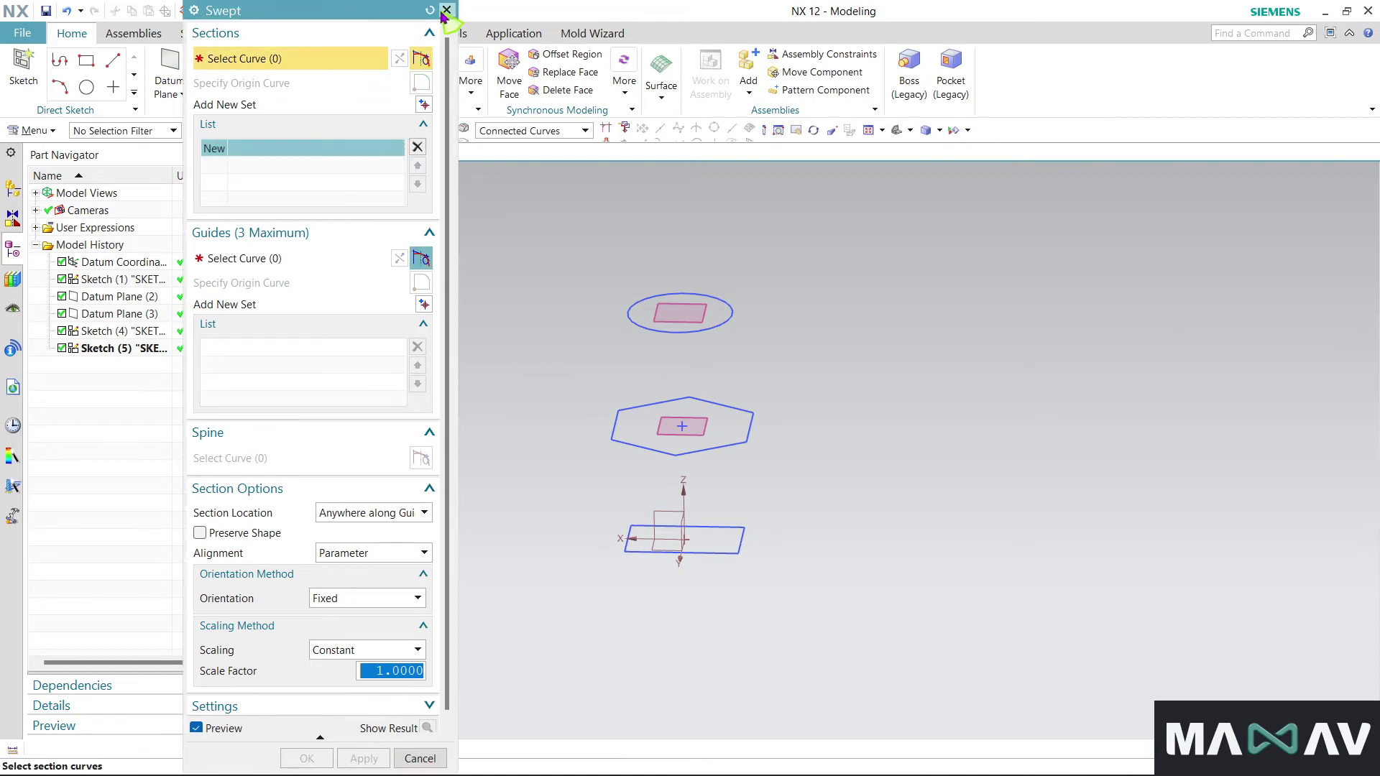
Cancel the sweep and sketch a vertical 180 mm line up from the origin on the XZ plane
{"action": "left_click", "coordinate": [447, 10]}
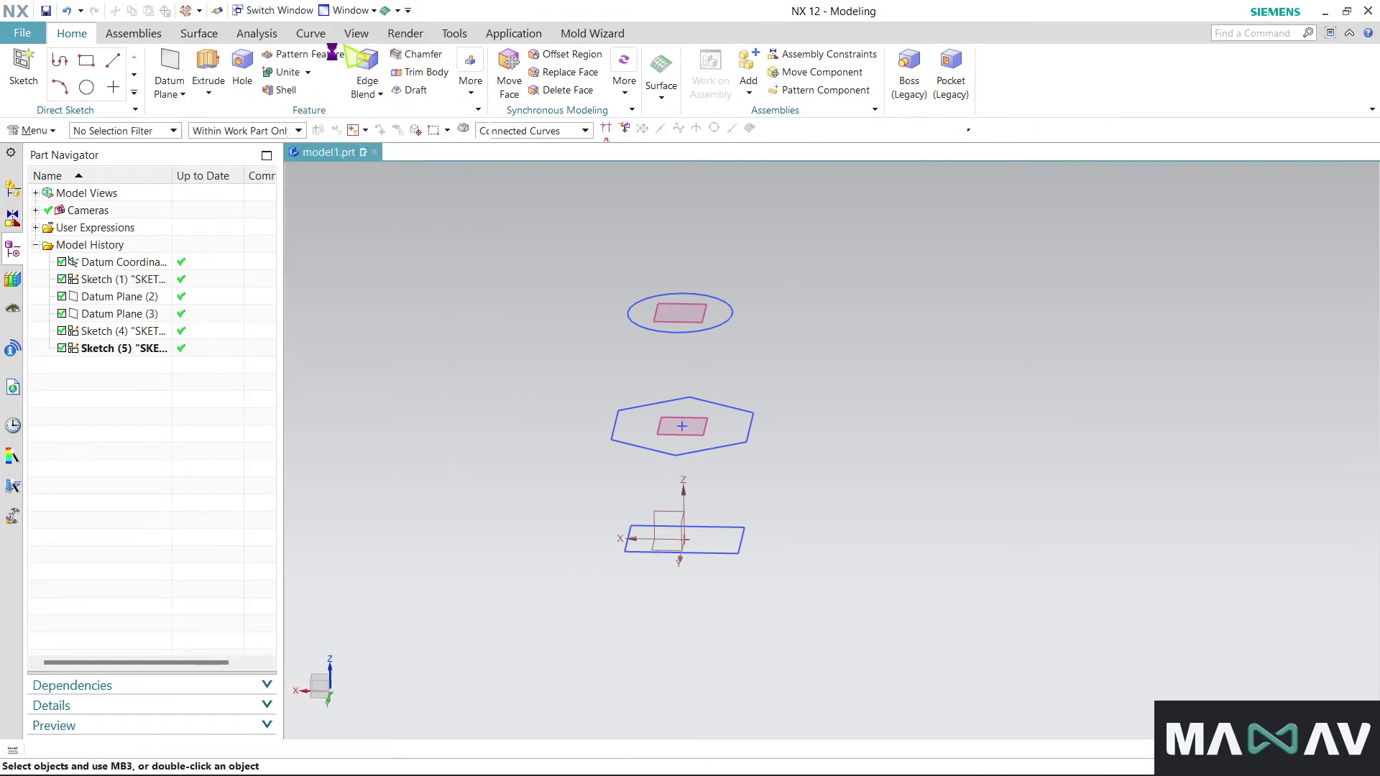
{"action": "left_click", "coordinate": [21, 73]}
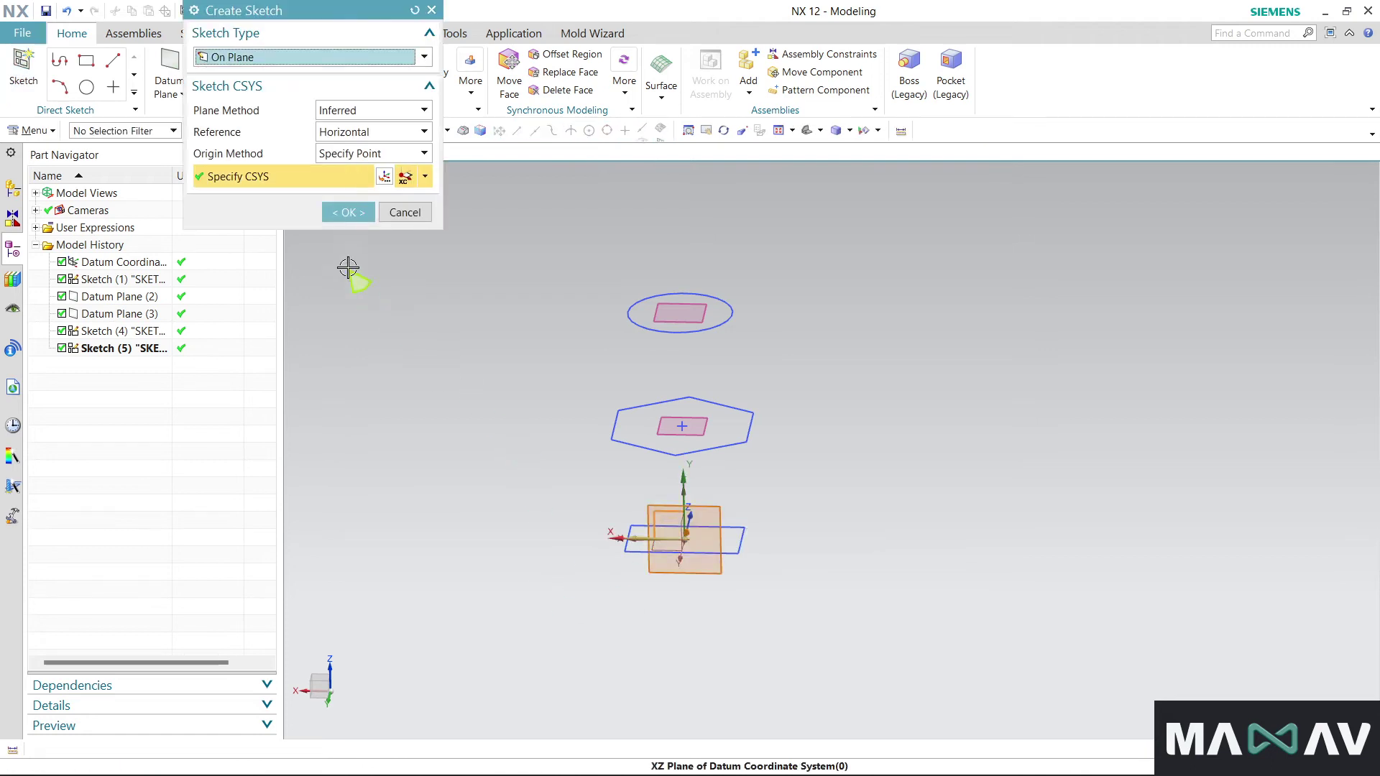
{"action": "left_click", "coordinate": [351, 213]}
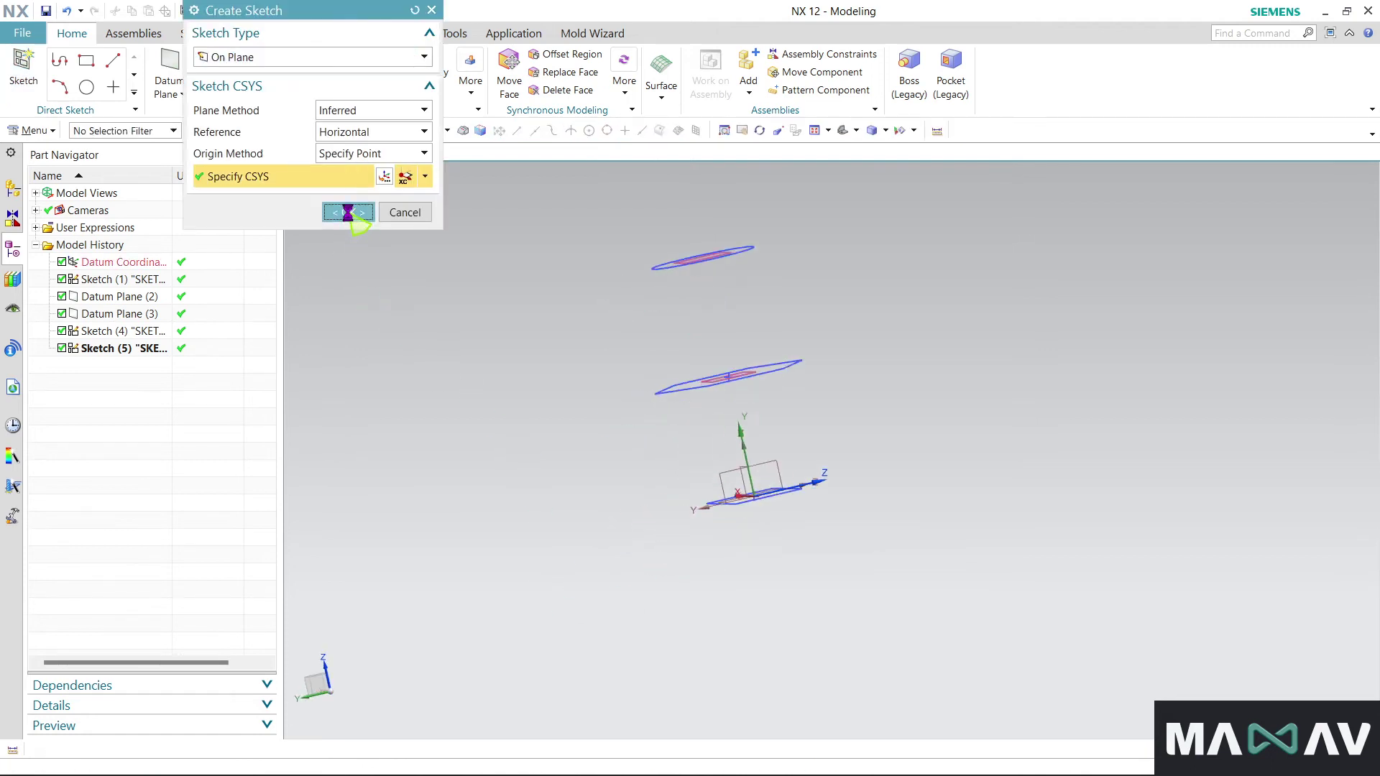
{"action": "left_click", "coordinate": [122, 60]}
{"action": "key", "text": "Escape"}
{"action": "key", "text": "l"}
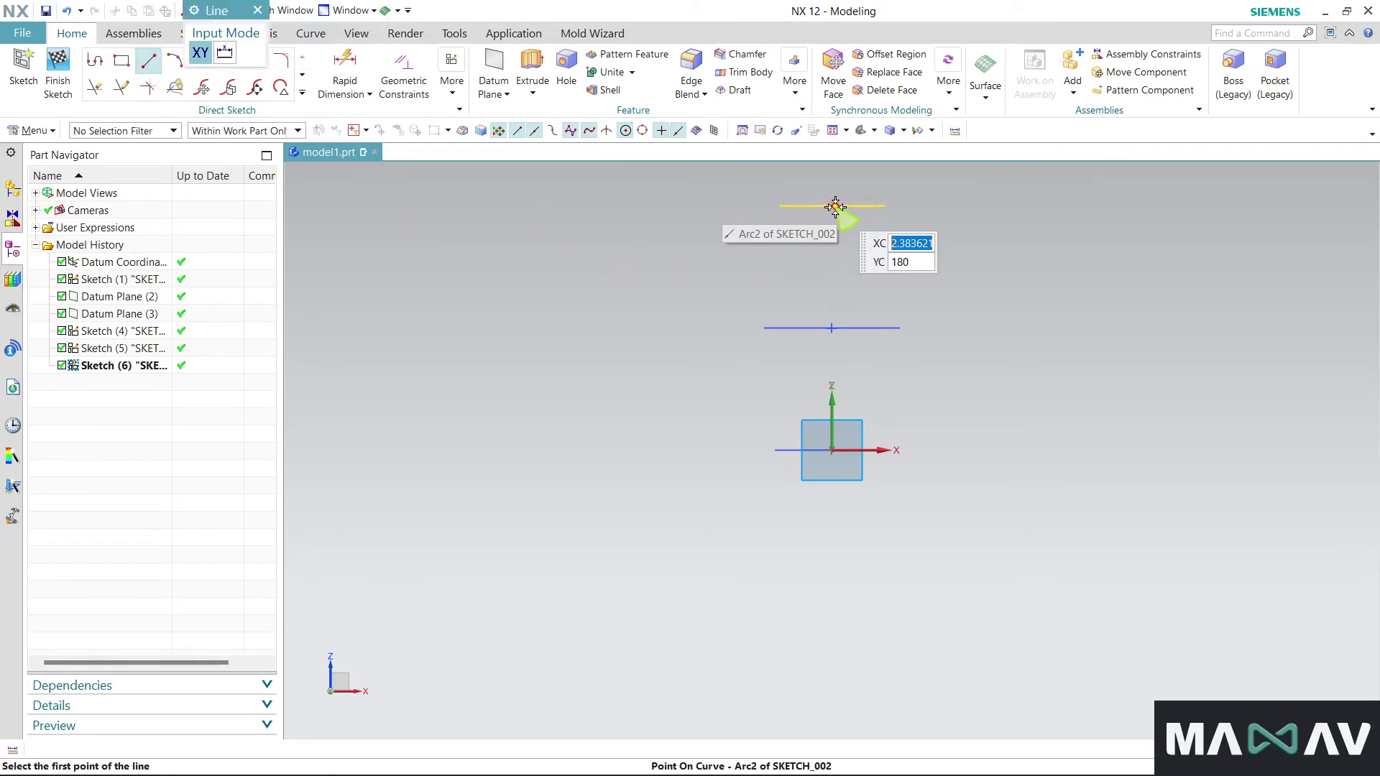
{"action": "left_click", "coordinate": [834, 450]}
{"action": "left_click", "coordinate": [832, 186]}
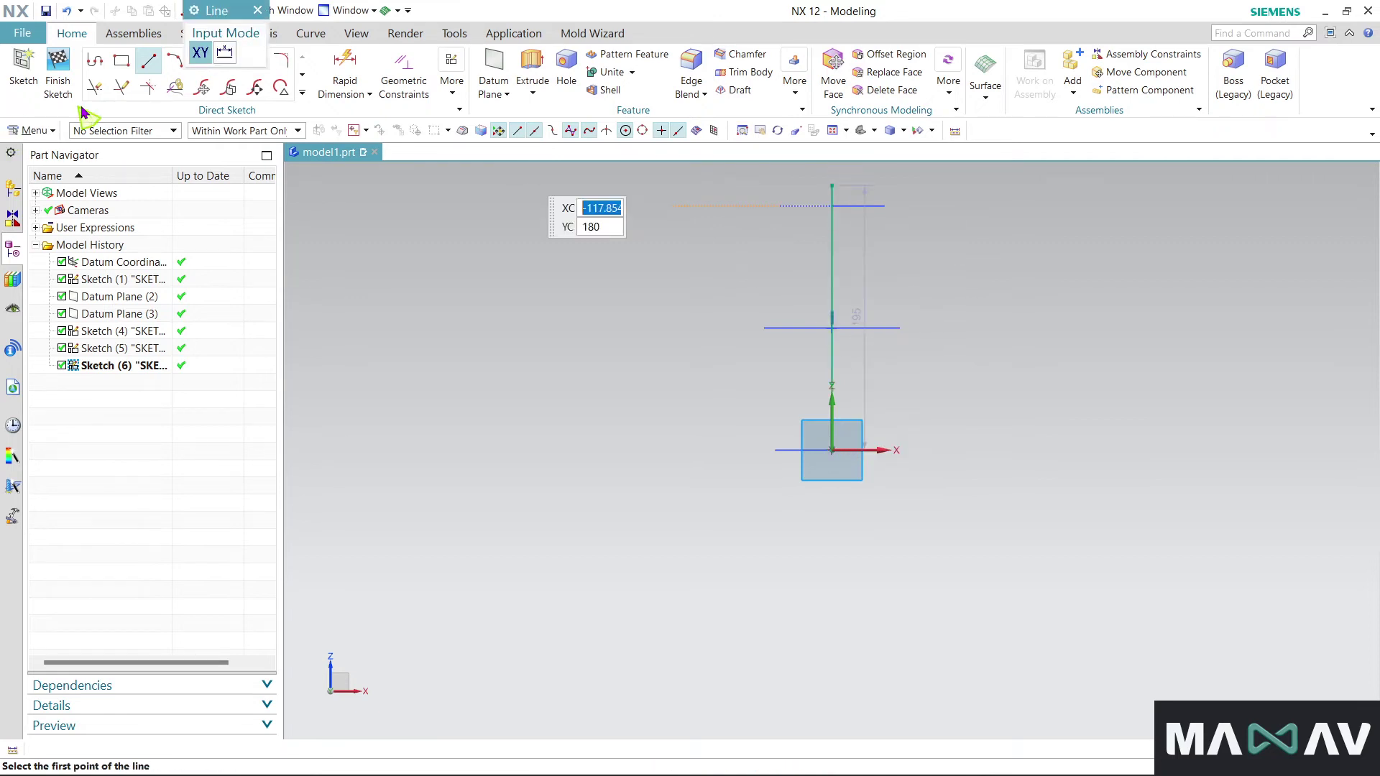
{"action": "left_click", "coordinate": [257, 10]}
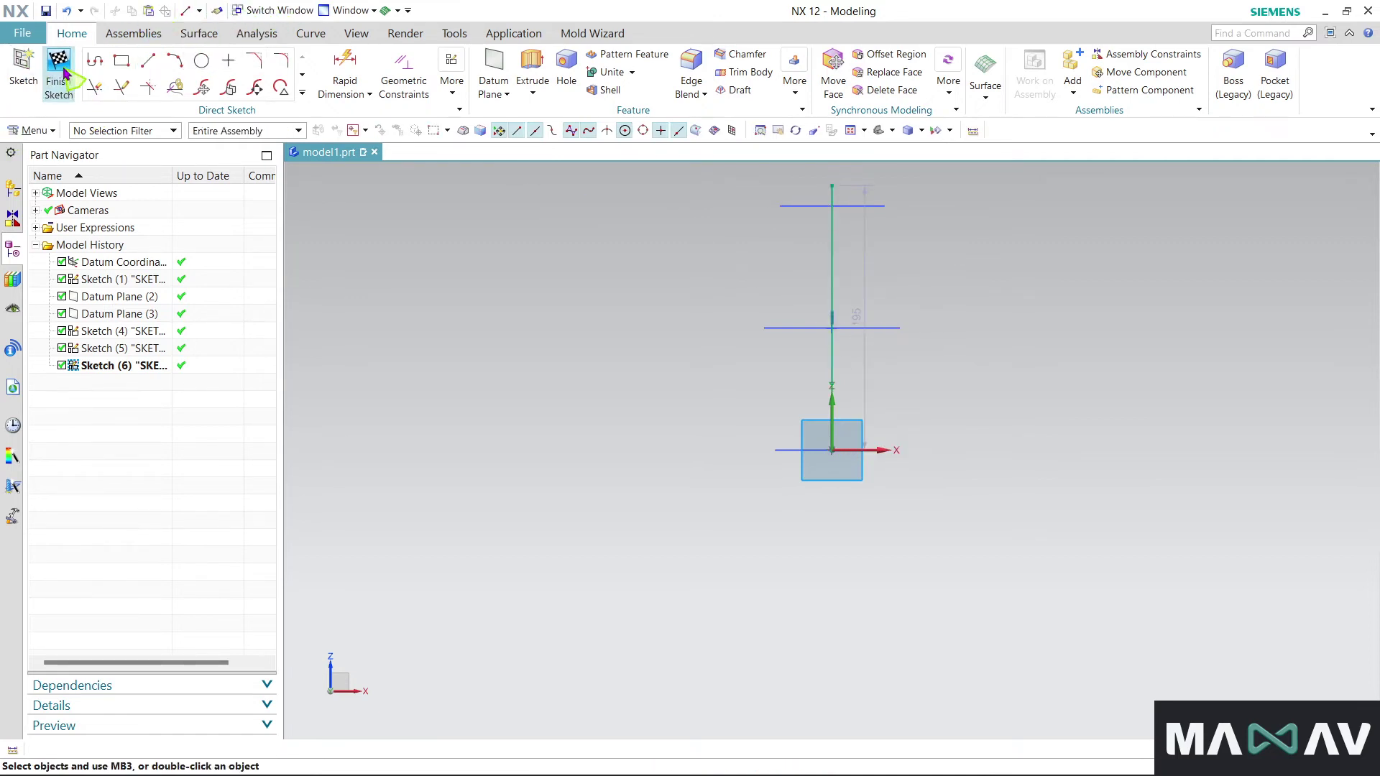
{"action": "left_click", "coordinate": [58, 72]}
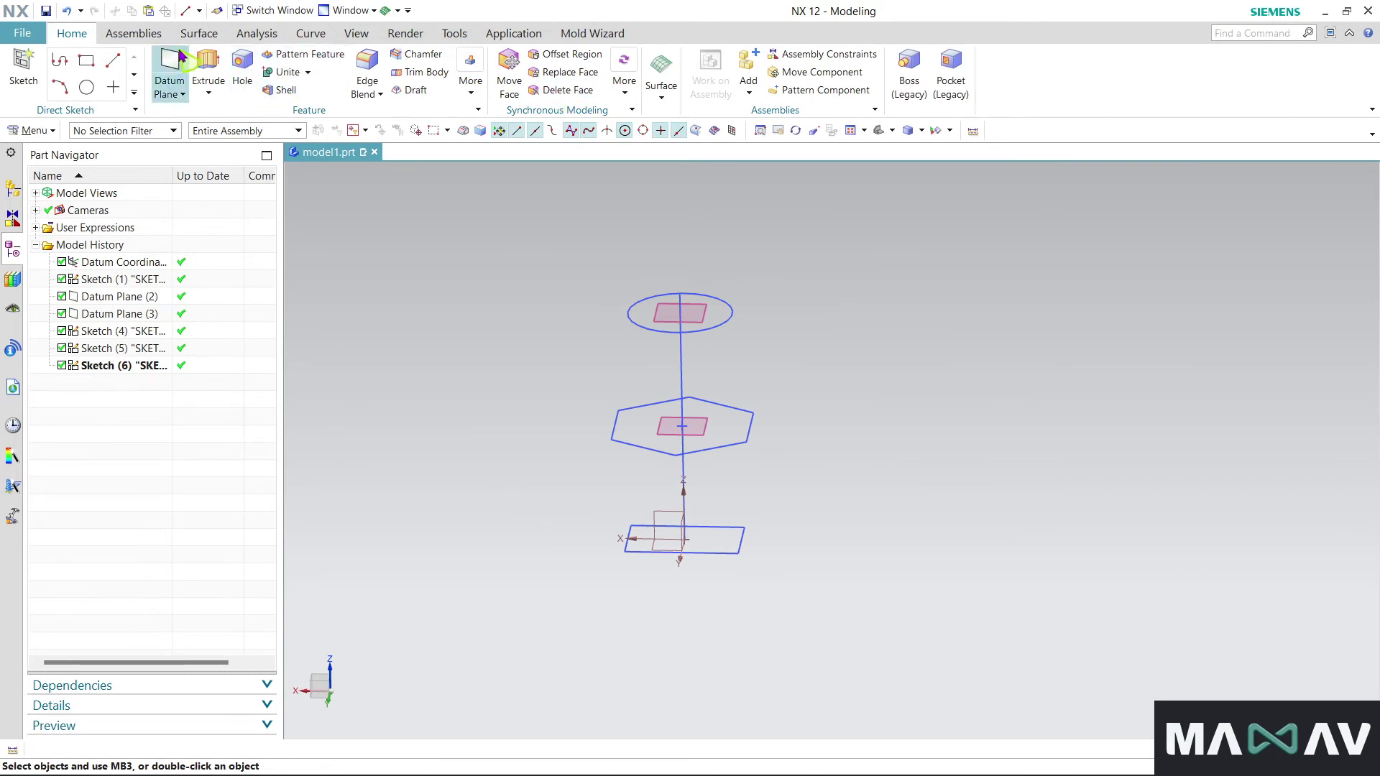
Add the square, hexagon and top circle as three separate sweep section sets
{"action": "left_click", "coordinate": [198, 33]}
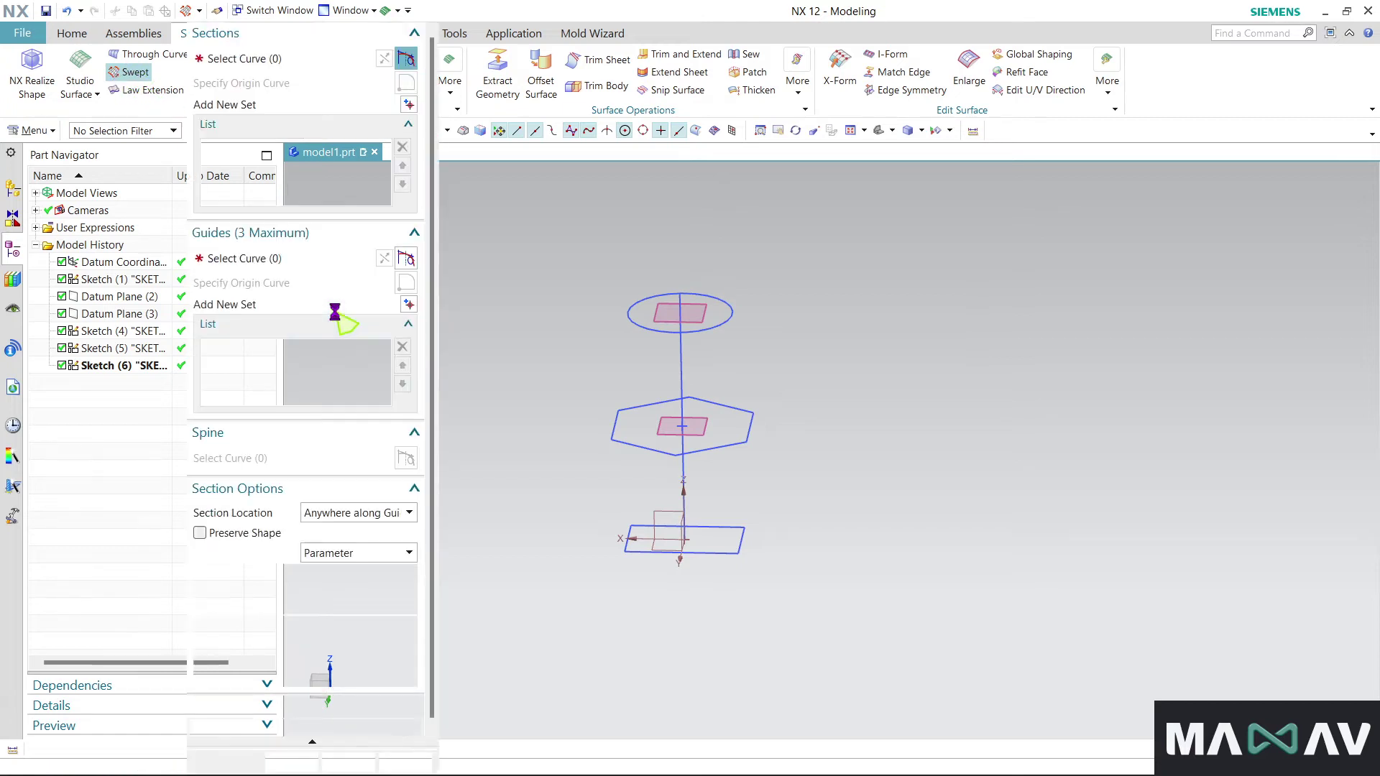
{"action": "left_click", "coordinate": [246, 63]}
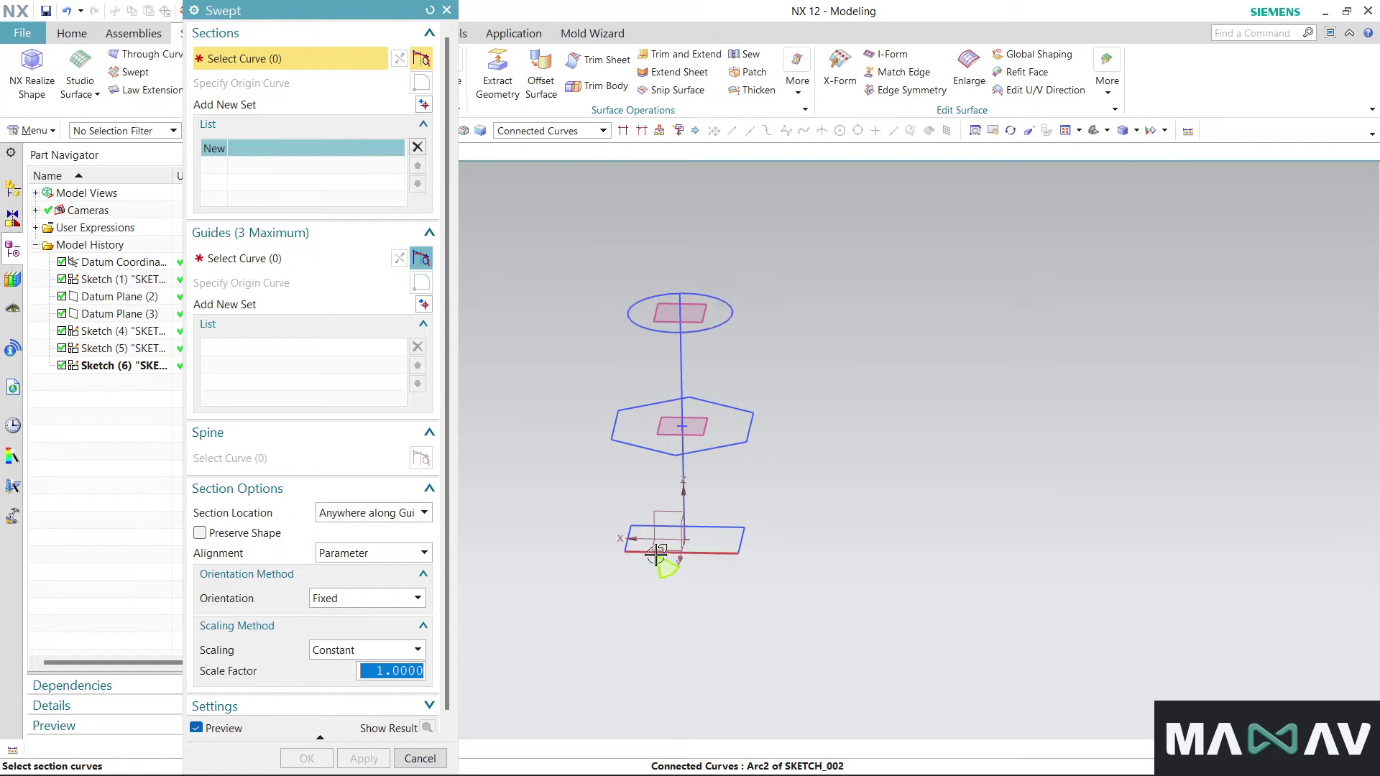
{"action": "left_click", "coordinate": [709, 551]}
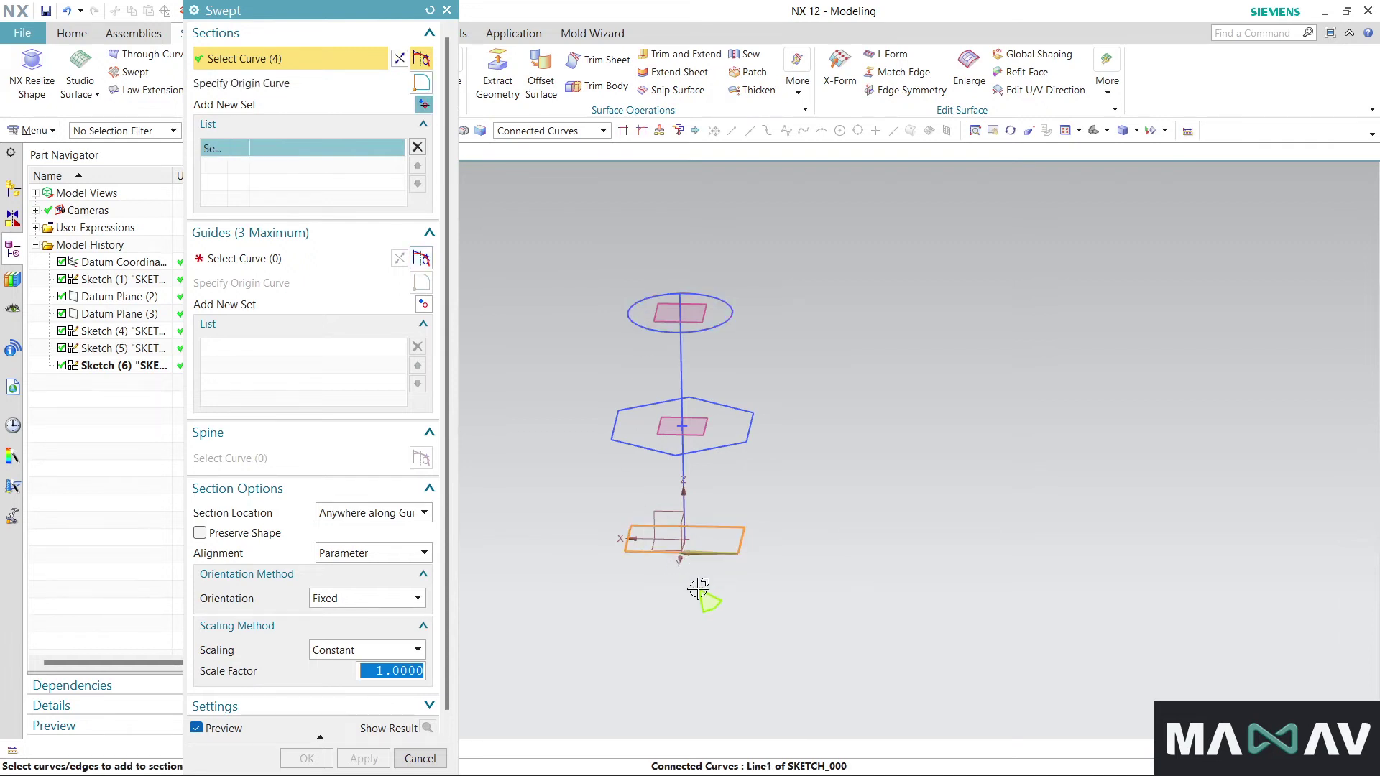
{"action": "left_click", "coordinate": [310, 265]}
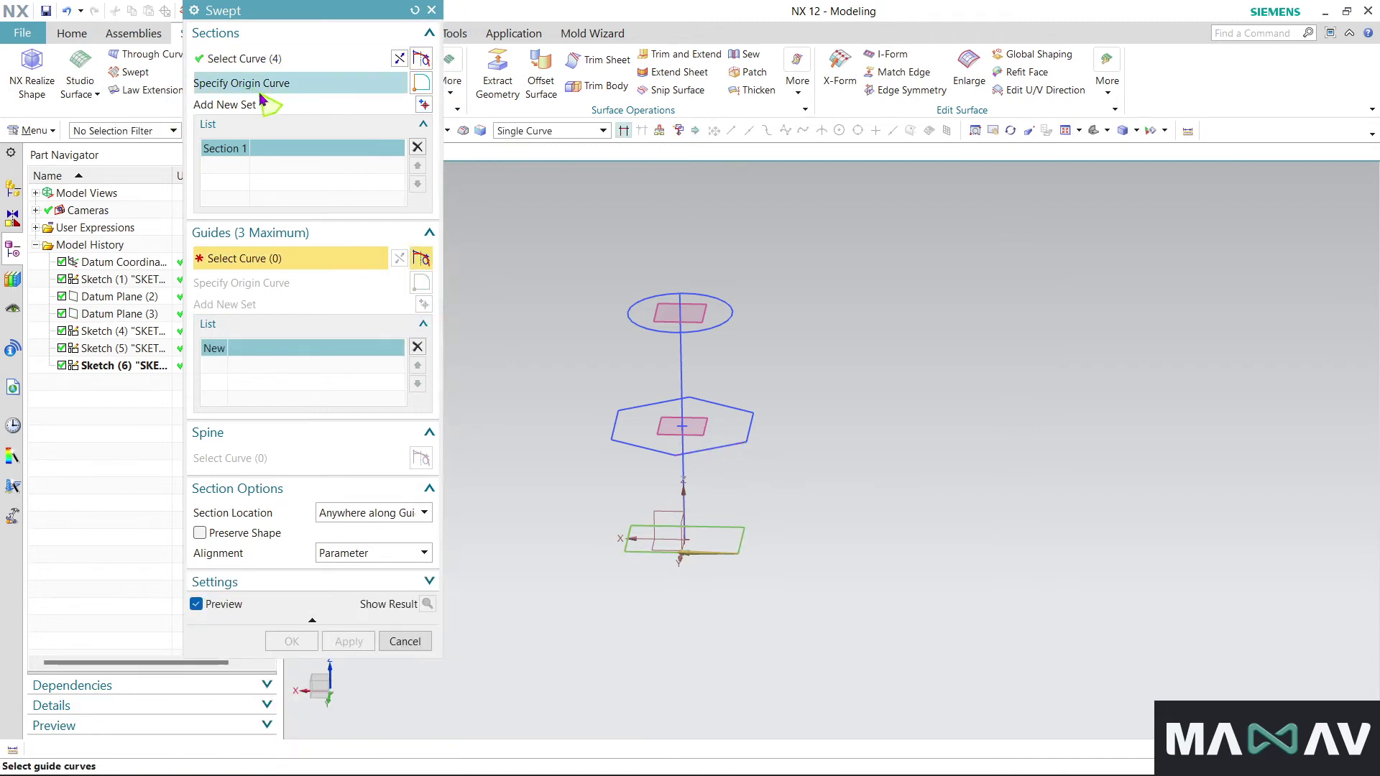
{"action": "left_click", "coordinate": [424, 105]}
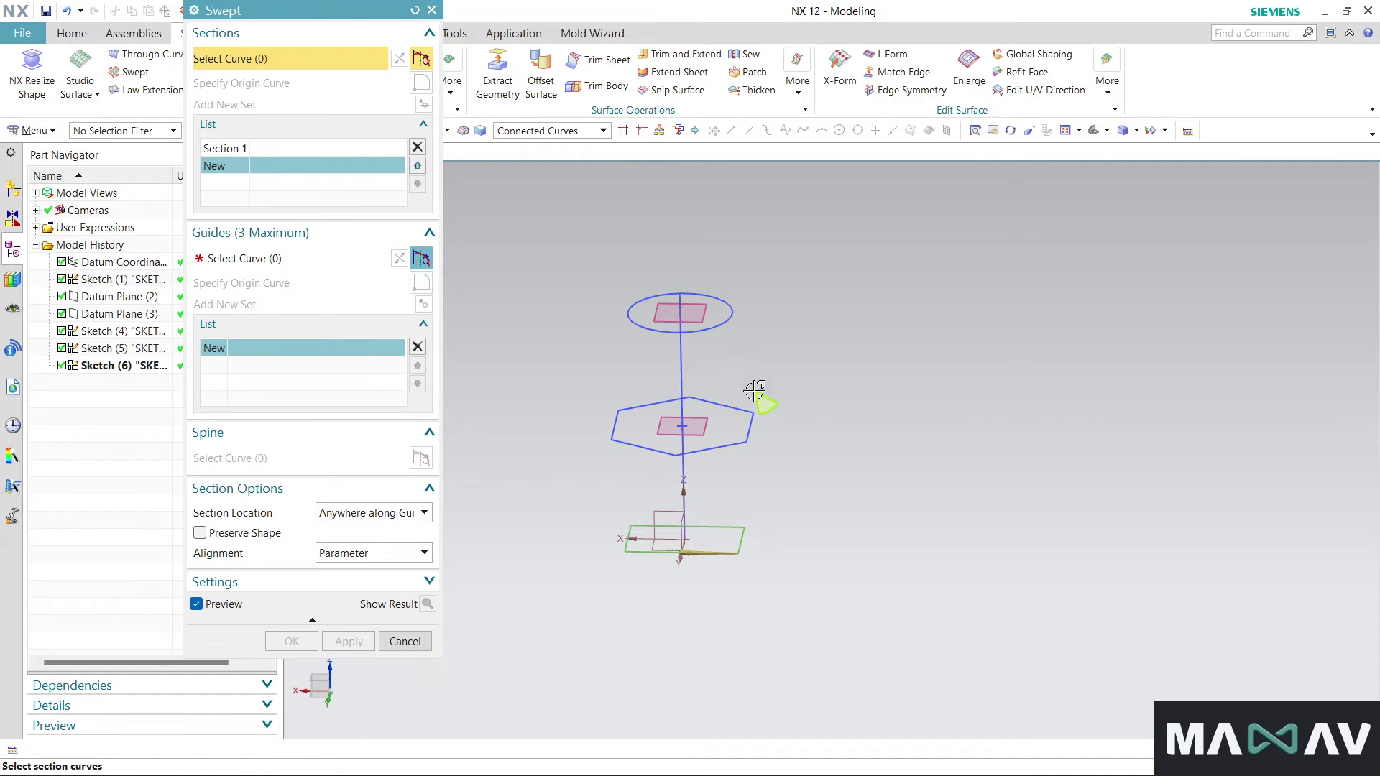
{"action": "left_click", "coordinate": [727, 445]}
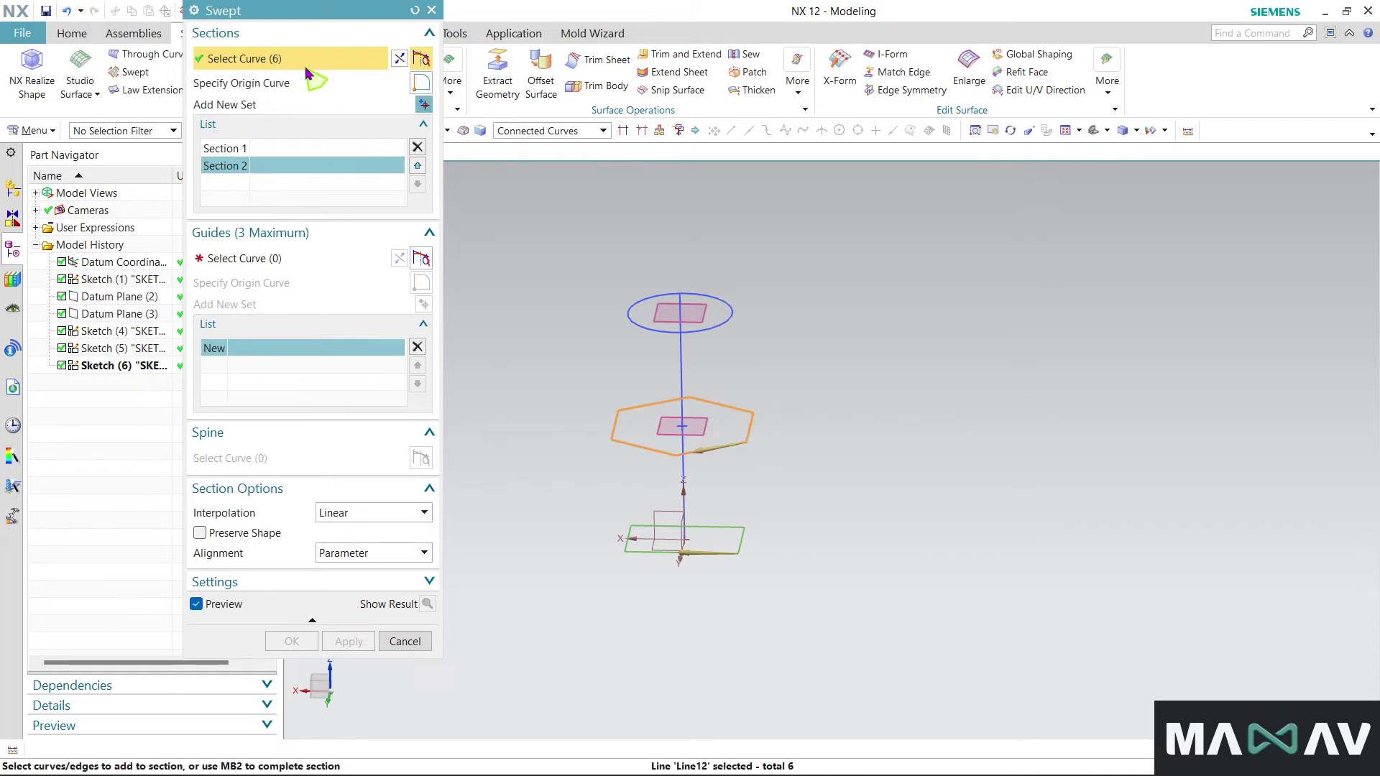
{"action": "left_click", "coordinate": [424, 105]}
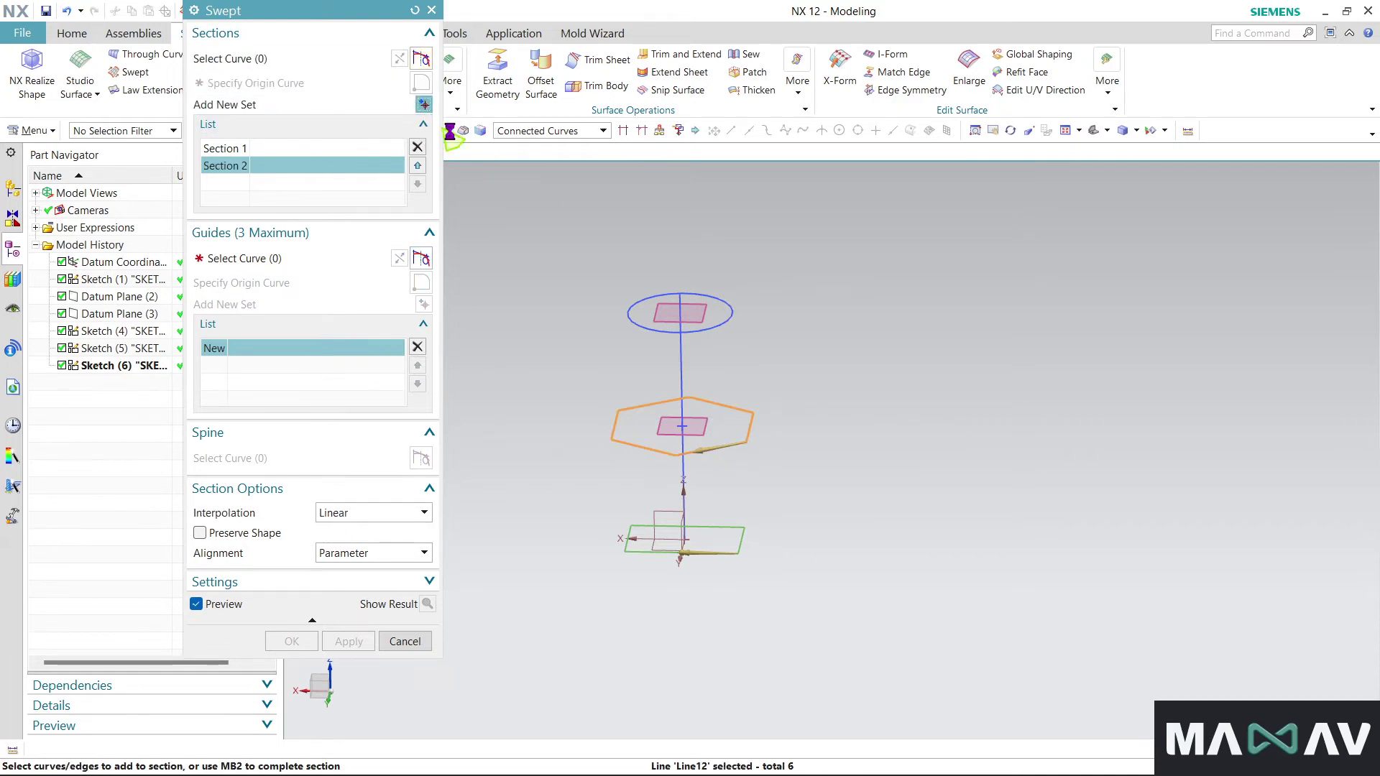
{"action": "left_click", "coordinate": [700, 325]}
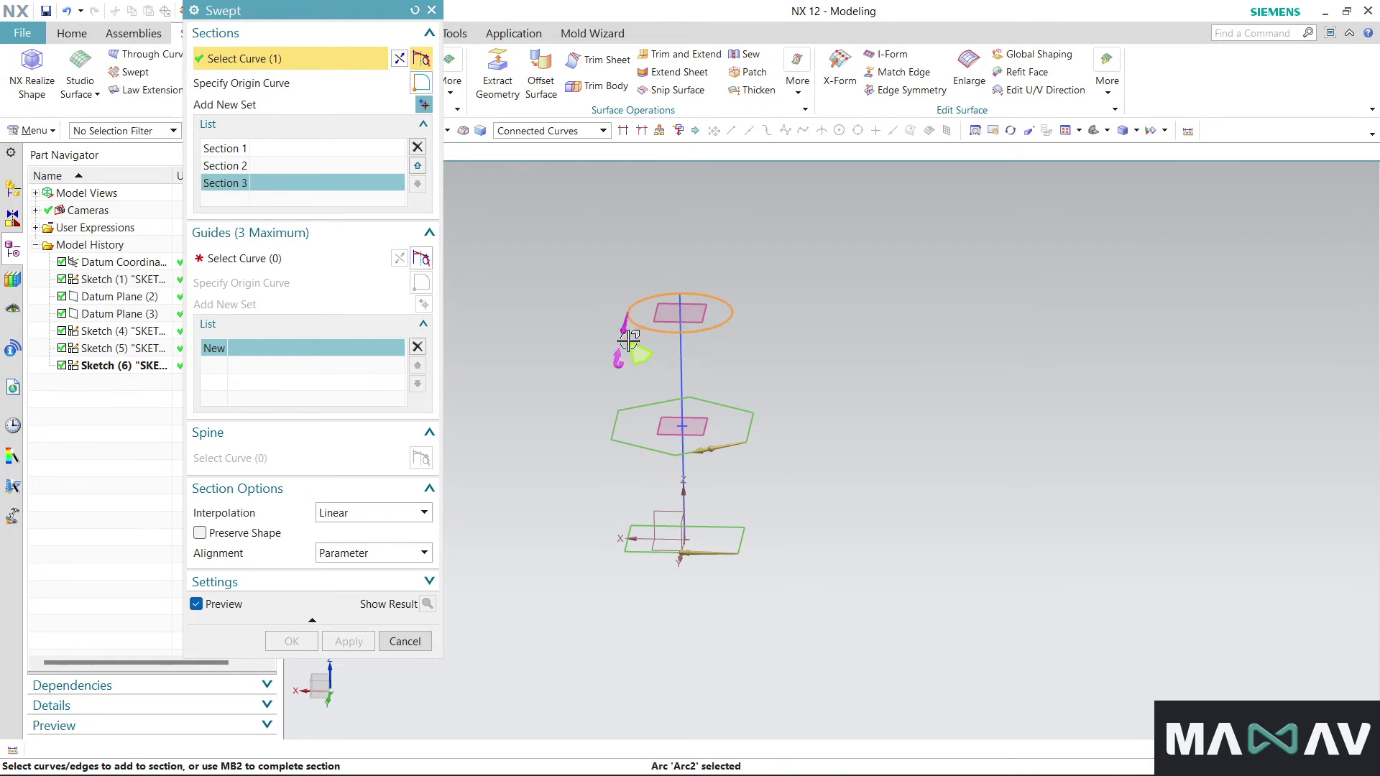
Select the vertical line as the sweep's guide curve and inspect the vase preview
{"action": "left_click", "coordinate": [335, 260]}
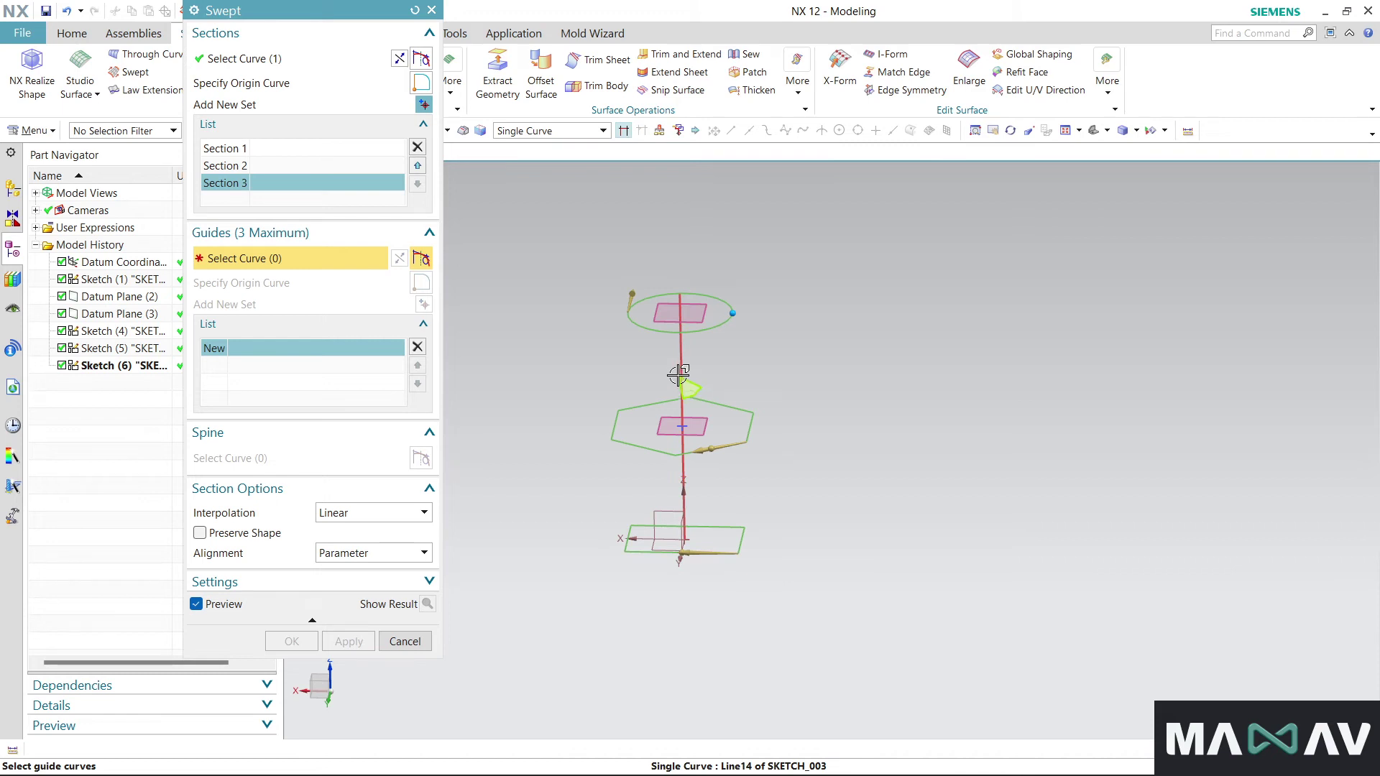
{"action": "left_click", "coordinate": [679, 375]}
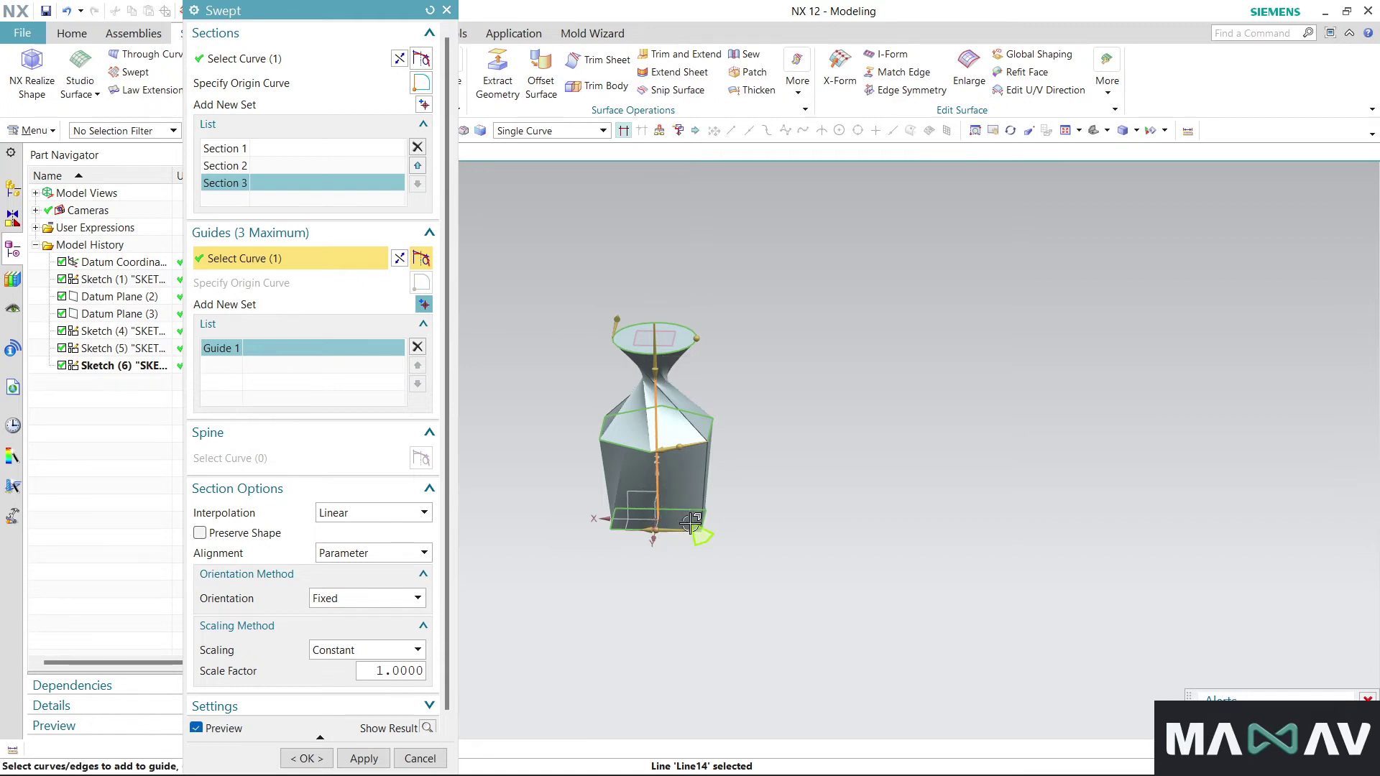
{"action": "scroll", "coordinate": [709, 558], "scroll_direction": "down", "scroll_amount": 3}
{"action": "mouse_move", "coordinate": [724, 400]}
{"action": "middle_mouse_down"}
{"action": "mouse_move", "coordinate": [690, 386]}
{"action": "mouse_move", "coordinate": [653, 426]}
{"action": "mouse_move", "coordinate": [662, 414]}
{"action": "middle_mouse_up"}
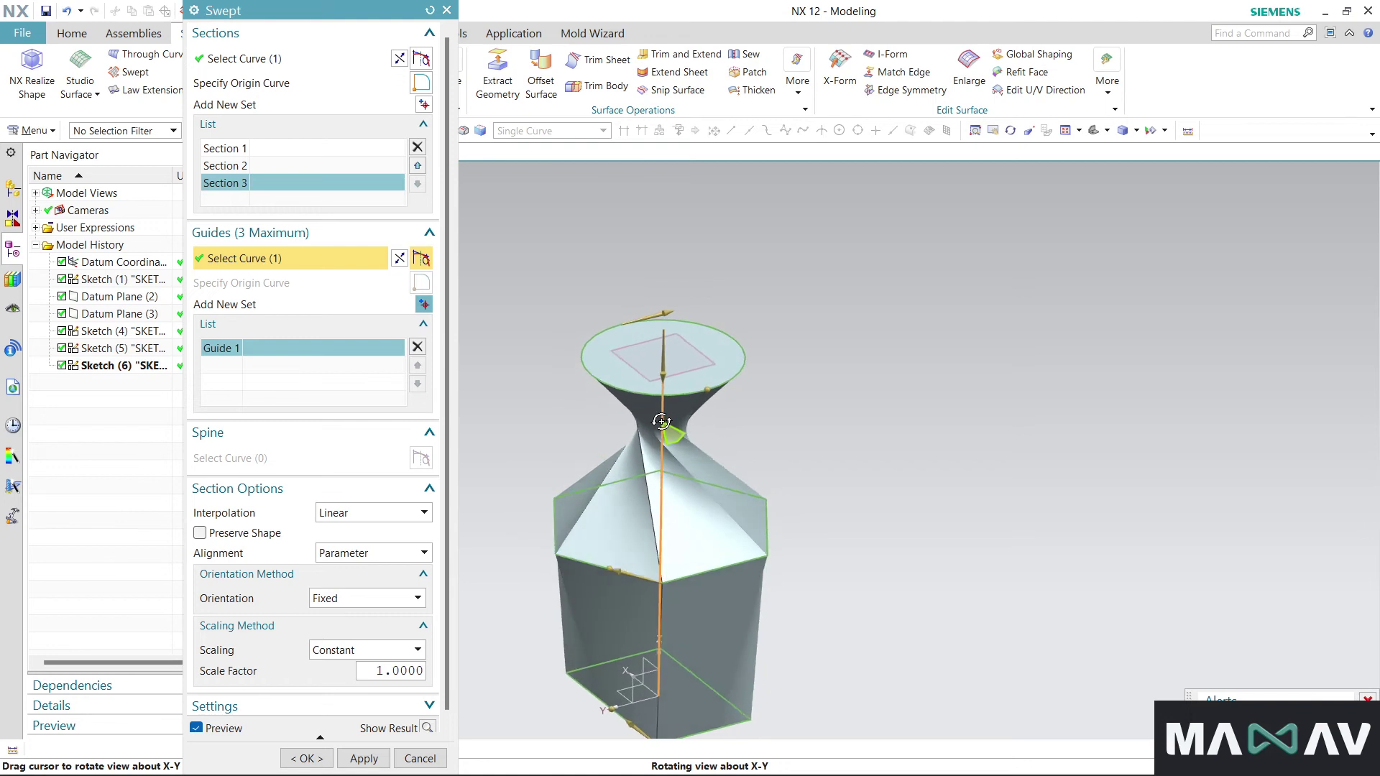
Set section alignment to By Points and slide the top circle's alignment point to 35.036%
{"action": "left_click", "coordinate": [404, 558]}
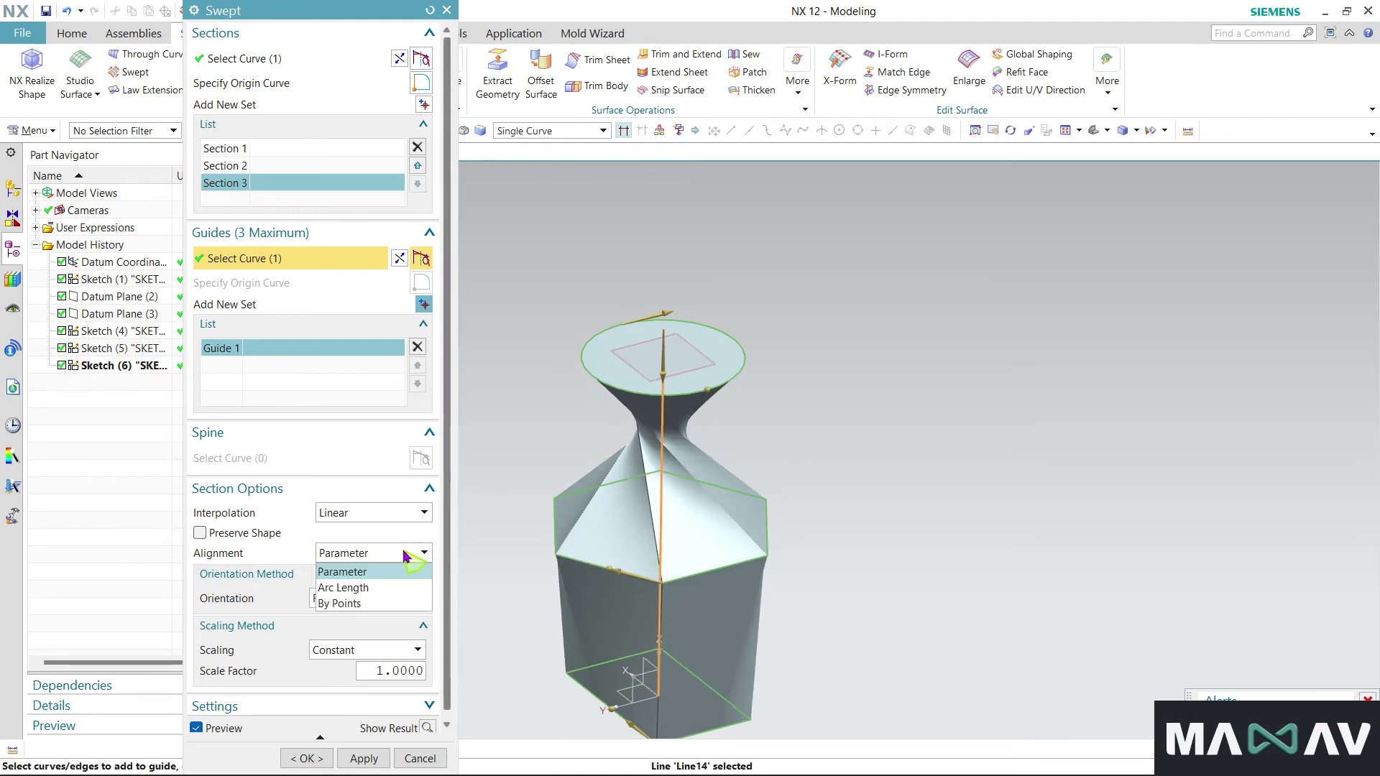
{"action": "left_click", "coordinate": [396, 604]}
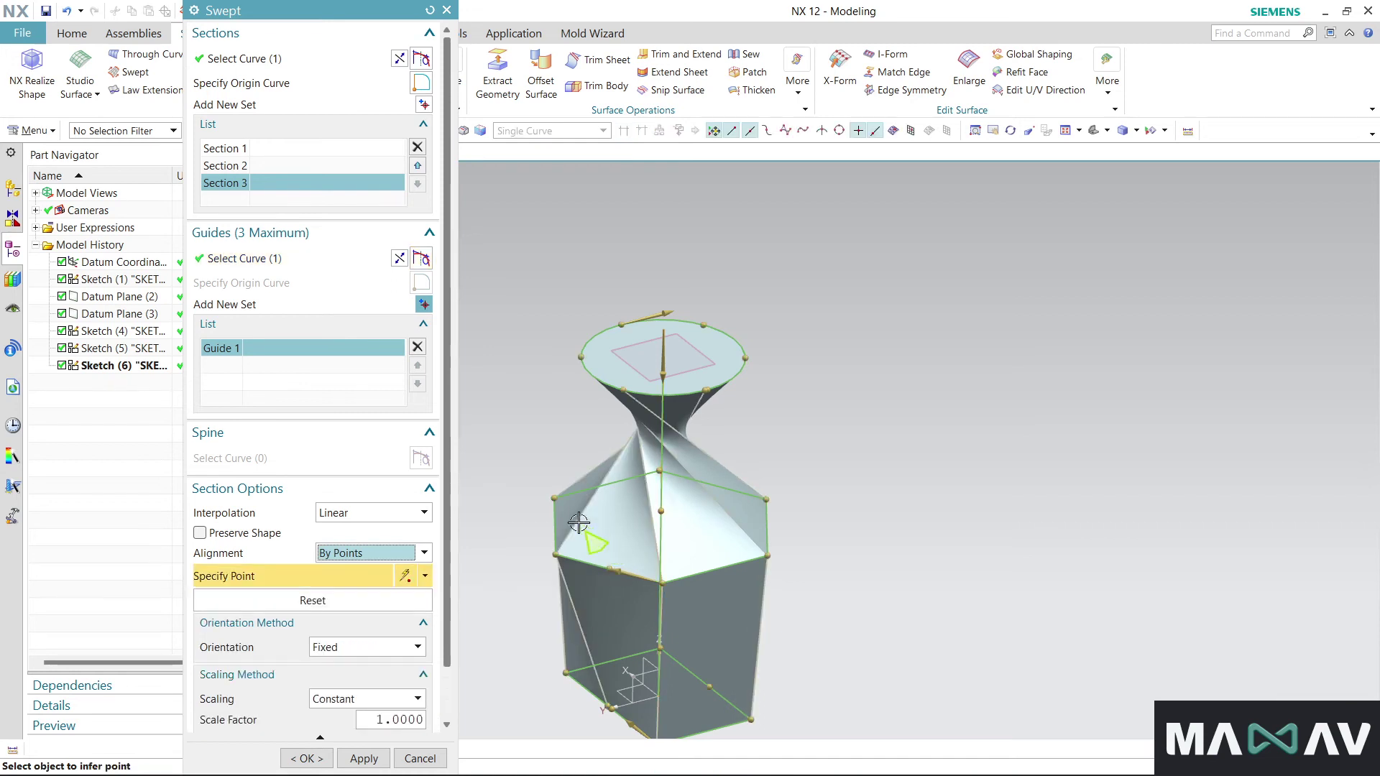
{"action": "middle_click_drag", "start_coordinate": [552, 430], "coordinate": [688, 339]}
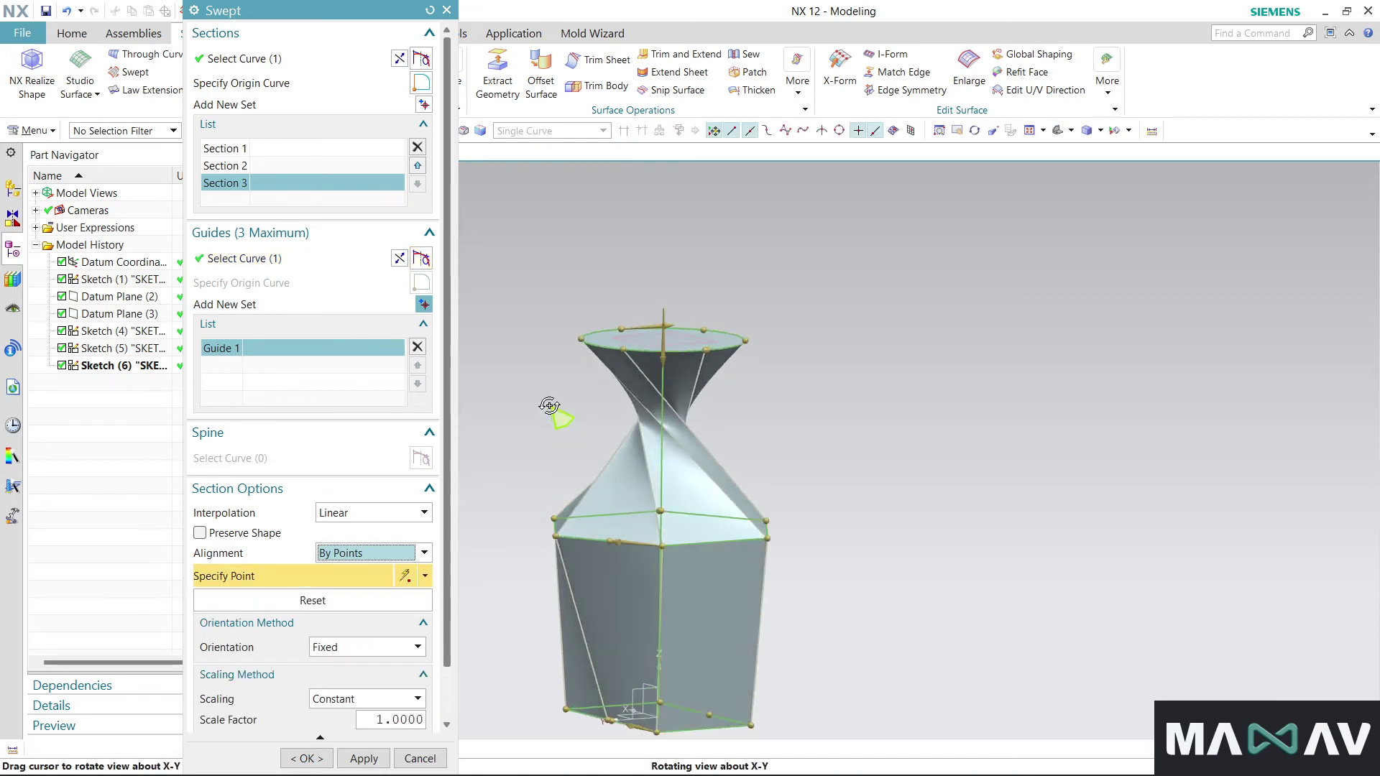
{"action": "left_click", "coordinate": [698, 321]}
{"action": "mouse_move", "coordinate": [674, 321]}
{"action": "left_mouse_down"}
{"action": "mouse_move", "coordinate": [730, 343]}
{"action": "mouse_move", "coordinate": [727, 320]}
{"action": "left_mouse_up"}
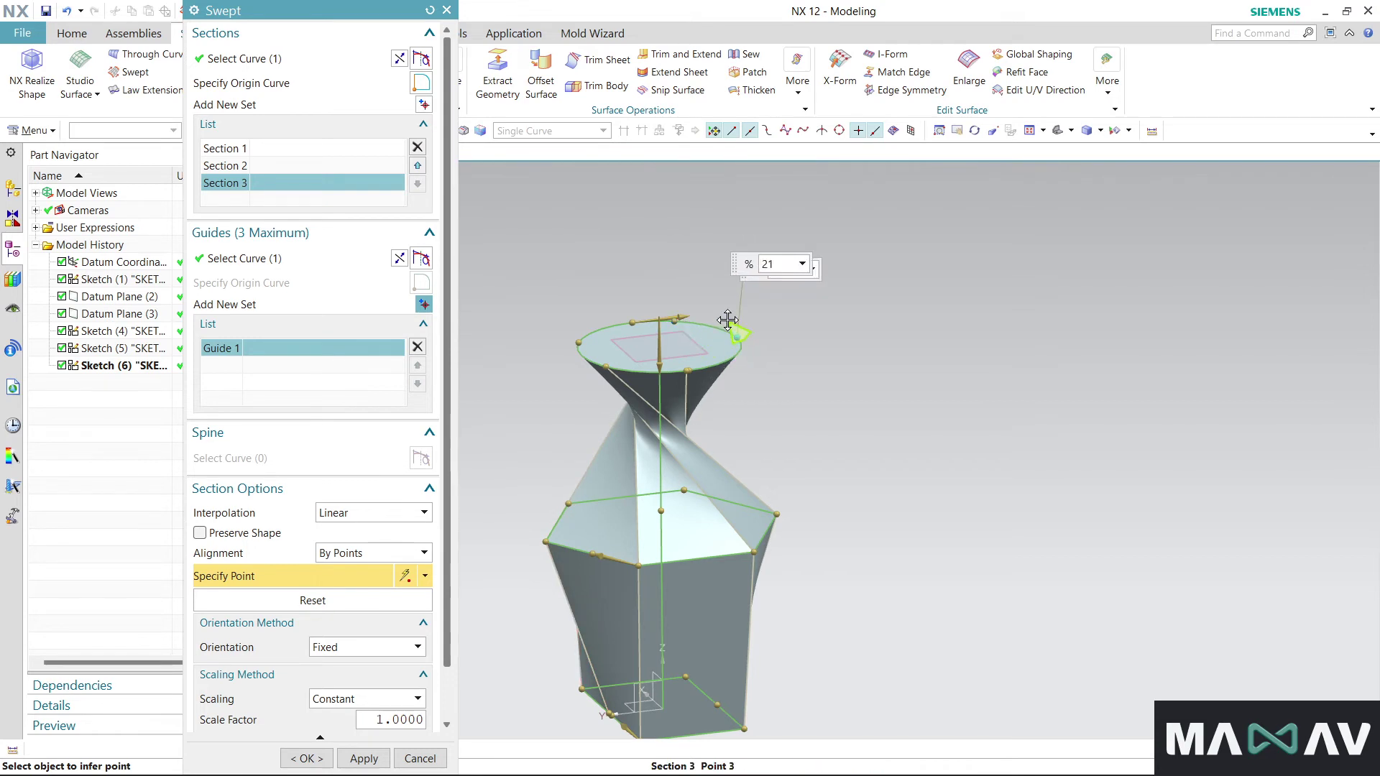
{"action": "mouse_move", "coordinate": [688, 381]}
{"action": "left_mouse_down"}
{"action": "mouse_move", "coordinate": [744, 358]}
{"action": "mouse_move", "coordinate": [704, 370]}
{"action": "left_mouse_up"}
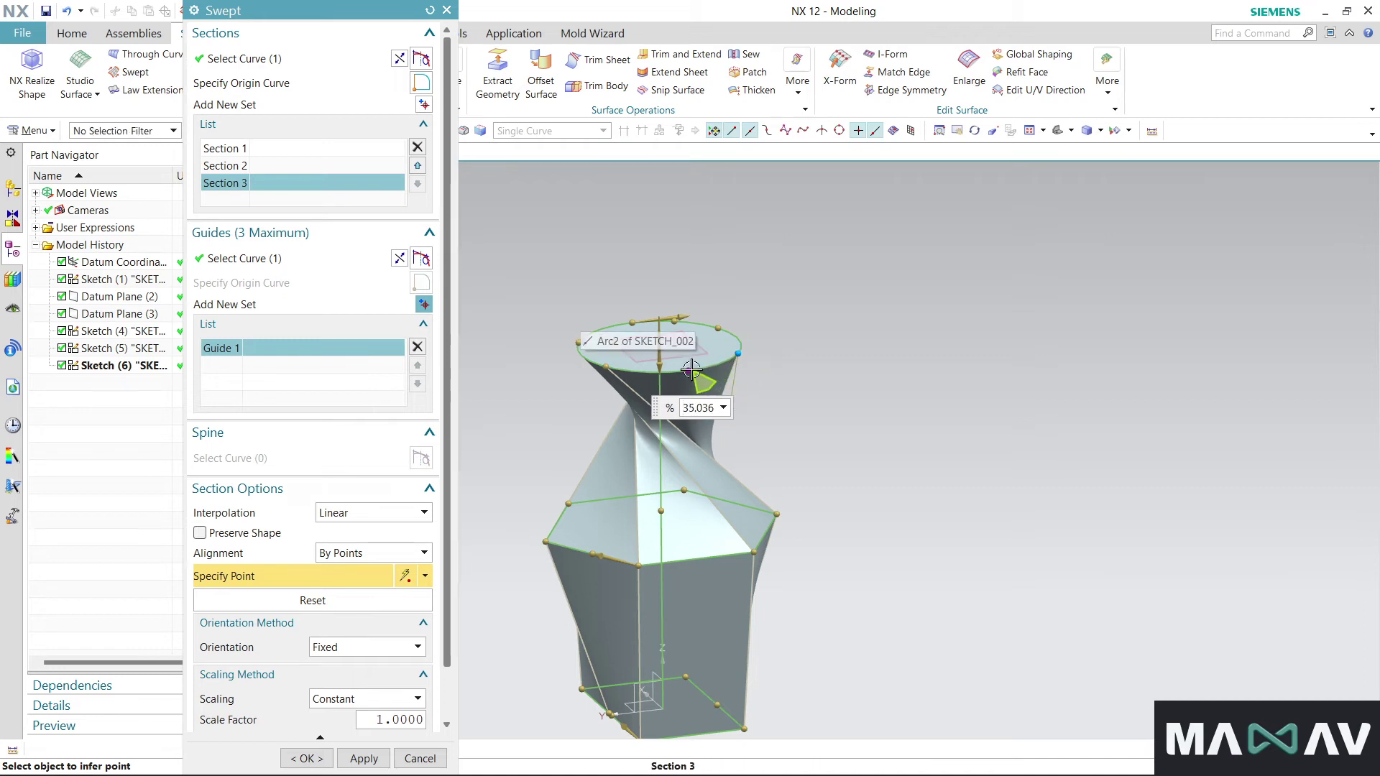
{"action": "middle_click", "coordinate": [688, 385]}
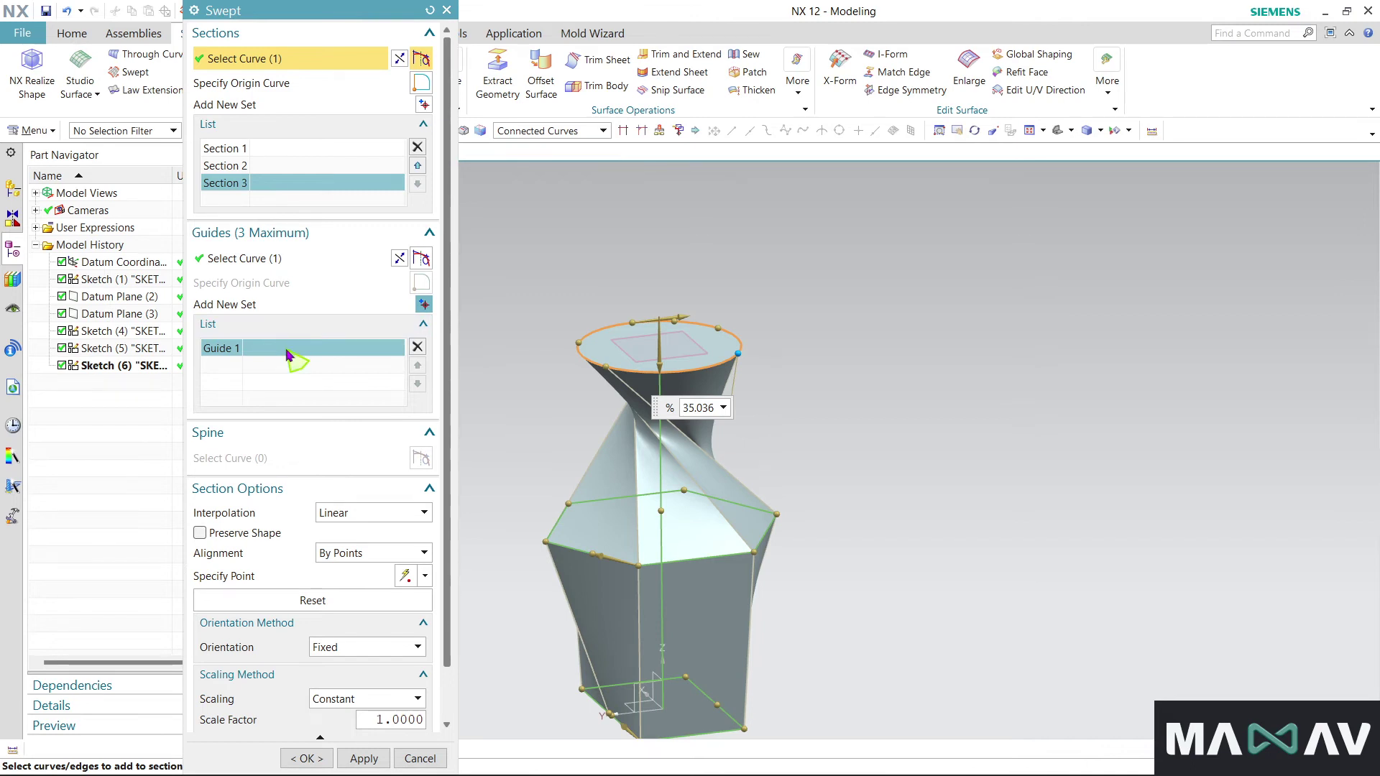
Remove the top circle from the sections and re-pick it as Section 3
{"action": "left_click", "coordinate": [597, 361], "text": "shift"}
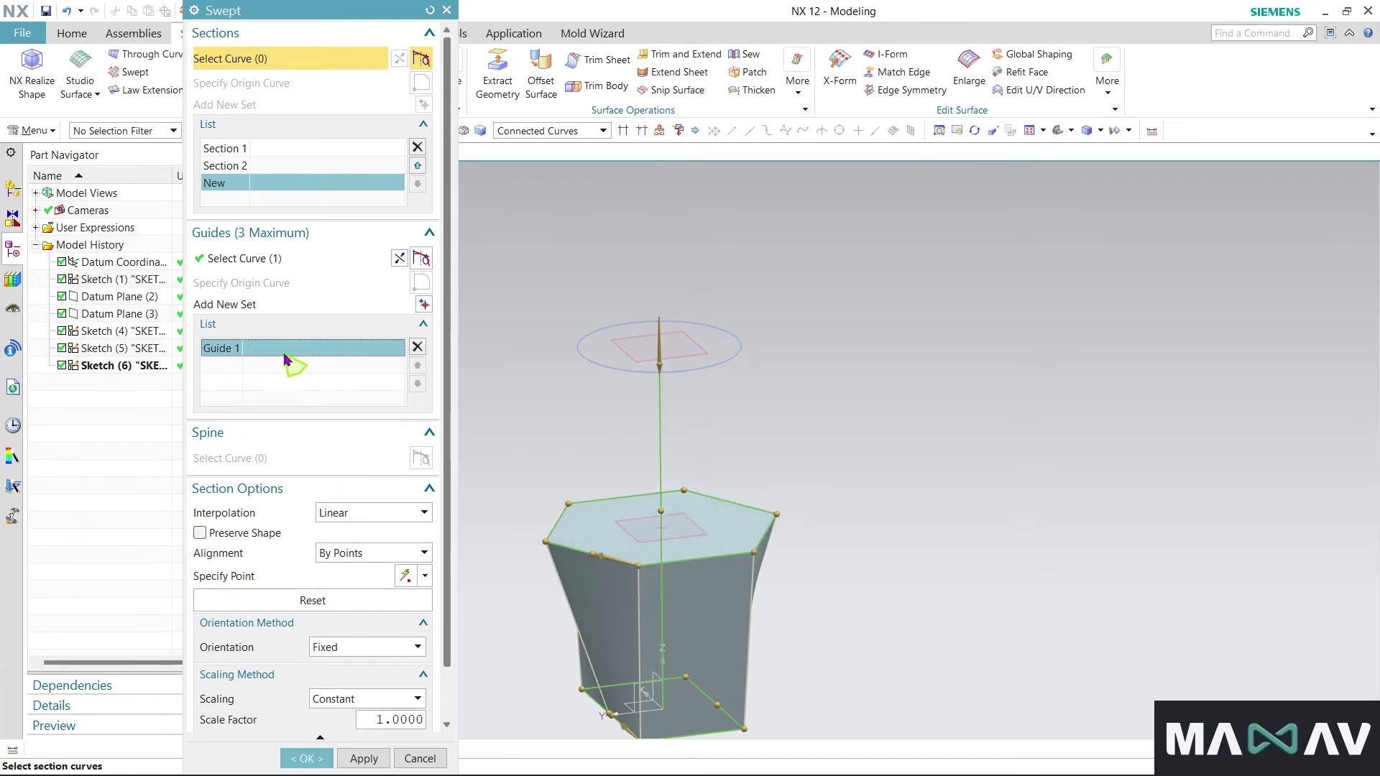
{"action": "left_click", "coordinate": [343, 260]}
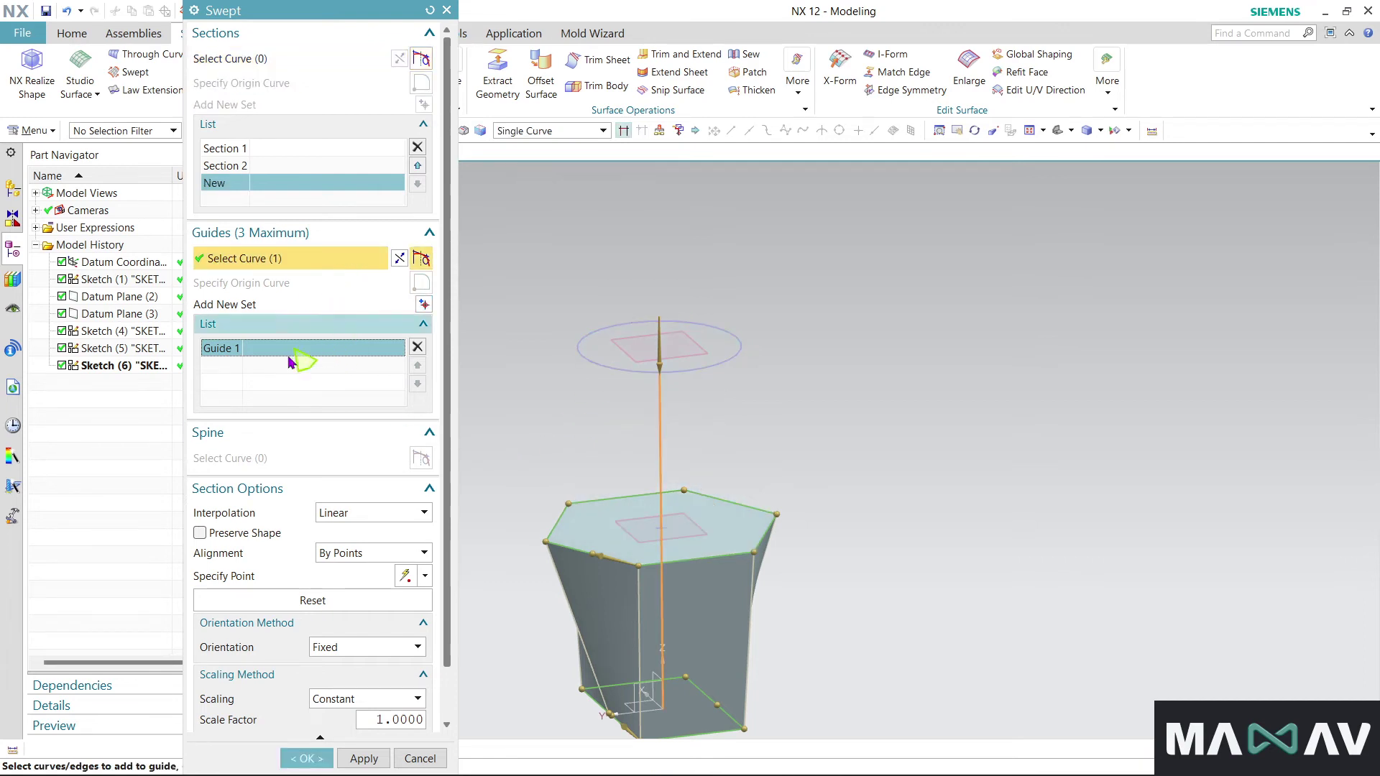
{"action": "left_click", "coordinate": [288, 59]}
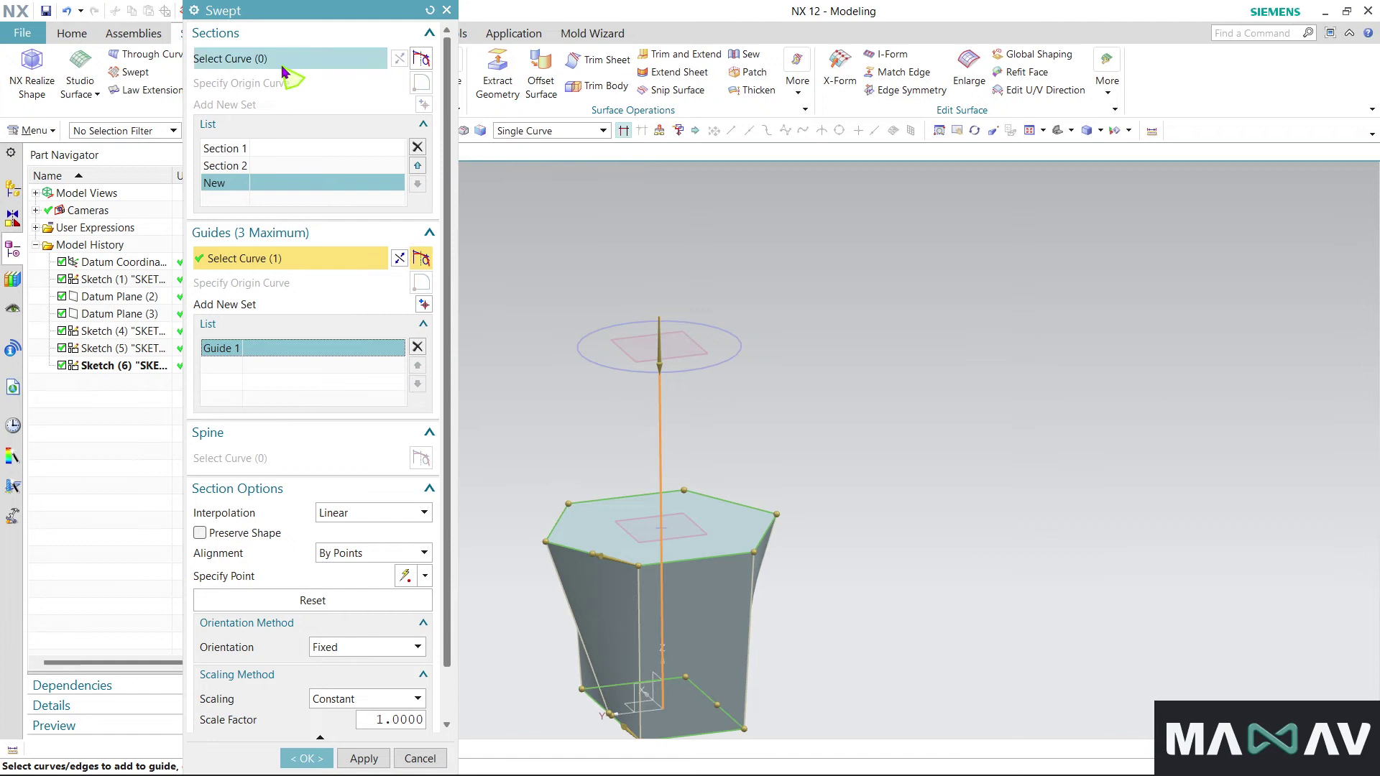
{"action": "left_click", "coordinate": [608, 371]}
{"action": "mouse_move", "coordinate": [530, 480]}
{"action": "middle_mouse_down"}
{"action": "mouse_move", "coordinate": [598, 431]}
{"action": "mouse_move", "coordinate": [530, 447]}
{"action": "middle_mouse_up"}
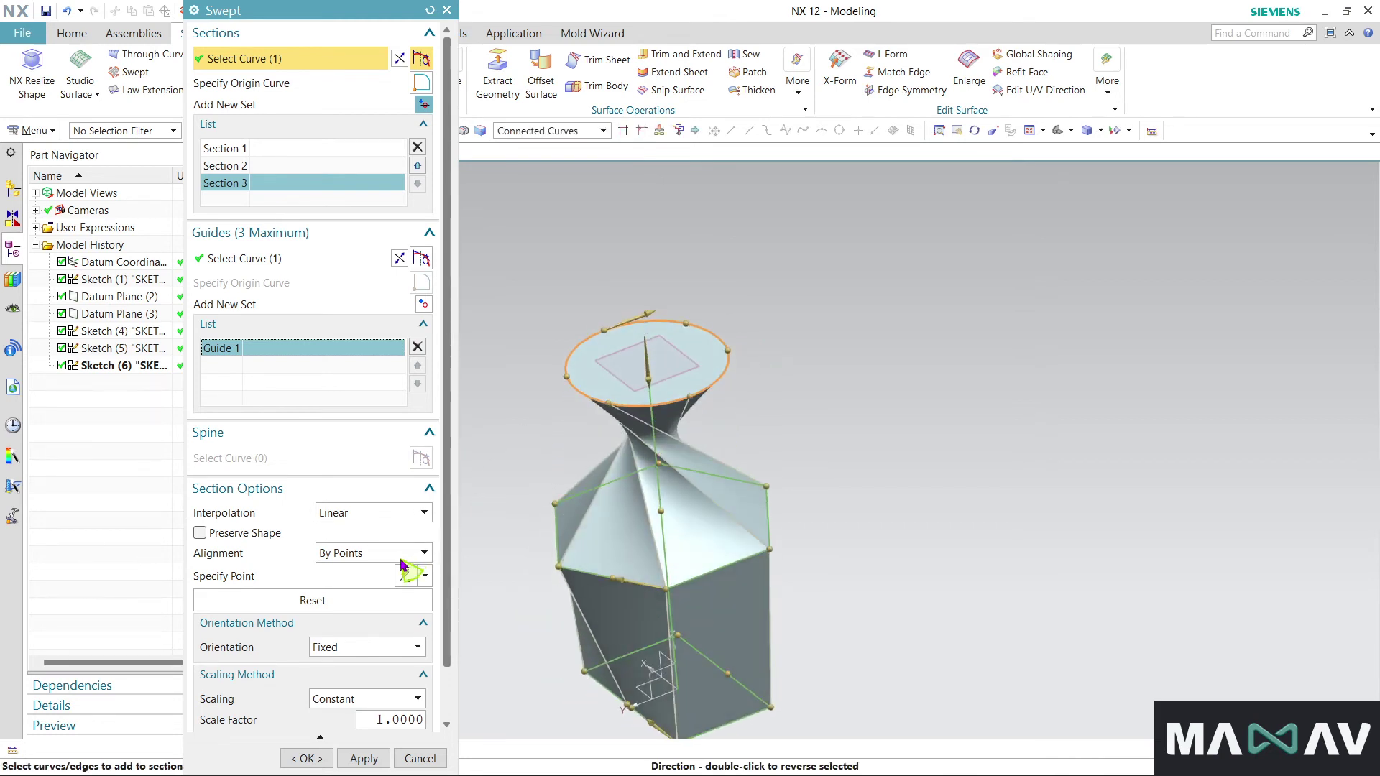
Add and slide top-circle alignment points to about 54%, 63% and 12%
{"action": "left_click_drag", "start_coordinate": [679, 406], "coordinate": [713, 384]}
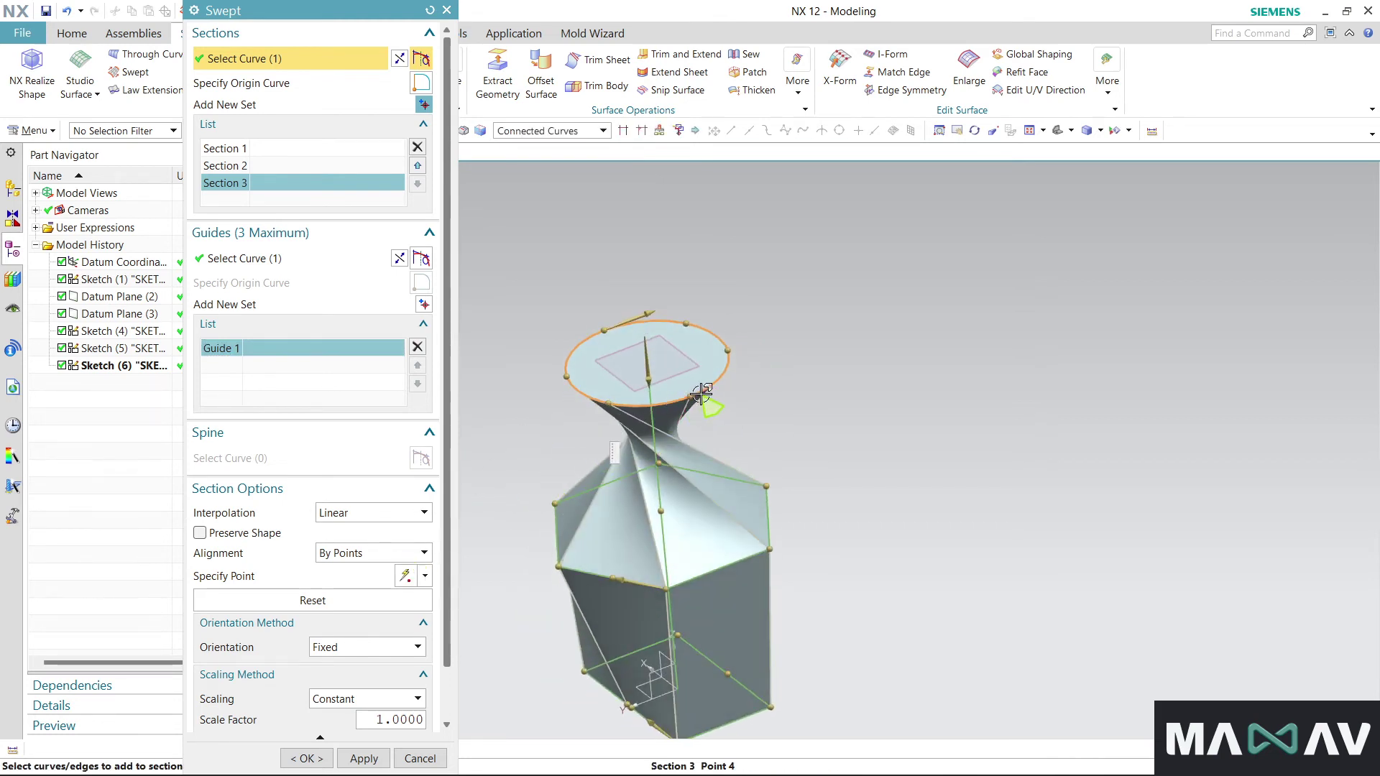
{"action": "left_click", "coordinate": [651, 404]}
{"action": "left_click_drag", "start_coordinate": [651, 404], "coordinate": [692, 393]}
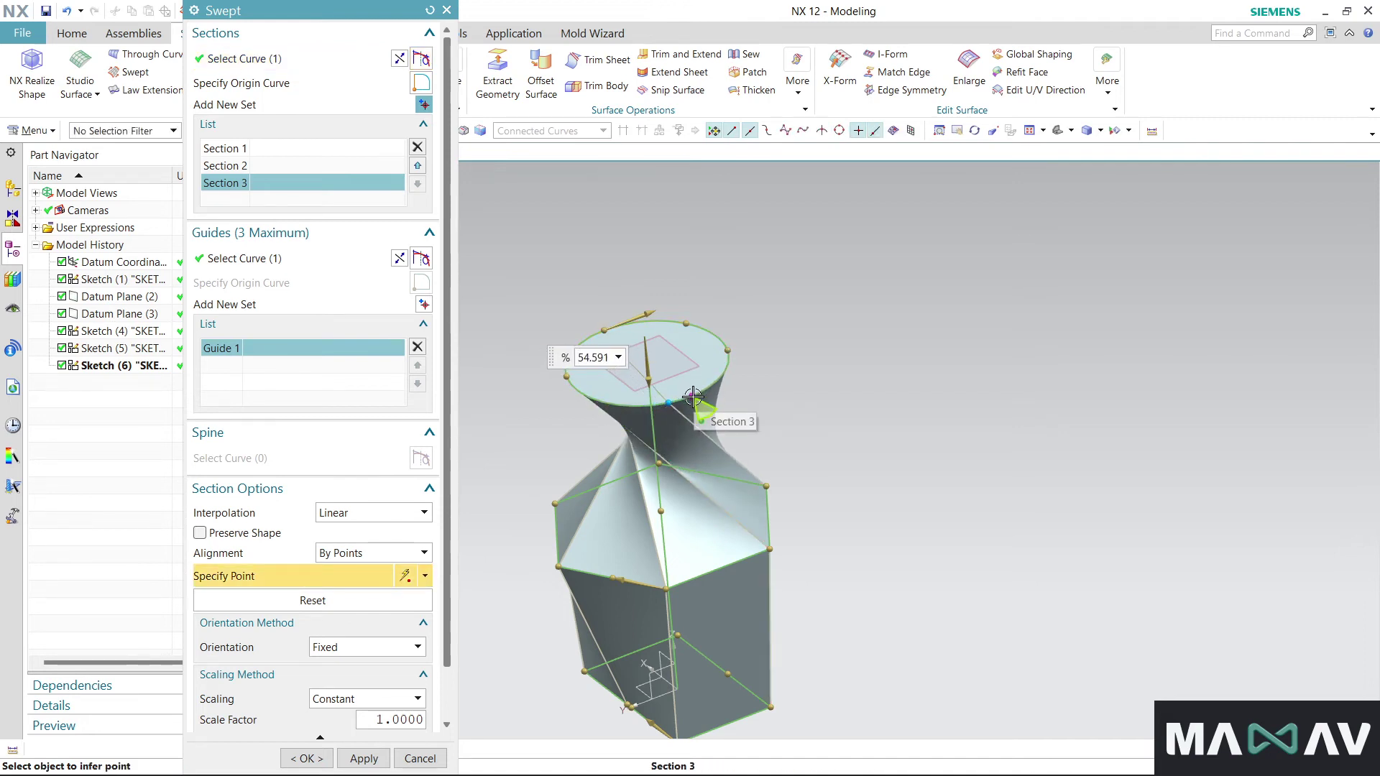
{"action": "left_click", "coordinate": [580, 384]}
{"action": "mouse_move", "coordinate": [580, 384]}
{"action": "left_mouse_down"}
{"action": "mouse_move", "coordinate": [632, 405]}
{"action": "mouse_move", "coordinate": [646, 477]}
{"action": "left_mouse_up"}
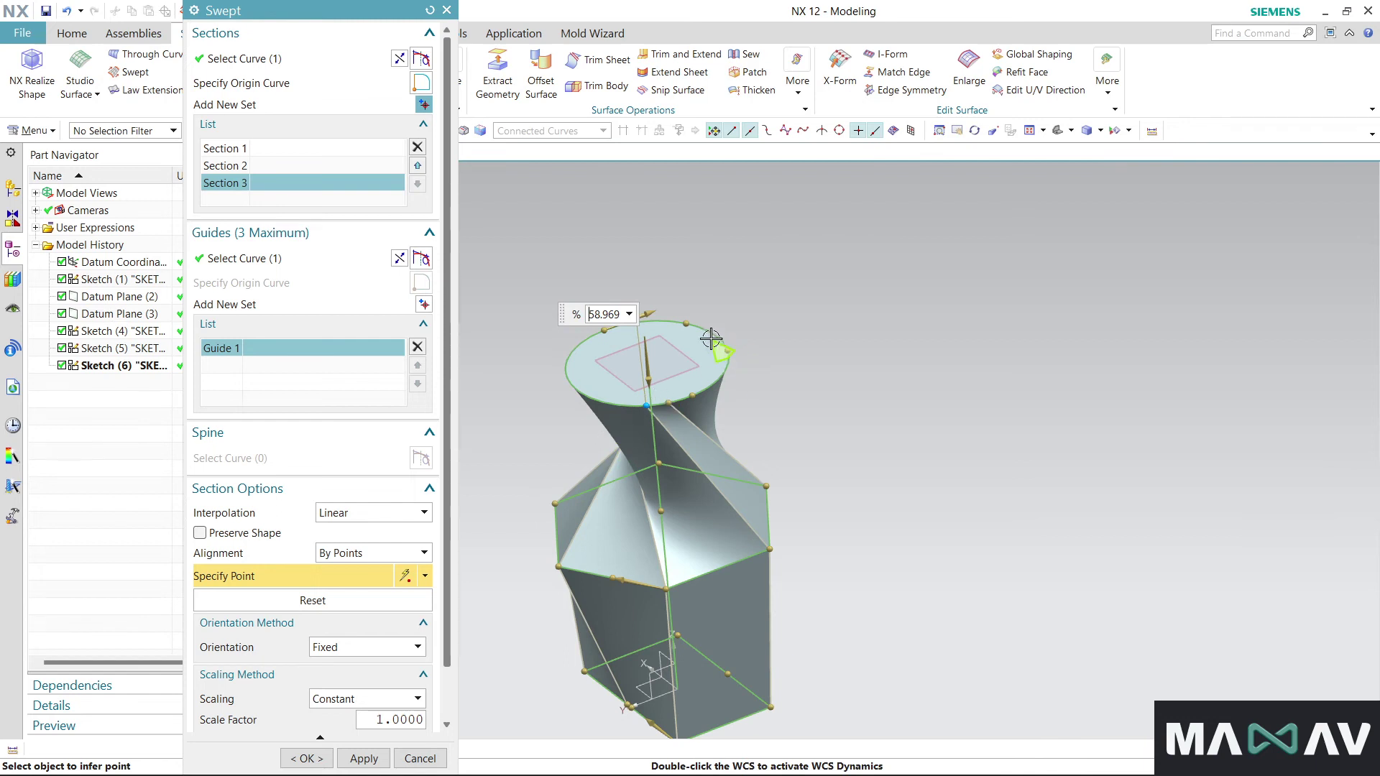
{"action": "left_click_drag", "start_coordinate": [711, 338], "coordinate": [668, 323]}
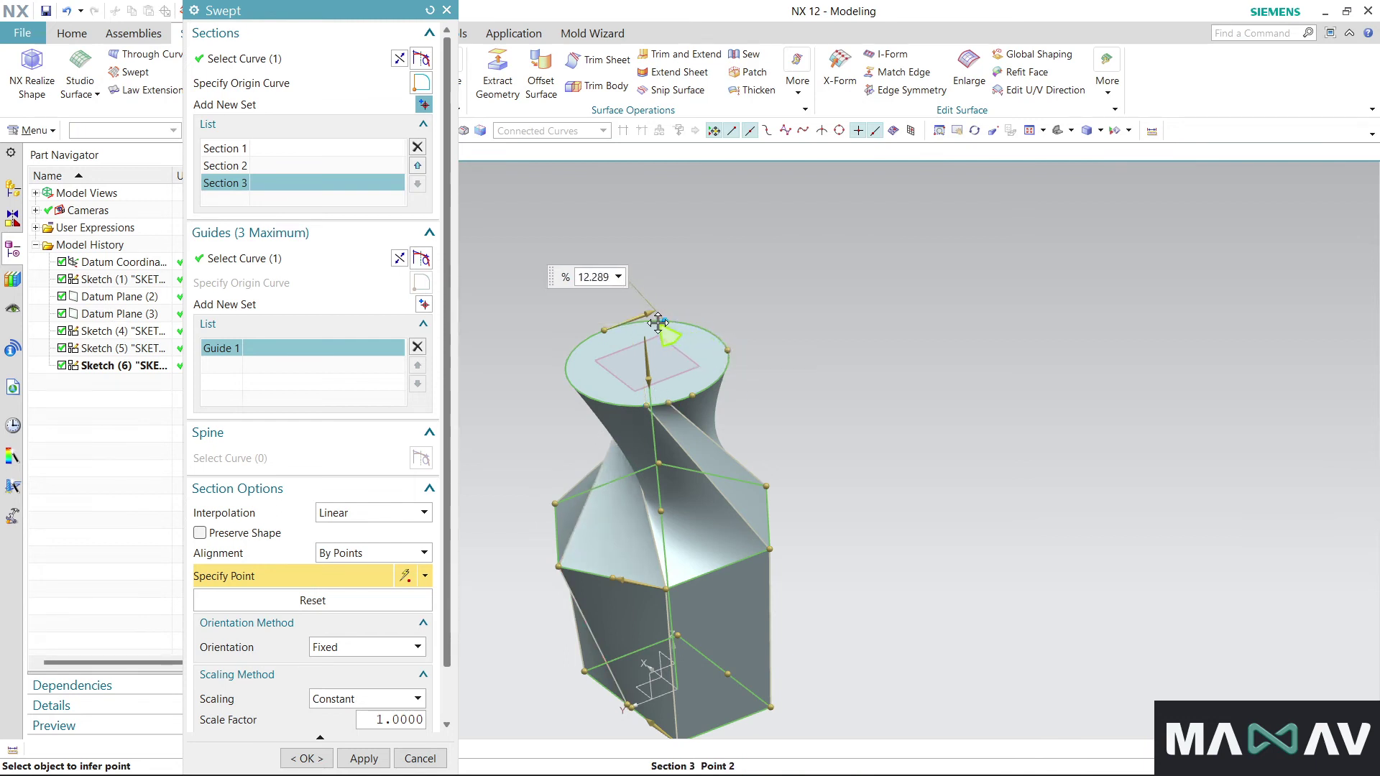
{"action": "left_click", "coordinate": [711, 329]}
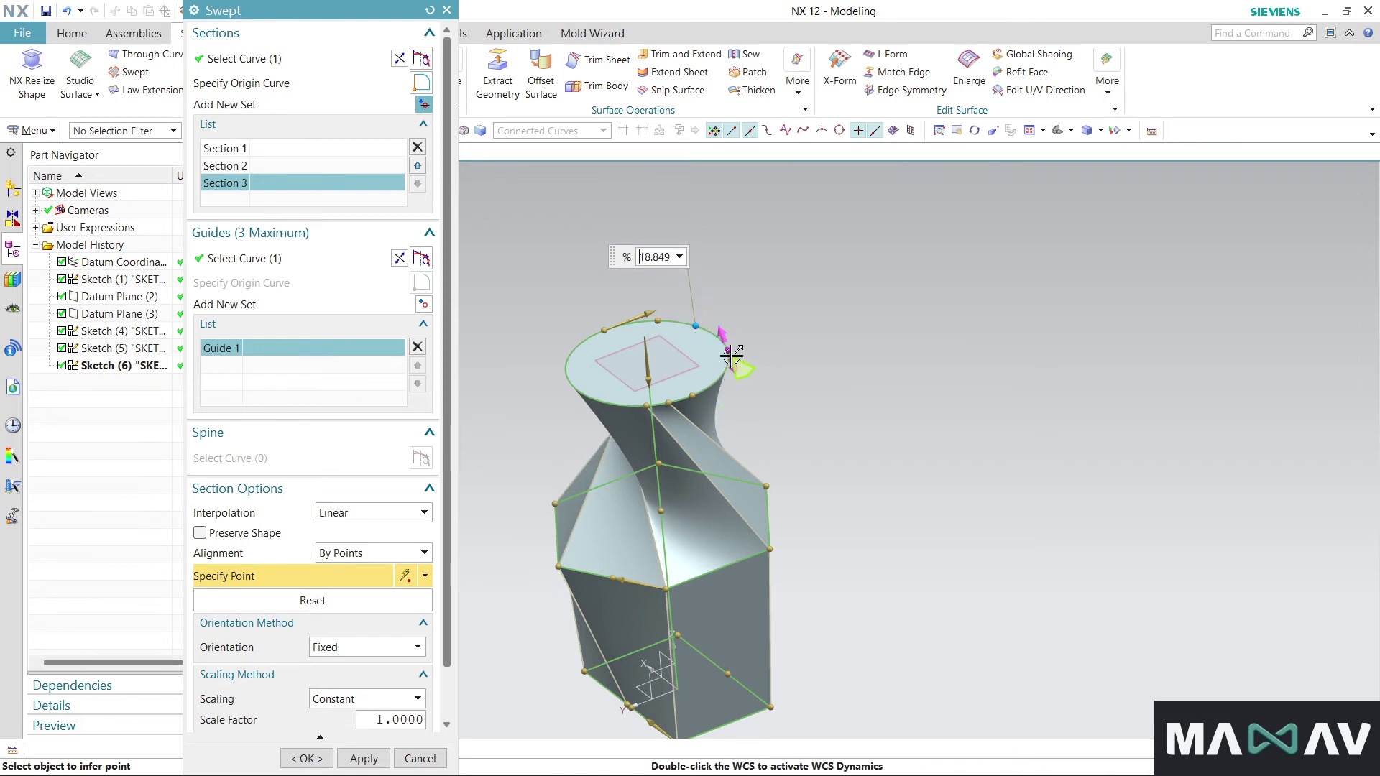
{"action": "left_click", "coordinate": [723, 345]}
{"action": "mouse_move", "coordinate": [570, 346]}
{"action": "left_mouse_down"}
{"action": "mouse_move", "coordinate": [601, 345]}
{"action": "mouse_move", "coordinate": [606, 320]}
{"action": "mouse_move", "coordinate": [614, 405]}
{"action": "left_mouse_up"}
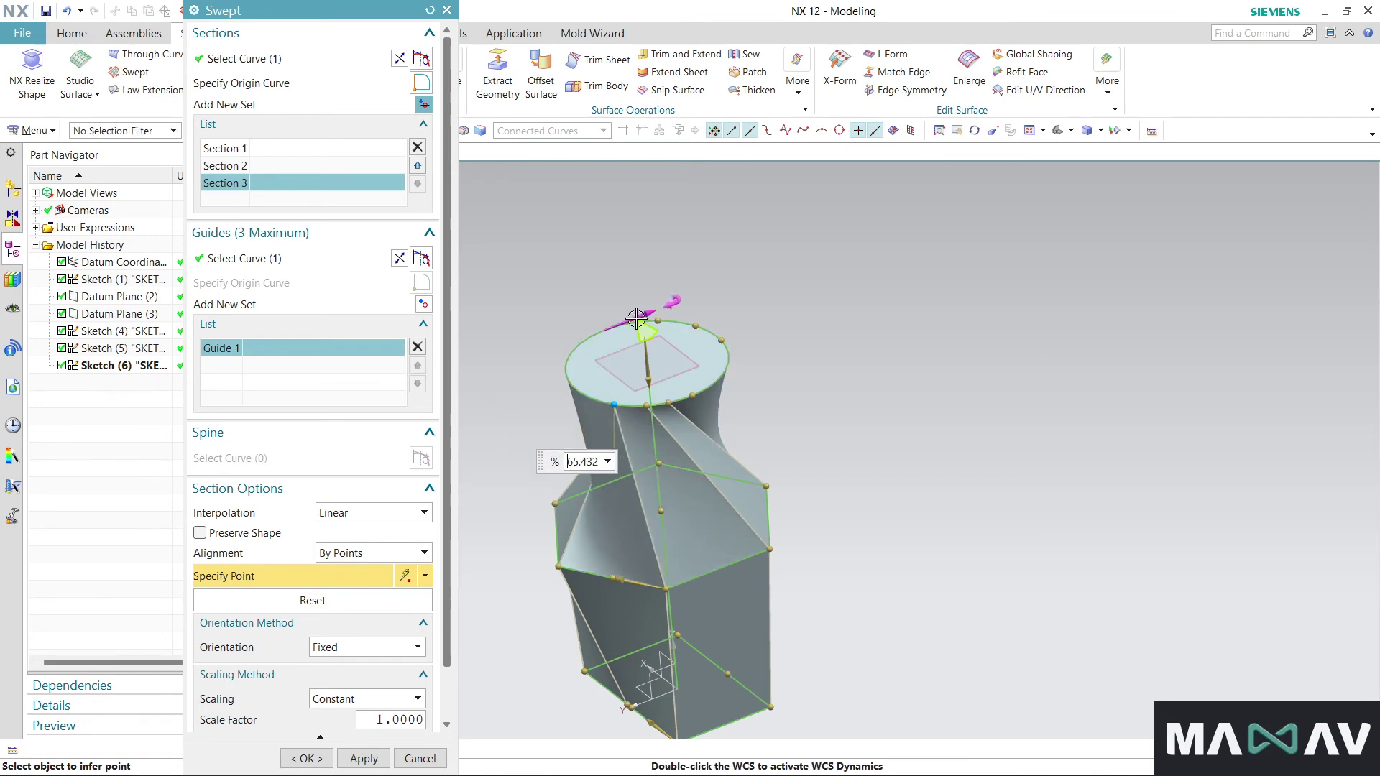
Reposition points 1–6 around the top circle, point 3 near 5%, to untwist the sweep
{"action": "left_click_drag", "start_coordinate": [660, 321], "coordinate": [576, 389]}
{"action": "left_click", "coordinate": [661, 317]}
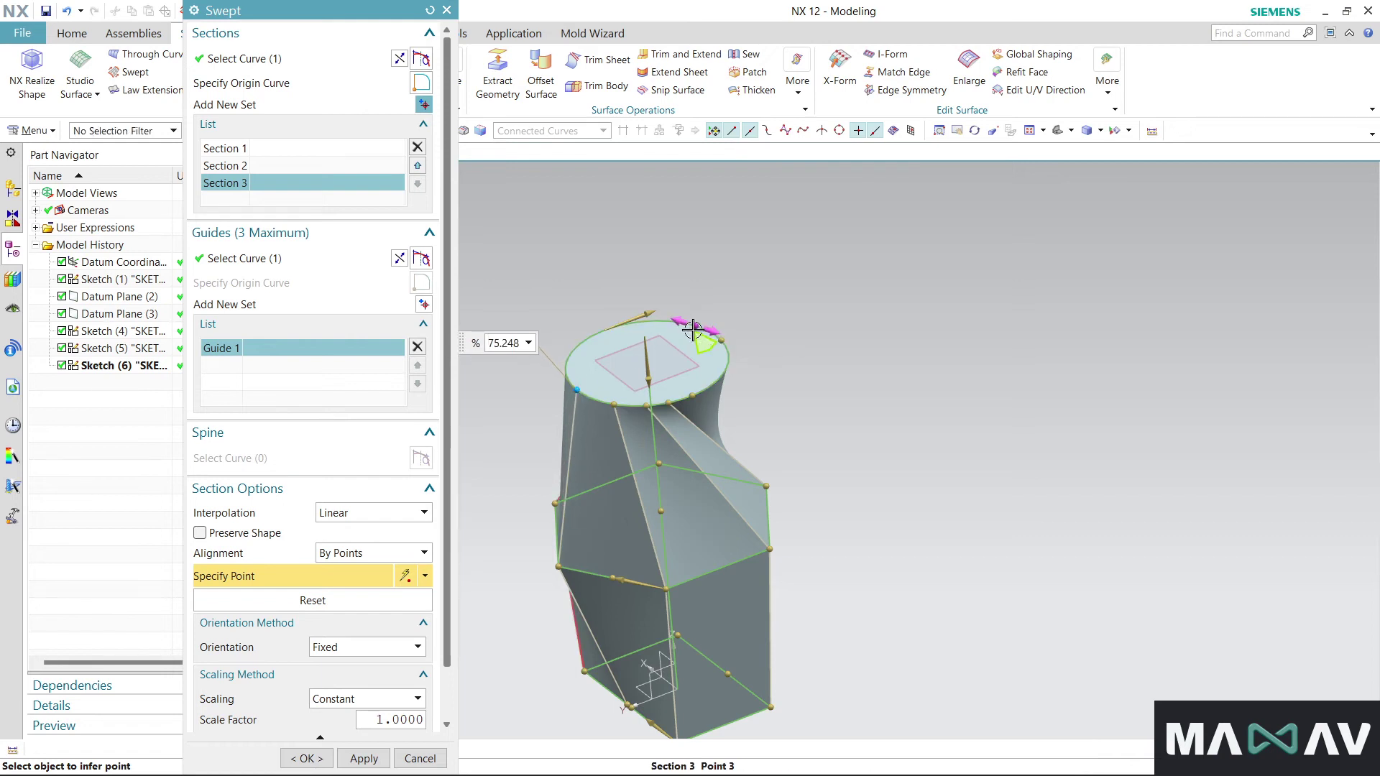
{"action": "left_click_drag", "start_coordinate": [661, 317], "coordinate": [611, 327]}
{"action": "left_click", "coordinate": [717, 342]}
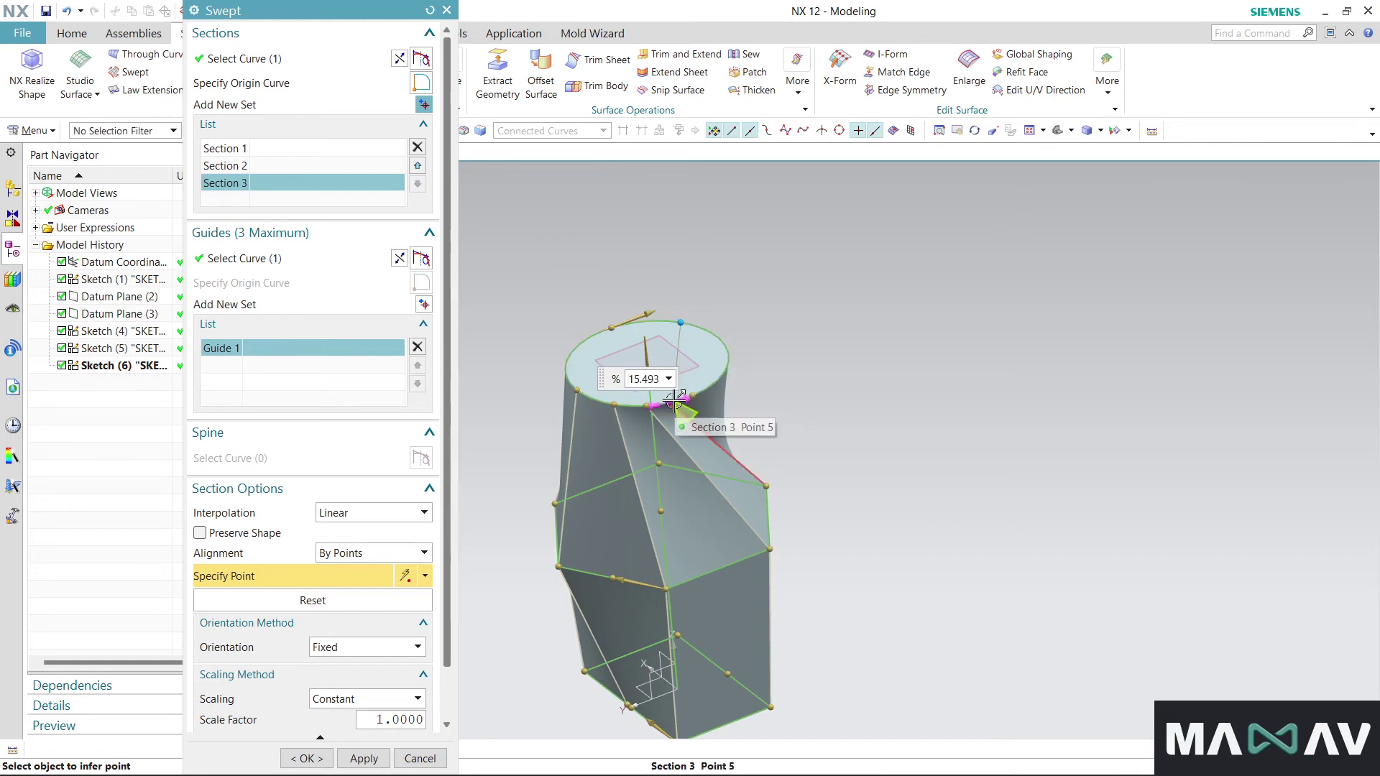
{"action": "left_click", "coordinate": [674, 400]}
{"action": "left_click", "coordinate": [707, 388]}
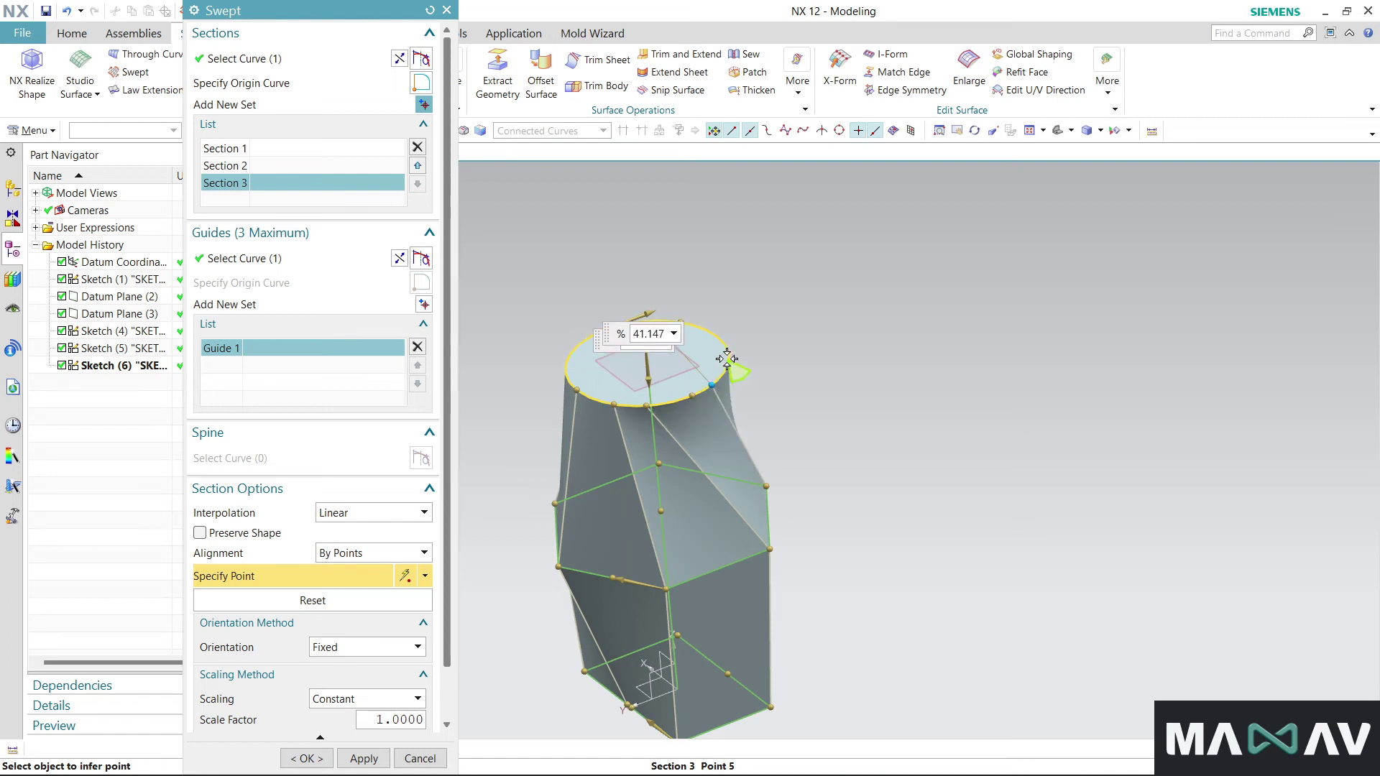
{"action": "left_click", "coordinate": [728, 357]}
{"action": "left_click", "coordinate": [703, 395]}
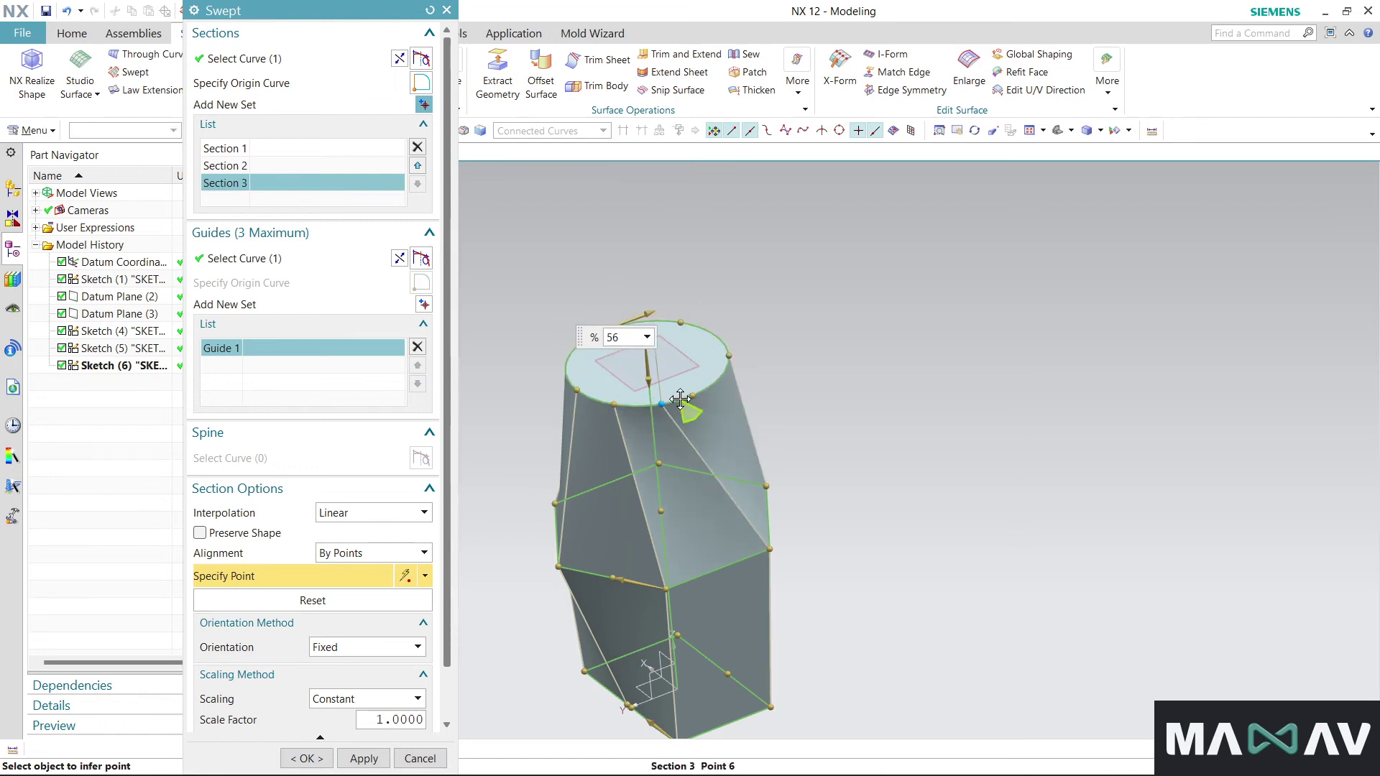
{"action": "left_click", "coordinate": [636, 406]}
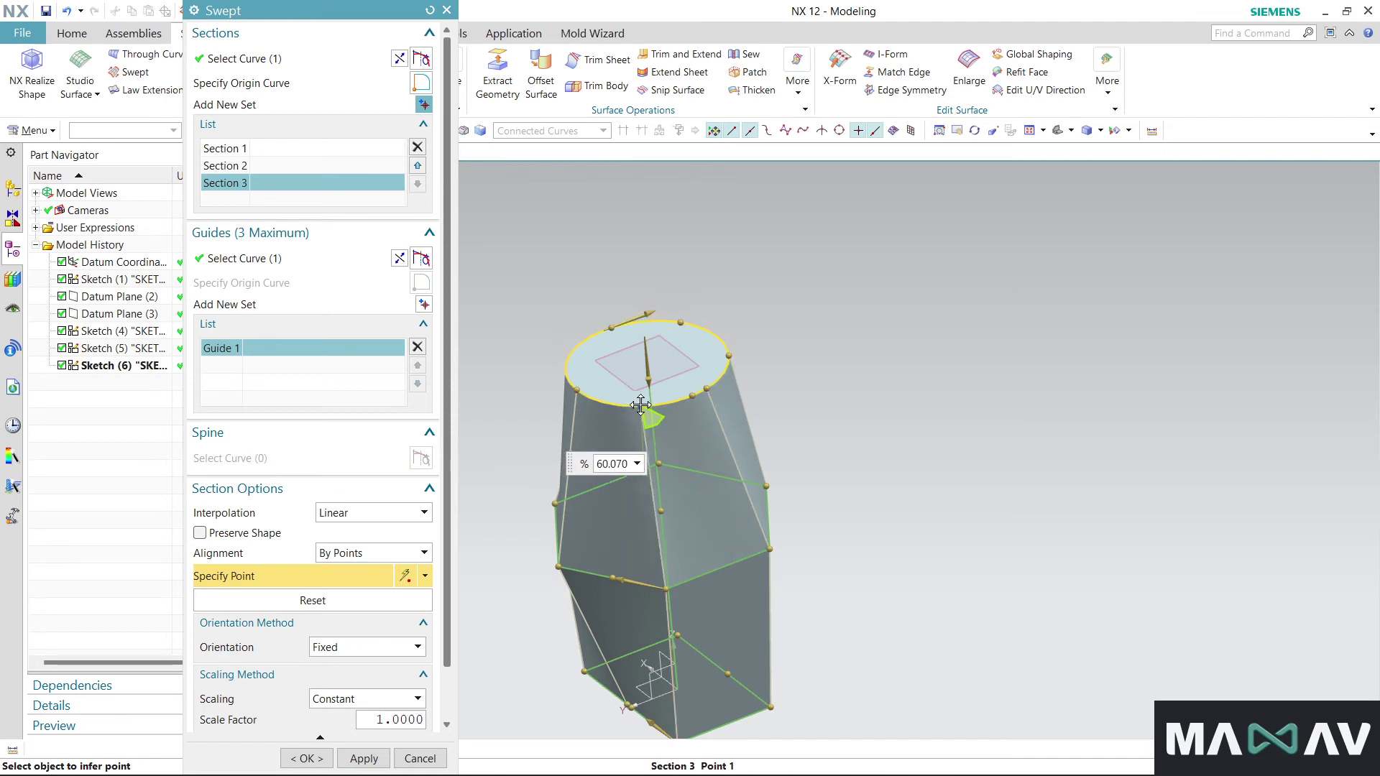
{"action": "mouse_move", "coordinate": [705, 561]}
{"action": "middle_mouse_down"}
{"action": "mouse_move", "coordinate": [794, 506]}
{"action": "mouse_move", "coordinate": [763, 568]}
{"action": "middle_mouse_up"}
Slide the hexagon and middle-section alignment points to about 44% and mid-edge, reducing the twist
{"action": "mouse_move", "coordinate": [588, 493]}
{"action": "left_mouse_down"}
{"action": "mouse_move", "coordinate": [688, 568]}
{"action": "mouse_move", "coordinate": [594, 498]}
{"action": "left_mouse_up"}
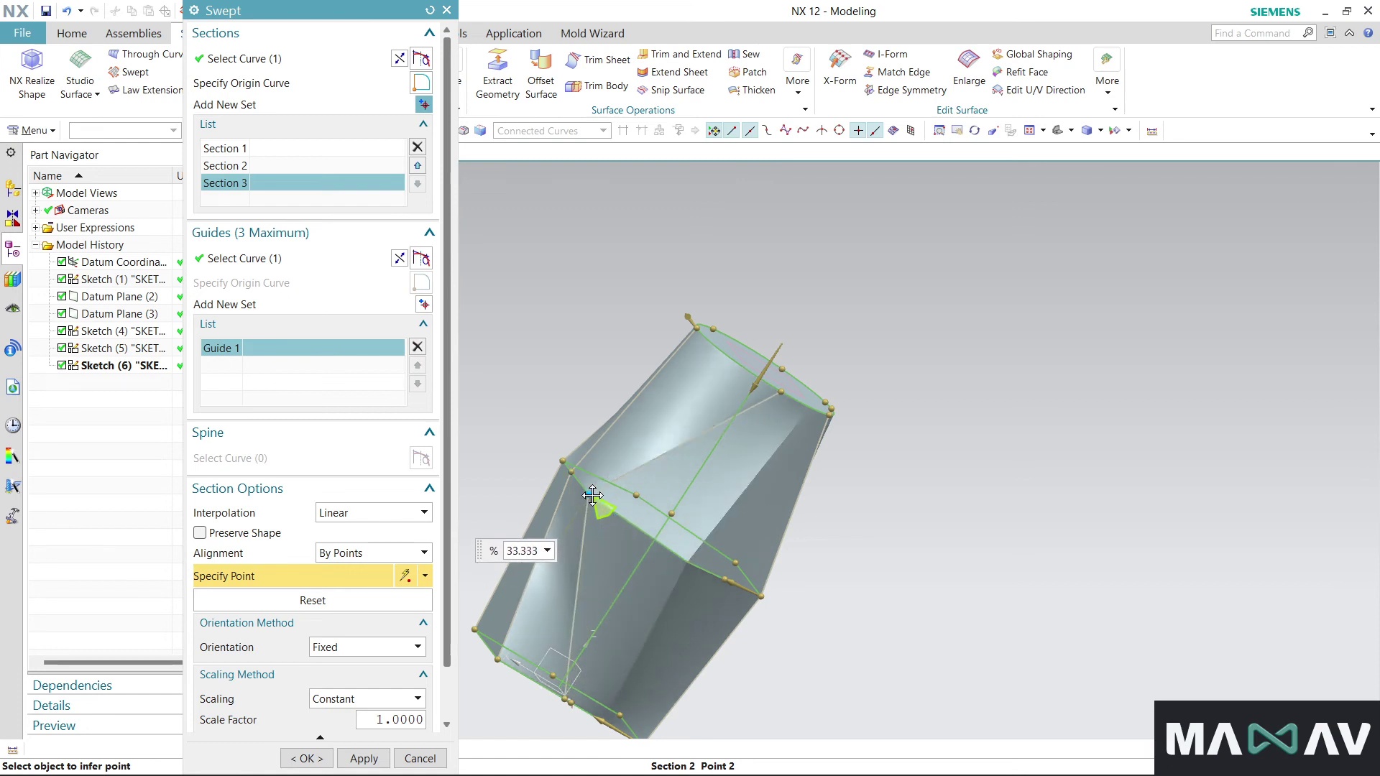
{"action": "middle_click_drag", "start_coordinate": [593, 496], "coordinate": [721, 647]}
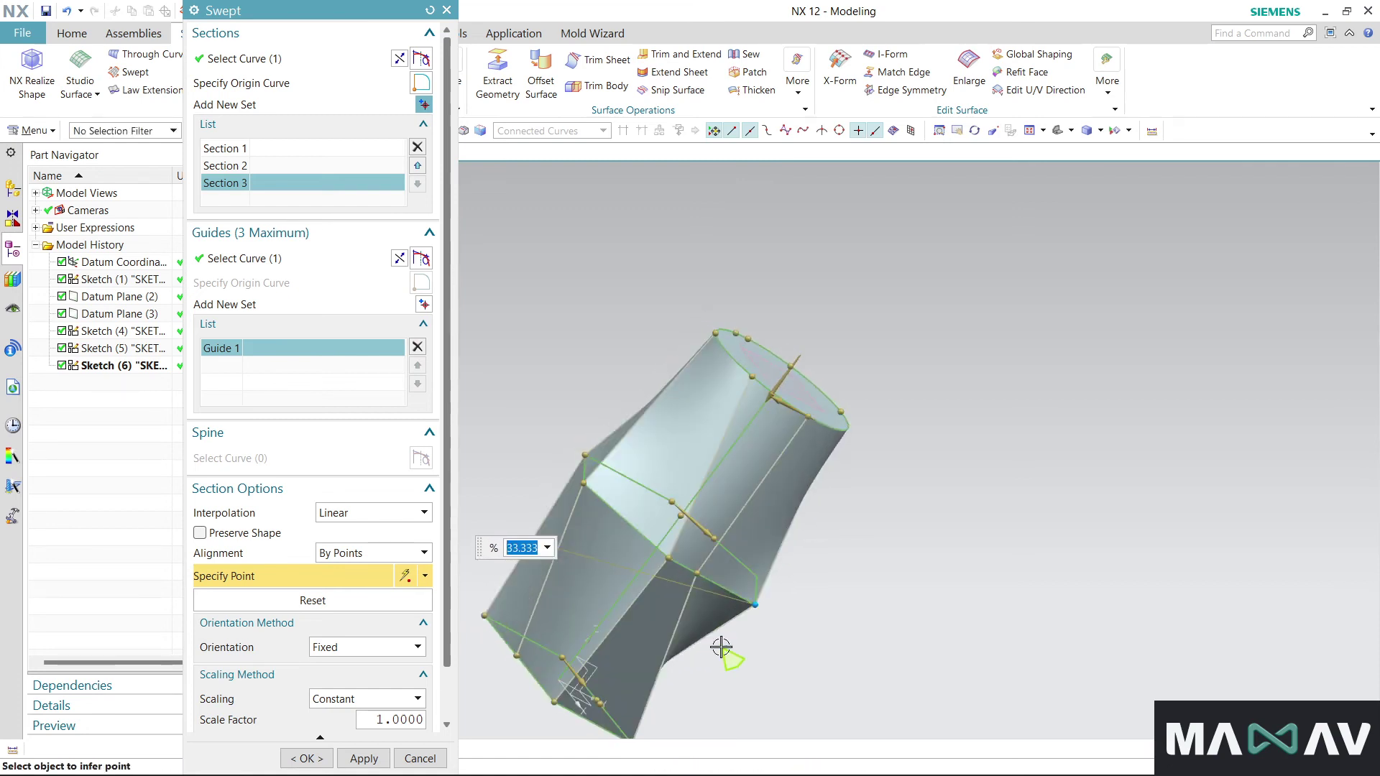
{"action": "mouse_move", "coordinate": [647, 548]}
{"action": "left_mouse_down"}
{"action": "mouse_move", "coordinate": [598, 504]}
{"action": "mouse_move", "coordinate": [668, 551]}
{"action": "left_mouse_up"}
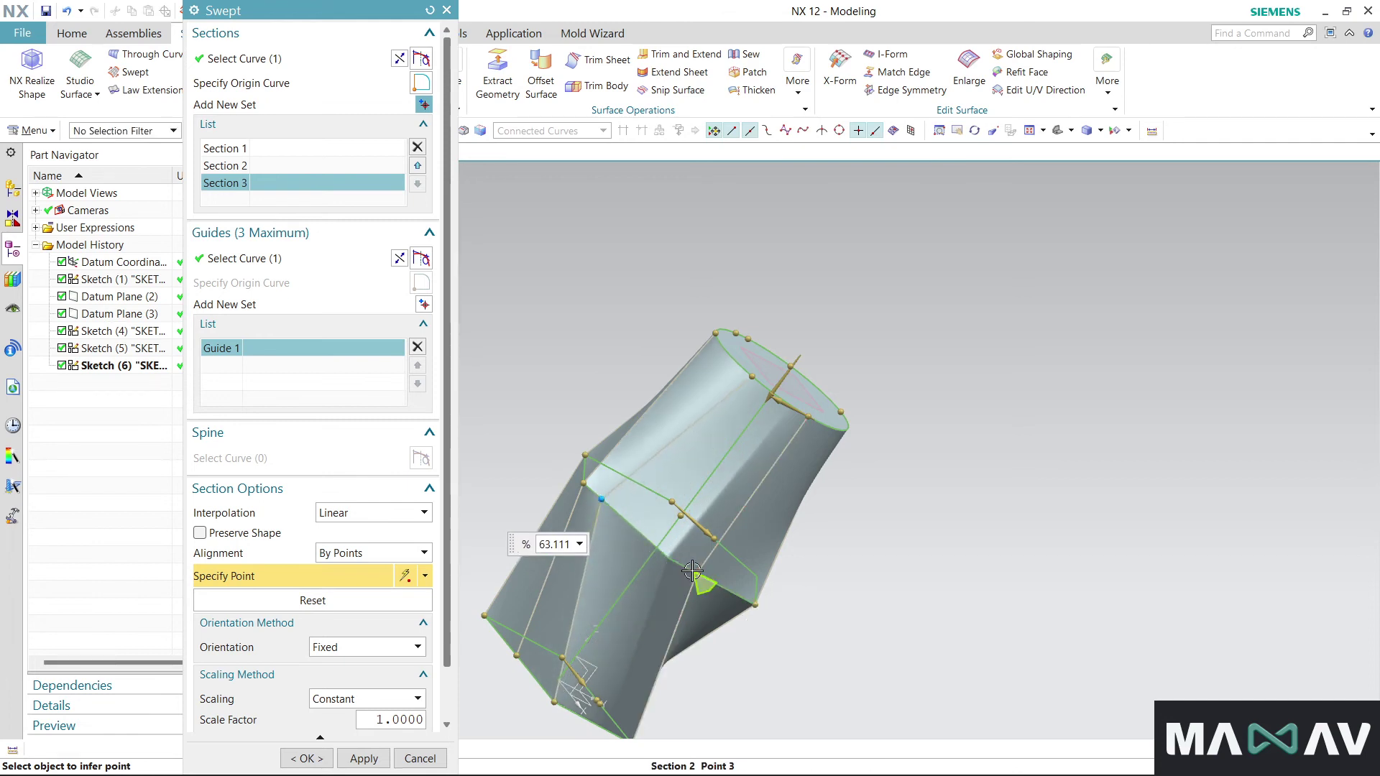
{"action": "middle_click_drag", "start_coordinate": [631, 550], "coordinate": [678, 537]}
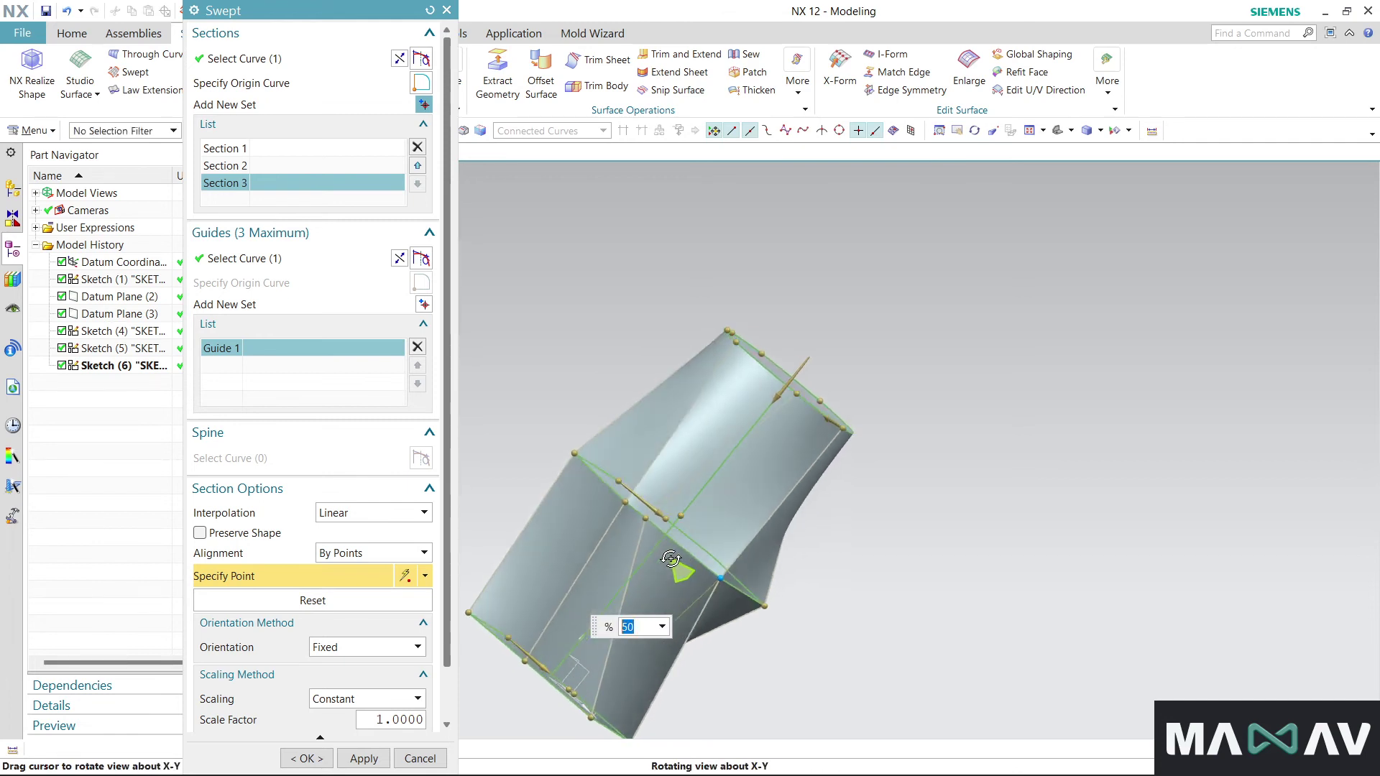
{"action": "mouse_move", "coordinate": [651, 527]}
{"action": "left_mouse_down"}
{"action": "mouse_move", "coordinate": [684, 542]}
{"action": "mouse_move", "coordinate": [642, 502]}
{"action": "left_mouse_up"}
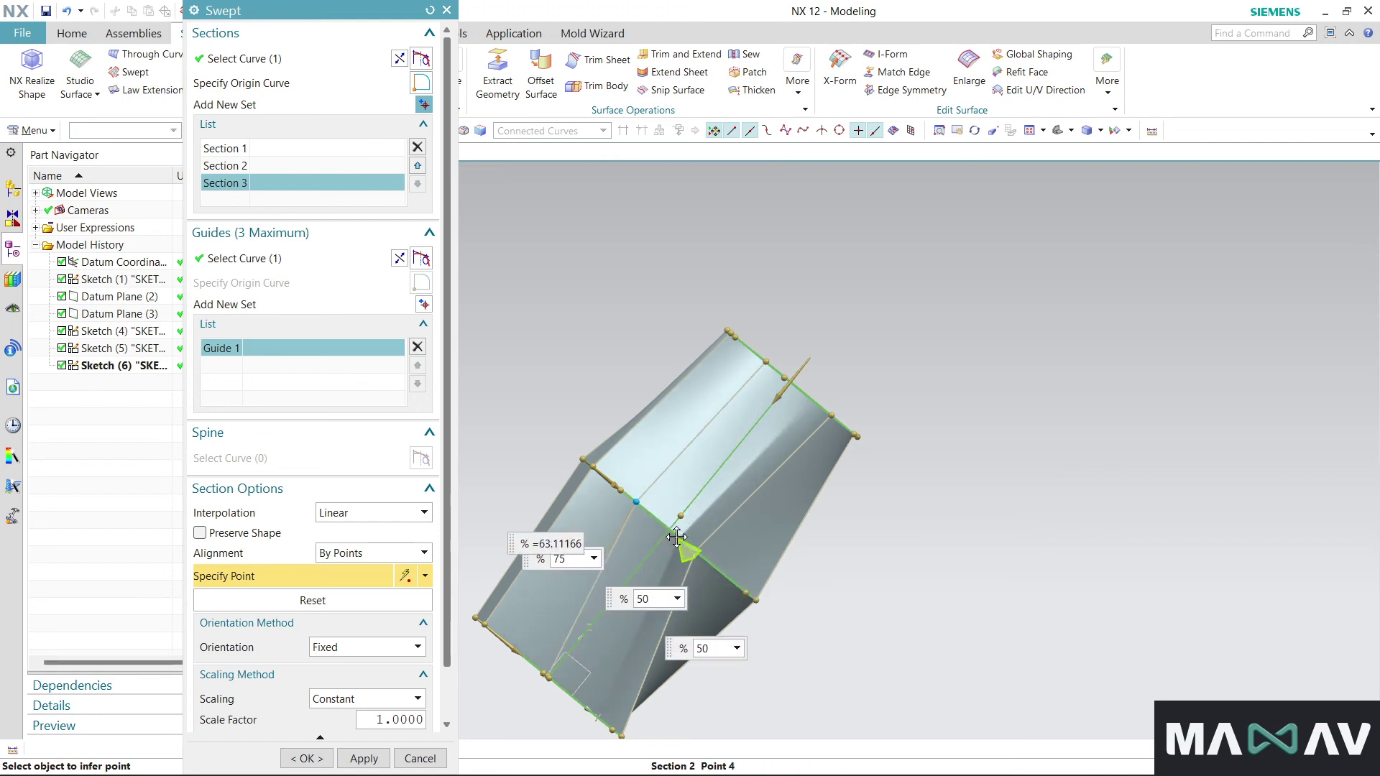
{"action": "left_click_drag", "start_coordinate": [693, 566], "coordinate": [700, 524]}
{"action": "middle_click_drag", "start_coordinate": [663, 499], "coordinate": [578, 333]}
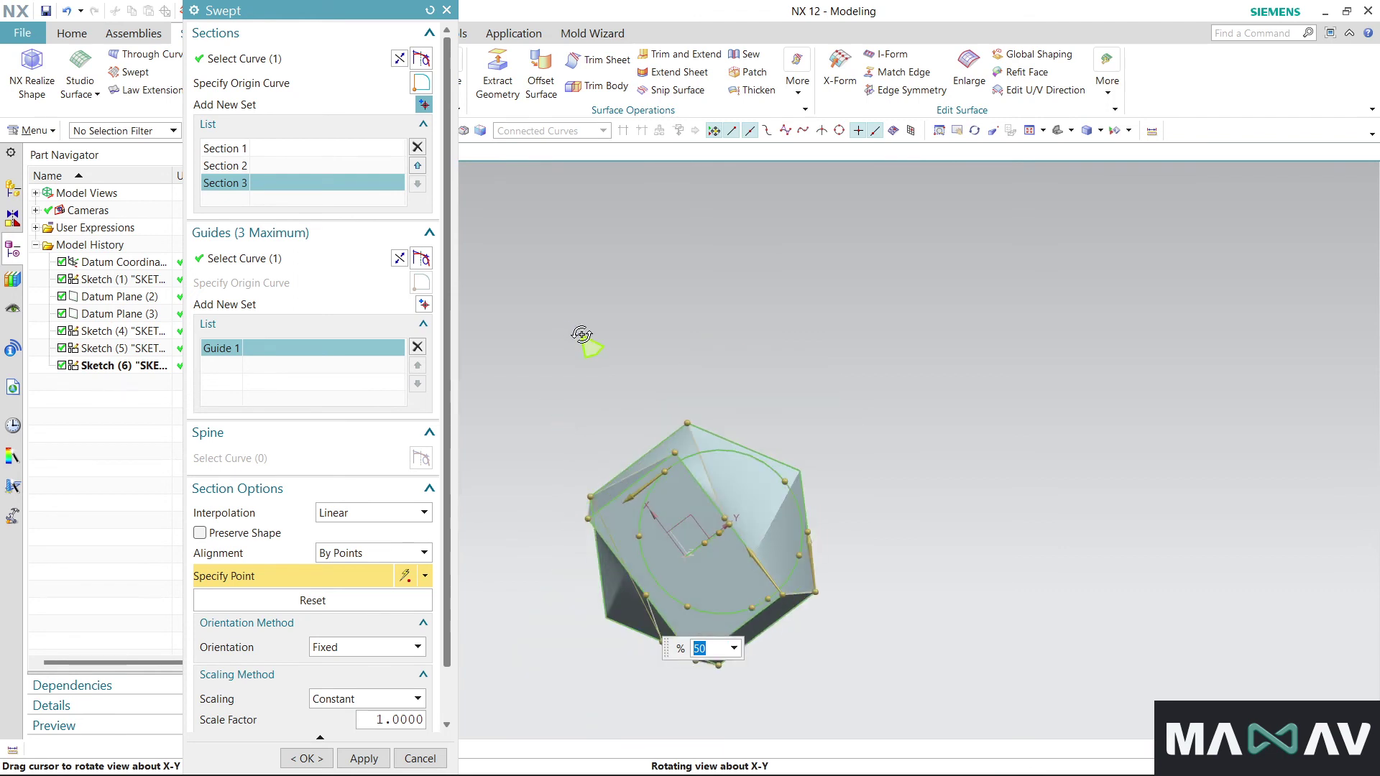
{"action": "middle_click_drag", "start_coordinate": [577, 332], "coordinate": [656, 486]}
Set section interpolation to Cubic for a smoothly bulging preview
{"action": "left_click", "coordinate": [385, 513]}
{"action": "left_click", "coordinate": [363, 541]}
{"action": "mouse_move", "coordinate": [629, 595]}
{"action": "middle_mouse_down"}
{"action": "mouse_move", "coordinate": [819, 460]}
{"action": "mouse_move", "coordinate": [775, 461]}
{"action": "middle_mouse_up"}
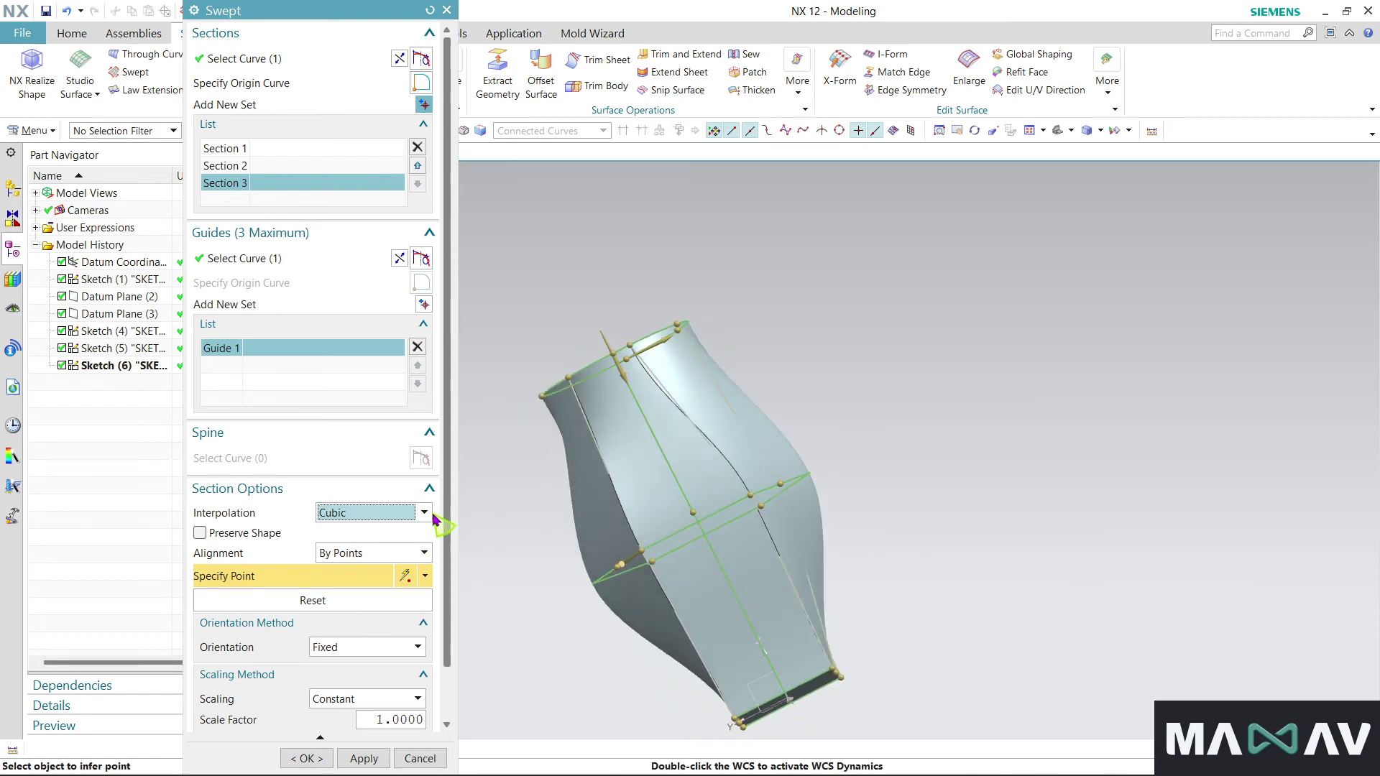
Switch section interpolation to Blend and create the swept vase body
{"action": "left_click", "coordinate": [425, 513]}
{"action": "left_click", "coordinate": [338, 554]}
{"action": "mouse_move", "coordinate": [557, 618]}
{"action": "middle_mouse_down"}
{"action": "mouse_move", "coordinate": [850, 470]}
{"action": "mouse_move", "coordinate": [687, 534]}
{"action": "mouse_move", "coordinate": [744, 567]}
{"action": "mouse_move", "coordinate": [656, 554]}
{"action": "middle_mouse_up"}
{"action": "scroll", "coordinate": [573, 489], "scroll_direction": "up", "scroll_amount": 2}
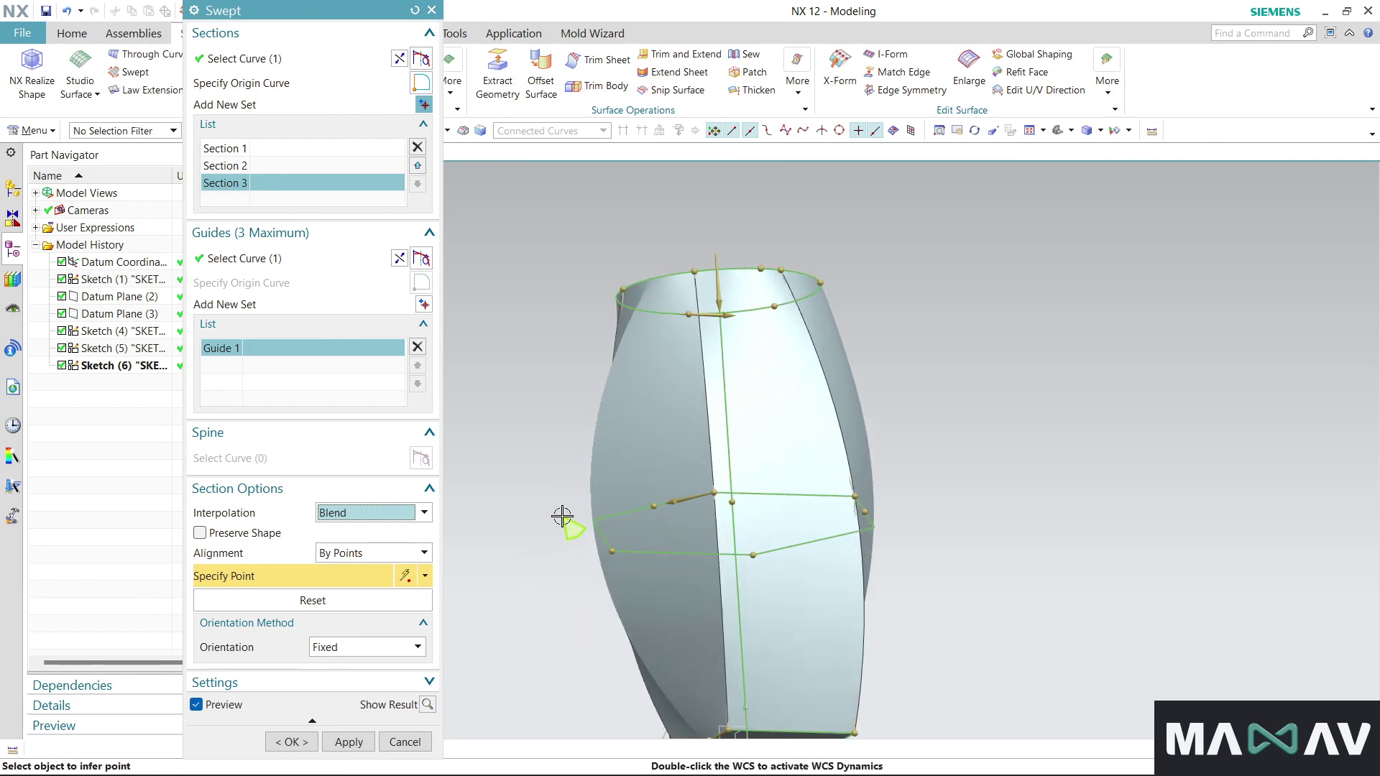
{"action": "left_click", "coordinate": [301, 751]}
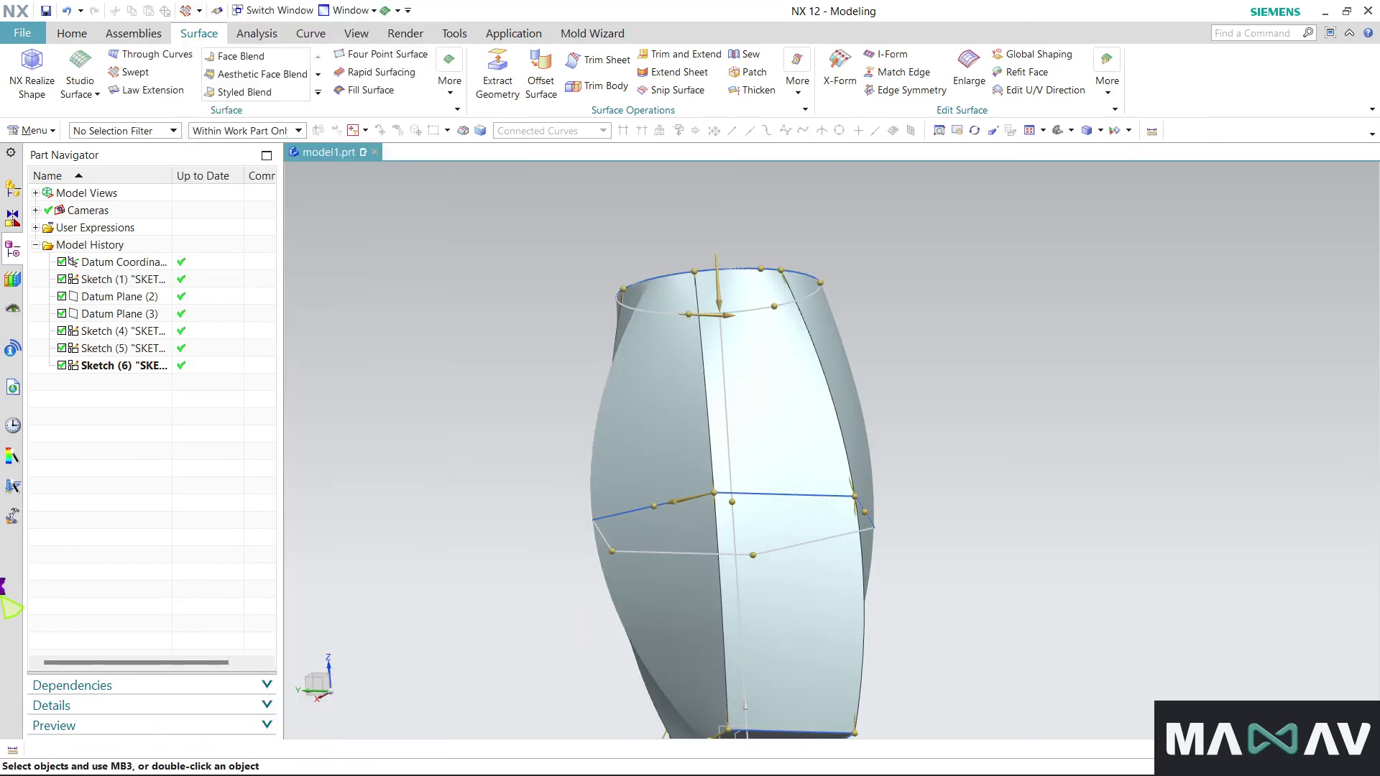
Delete Swept (7), then Sketch (6), Sketch (5) and Sketch (4) from the Part Navigator
{"action": "right_click", "coordinate": [124, 388]}
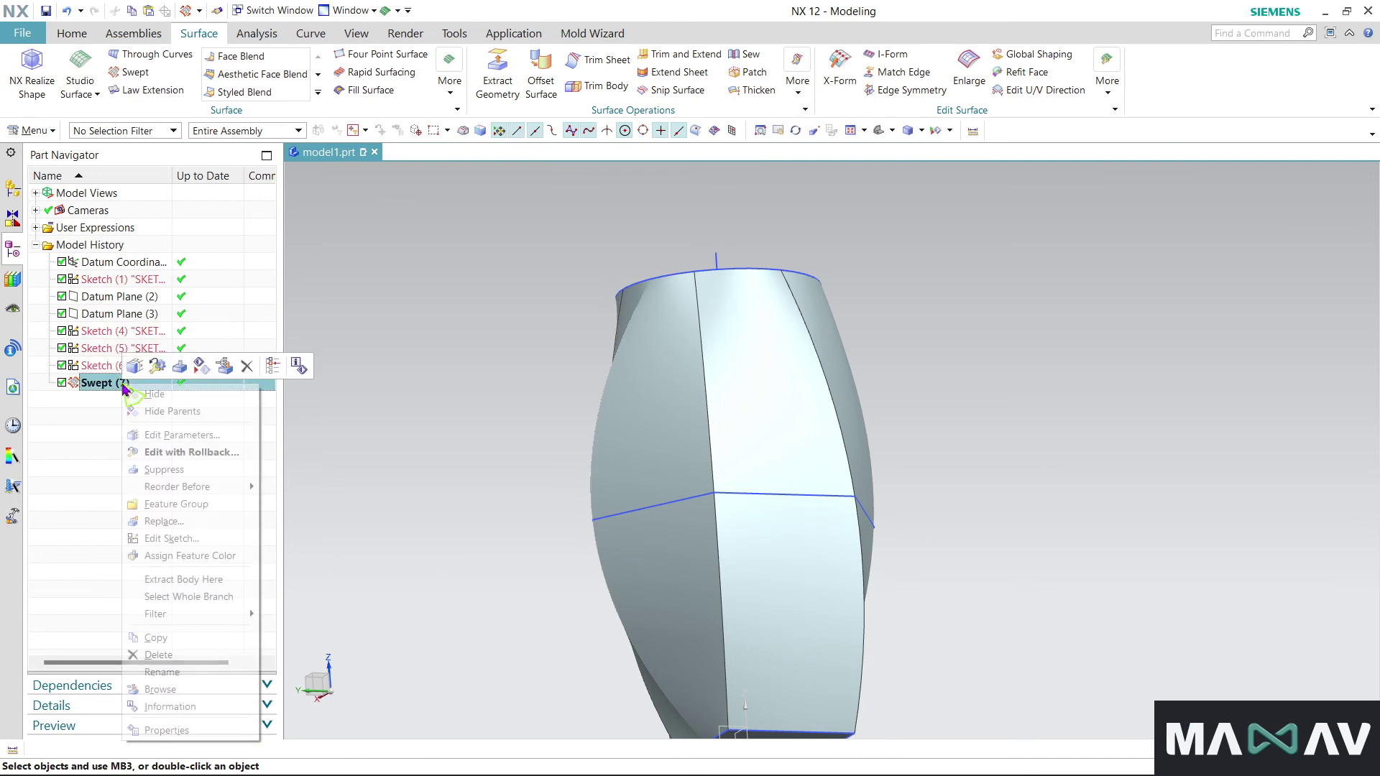
{"action": "key", "text": "Delete"}
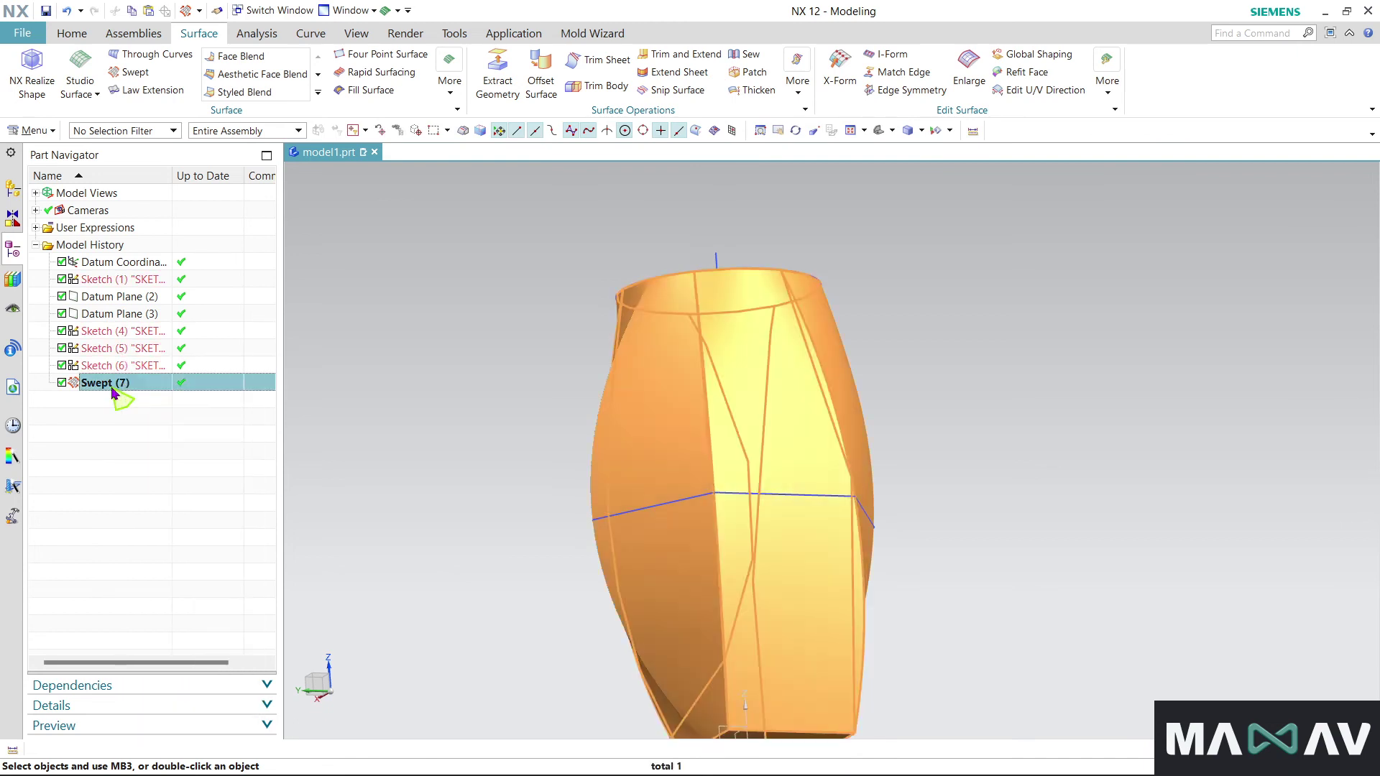
{"action": "left_click", "coordinate": [122, 365]}
{"action": "key", "text": "Delete"}
{"action": "left_click", "coordinate": [128, 348]}
{"action": "key", "text": "Delete"}
{"action": "left_click", "coordinate": [132, 337]}
{"action": "key", "text": "Delete"}
{"action": "scroll", "coordinate": [518, 517], "scroll_direction": "down", "scroll_amount": 2}
{"action": "mouse_move", "coordinate": [579, 563]}
{"action": "middle_mouse_down"}
{"action": "mouse_move", "coordinate": [524, 431]}
{"action": "mouse_move", "coordinate": [447, 468]}
{"action": "middle_mouse_up"}
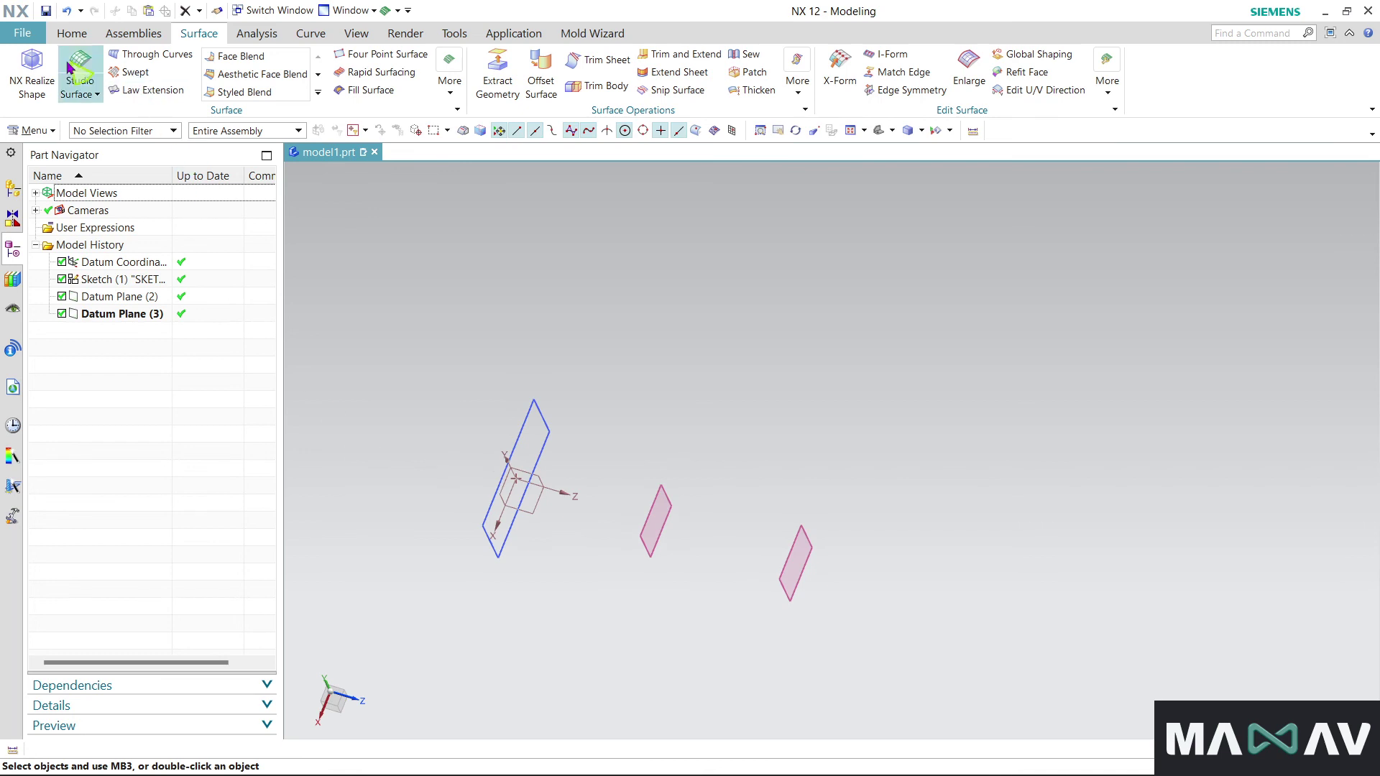
Create a new Sketch (4) on the XZ datum plane
{"action": "left_click", "coordinate": [72, 33]}
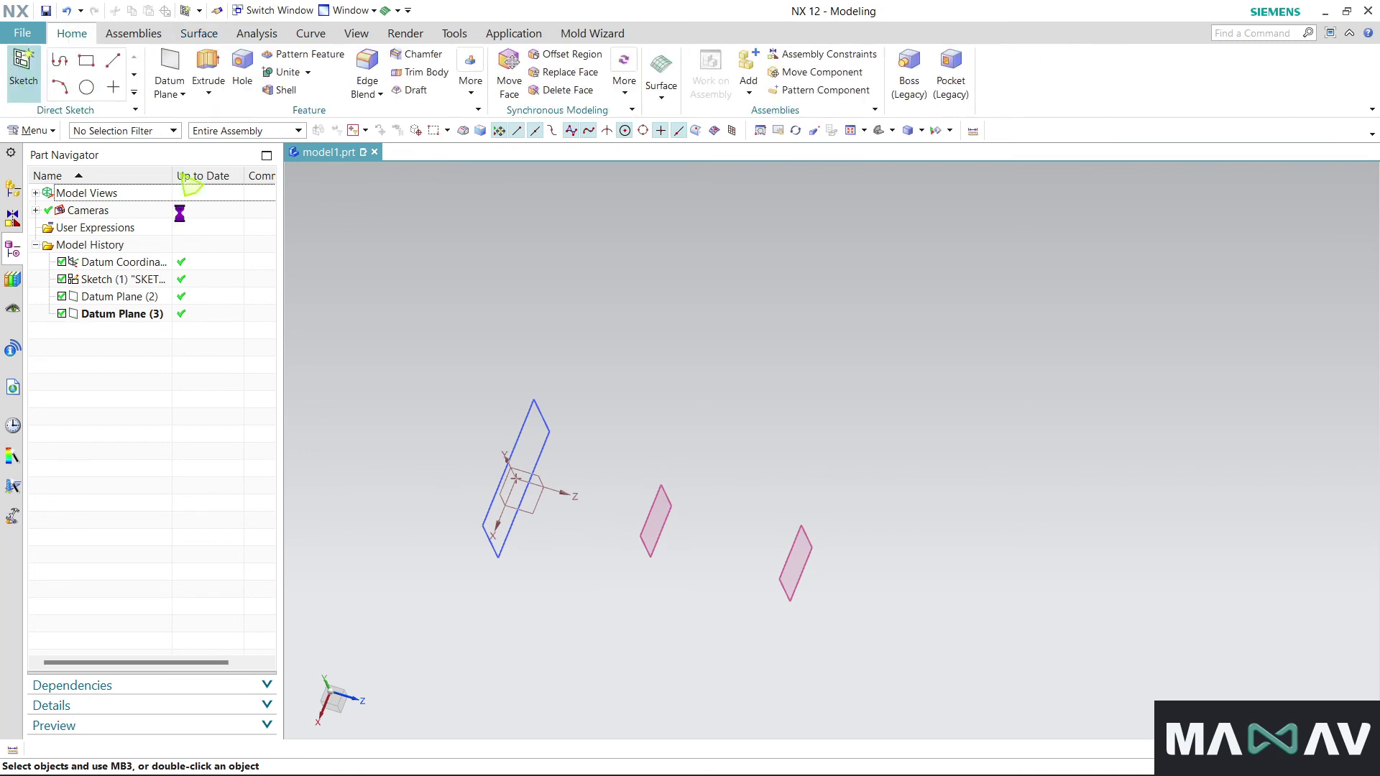
{"action": "left_click", "coordinate": [530, 509]}
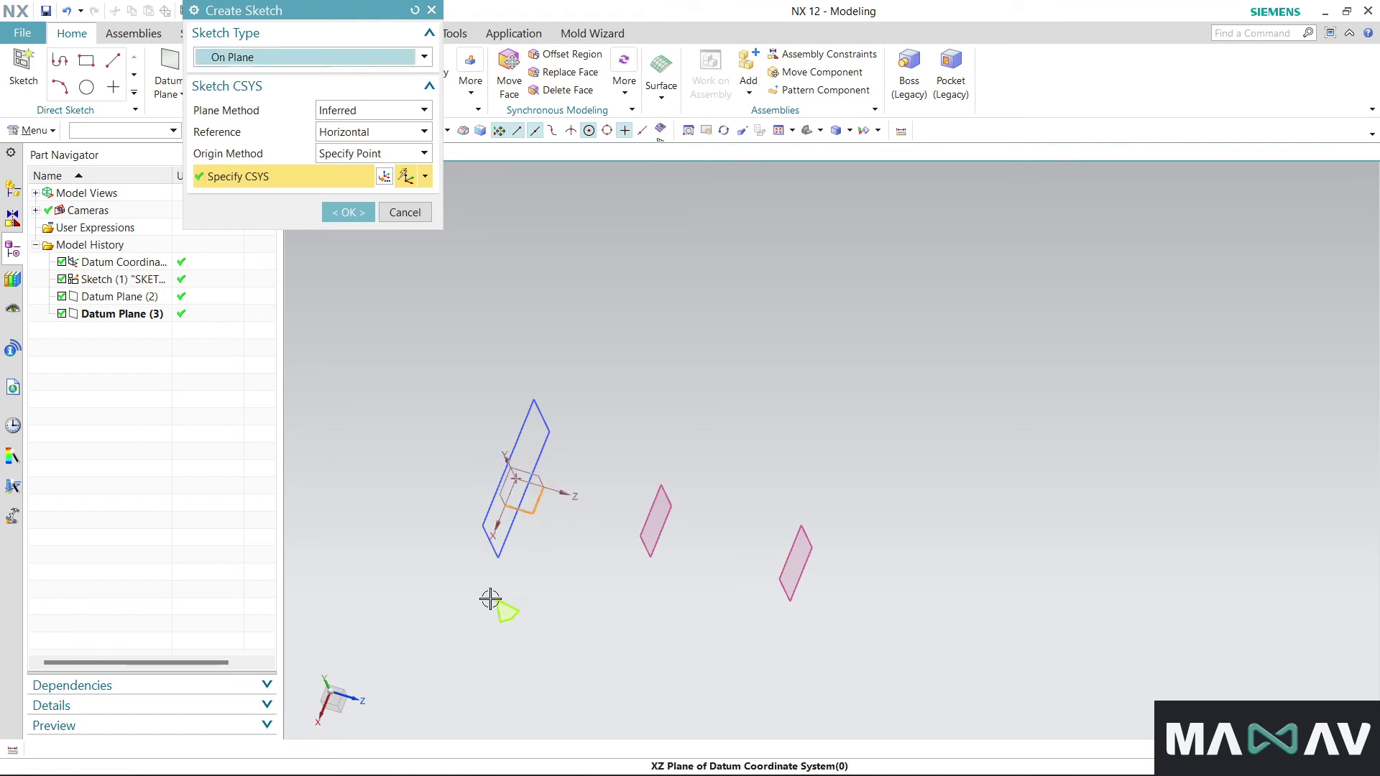
{"action": "left_click", "coordinate": [343, 213]}
{"action": "mouse_move", "coordinate": [653, 578]}
{"action": "middle_mouse_down"}
{"action": "mouse_move", "coordinate": [731, 561]}
{"action": "mouse_move", "coordinate": [795, 644]}
{"action": "mouse_move", "coordinate": [685, 643]}
{"action": "mouse_move", "coordinate": [712, 641]}
{"action": "middle_mouse_up"}
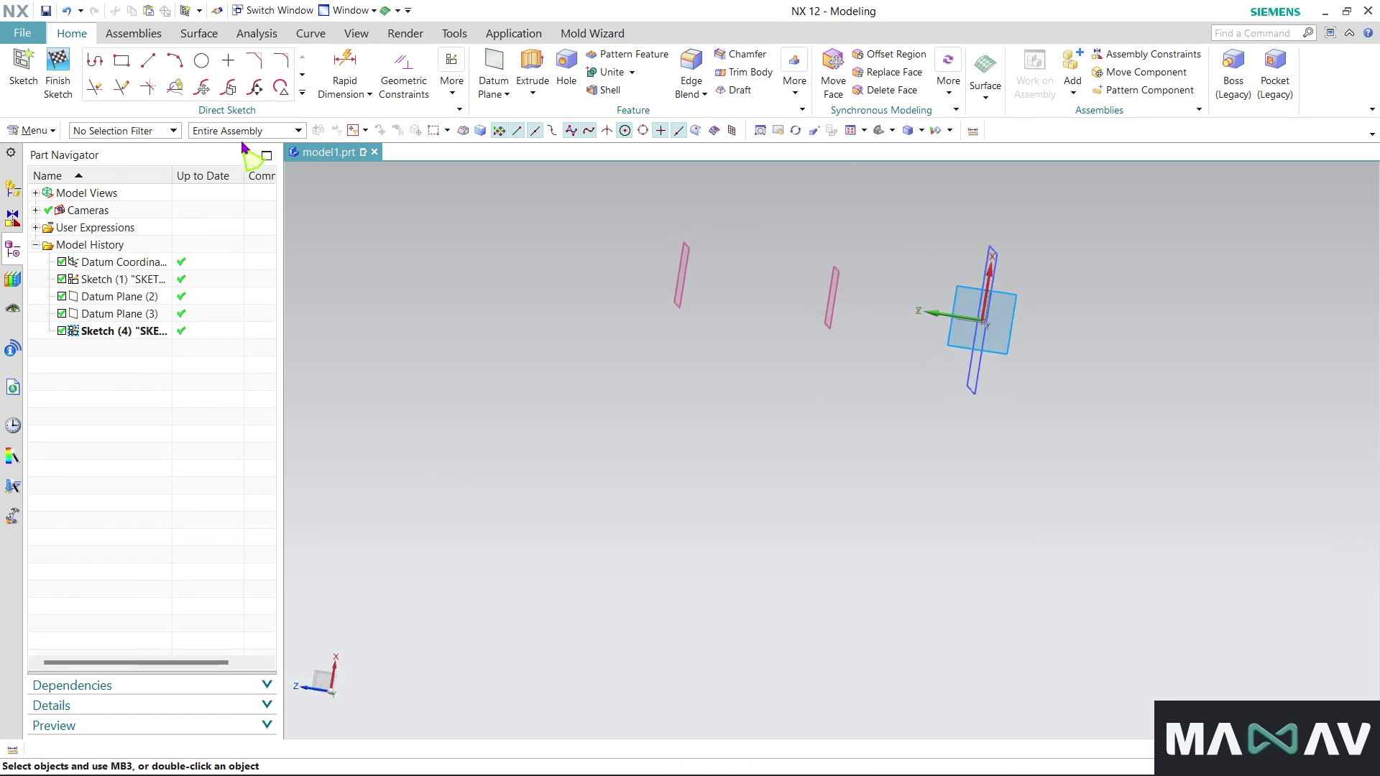
Start a Studio Spline at the line's end and place its second and third points
{"action": "left_click", "coordinate": [302, 94]}
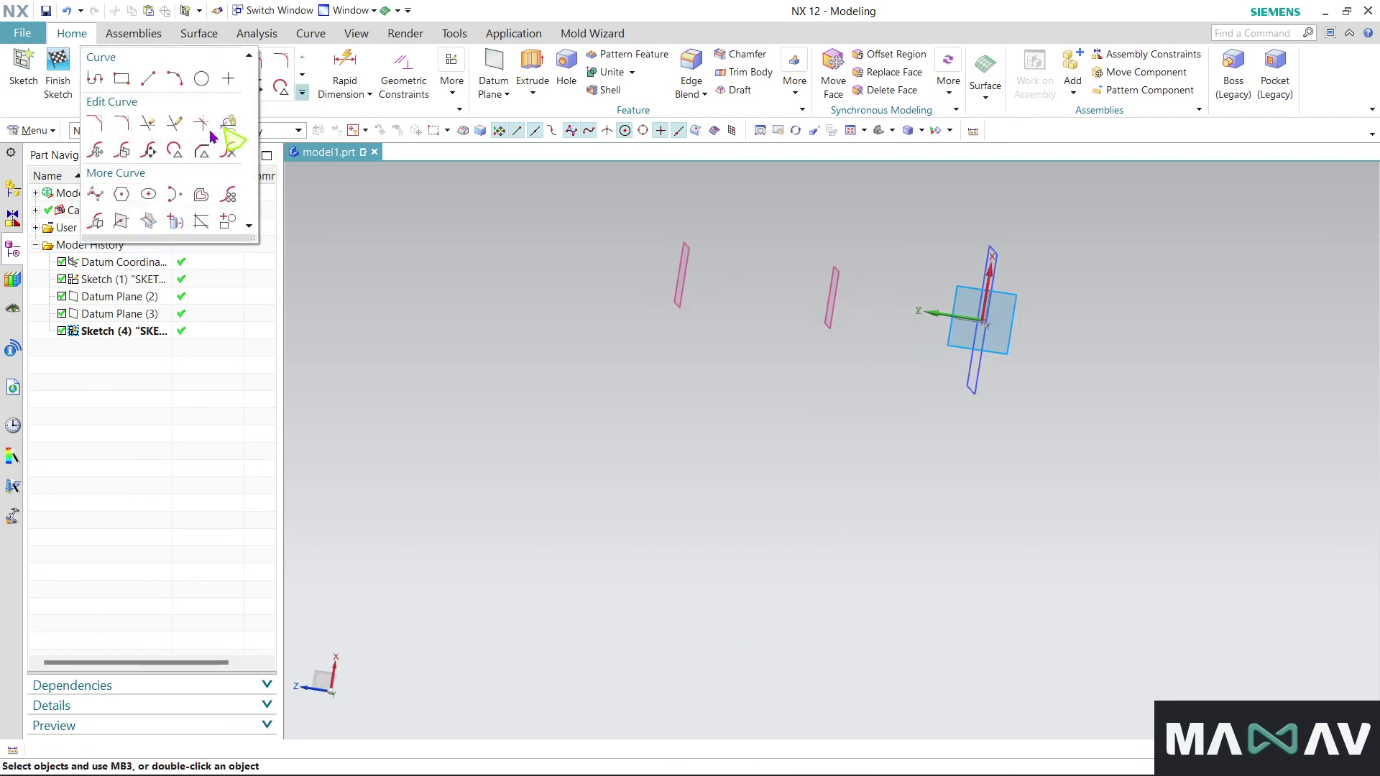
{"action": "left_click", "coordinate": [98, 205]}
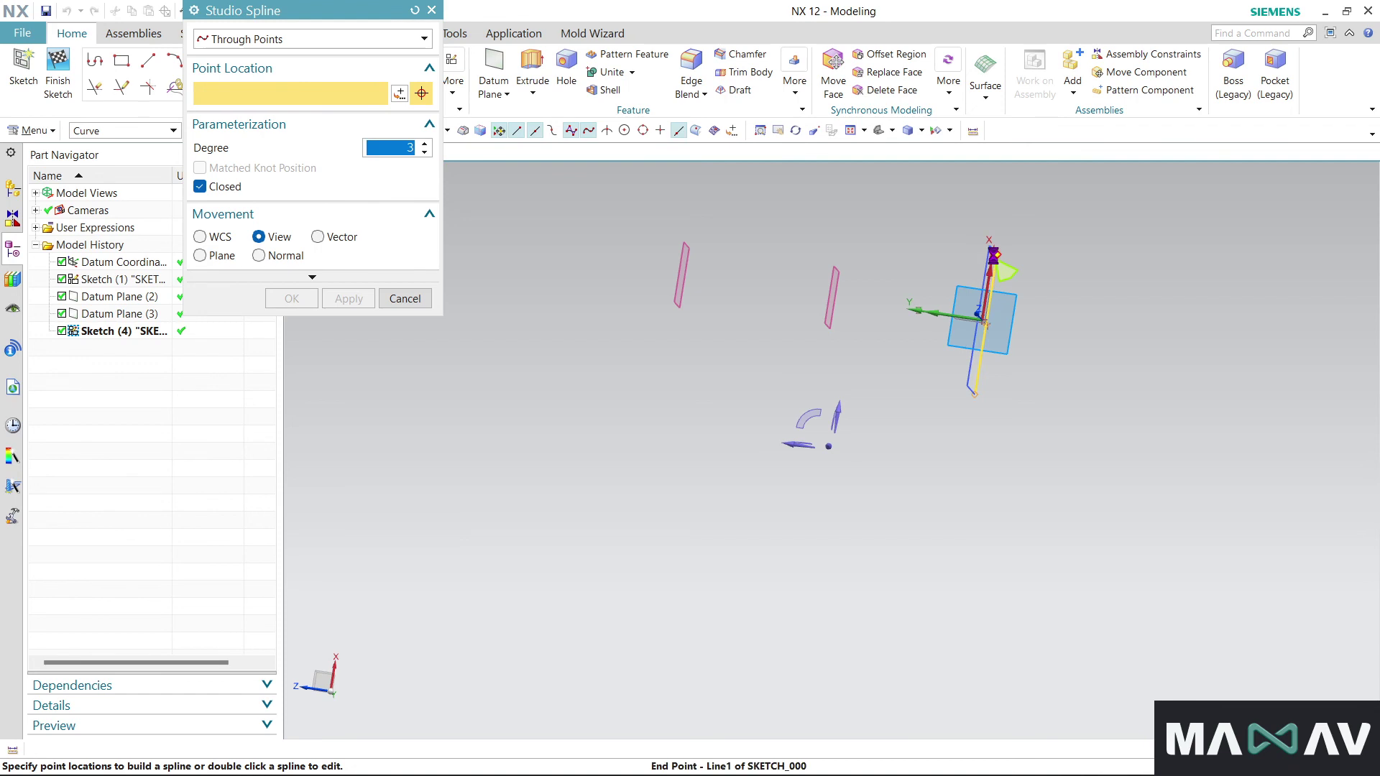
{"action": "left_click", "coordinate": [994, 257]}
{"action": "left_click", "coordinate": [1021, 249]}
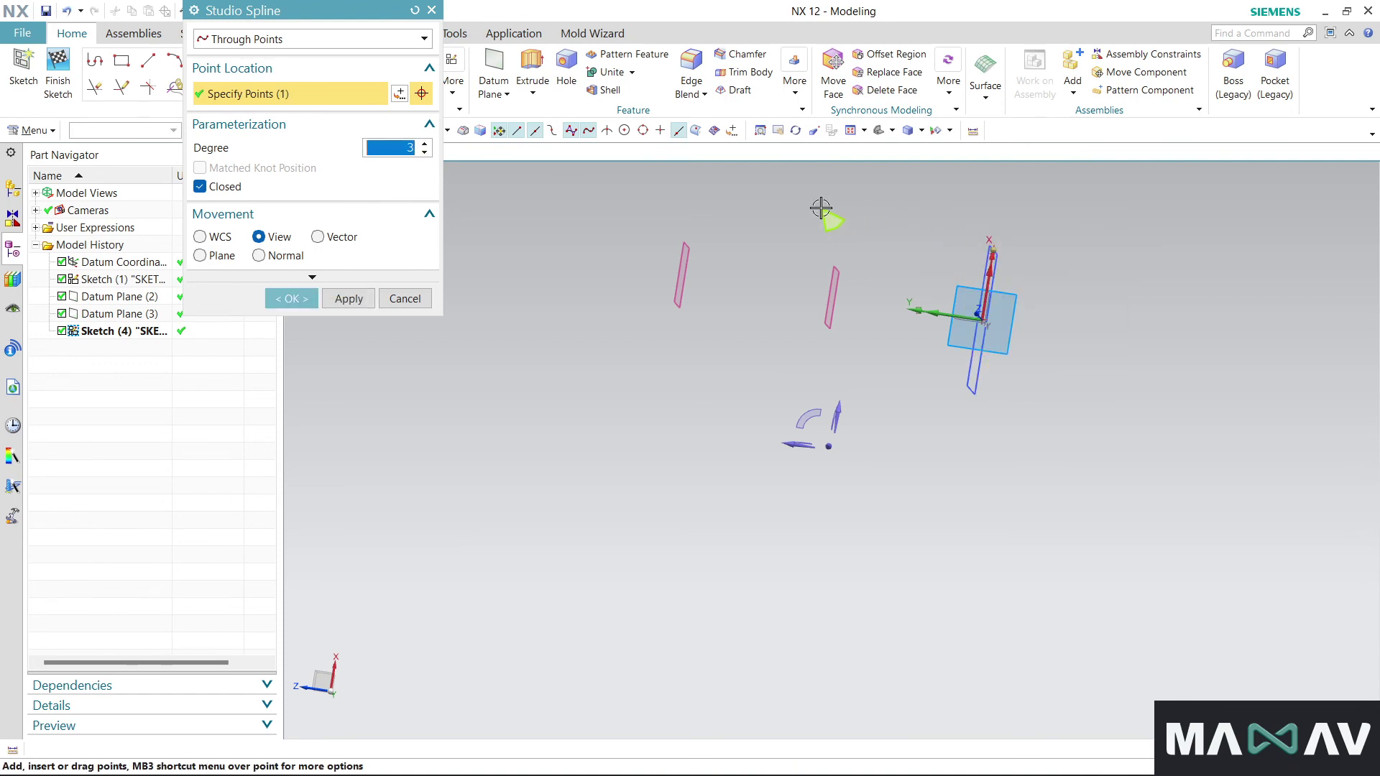
{"action": "left_click", "coordinate": [790, 209]}
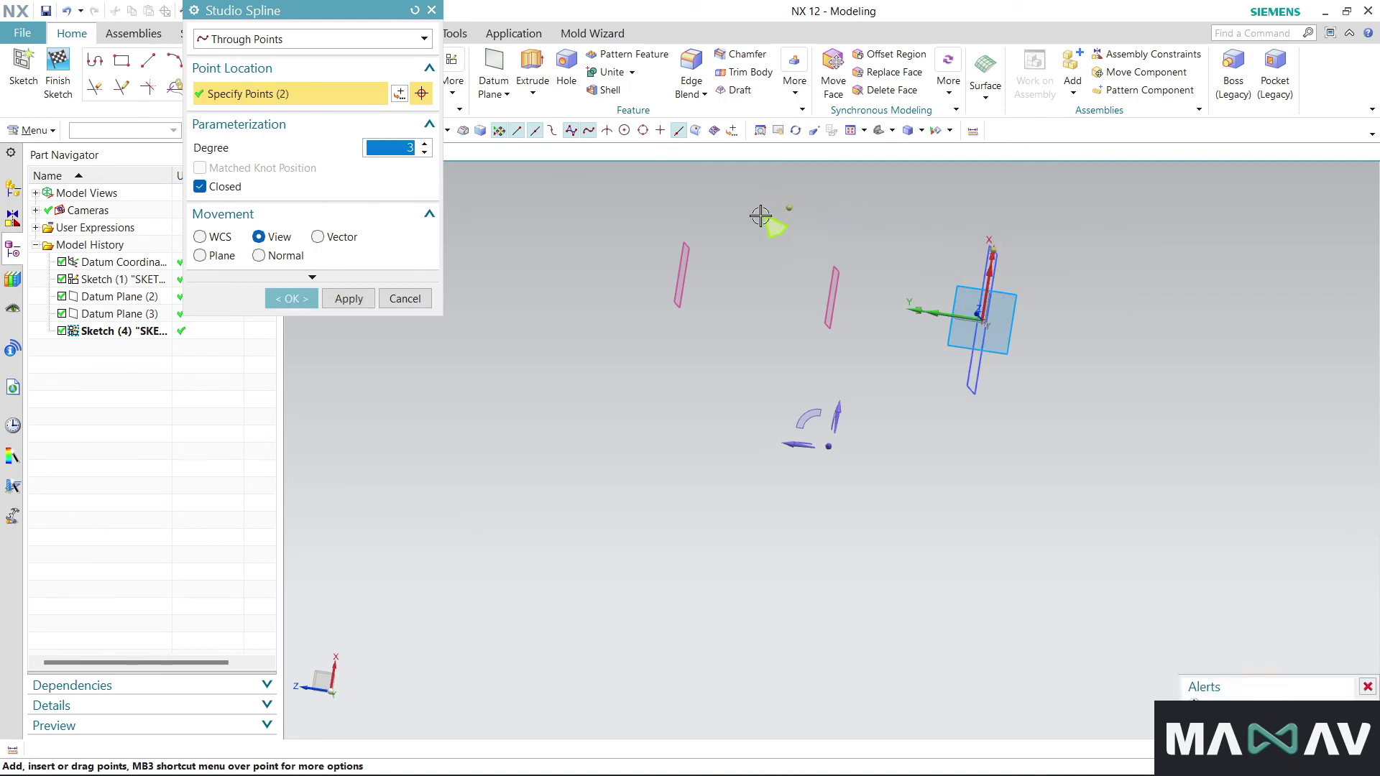
{"action": "left_click", "coordinate": [575, 350]}
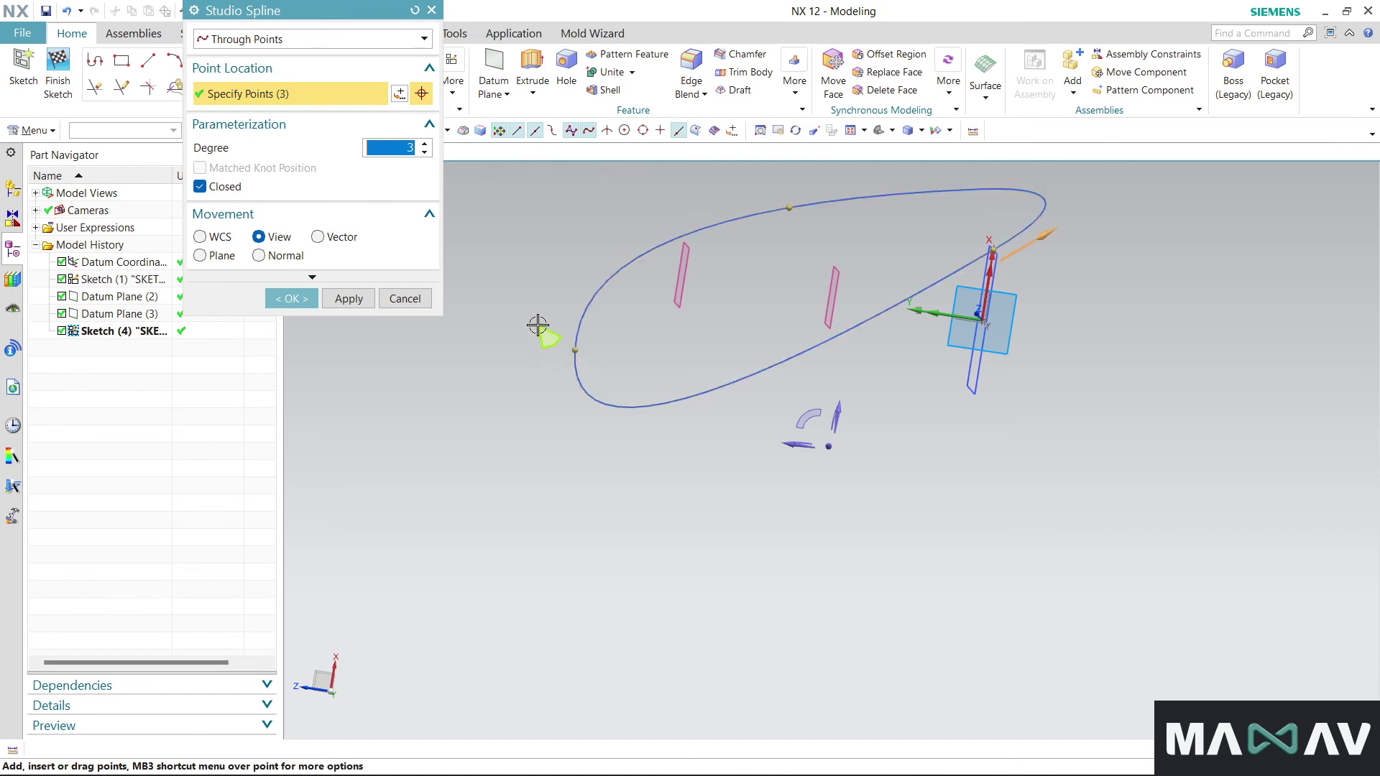
Make the spline open, add two more points, confirm it and finish the sketch
{"action": "left_click", "coordinate": [200, 187]}
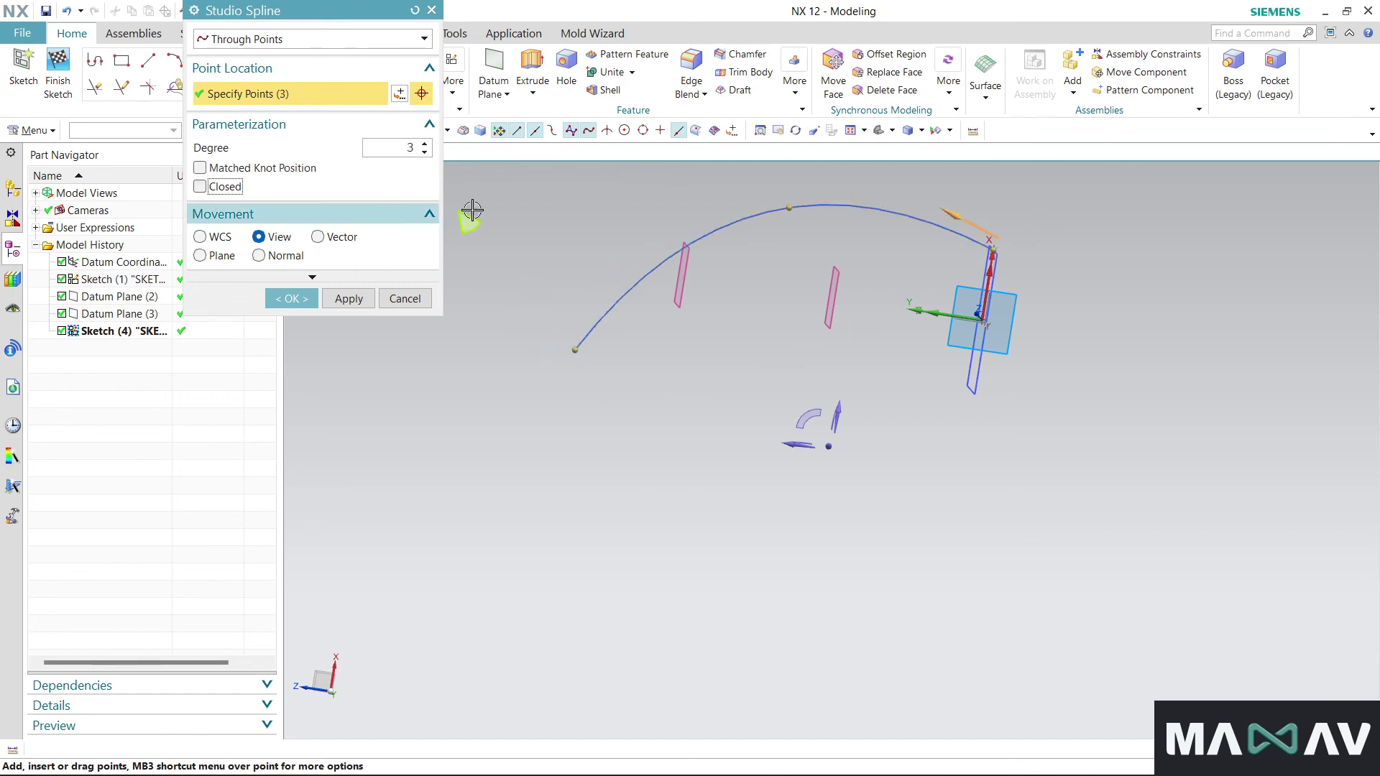
{"action": "left_click", "coordinate": [499, 224]}
{"action": "left_click", "coordinate": [393, 354]}
{"action": "left_click", "coordinate": [307, 299]}
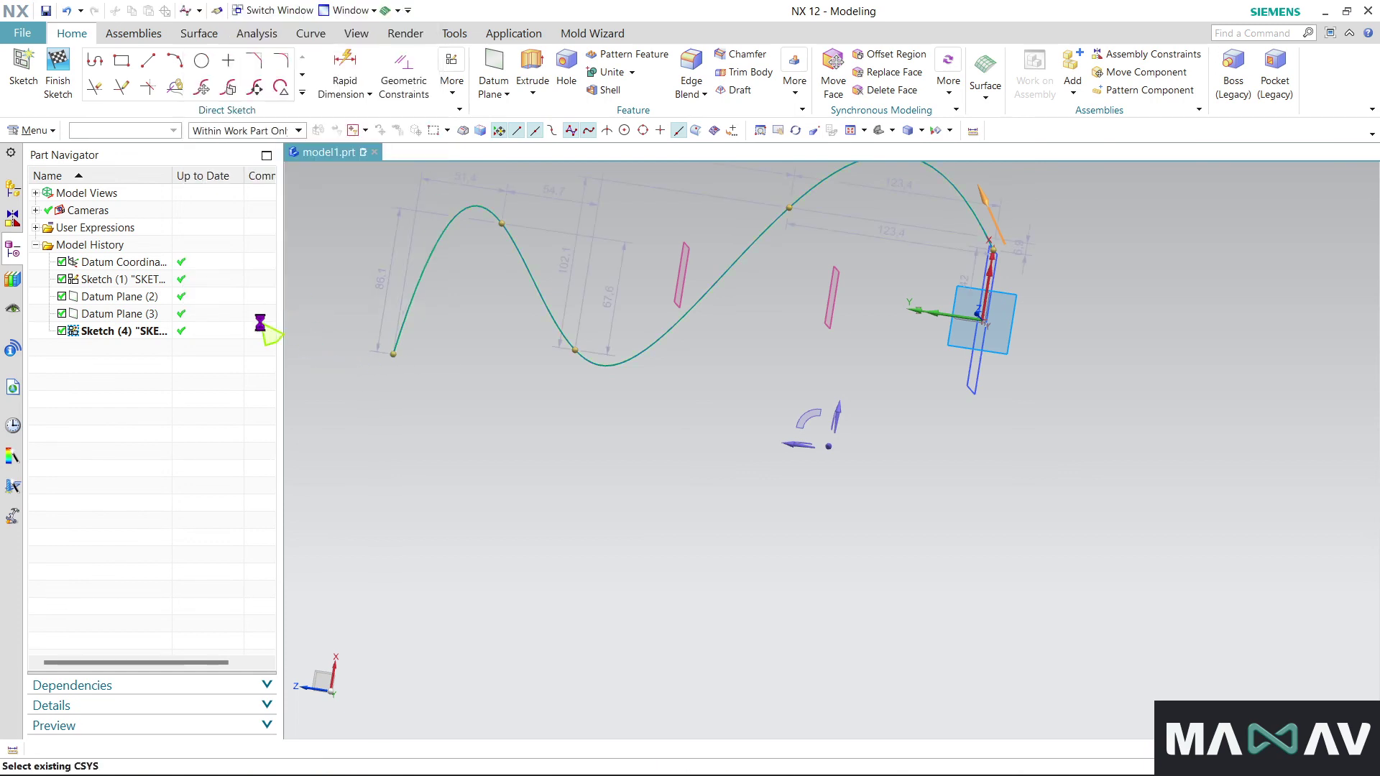
{"action": "left_click", "coordinate": [56, 70]}
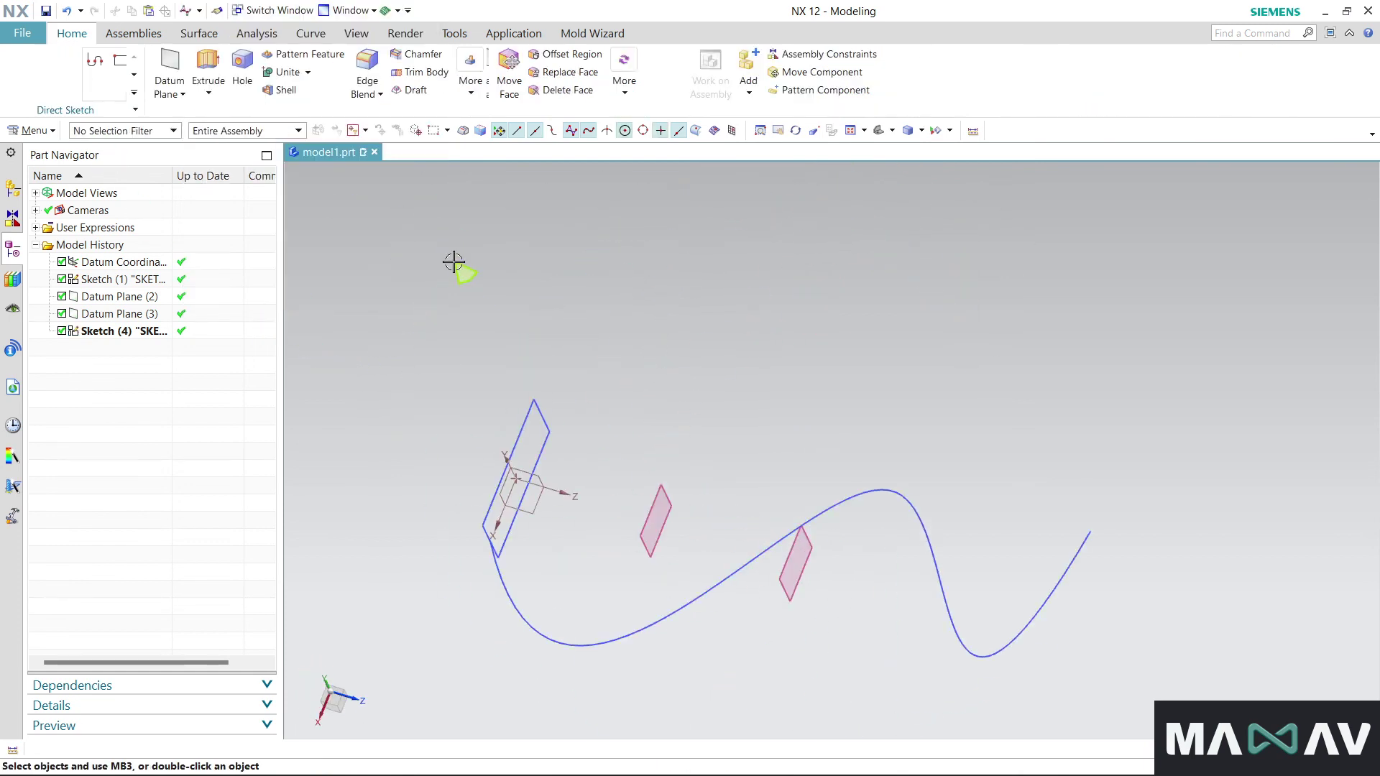
Sweep the rectangle sketch section along the wavy spline guide
{"action": "left_click", "coordinate": [661, 90]}
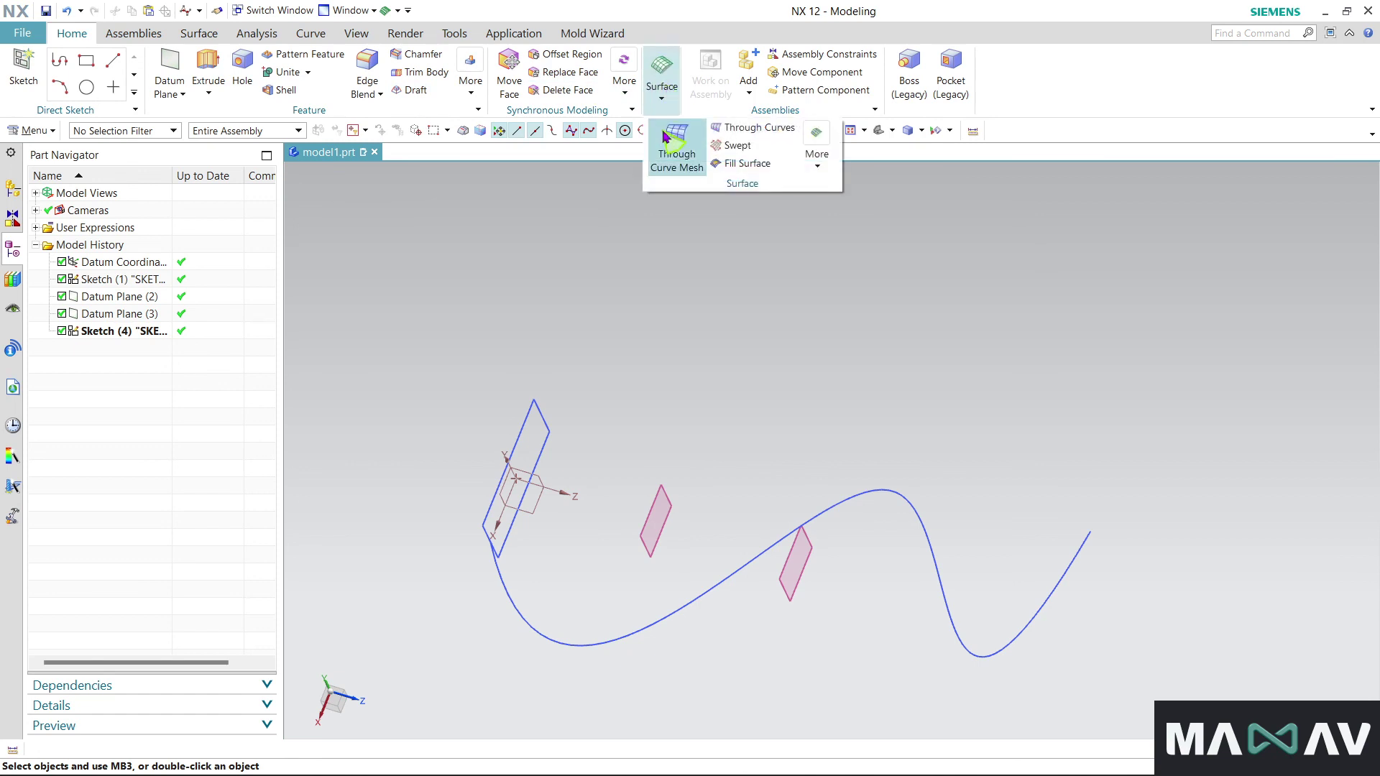
{"action": "left_click", "coordinate": [681, 163]}
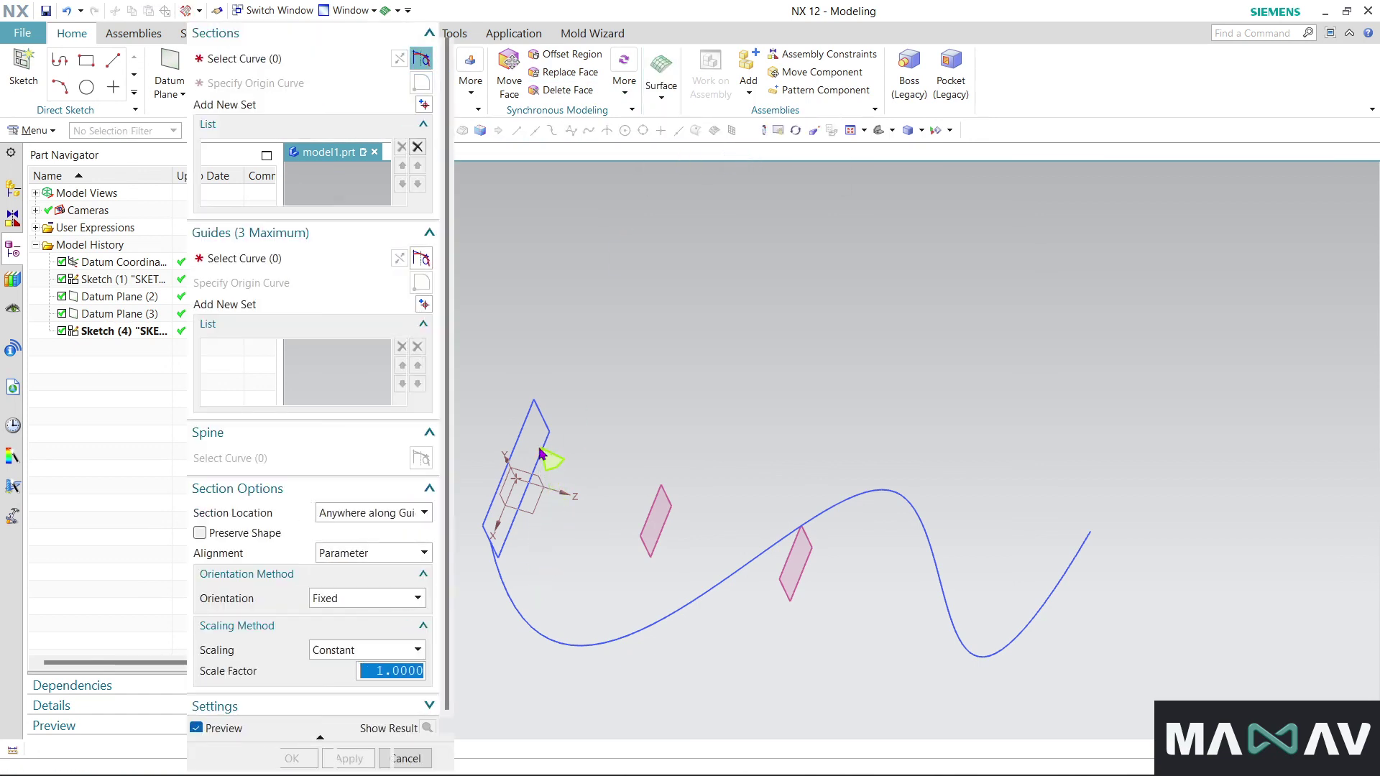
{"action": "left_click", "coordinate": [552, 446]}
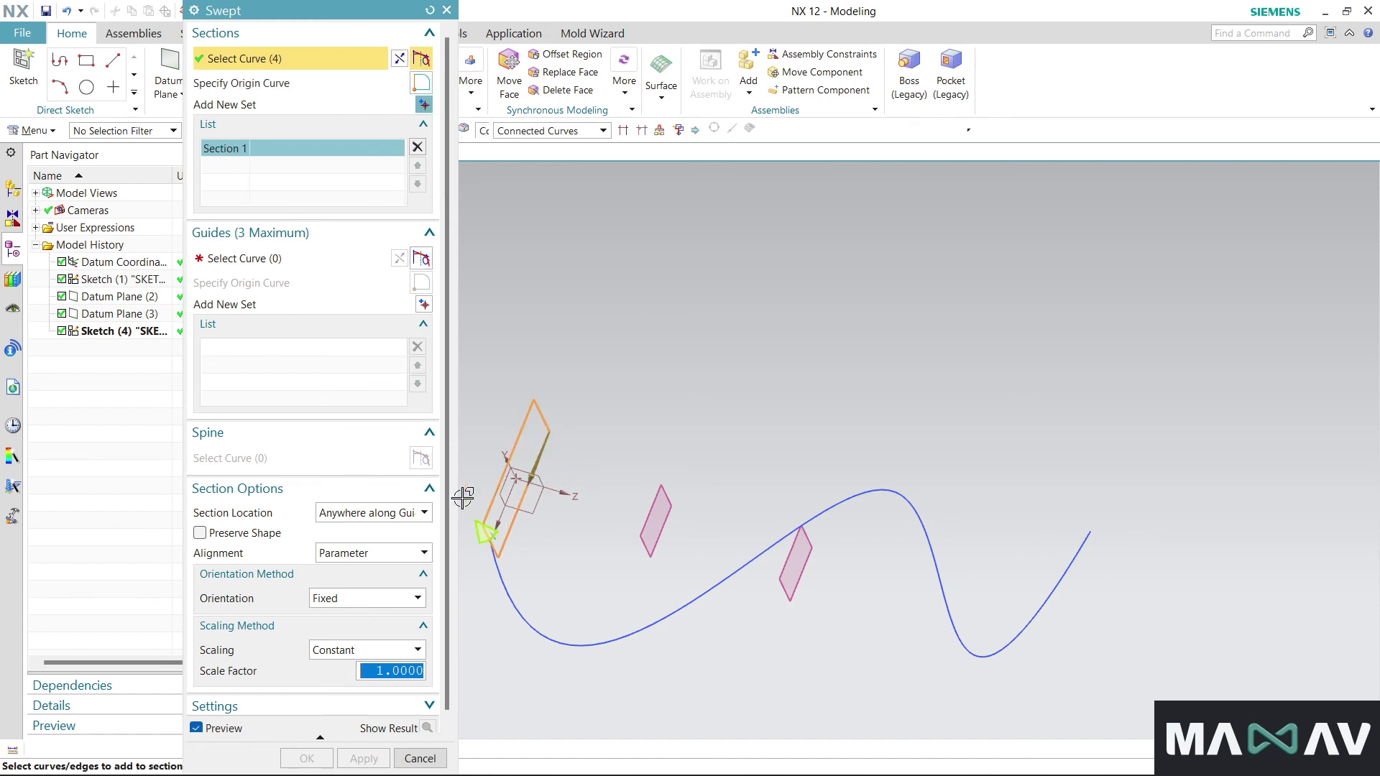
{"action": "left_click", "coordinate": [273, 260]}
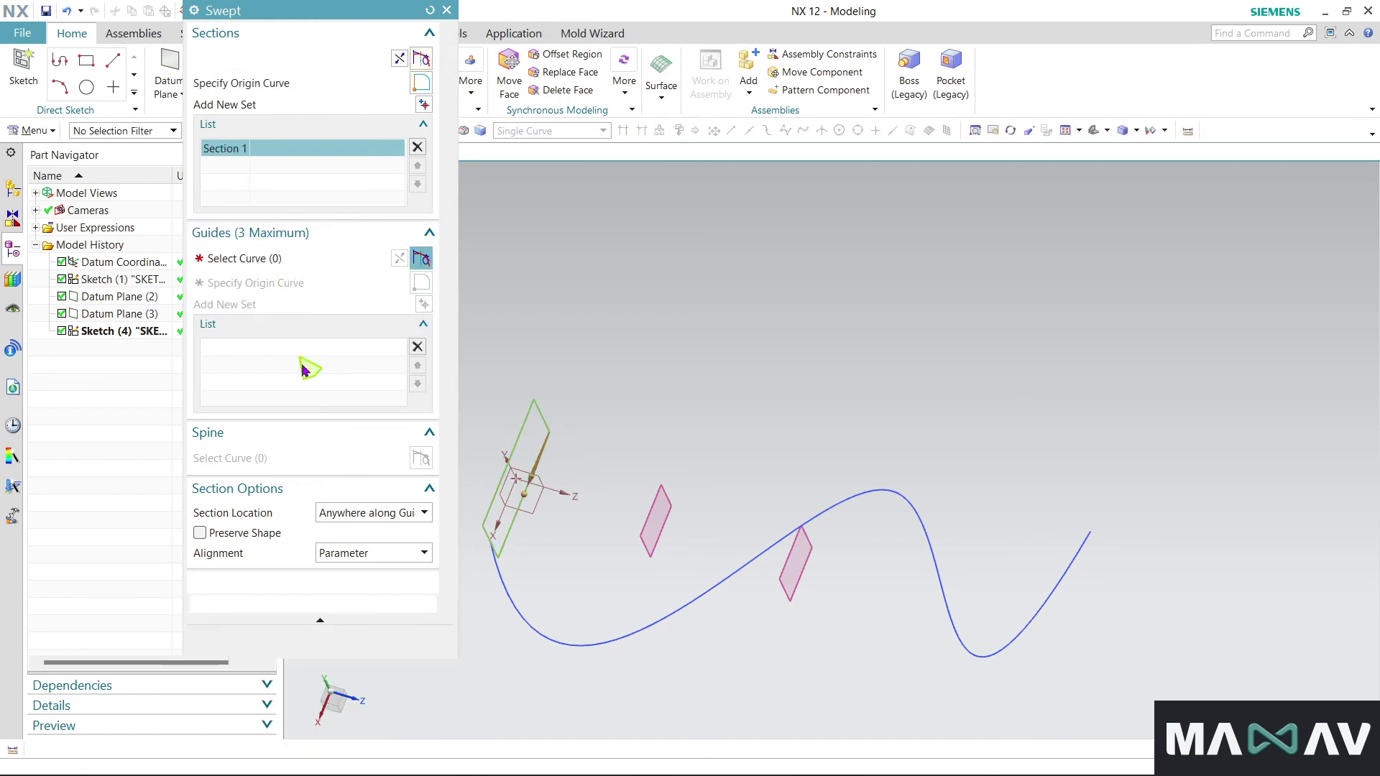
{"action": "left_click", "coordinate": [507, 622]}
{"action": "mouse_move", "coordinate": [702, 446]}
{"action": "middle_mouse_down"}
{"action": "mouse_move", "coordinate": [638, 349]}
{"action": "mouse_move", "coordinate": [694, 367]}
{"action": "mouse_move", "coordinate": [484, 370]}
{"action": "mouse_move", "coordinate": [656, 299]}
{"action": "mouse_move", "coordinate": [646, 117]}
{"action": "mouse_move", "coordinate": [569, 425]}
{"action": "mouse_move", "coordinate": [554, 369]}
{"action": "mouse_move", "coordinate": [540, 490]}
{"action": "mouse_move", "coordinate": [484, 271]}
{"action": "mouse_move", "coordinate": [524, 333]}
{"action": "mouse_move", "coordinate": [510, 425]}
{"action": "mouse_move", "coordinate": [582, 273]}
{"action": "mouse_move", "coordinate": [588, 423]}
{"action": "mouse_move", "coordinate": [683, 354]}
{"action": "mouse_move", "coordinate": [632, 360]}
{"action": "mouse_move", "coordinate": [724, 357]}
{"action": "mouse_move", "coordinate": [628, 338]}
{"action": "mouse_move", "coordinate": [626, 299]}
{"action": "mouse_move", "coordinate": [697, 308]}
{"action": "mouse_move", "coordinate": [656, 324]}
{"action": "middle_mouse_up"}
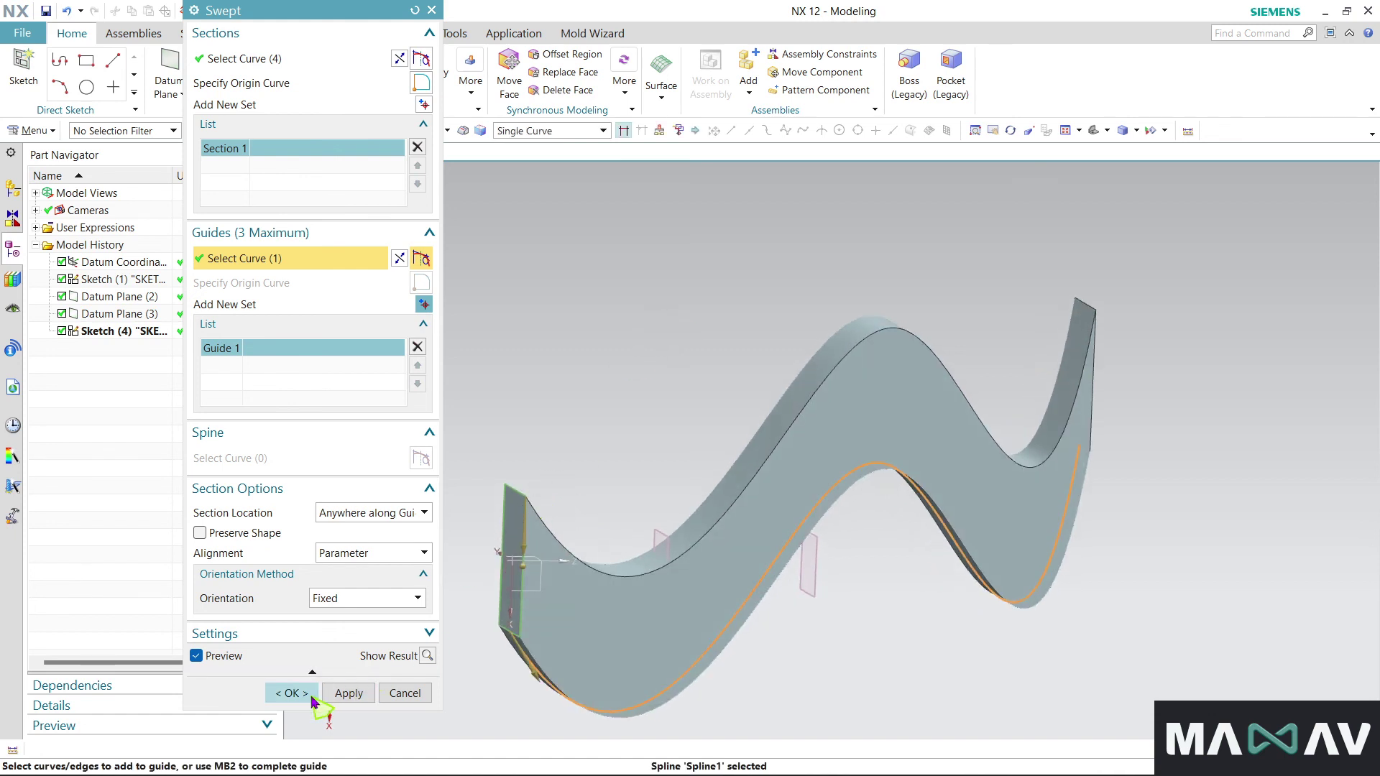
{"action": "left_click", "coordinate": [312, 699]}
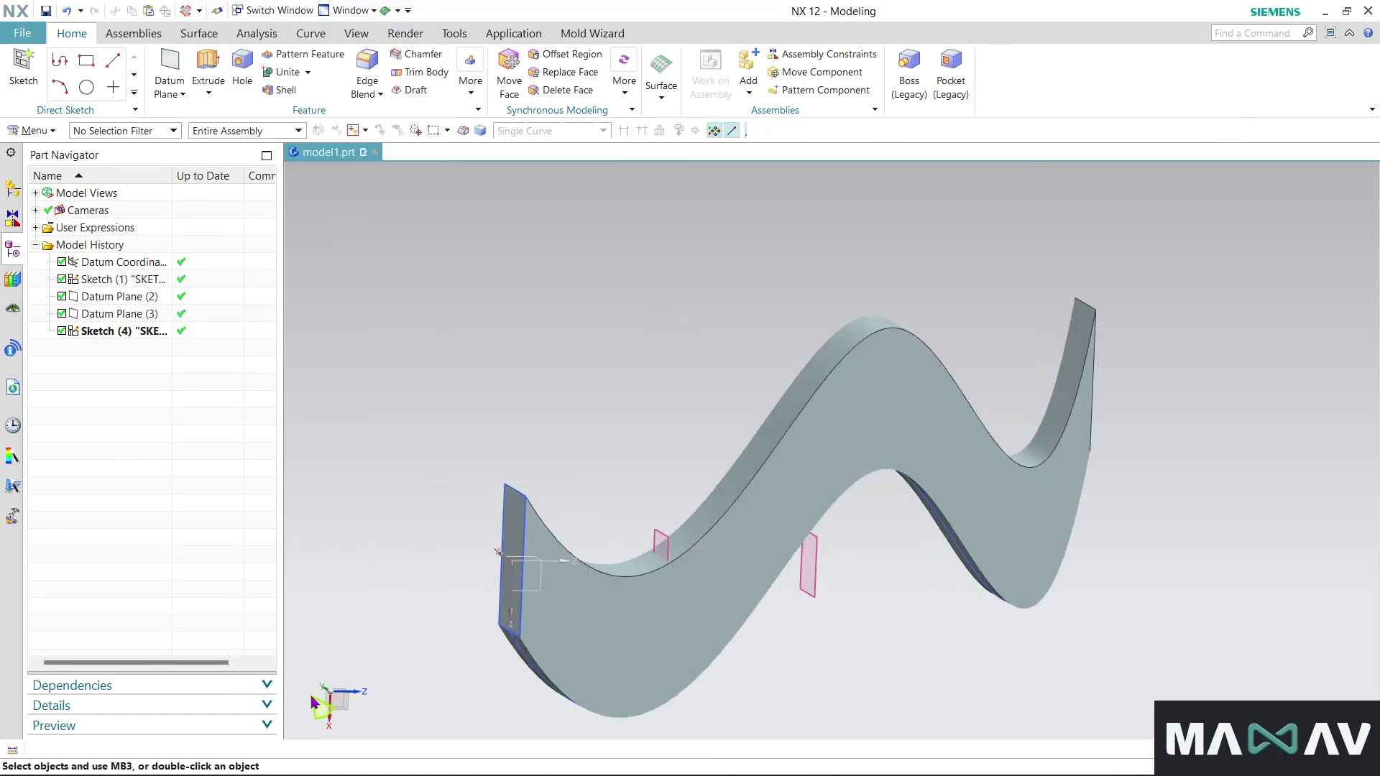
{"action": "mouse_move", "coordinate": [395, 481]}
{"action": "middle_mouse_down"}
{"action": "mouse_move", "coordinate": [530, 456]}
{"action": "mouse_move", "coordinate": [395, 462]}
{"action": "middle_mouse_up"}
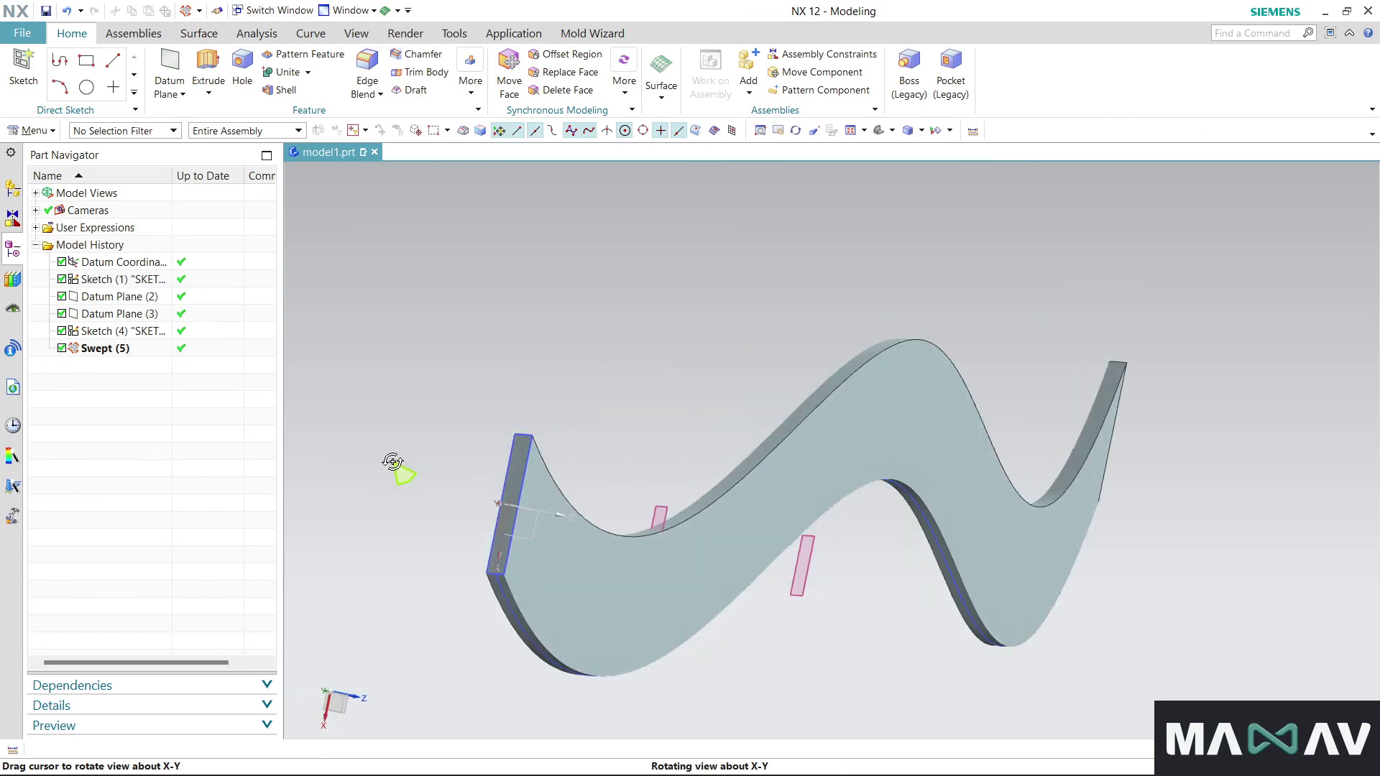